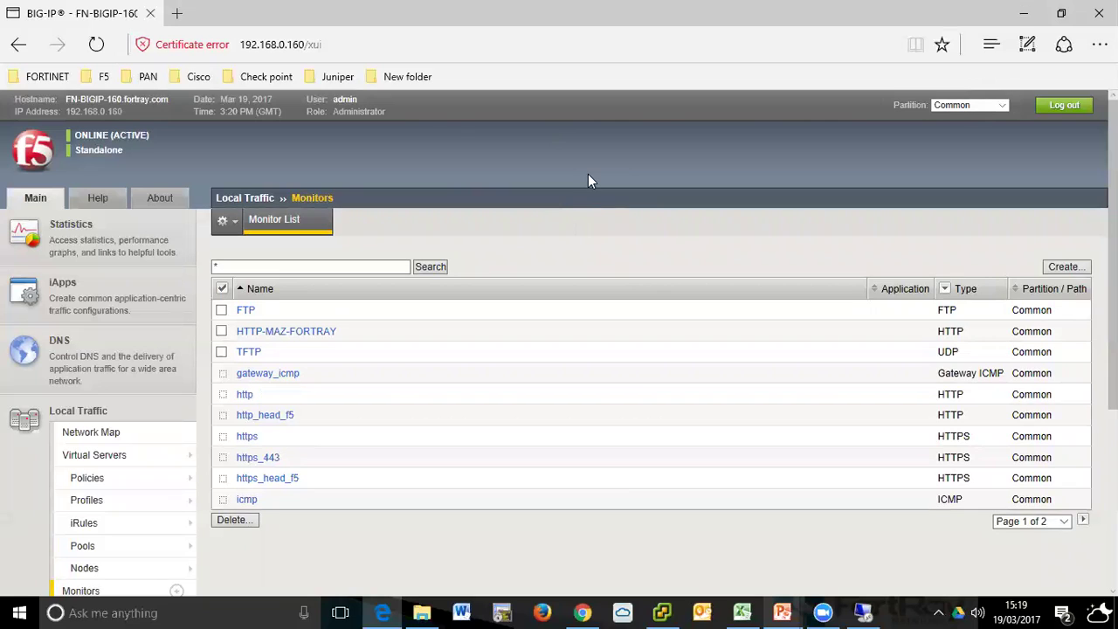
- Open the Pools list under Local Traffic
click(81, 547)
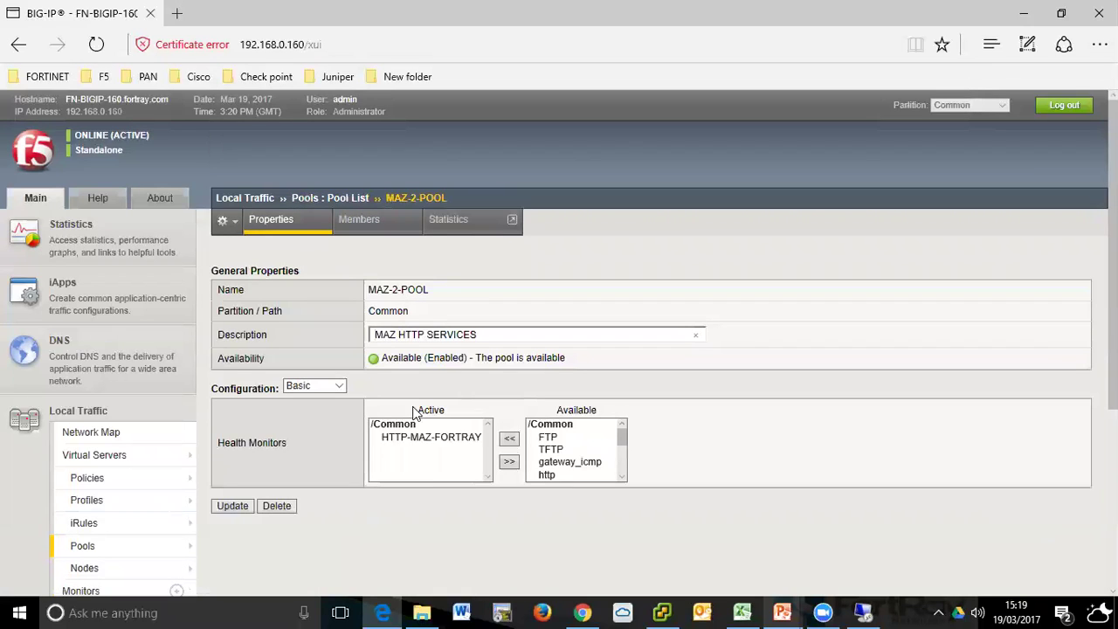
- Replace HTTP-MAZ-FORTRAY with the http health monitor on MAZ-2-POOL and update the pool
click(437, 442)
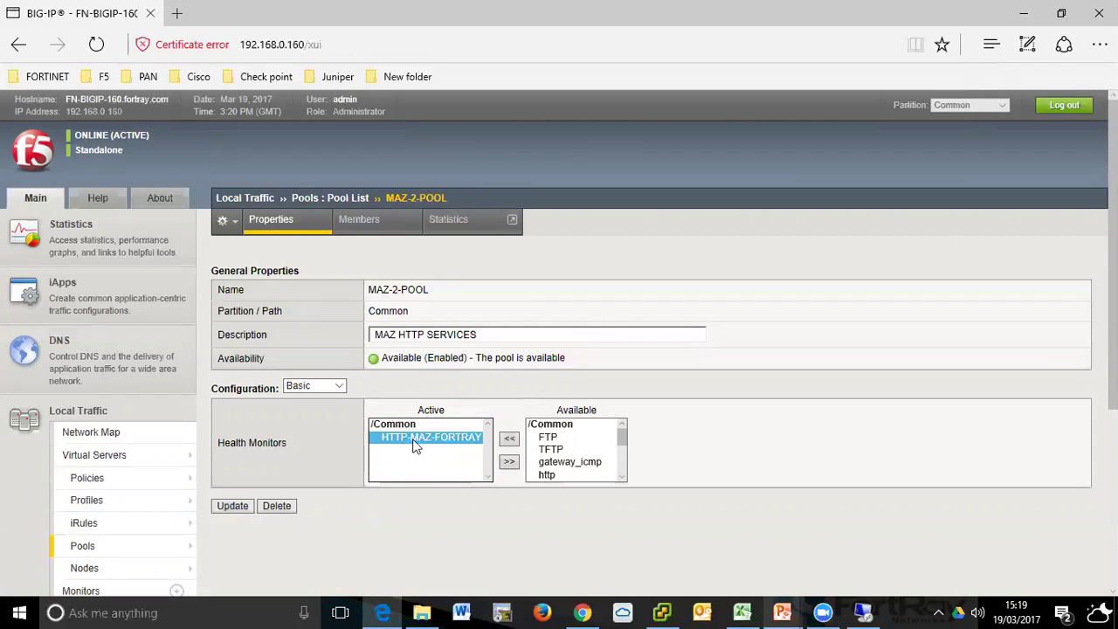
click(509, 463)
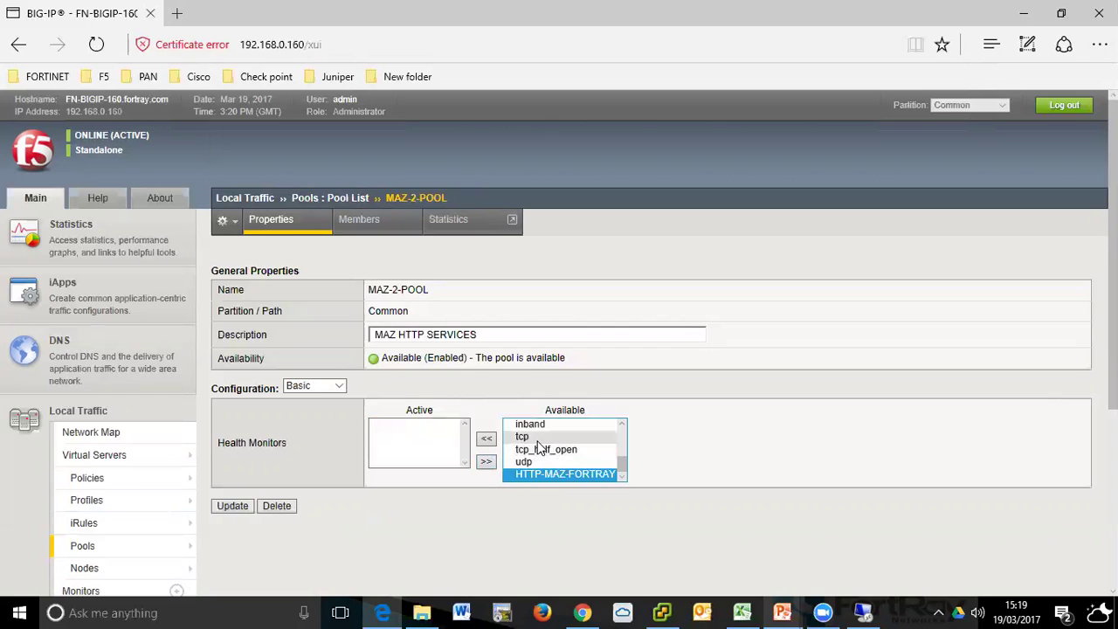
click(545, 461)
scroll(624, 456, up, 5)
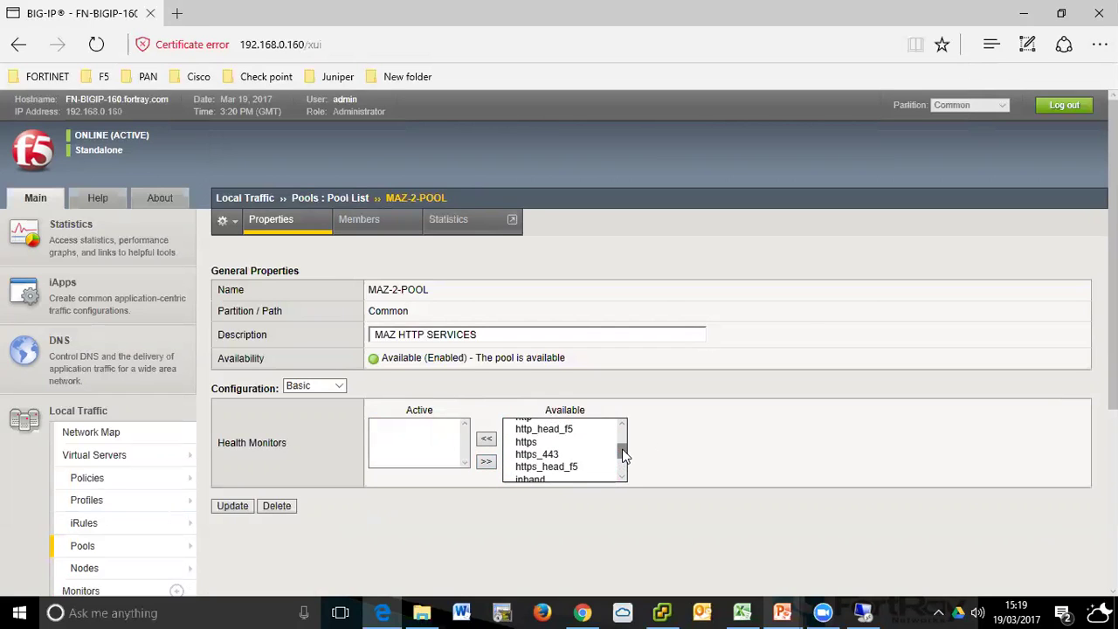
click(526, 474)
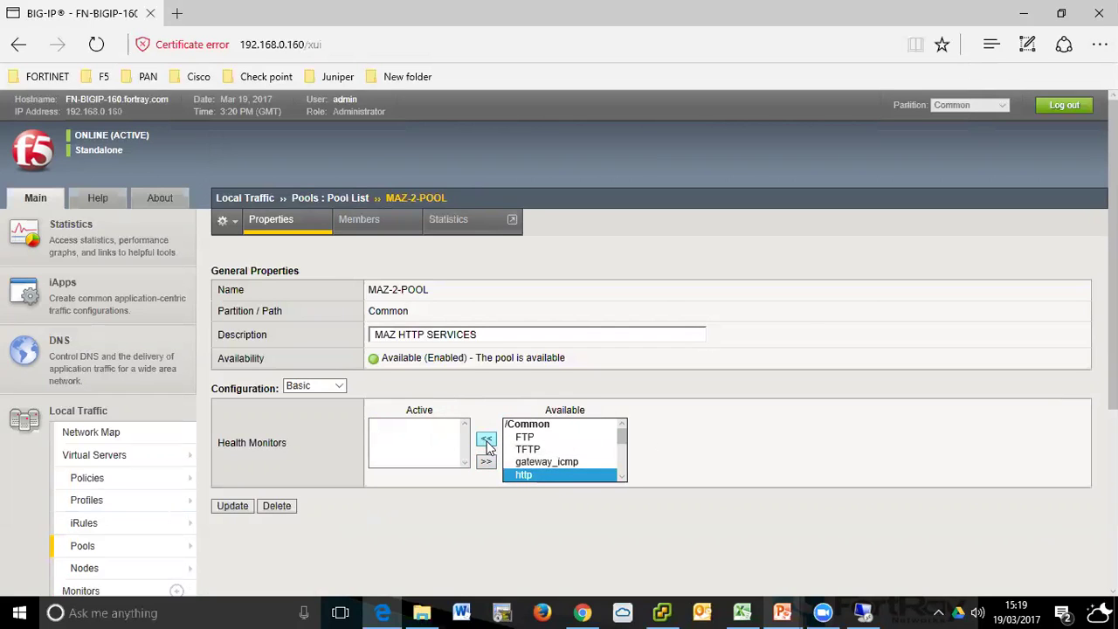
click(486, 438)
click(249, 506)
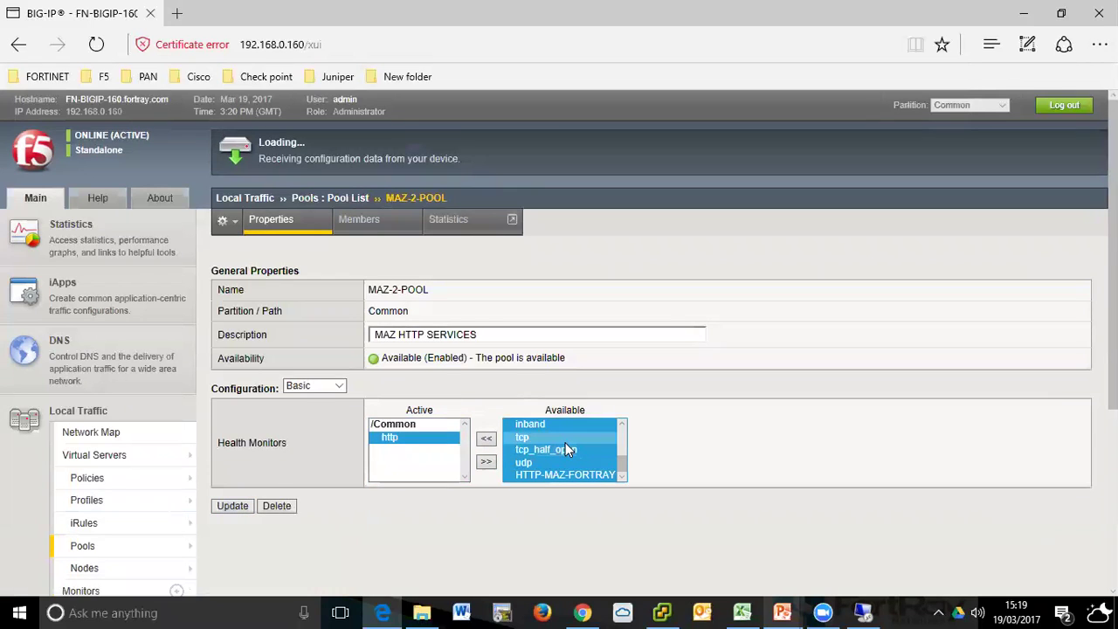
- Review the pool's members and properties, then go to the Monitors list
click(379, 233)
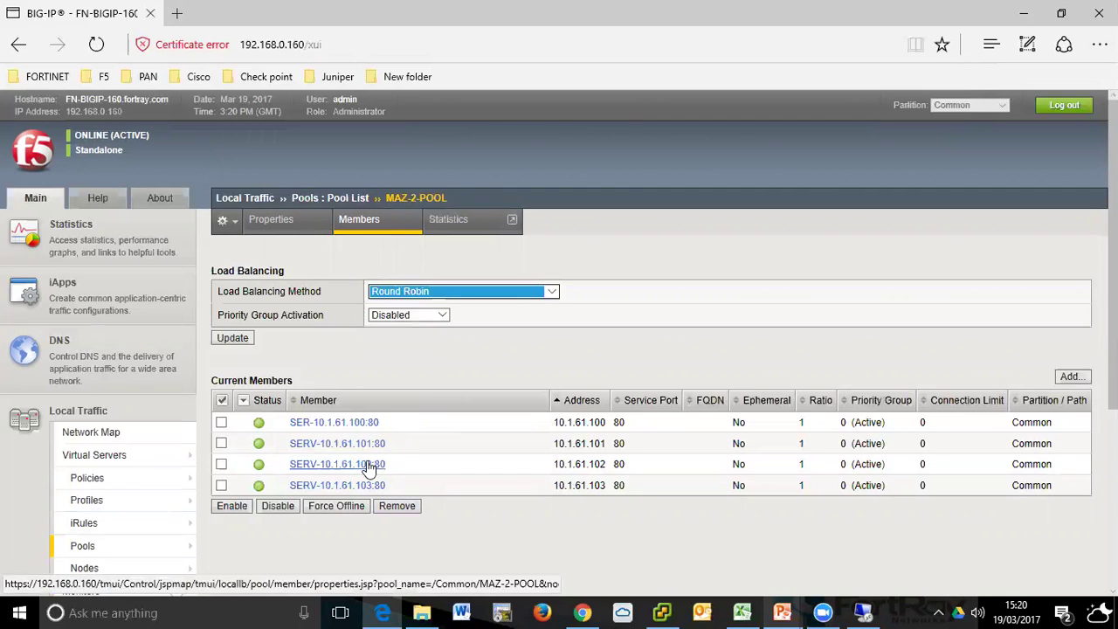
click(636, 329)
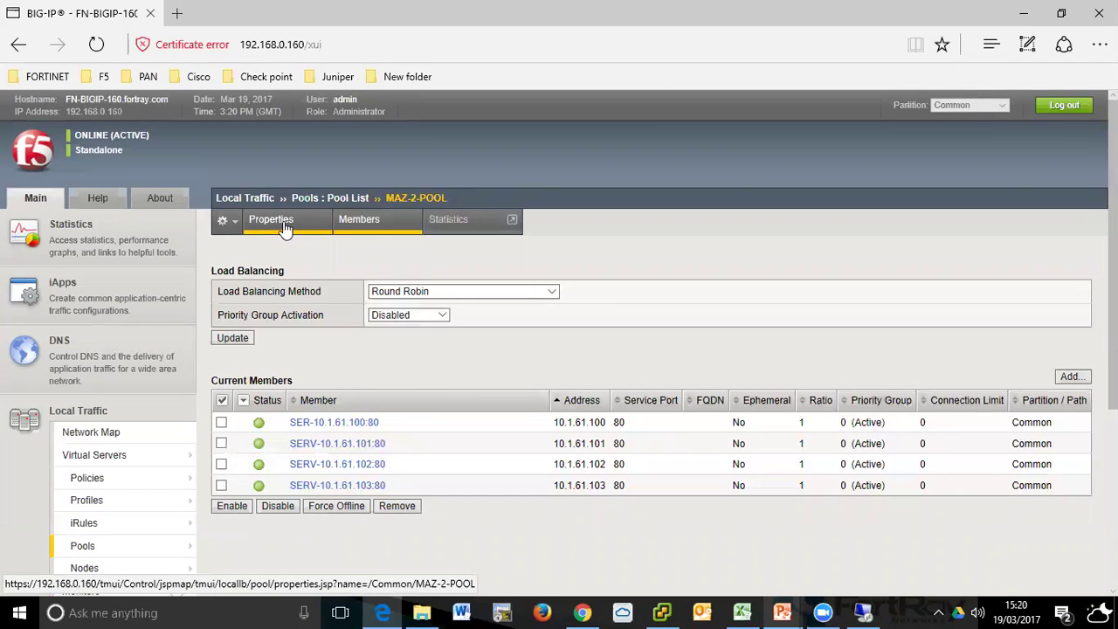
click(251, 225)
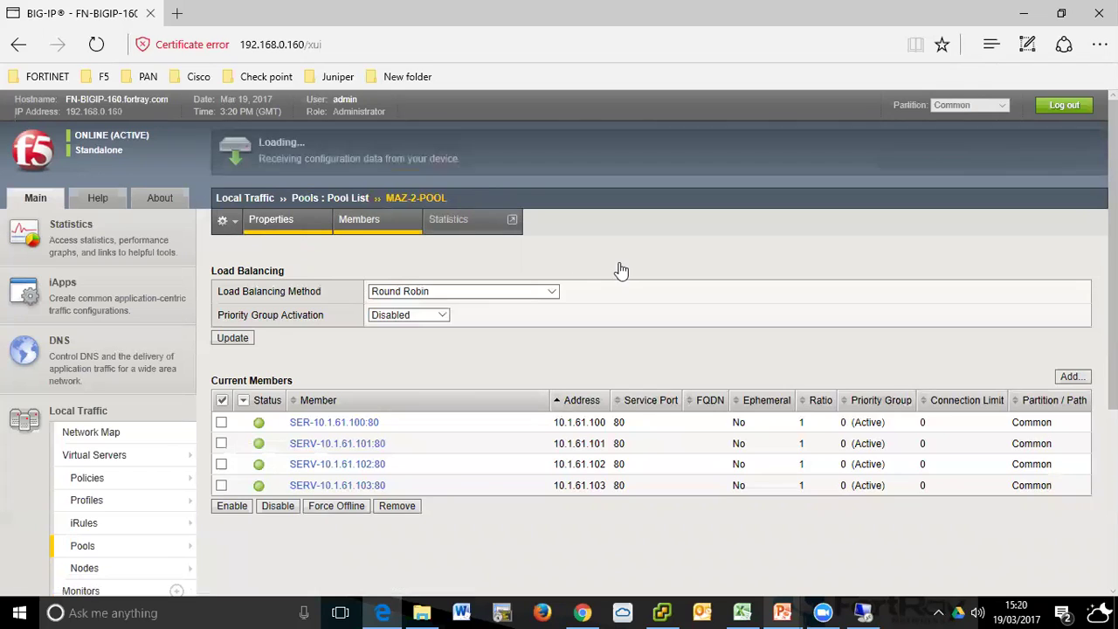
scroll(620, 271, down, 3)
scroll(624, 300, up, 3)
scroll(602, 450, down, 4)
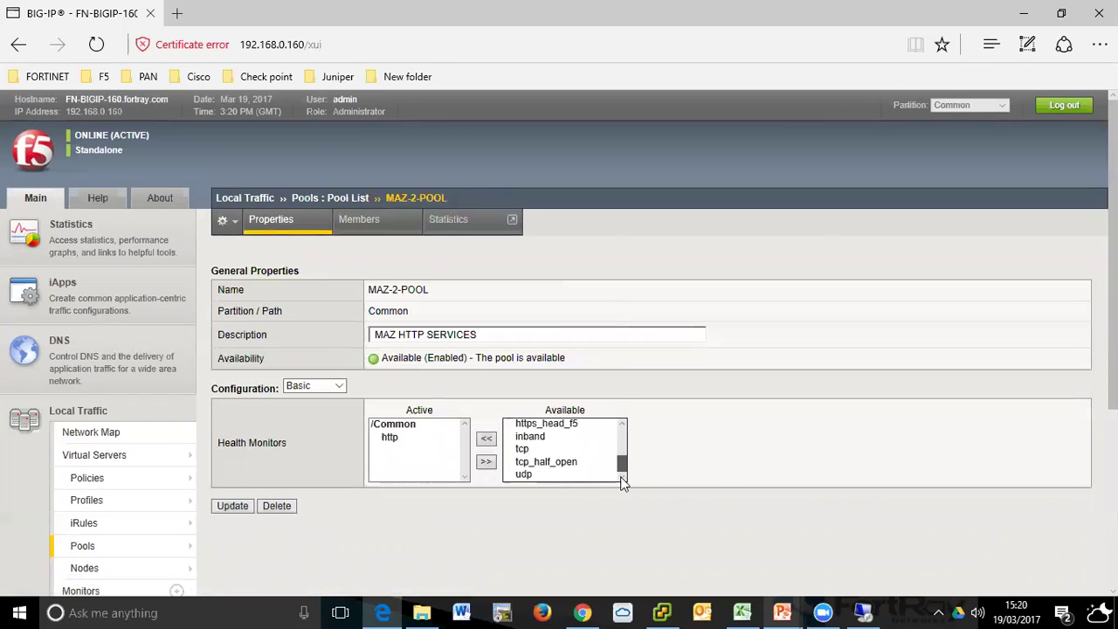
scroll(87, 566, down, 2)
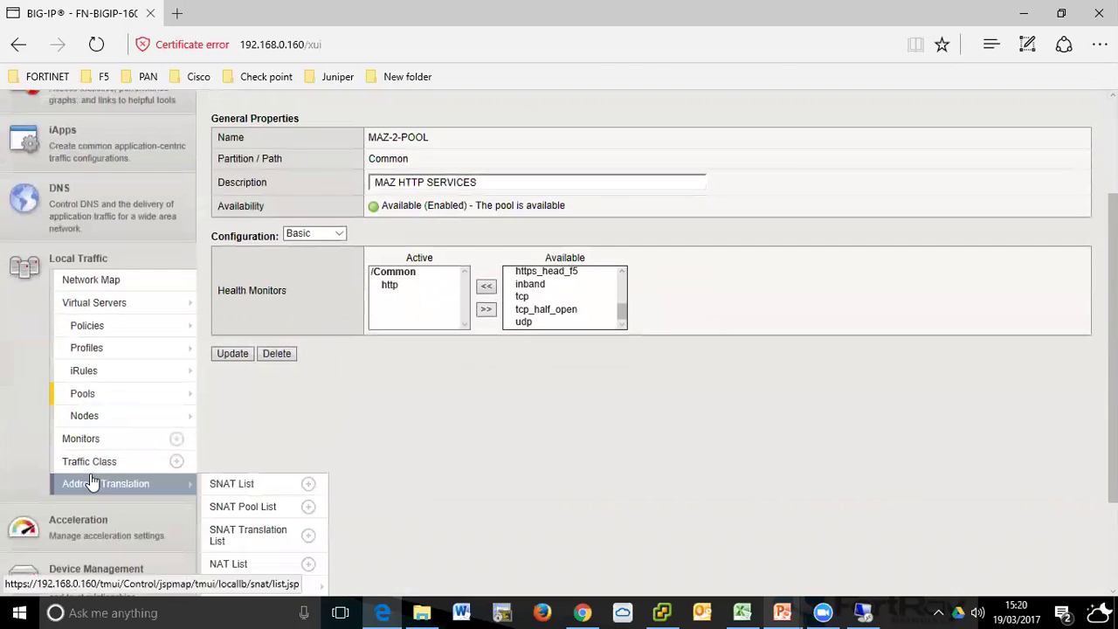
click(92, 444)
scroll(262, 424, up, 2)
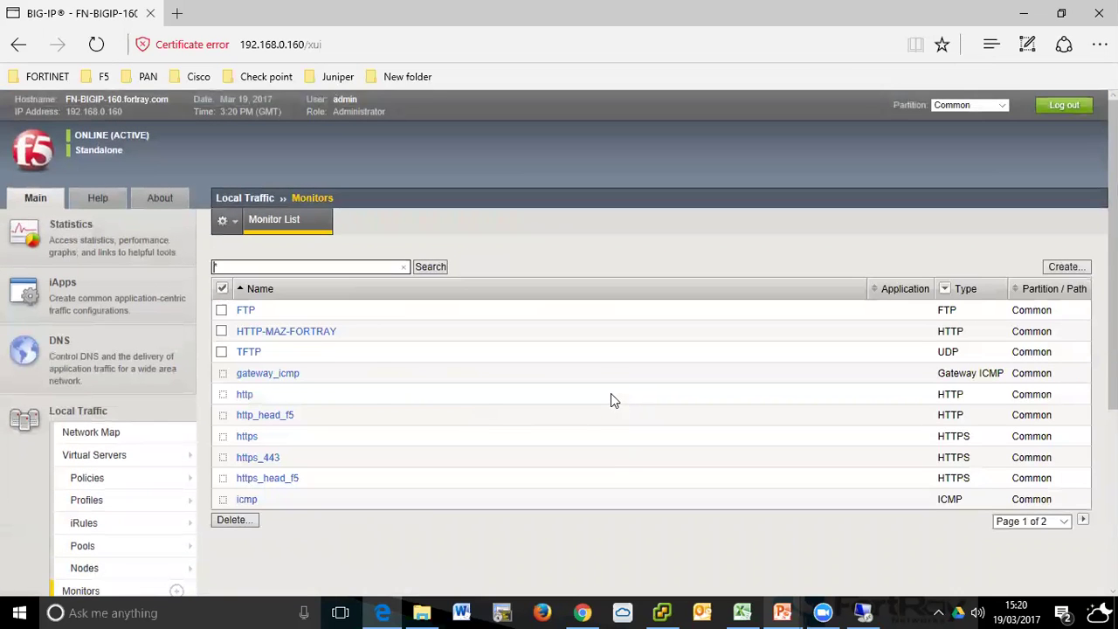
- Start a new monitor named MAZ-SMTP-MONITOR with an empty description
click(621, 217)
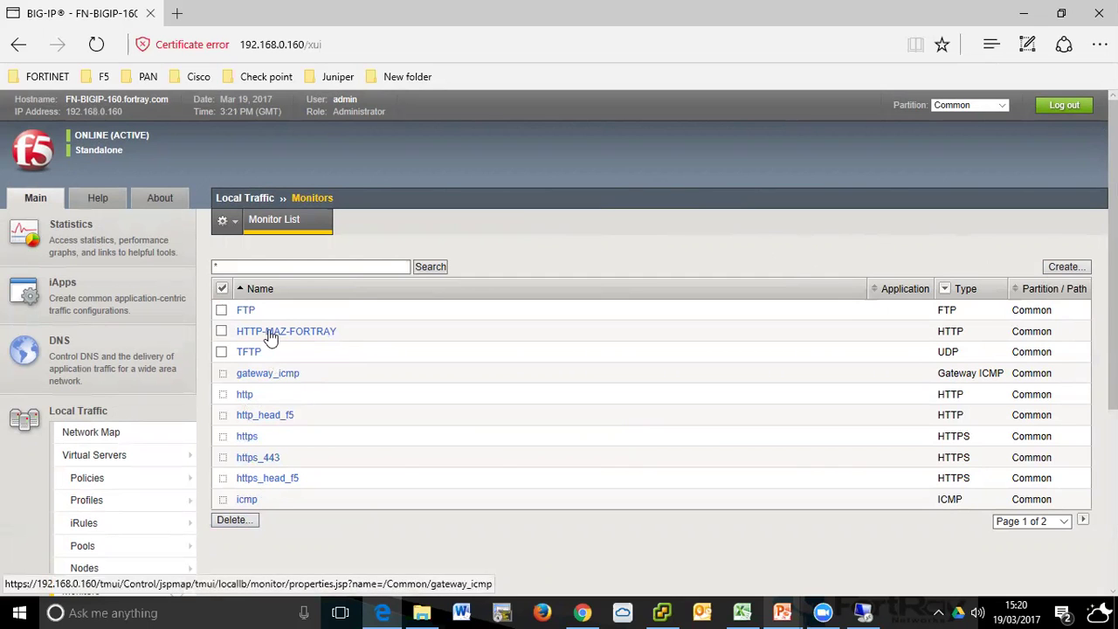
scroll(30, 466, down, 1)
mouse_move(79, 490)
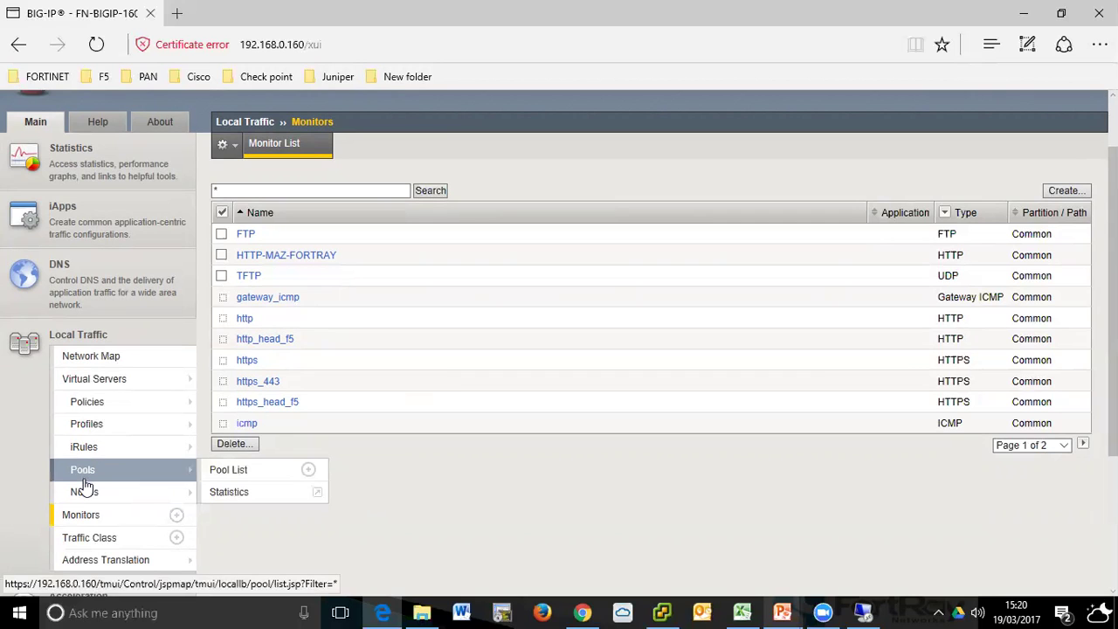
click(1076, 198)
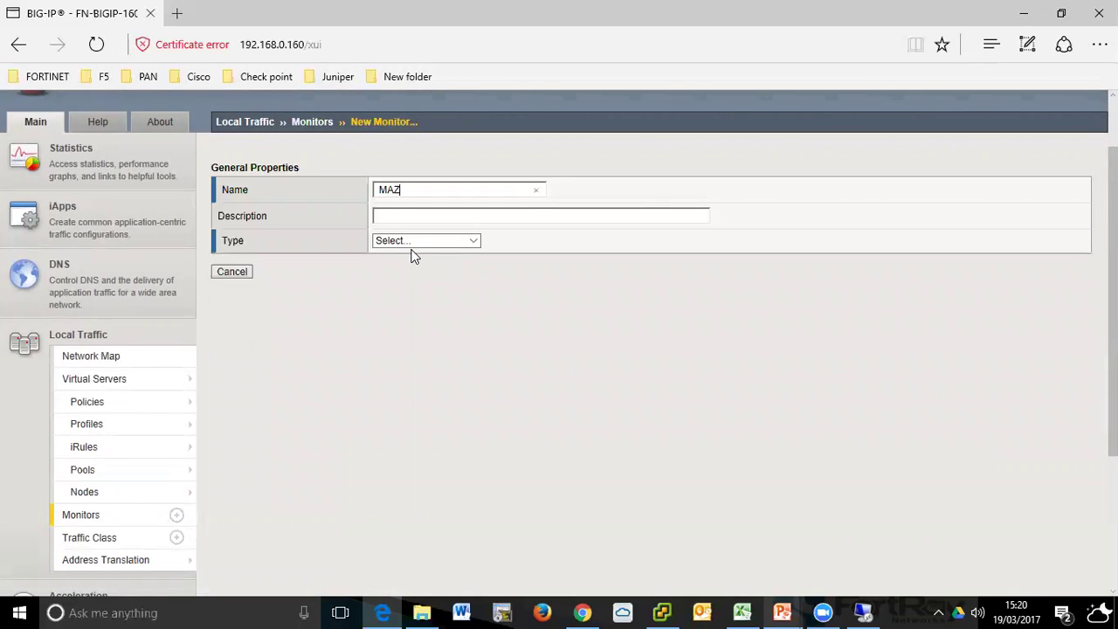
text(MAZ-SMTP-MONITOR)
click(444, 218)
text(BABS)
click(441, 243)
double_click(405, 217)
key(BackSpace)
click(909, 354)
- Set the monitor type to SMTP
click(472, 245)
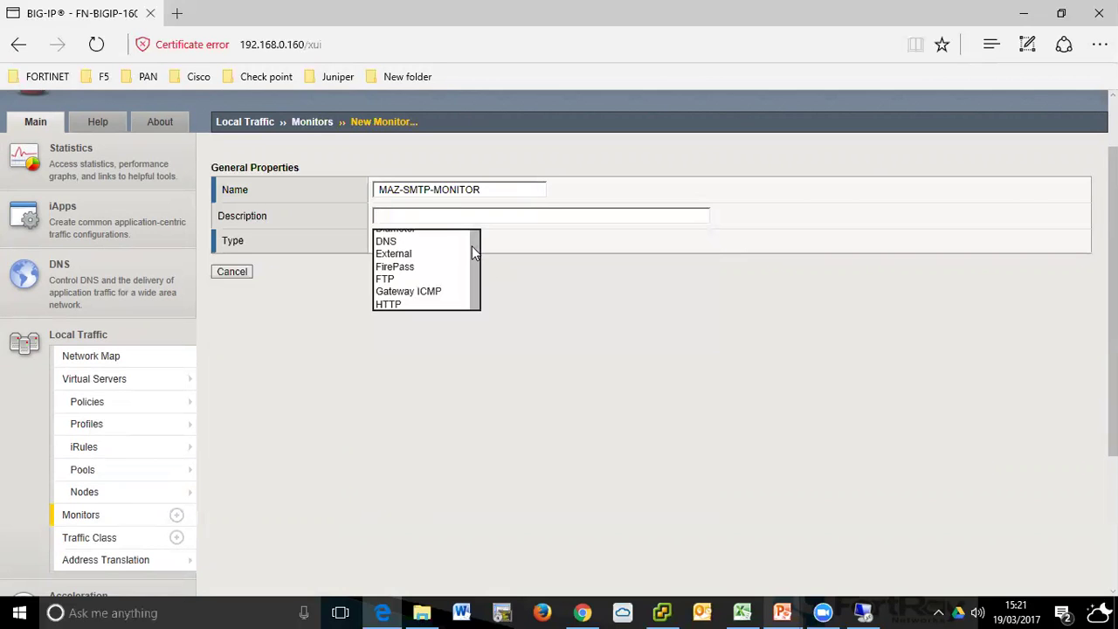
scroll(474, 254, down, 1)
text(s)
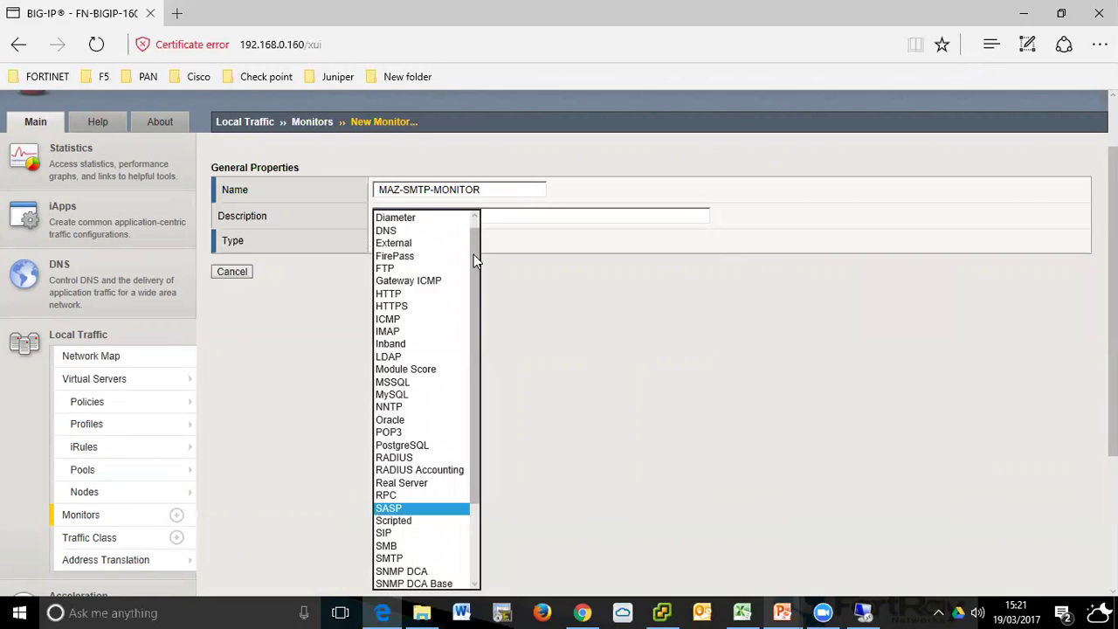
text(smt)
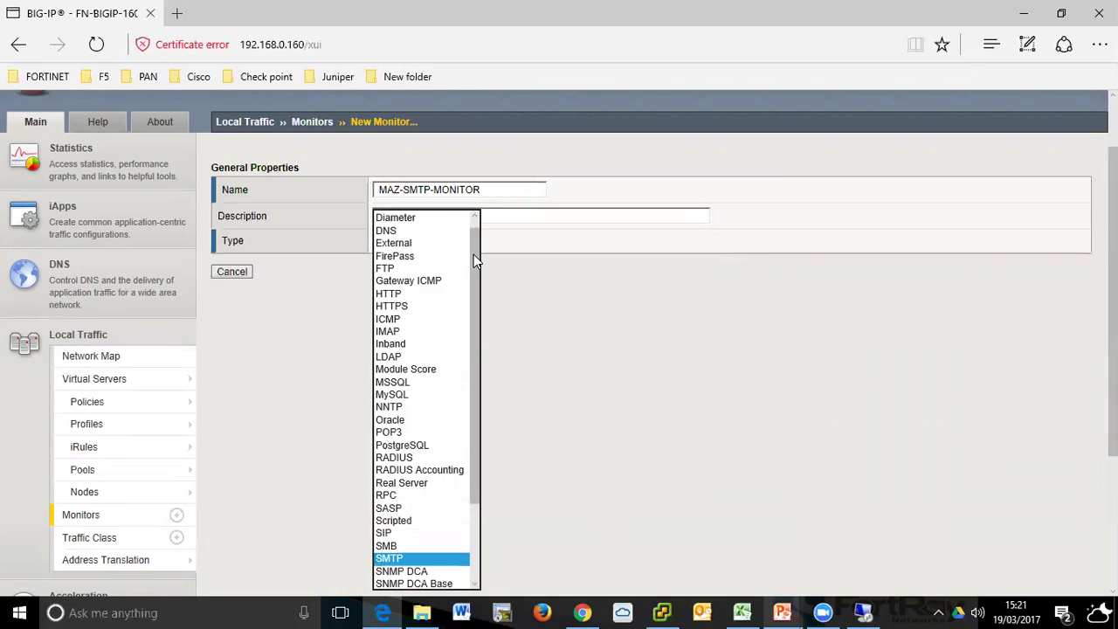
key(Return)
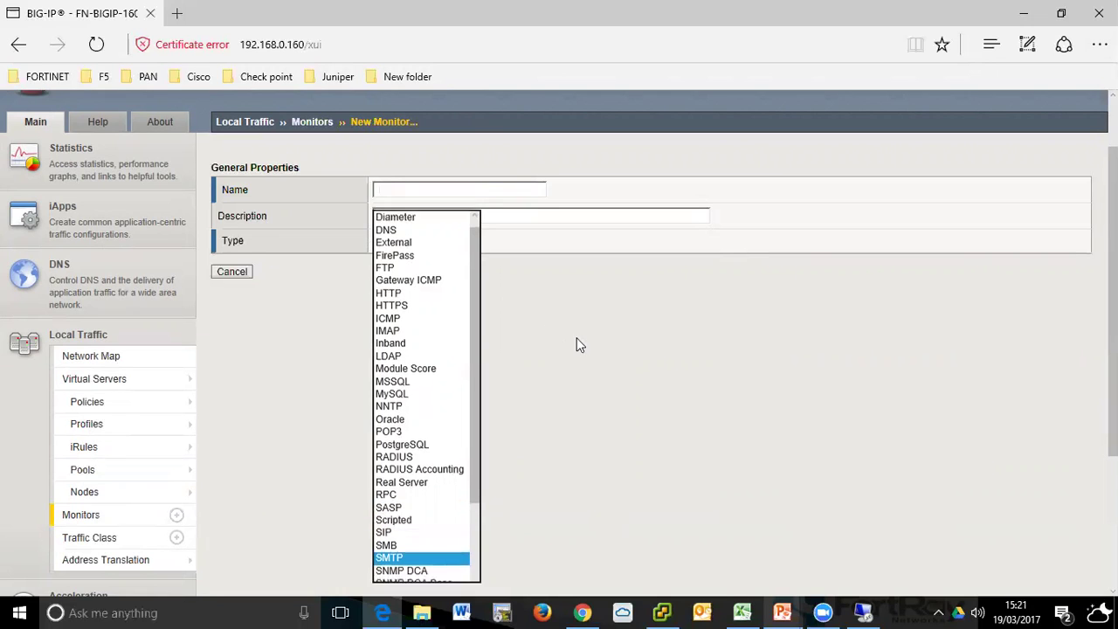
- Enter the Interval and Timeout values, settling on a 10-second timeout
click(427, 363)
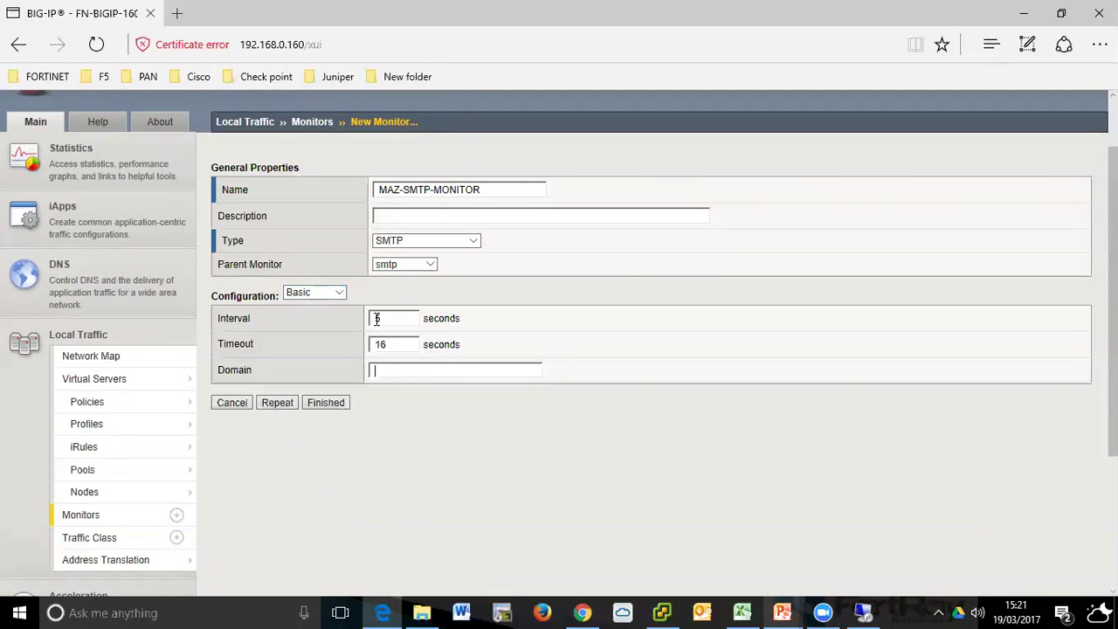
drag(389, 317, 357, 328)
click(389, 321)
double_click(374, 322)
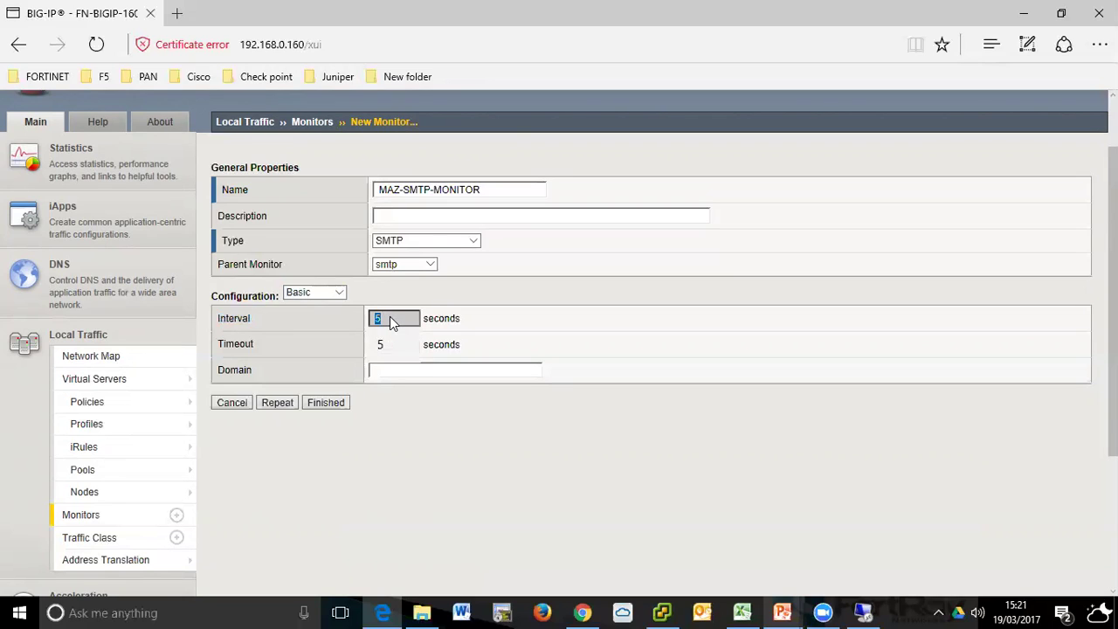
text(1)
key(Tab)
text(10)
key(BackSpace)
key(BackSpace)
text(5)
click(394, 318)
double_click(394, 318)
text(5)
key(Tab)
text(10)
- Change the Interval to 1 second and save the new SMTP monitor
double_click(399, 318)
key(BackSpace)
text(1)
click(324, 402)
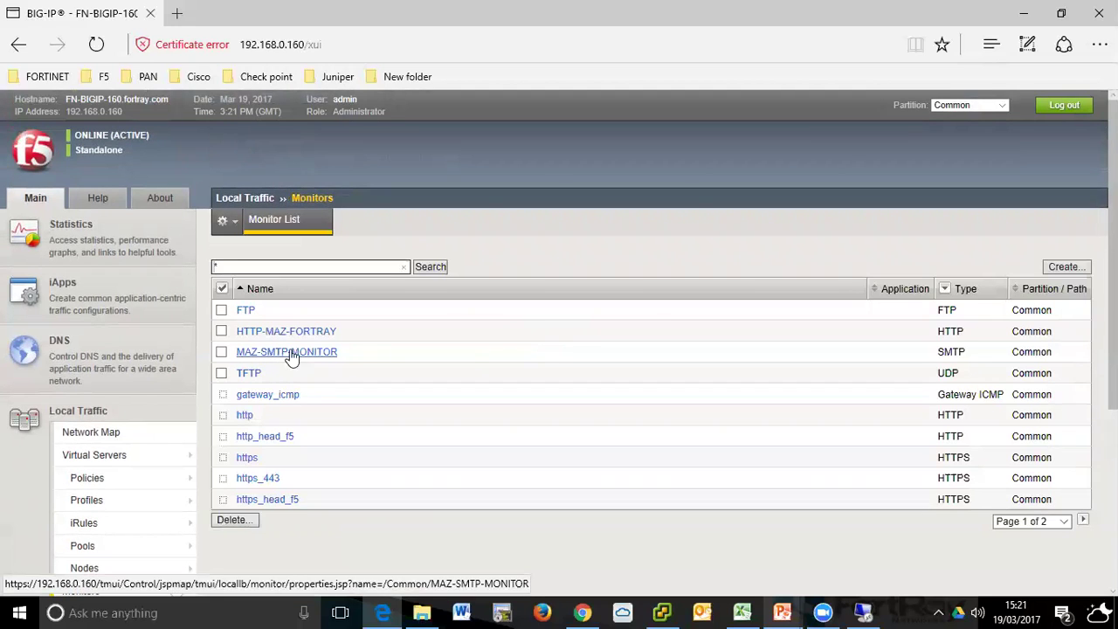
scroll(287, 355, down, 2)
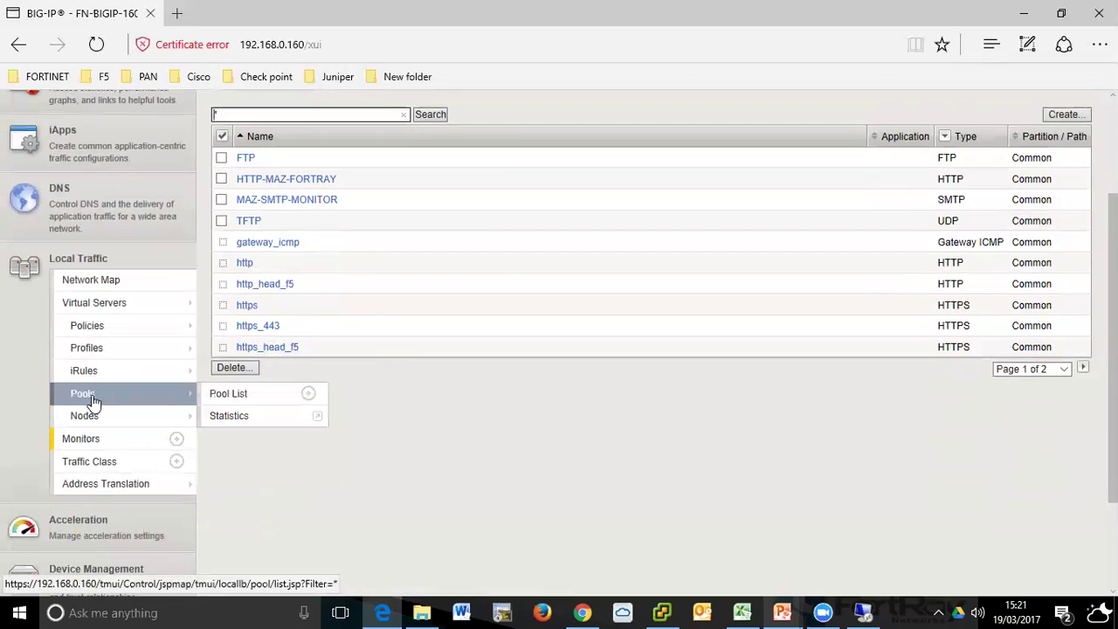
- Open MAZ-2-POOL and look over its members before returning to its properties
click(87, 395)
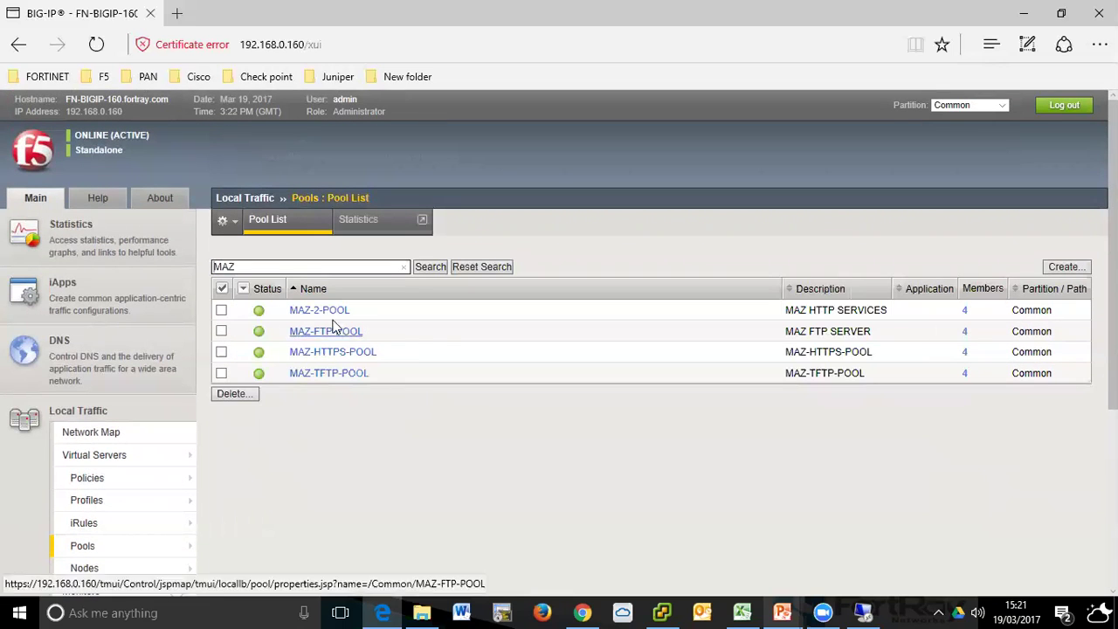
click(325, 310)
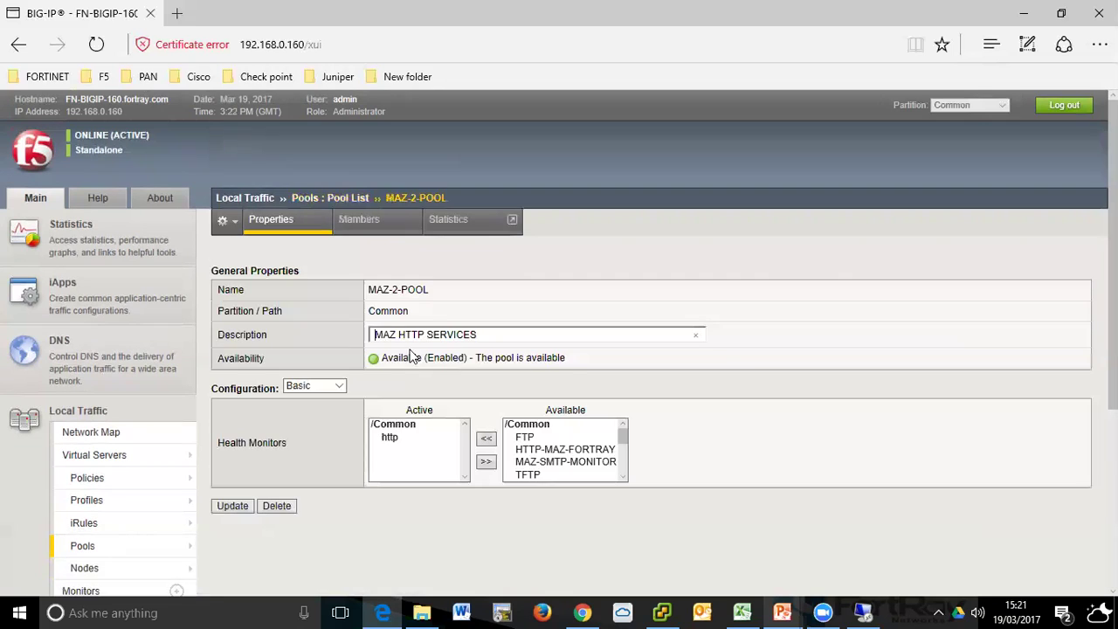
click(374, 234)
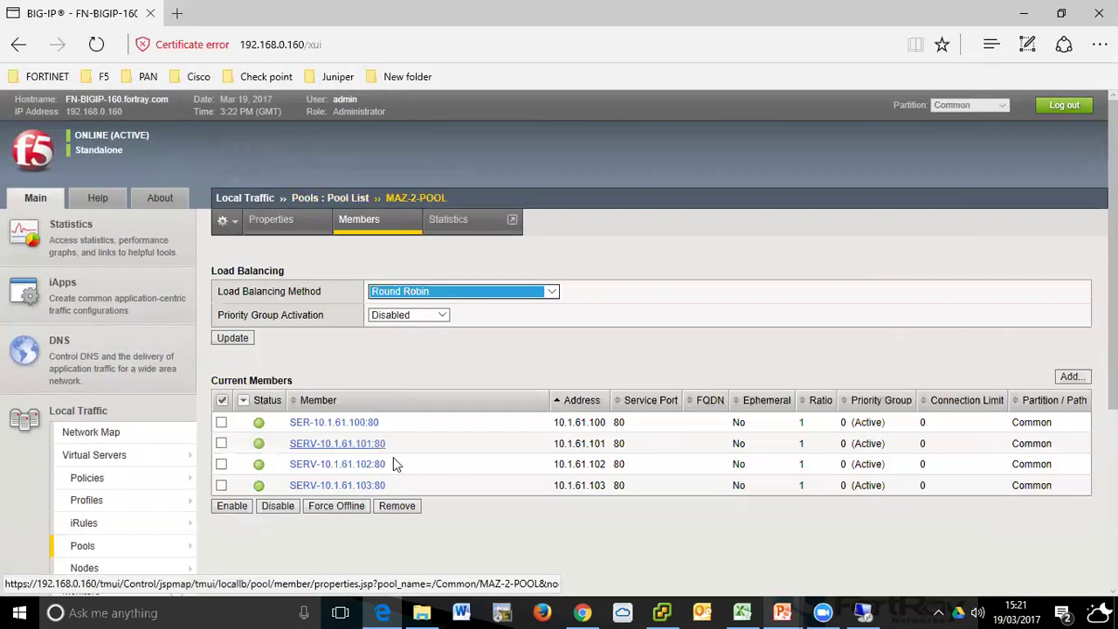
click(310, 234)
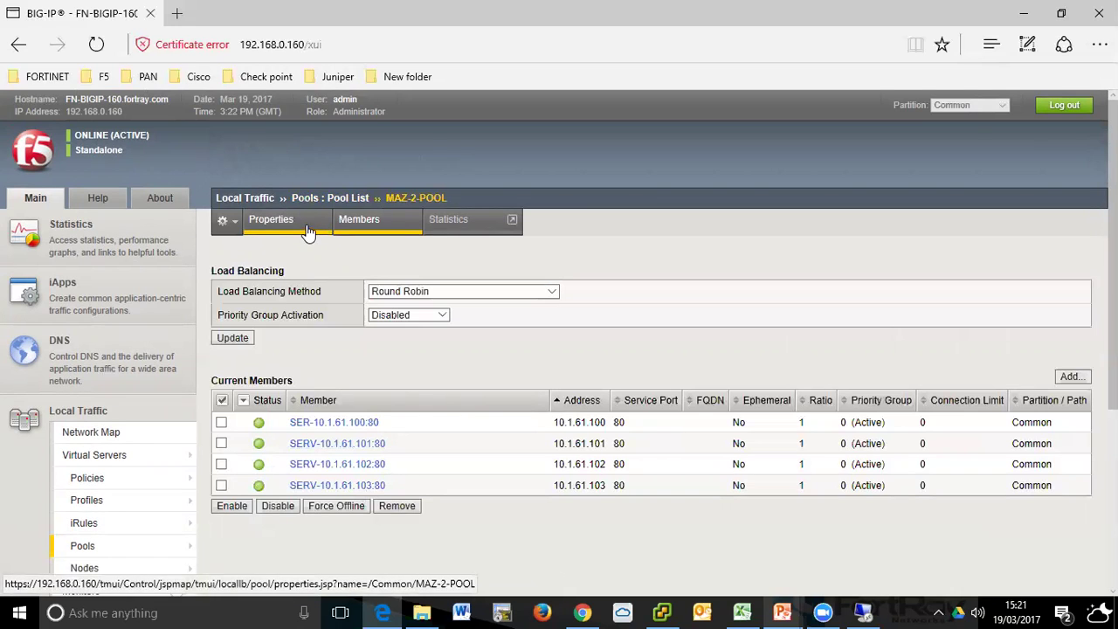
- Swap the http monitor for MAZ-SMTP-MONITOR, update the pool, and view its members
click(429, 438)
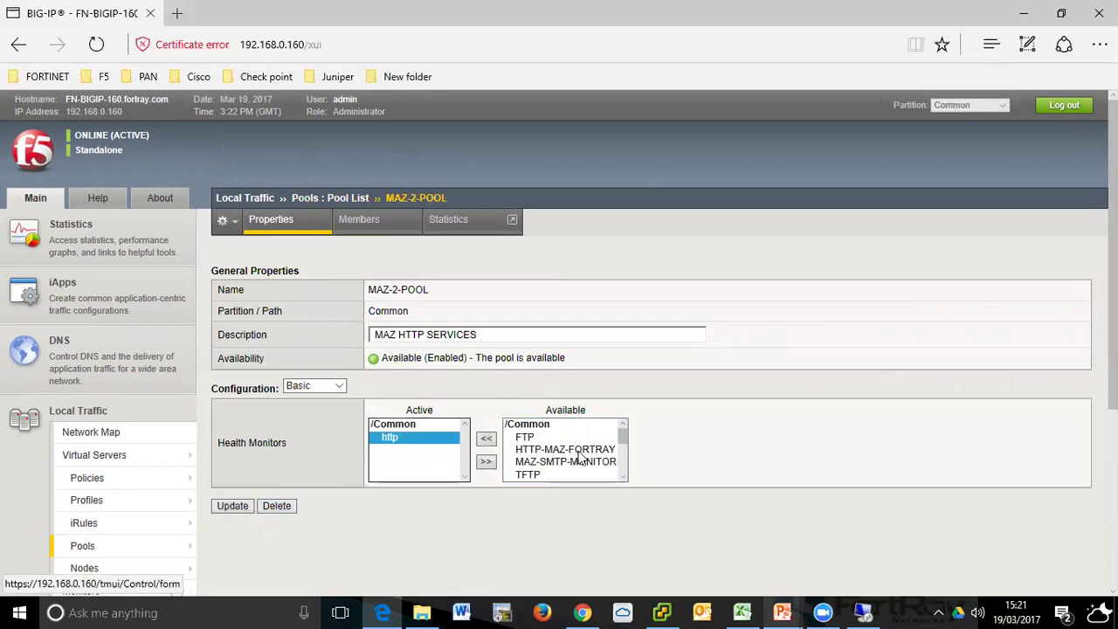
click(487, 461)
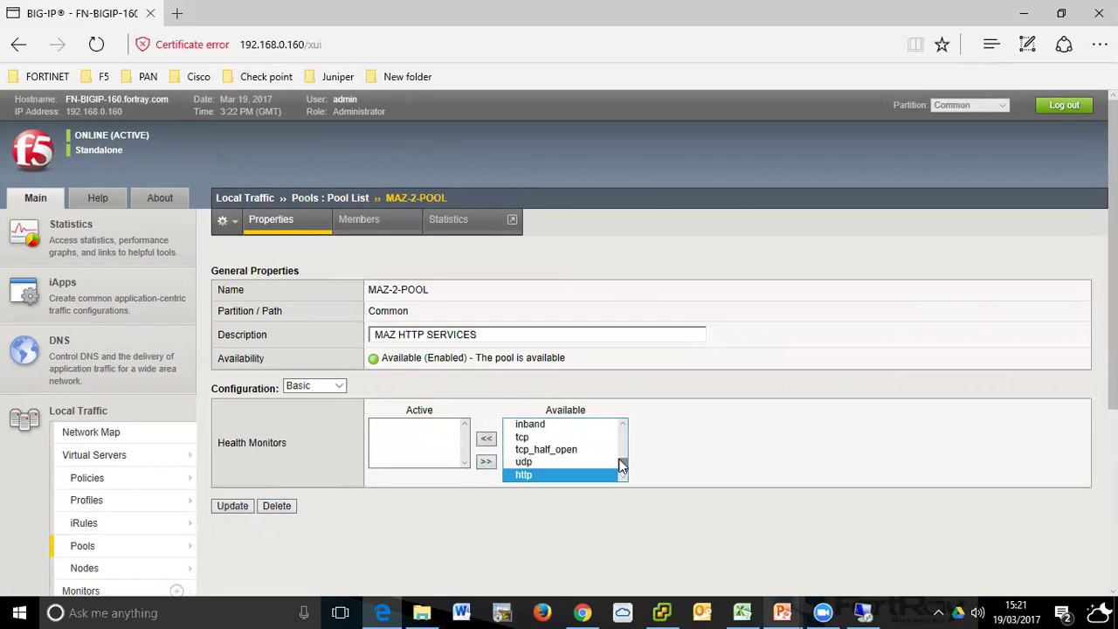
drag(618, 468, 613, 434)
click(549, 461)
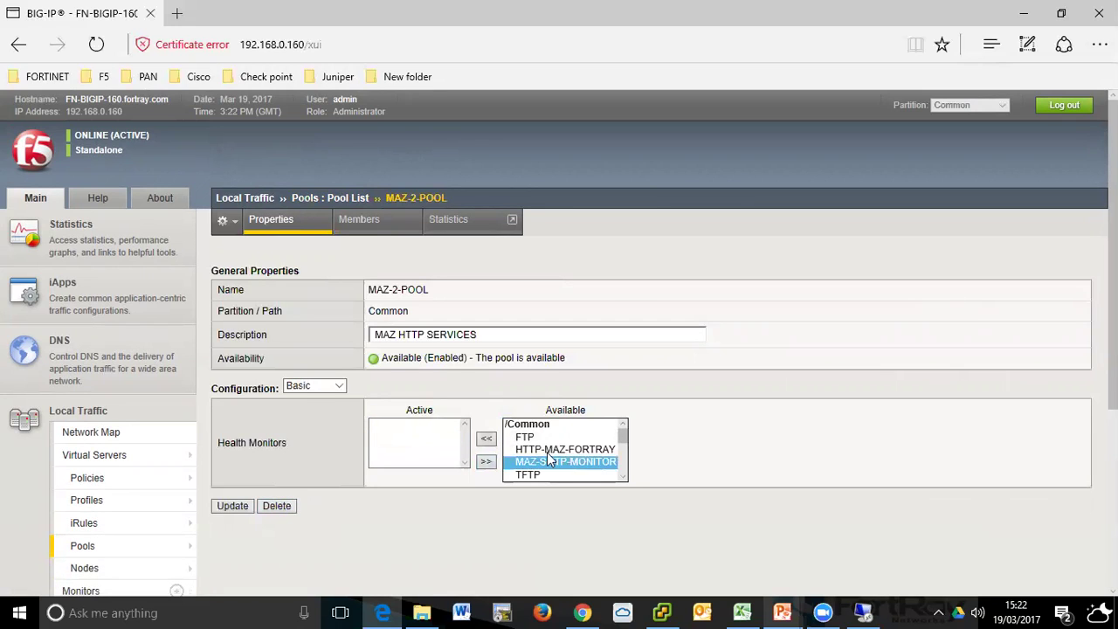
click(486, 461)
click(226, 511)
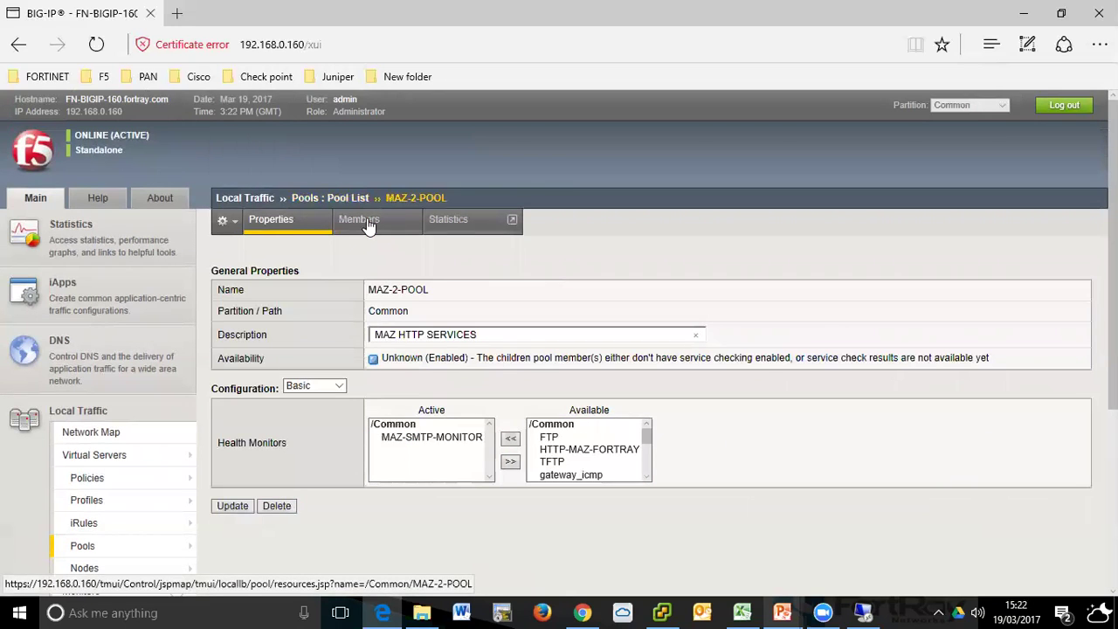
click(368, 223)
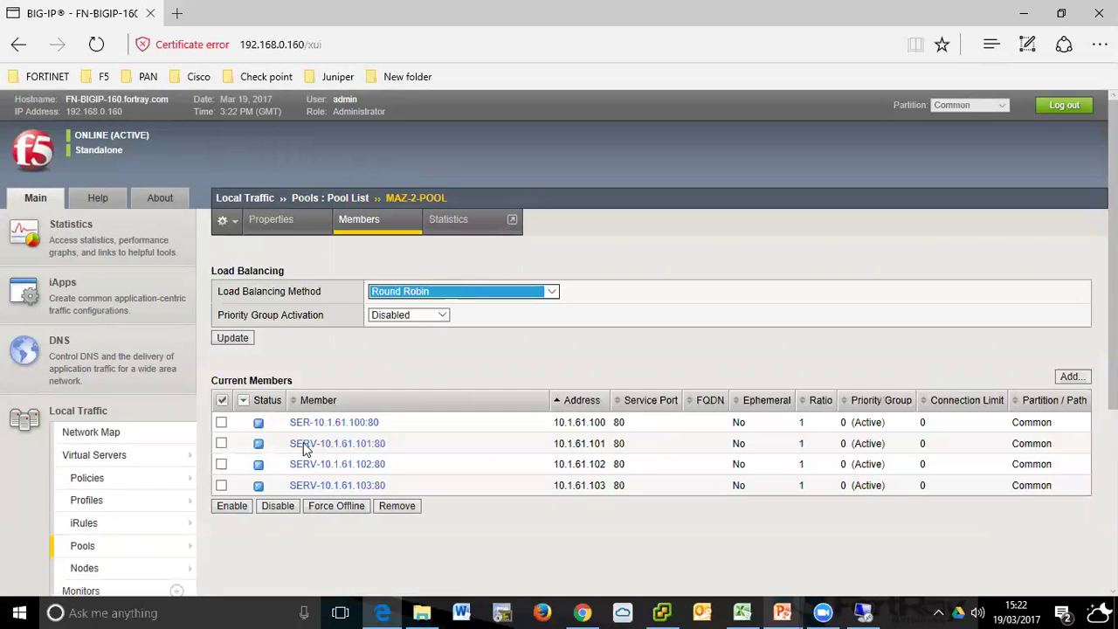
- Check that the four members are down and review the pool's Advanced properties
scroll(429, 373, down, 2)
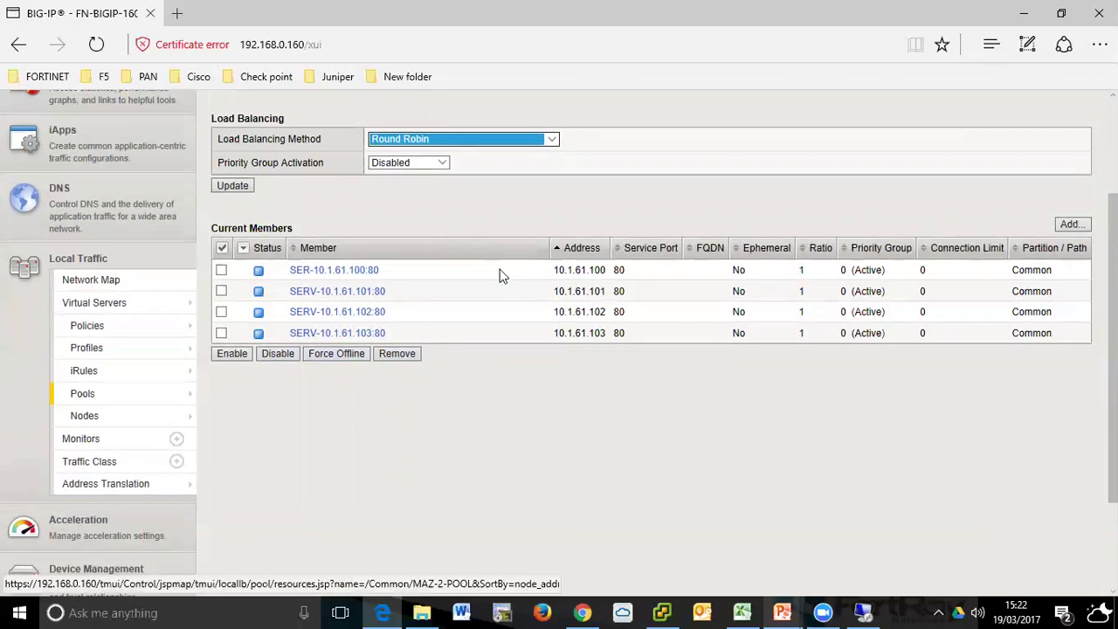
click(638, 220)
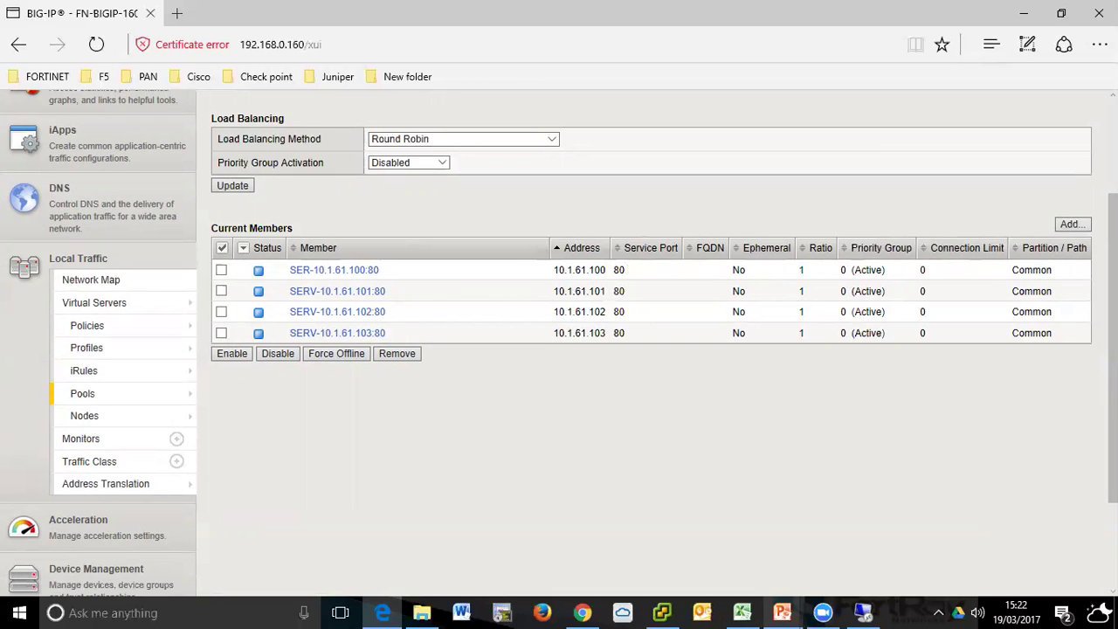
scroll(524, 367, up, 2)
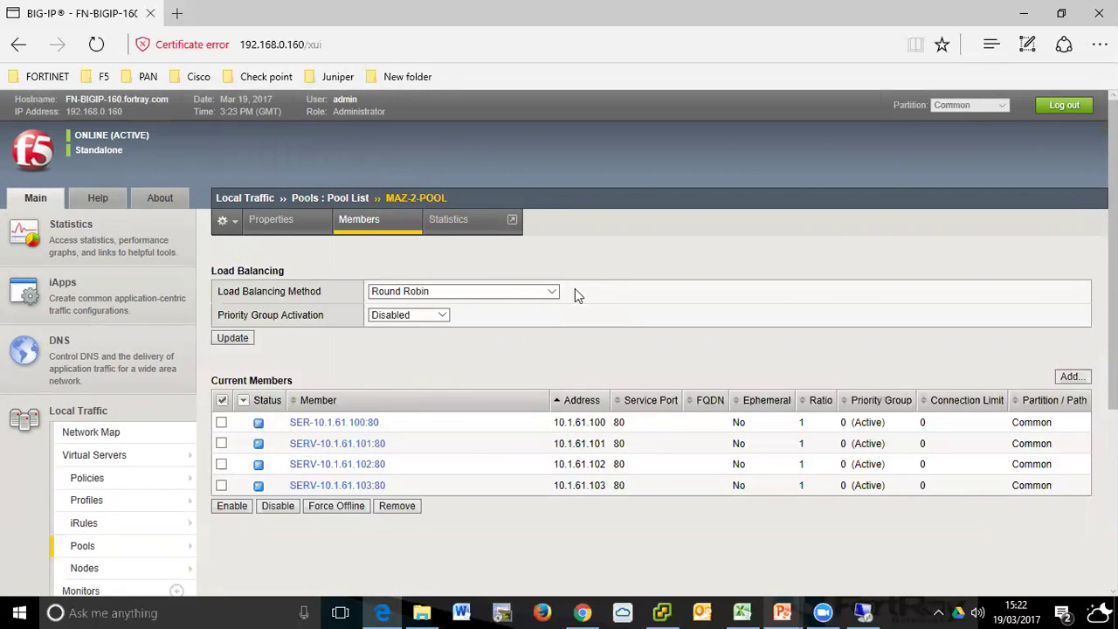
click(270, 221)
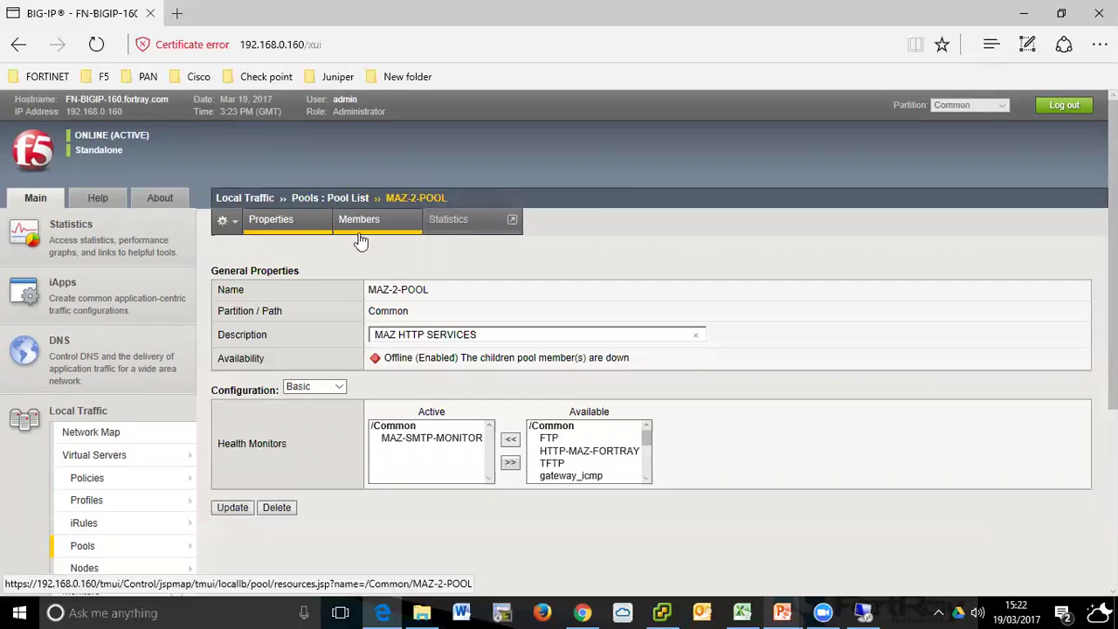
click(320, 389)
click(313, 401)
scroll(639, 508, down, 1)
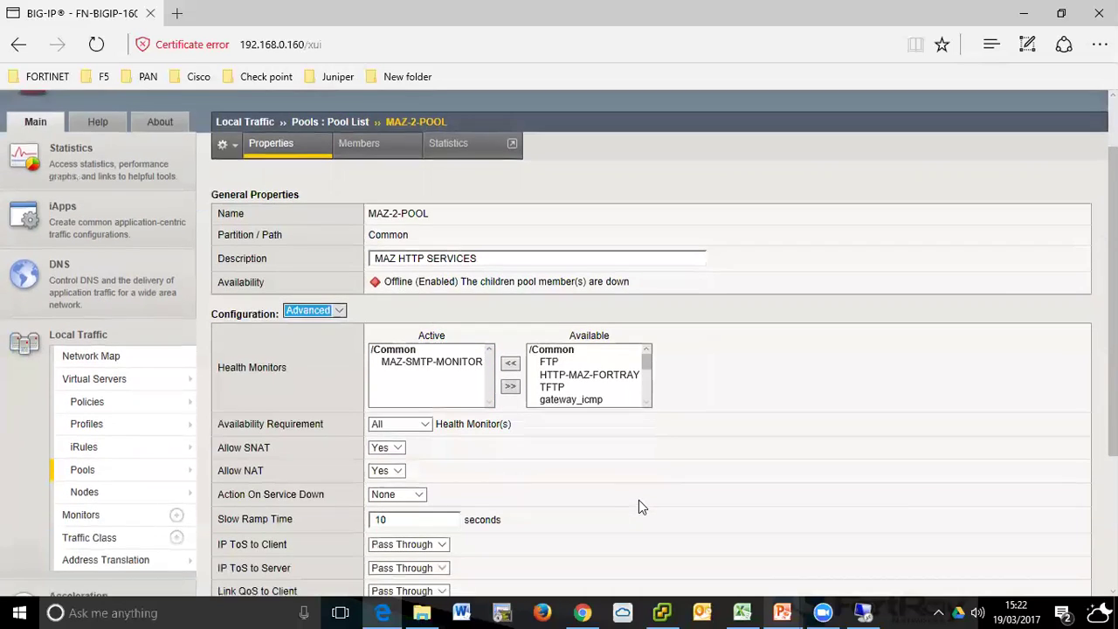
scroll(641, 506, down, 3)
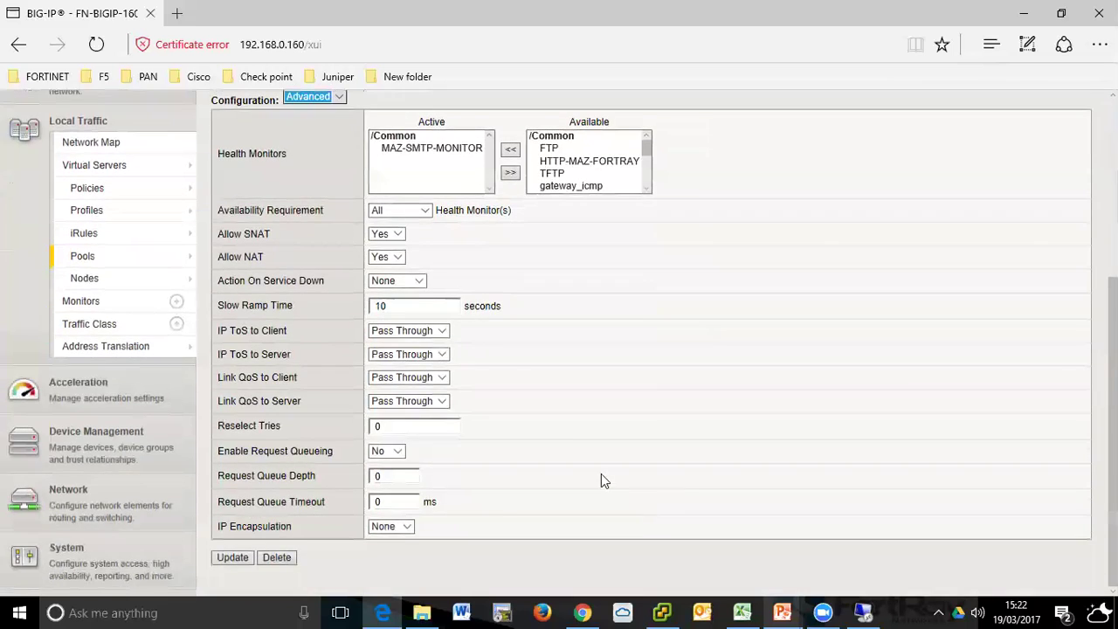
scroll(601, 478, up, 4)
click(359, 219)
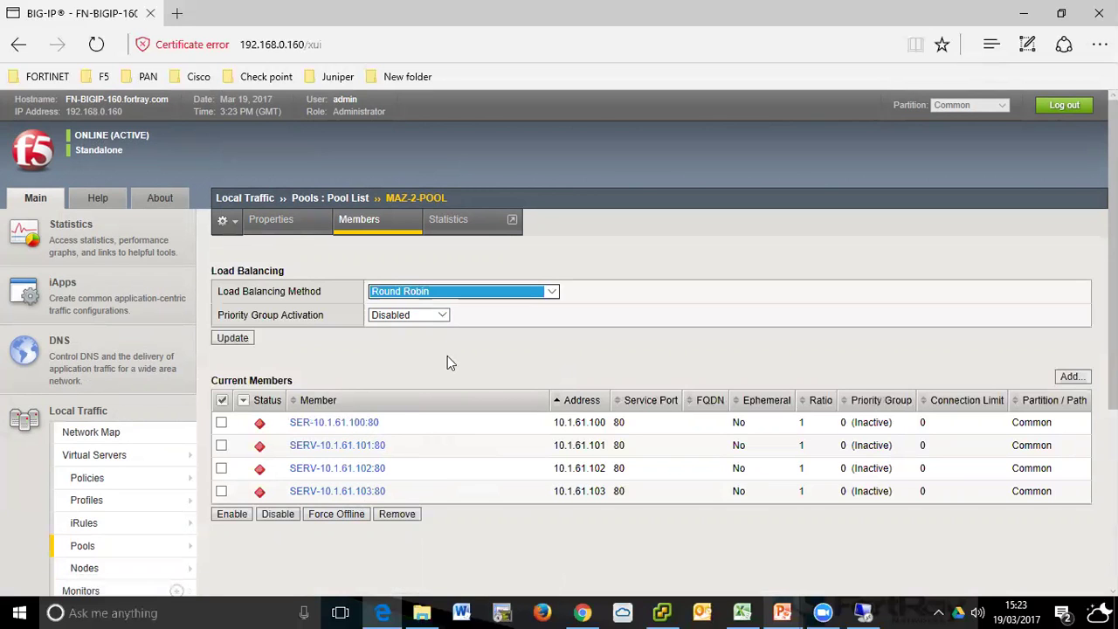
- Expand the System section in the sidebar toward Logs > Local Traffic
scroll(243, 472, down, 3)
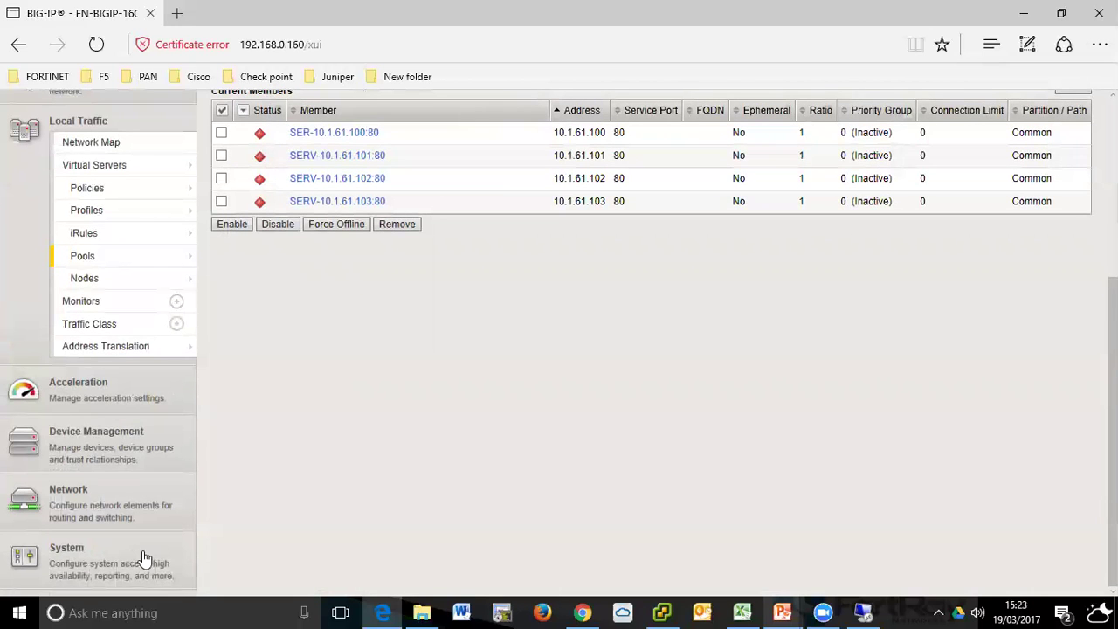
click(77, 559)
scroll(298, 480, down, 2)
mouse_move(85, 553)
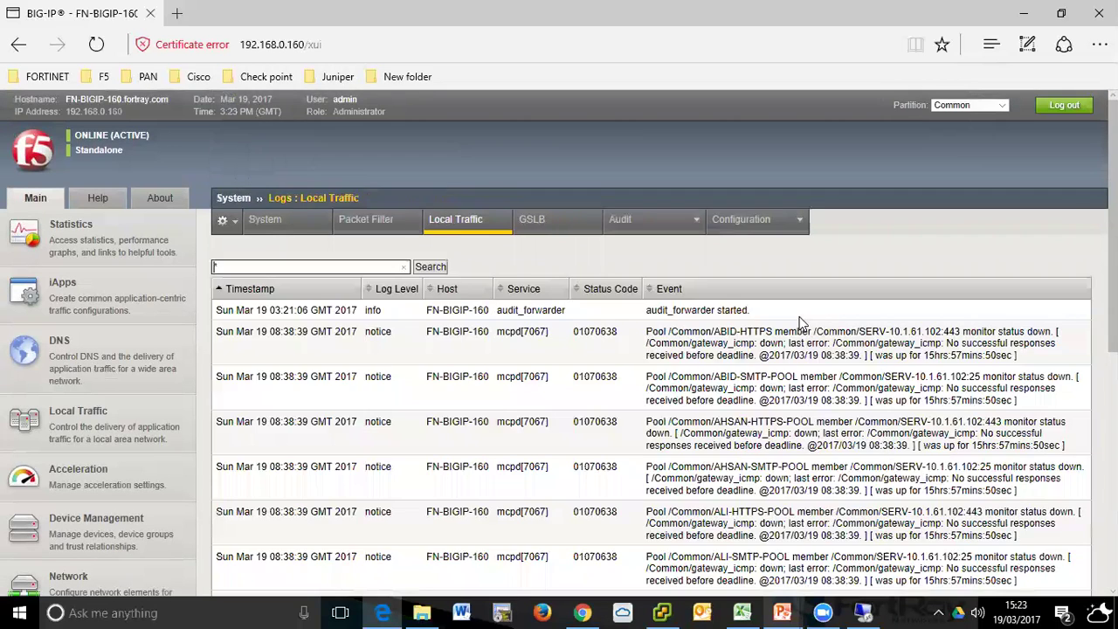
scroll(802, 323, down, 5)
- Jump to log page 143 and highlight the 'No members available for pool /Common/MAZ-2-POOL' error
click(1062, 267)
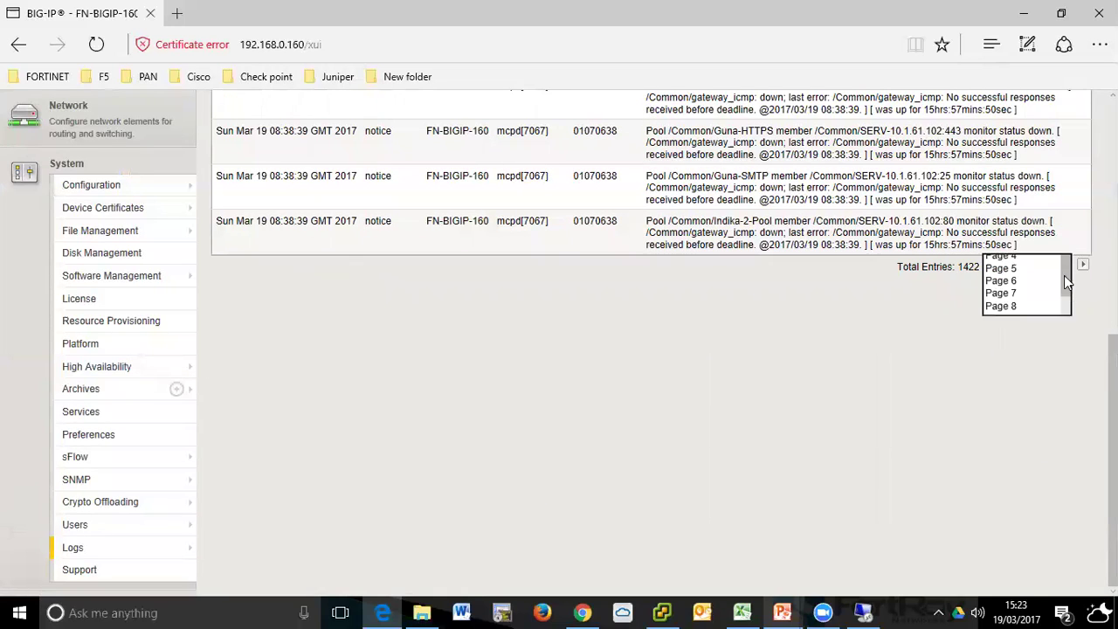
drag(1065, 290, 1082, 573)
click(1022, 570)
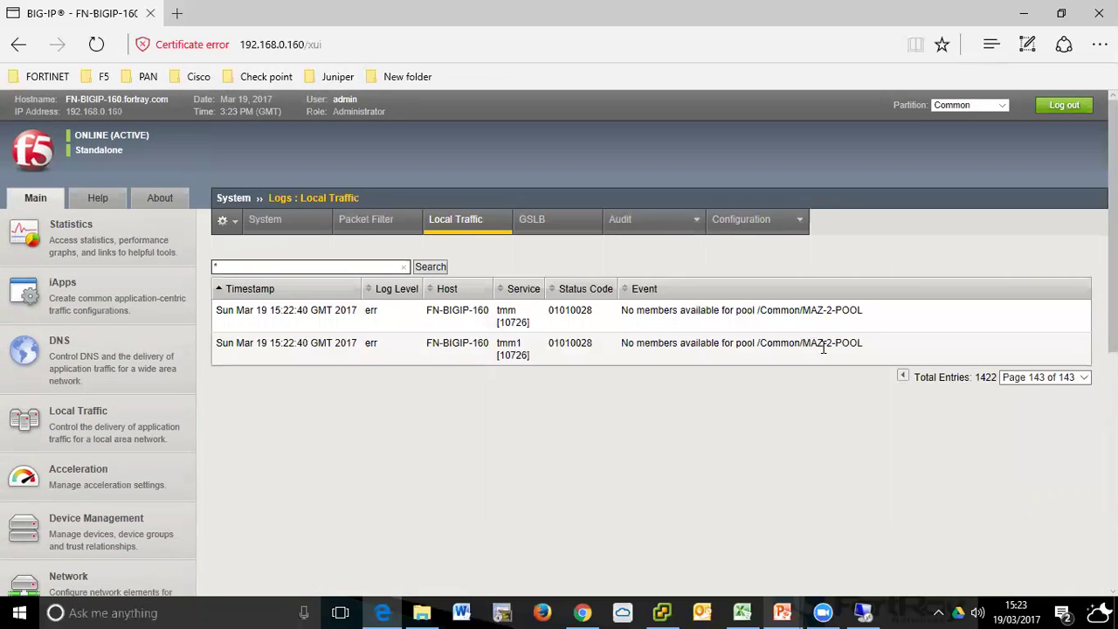
drag(840, 315, 846, 327)
click(781, 340)
drag(678, 311, 778, 353)
click(785, 356)
- On log page 142, highlight the SMTP-MONITOR member-down entry and its 'Unable to connect' reason
click(1054, 382)
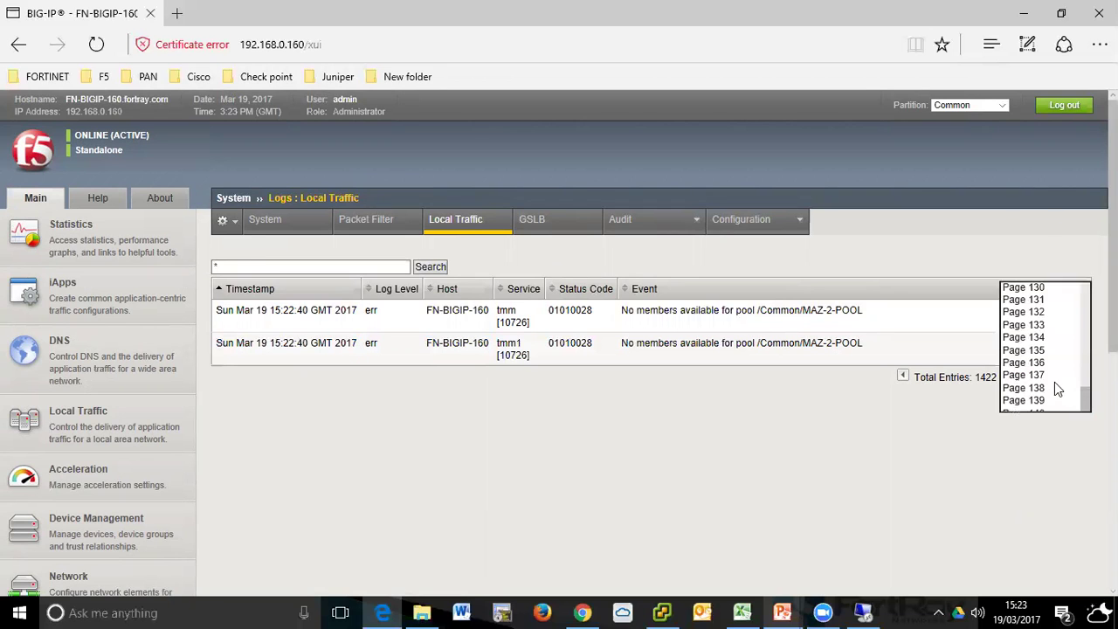
click(1047, 439)
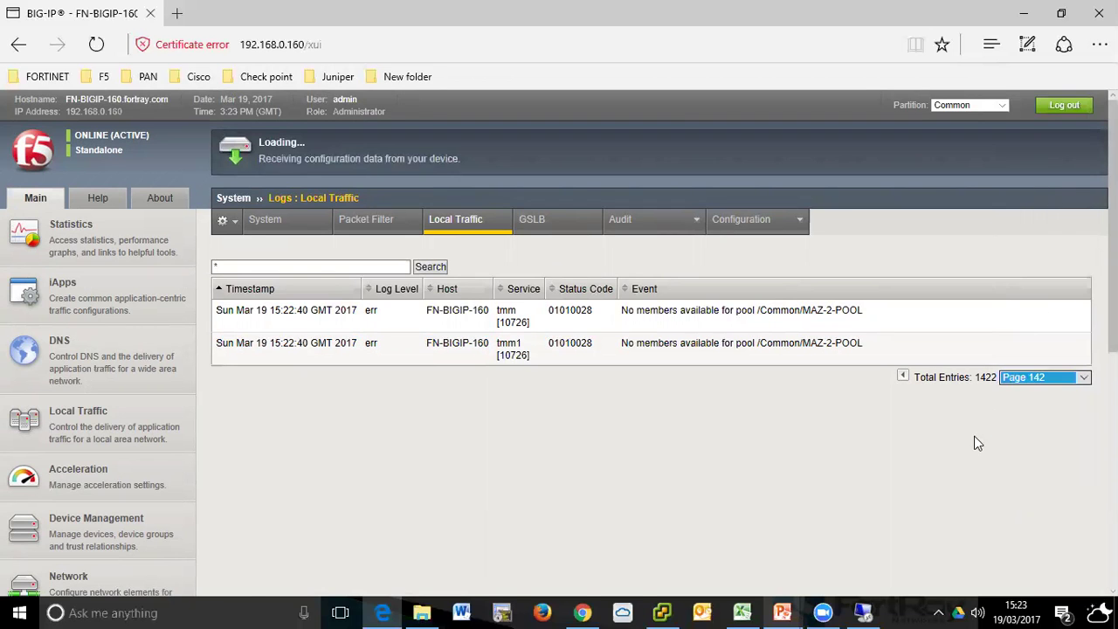
scroll(951, 425, down, 3)
scroll(951, 421, up, 2)
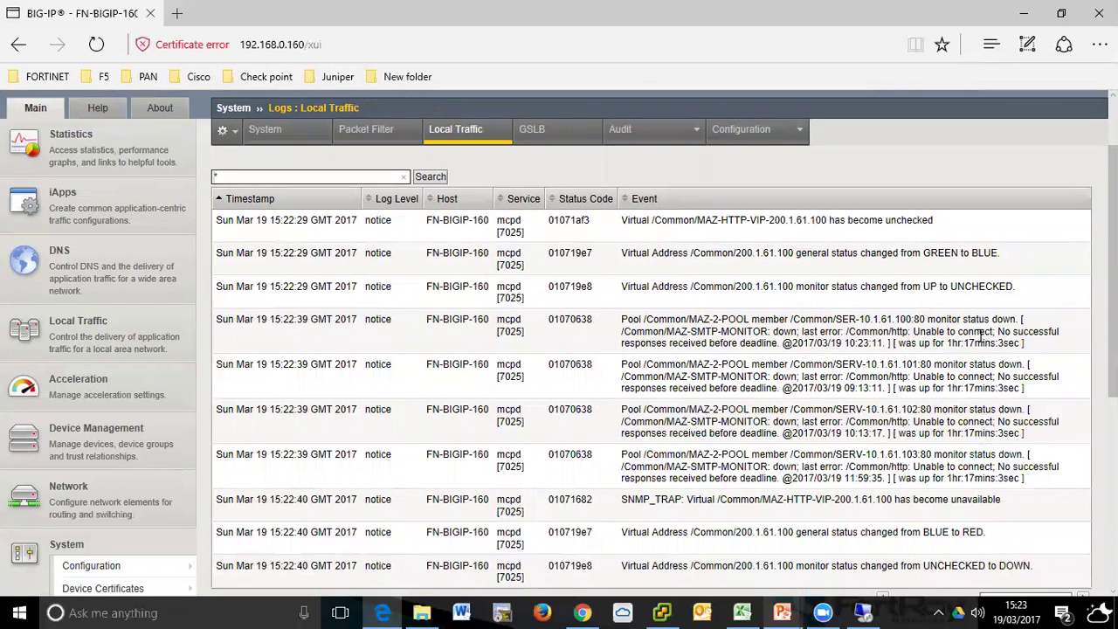
drag(690, 332, 768, 332)
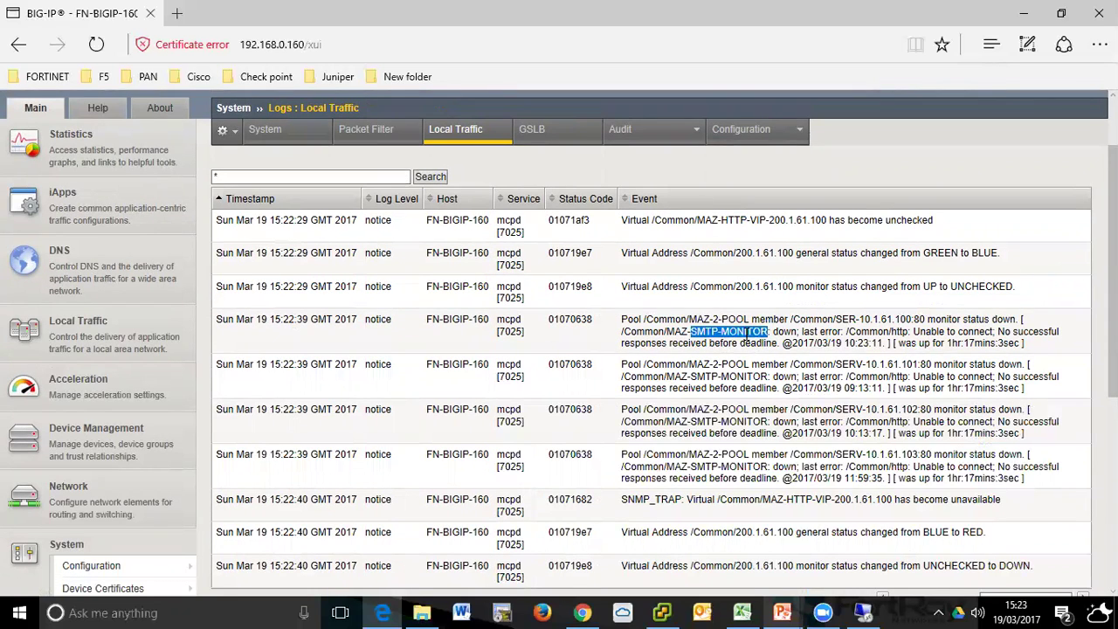
drag(912, 332, 1005, 337)
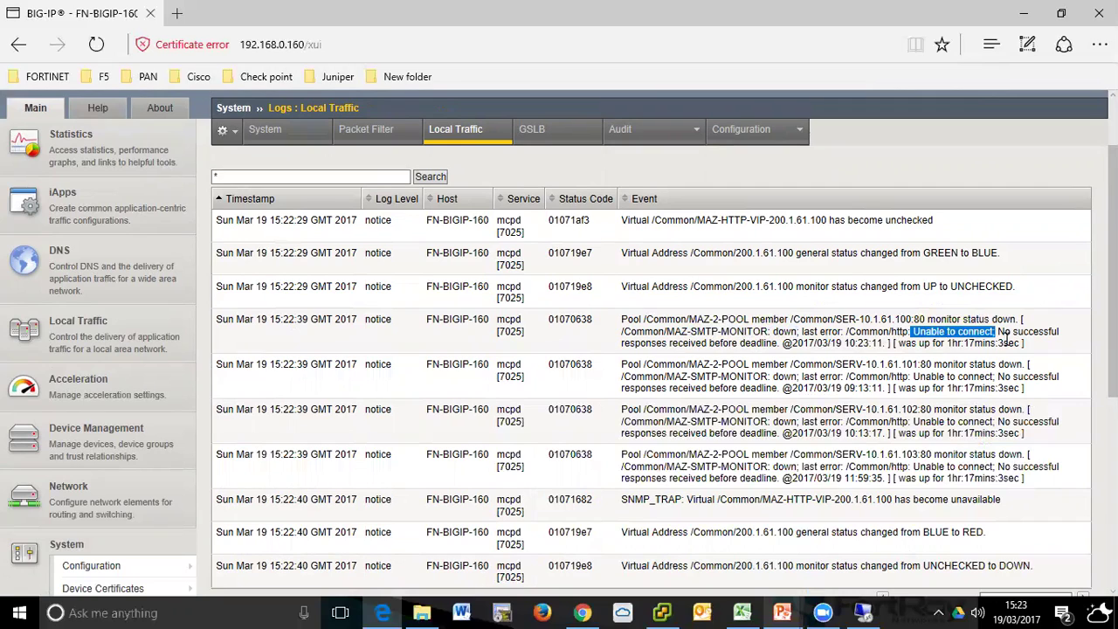
drag(670, 343, 948, 356)
click(950, 359)
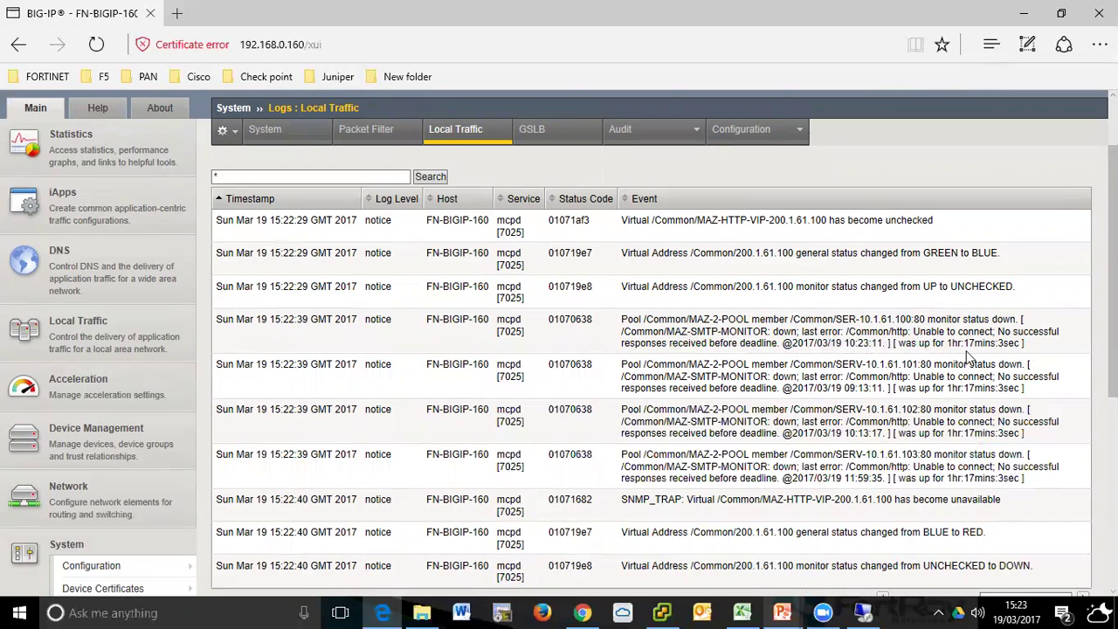
- Highlight the HTTP virtual server going unavailable, BLUE to RED, and UNCHECKED to DOWN entries
scroll(968, 353, down, 2)
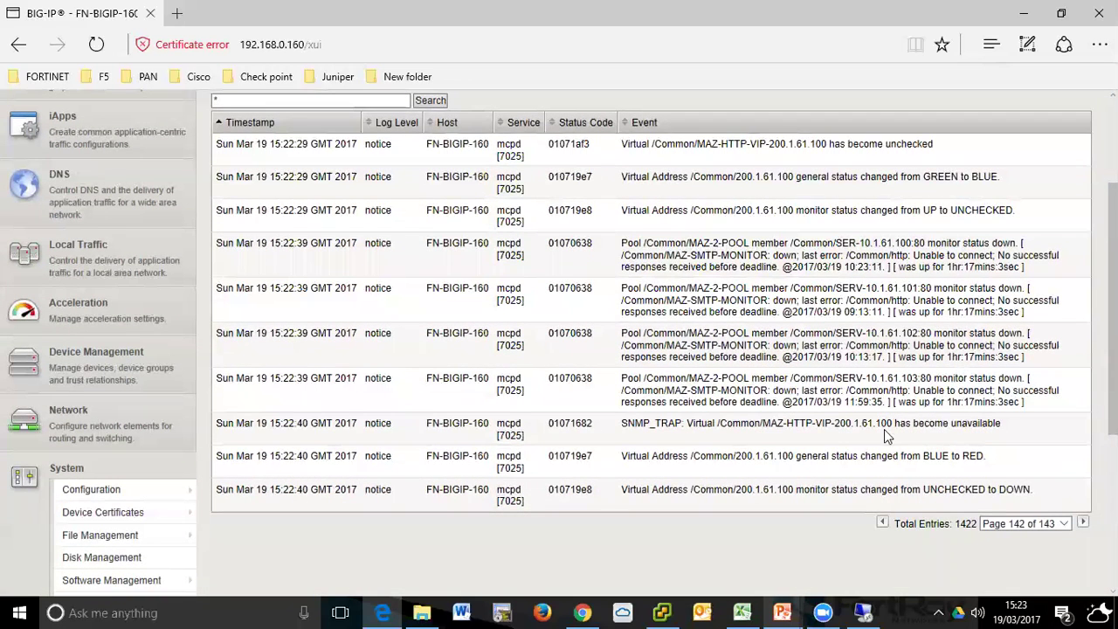
drag(798, 426, 1004, 432)
click(965, 472)
drag(786, 457, 970, 457)
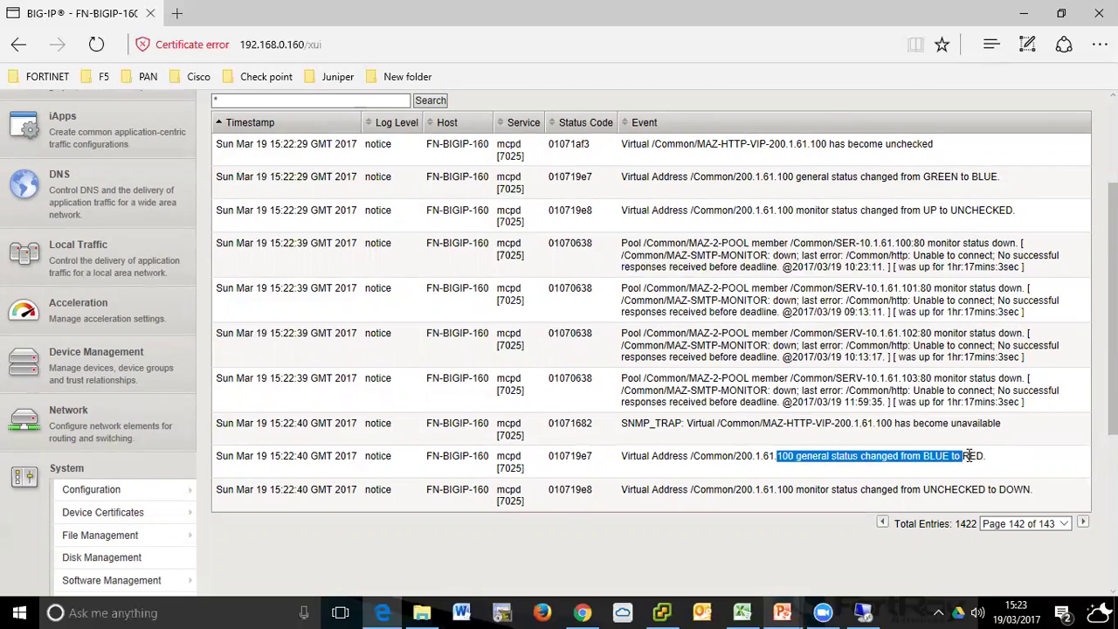
click(979, 460)
drag(808, 489, 970, 491)
click(1004, 492)
scroll(1017, 487, down, 1)
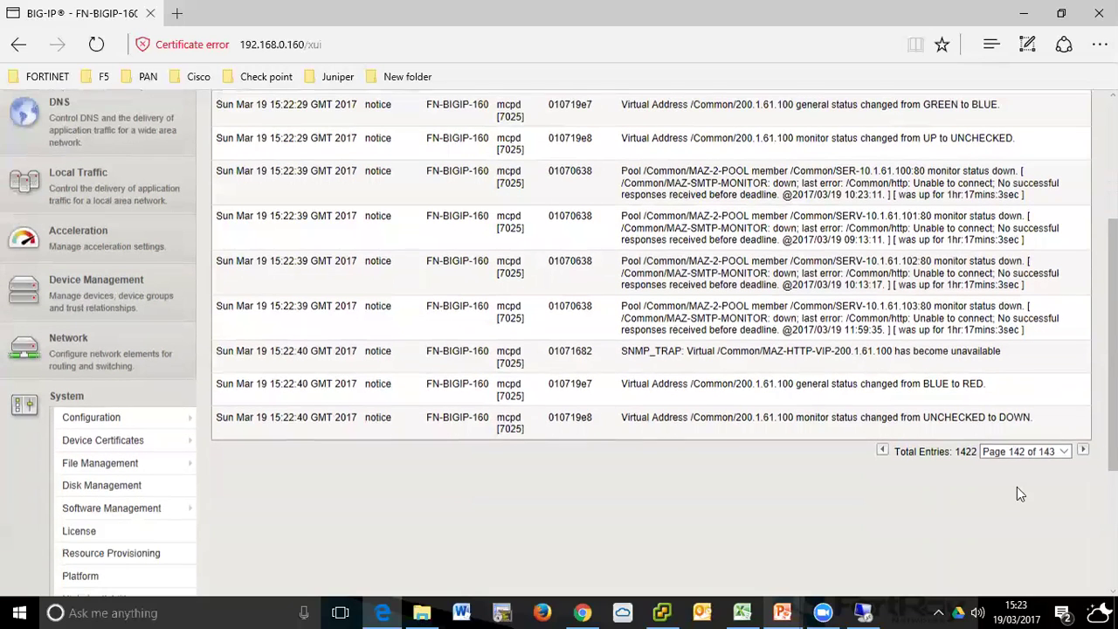
- Return to the last log page, 143
click(1025, 447)
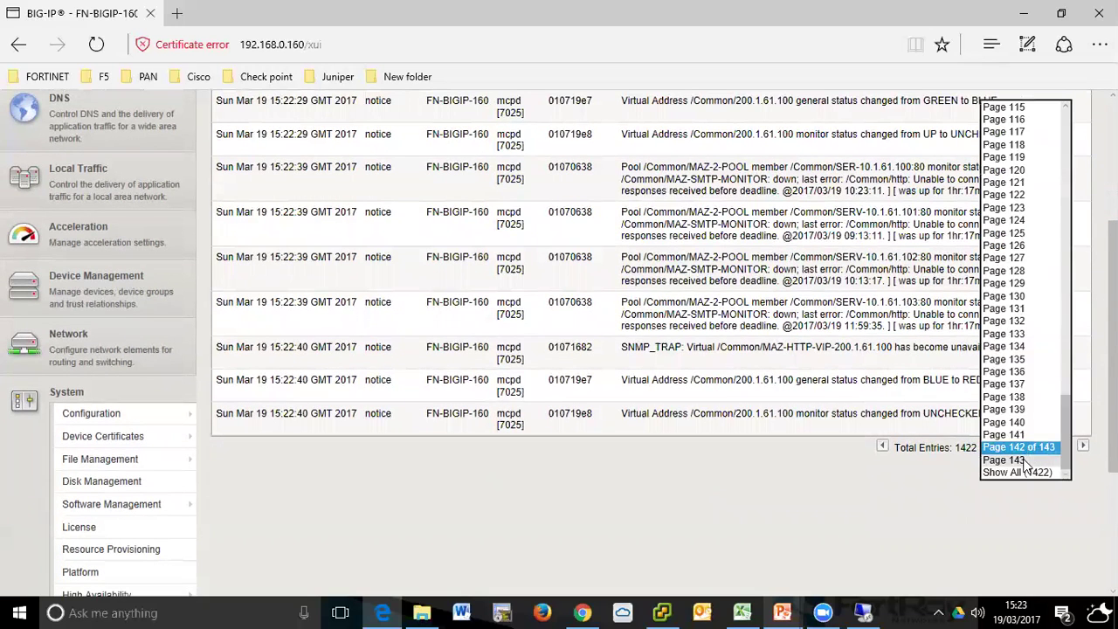
click(988, 465)
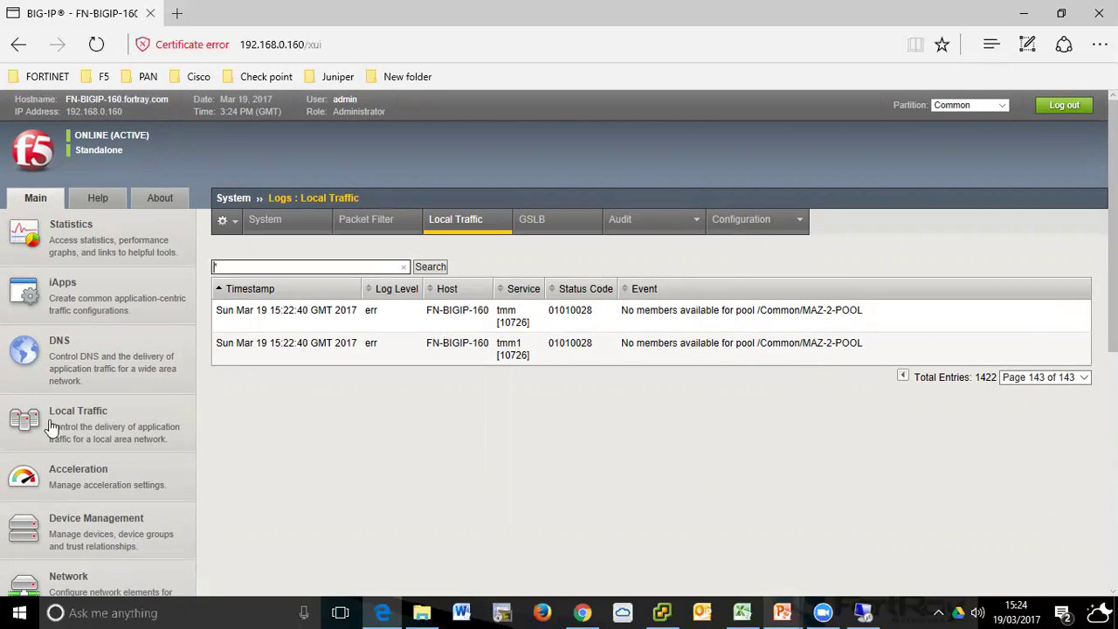
mouse_move(75, 421)
scroll(88, 325, down, 3)
mouse_move(89, 288)
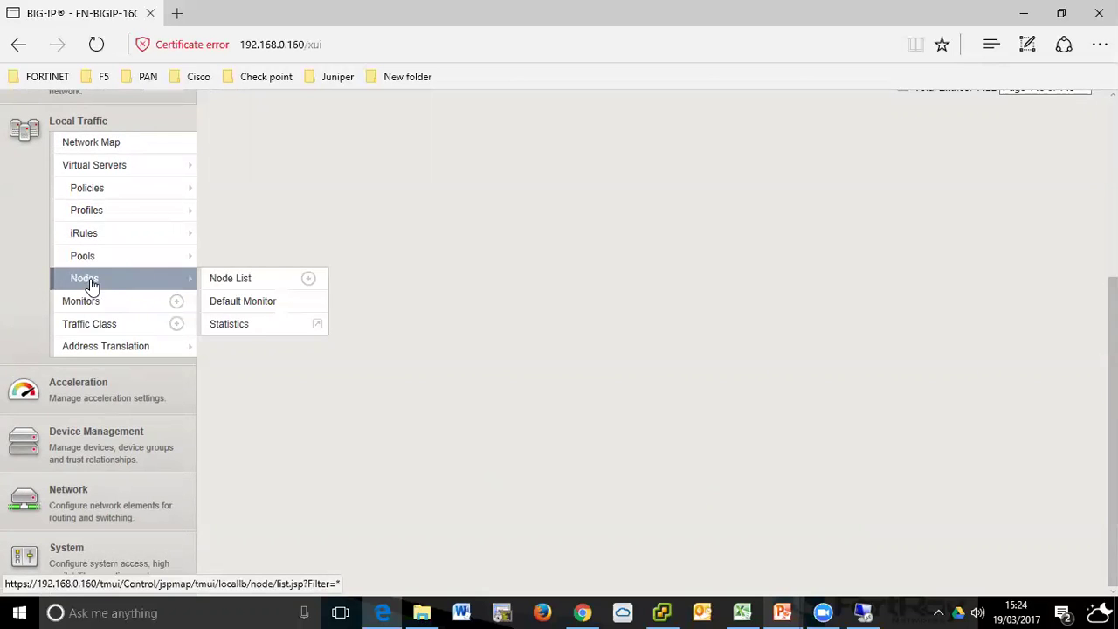
- Open MAZ-2-POOL from the pool list and go to its properties
click(87, 256)
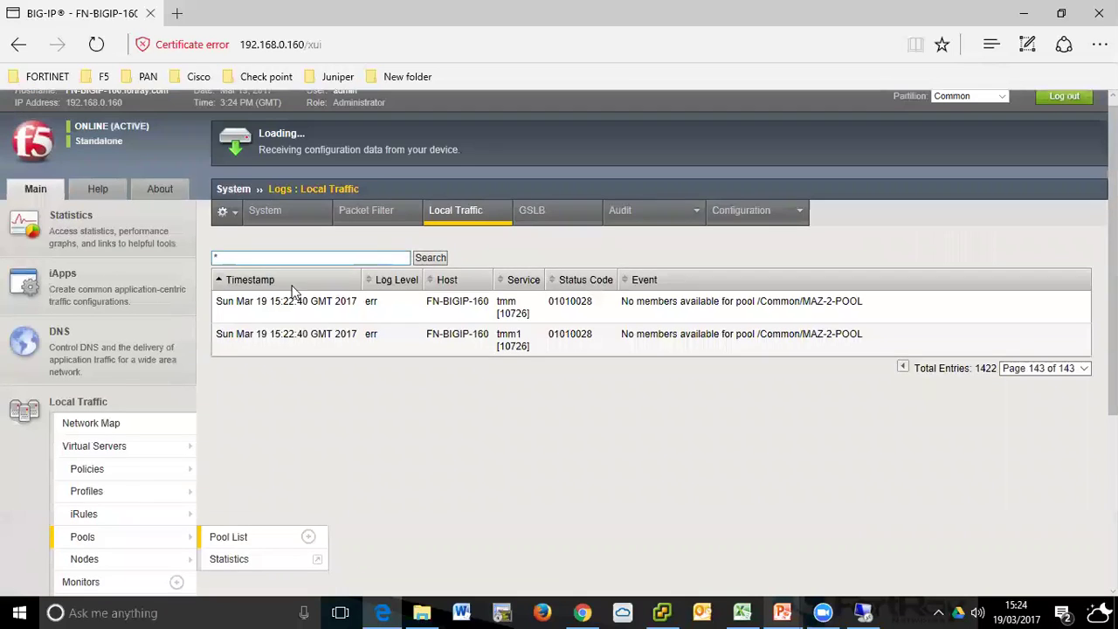
click(308, 315)
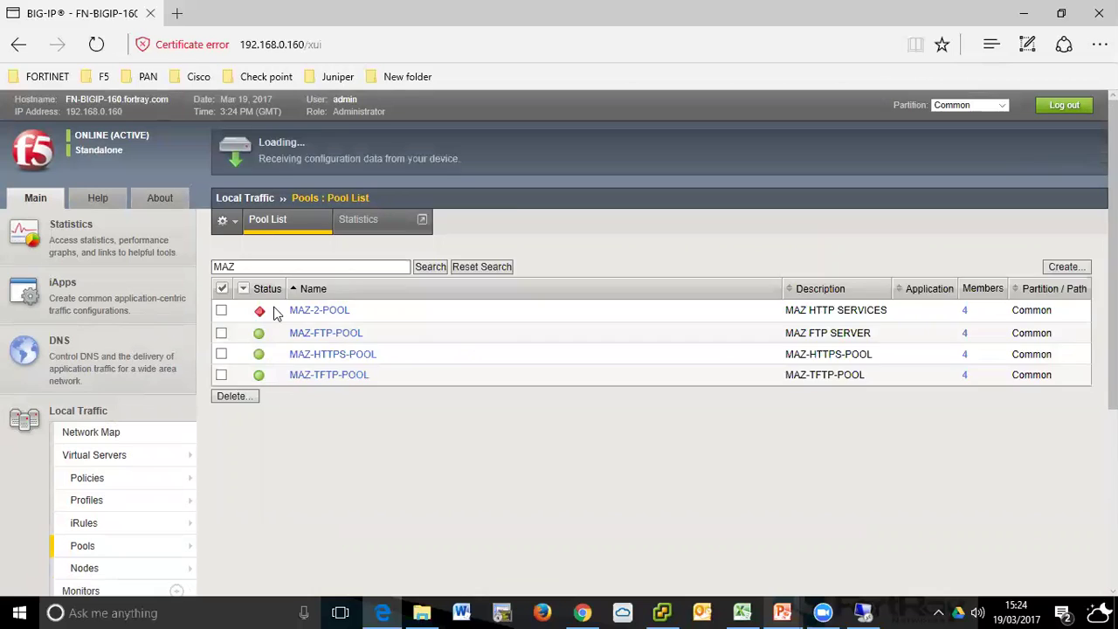
click(374, 226)
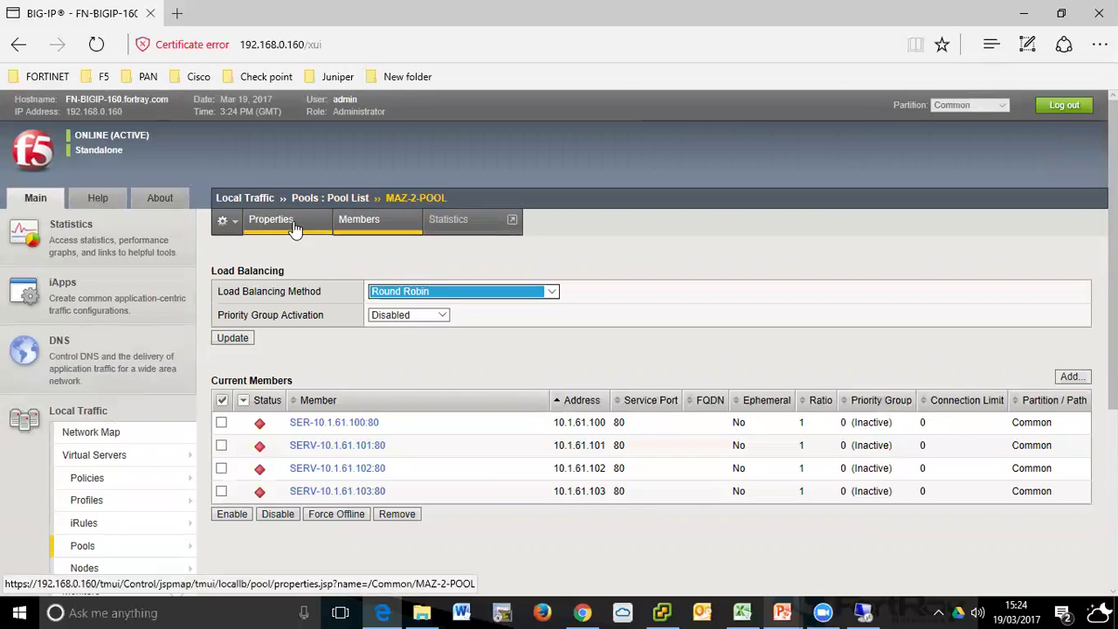
click(295, 222)
- Replace MAZ-SMTP-MONITOR with the http health monitor and update the pool
click(420, 438)
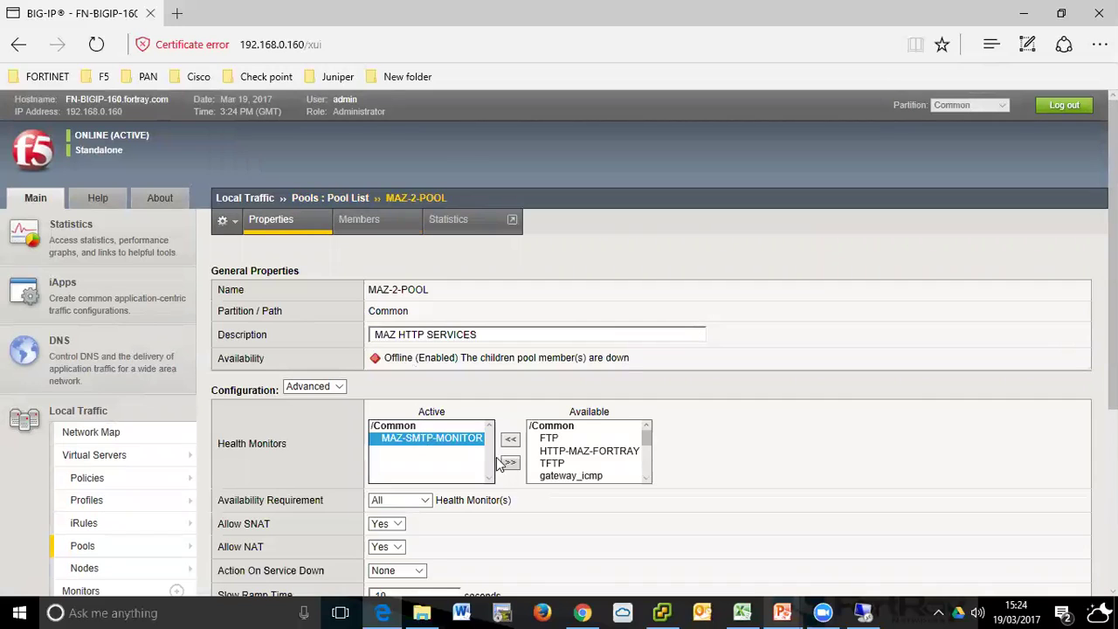
click(507, 462)
scroll(576, 454, up, 10)
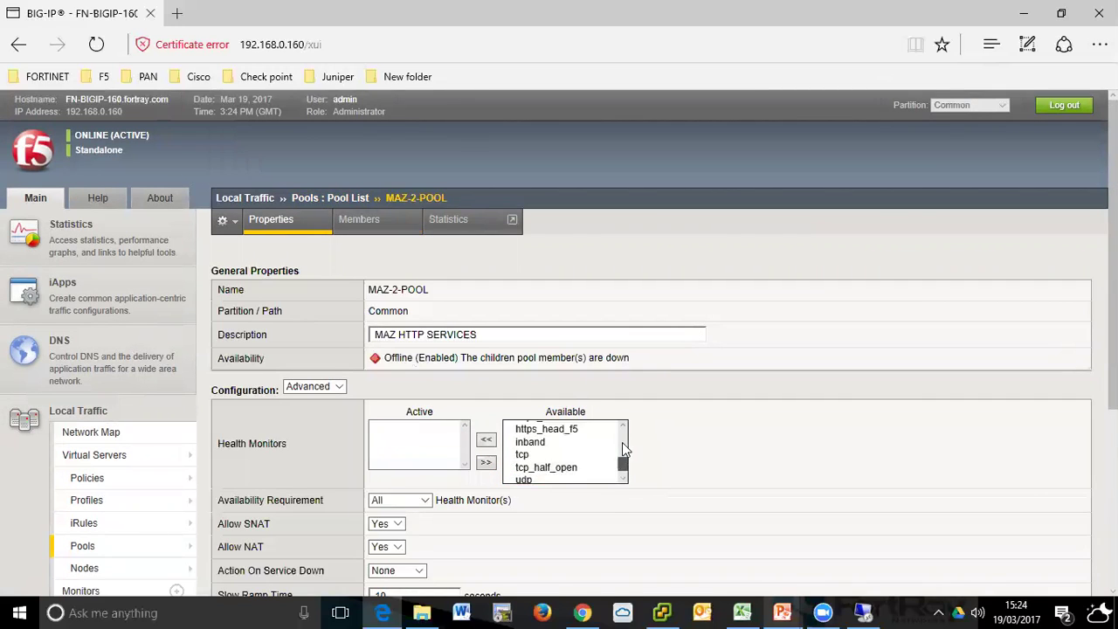
click(596, 453)
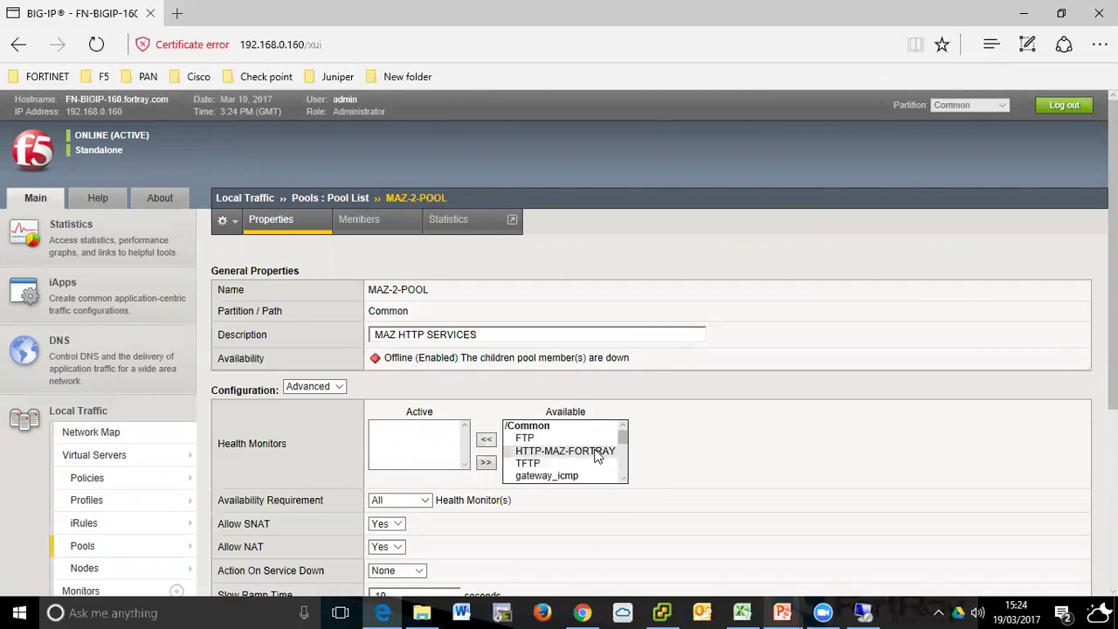
scroll(616, 475, down, 2)
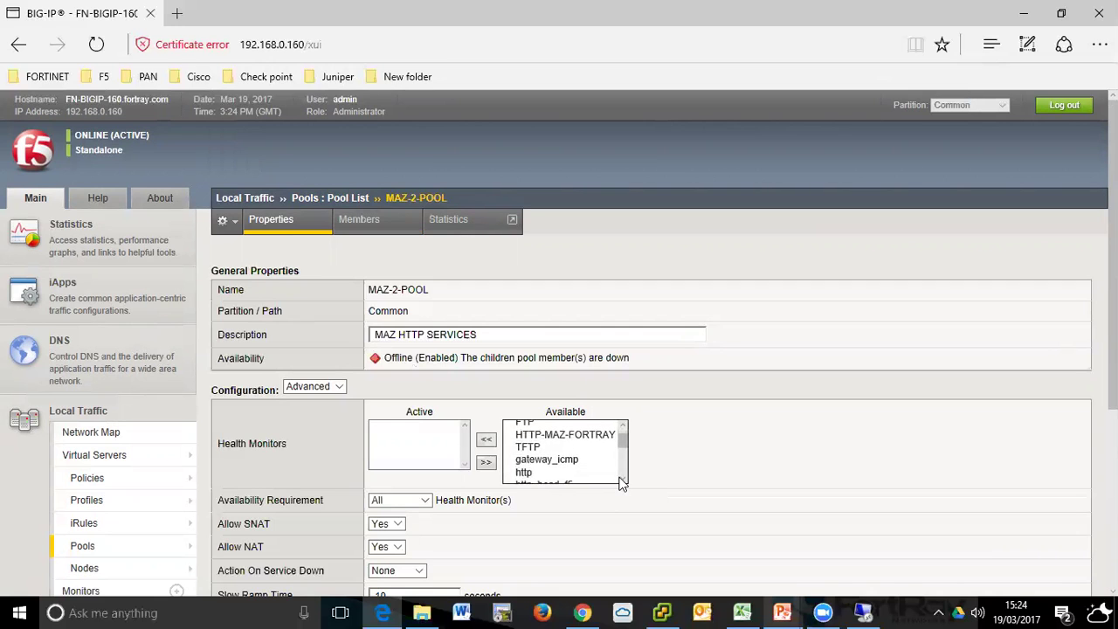
click(551, 472)
click(482, 442)
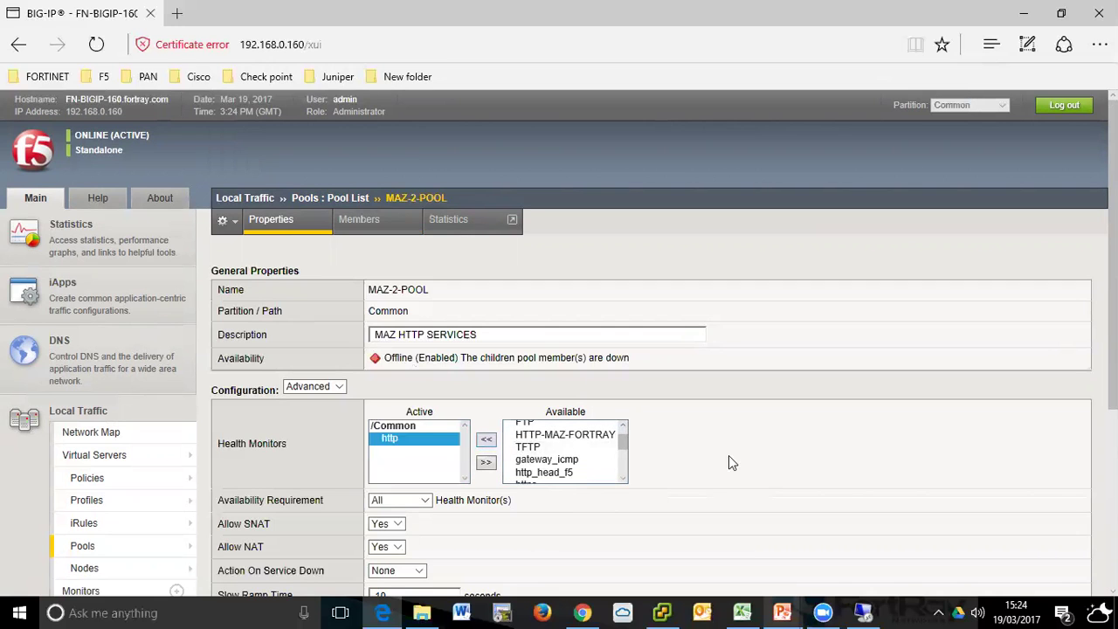
scroll(612, 471, down, 3)
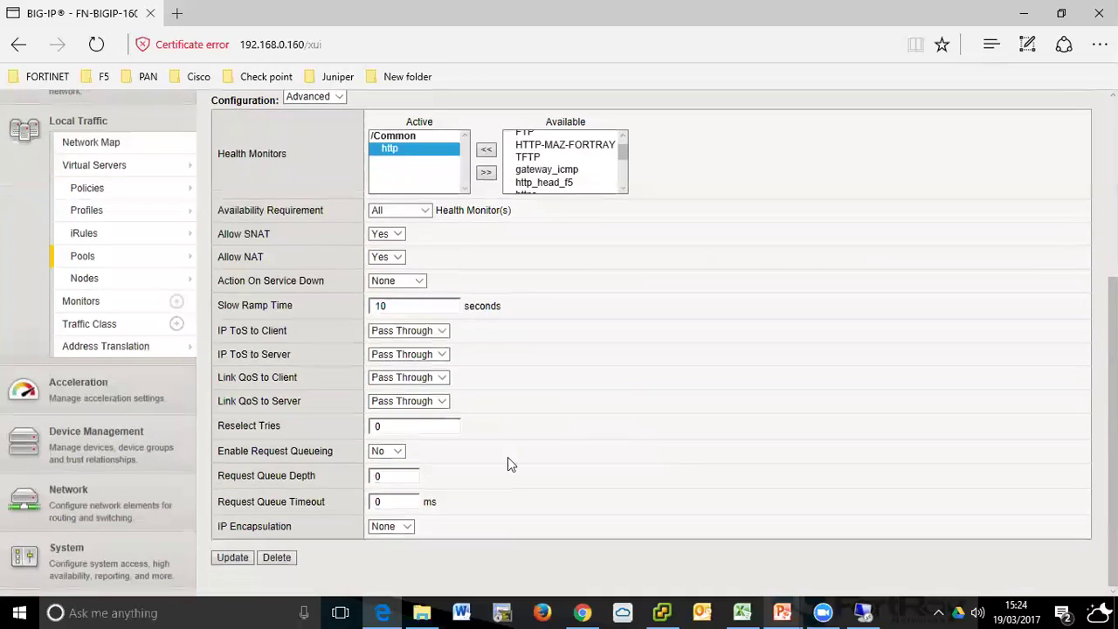
click(232, 558)
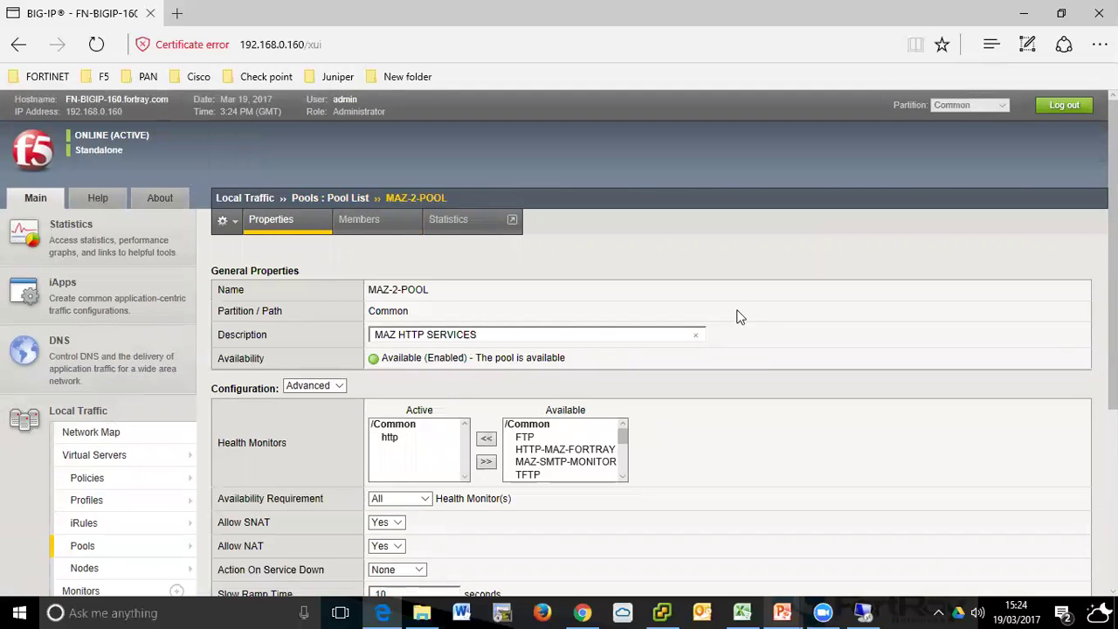
- Confirm all four MAZ-2-POOL members now show as available
scroll(741, 312, down, 3)
scroll(743, 309, up, 3)
click(359, 219)
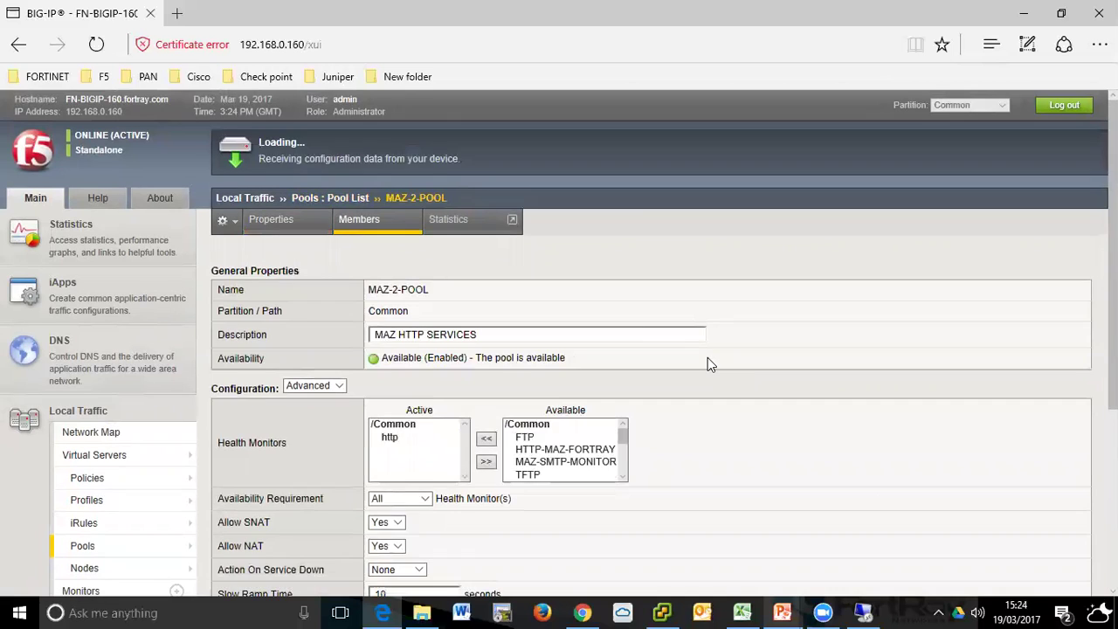
scroll(604, 327, down, 3)
scroll(603, 306, up, 3)
scroll(601, 267, down, 3)
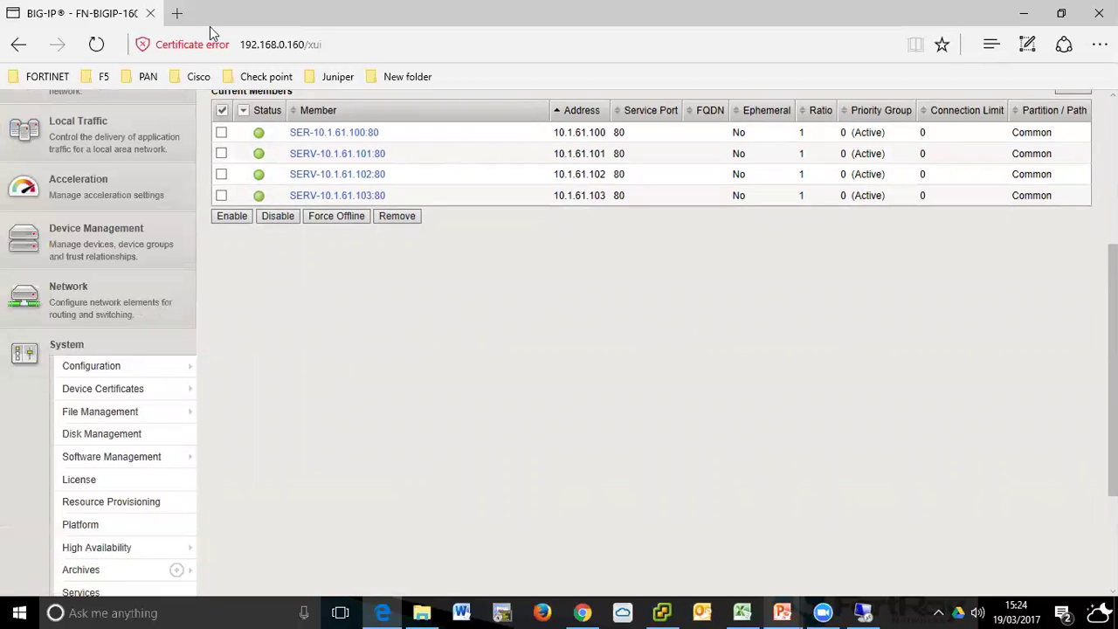
- Copy the 192.168.0.160/xui address and load it in a new tab past the certificate warning
click(177, 14)
click(86, 15)
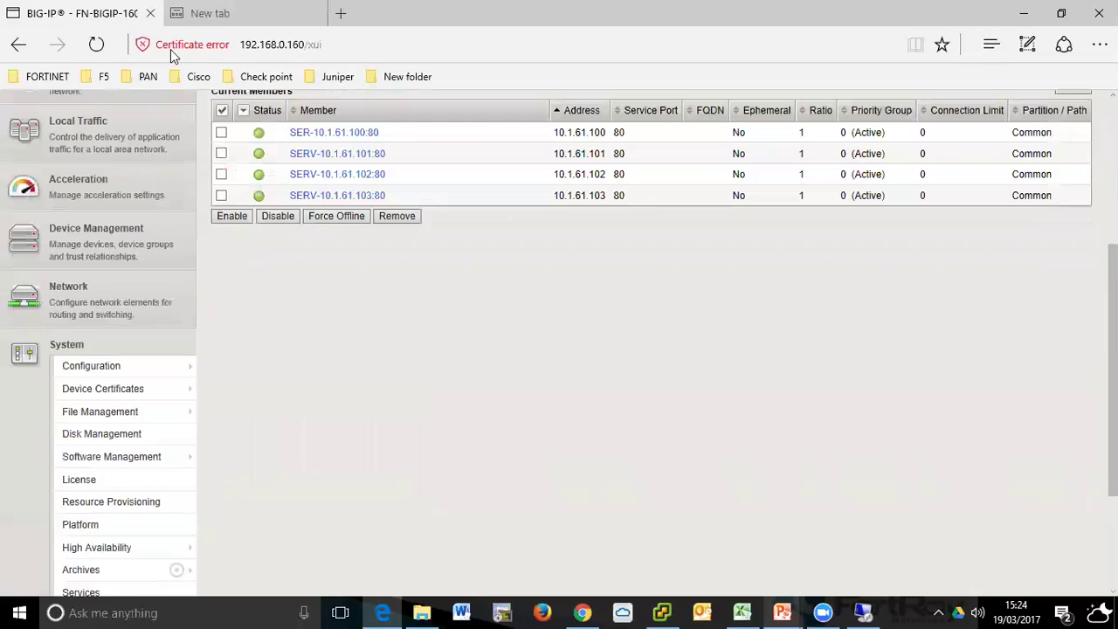
click(245, 46)
key(ctrl+c)
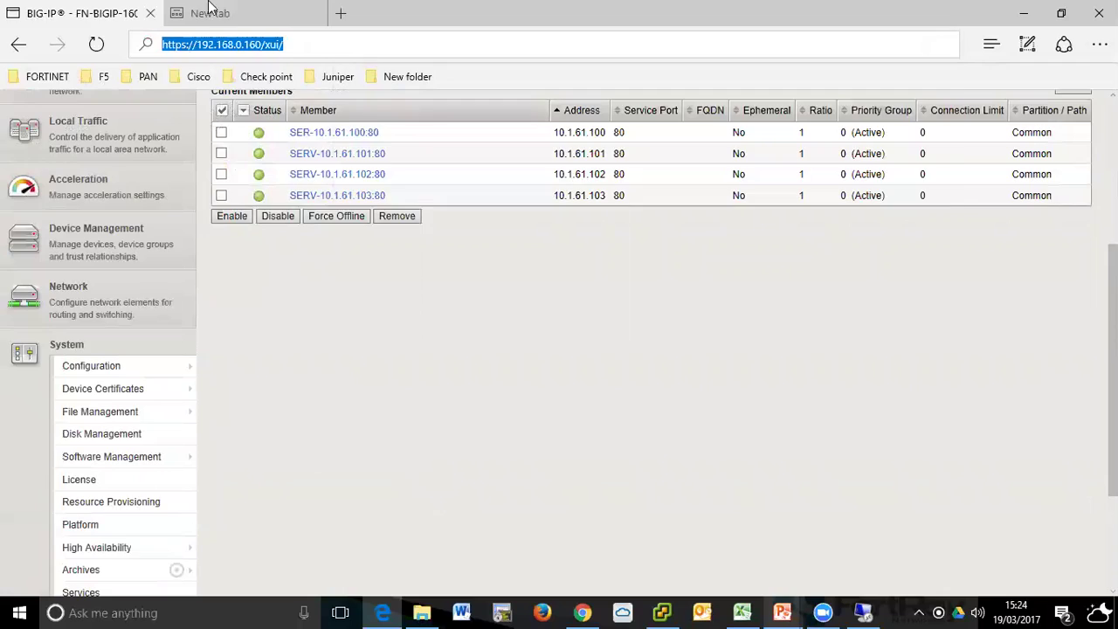
click(210, 13)
click(242, 45)
key(ctrl+v)
key(Return)
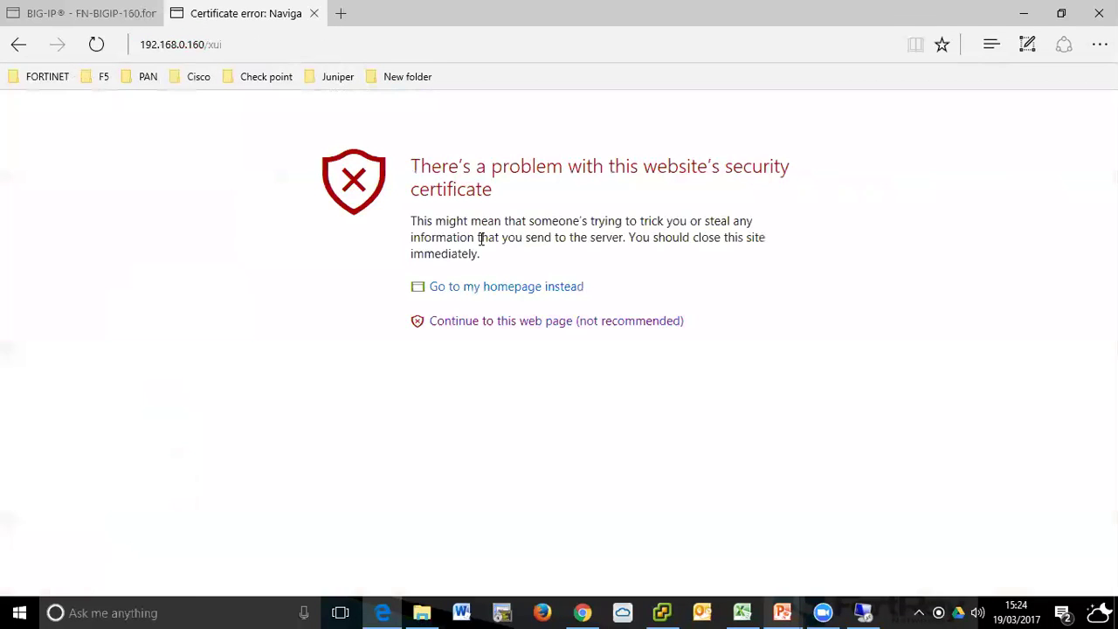
click(582, 325)
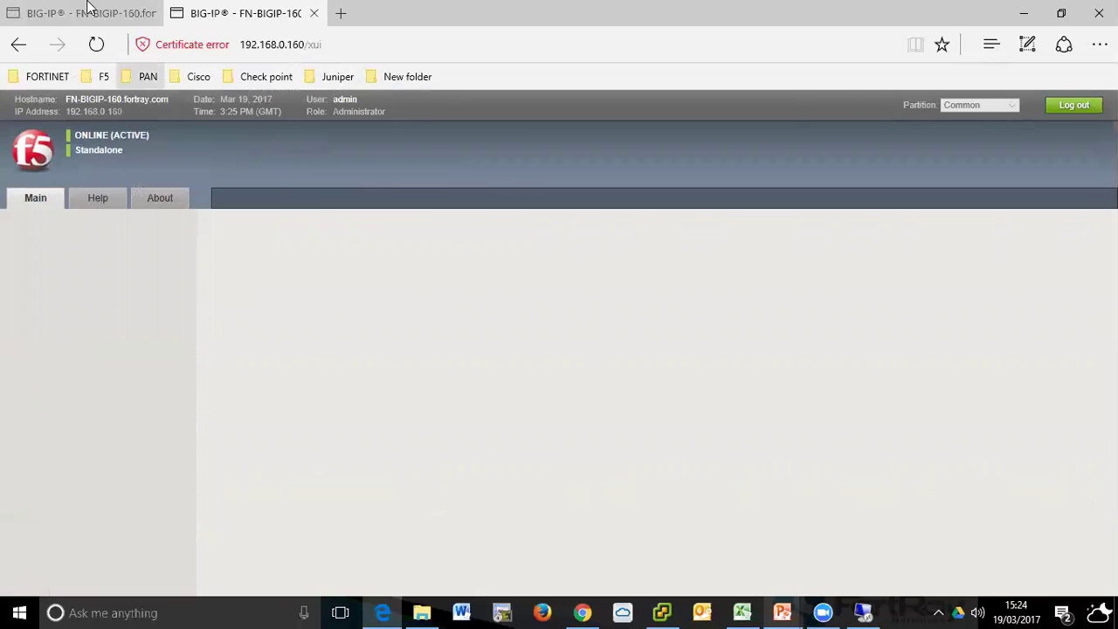
- Load the BIG-IP management page in two more new tabs, accepting the certificate warning
click(343, 18)
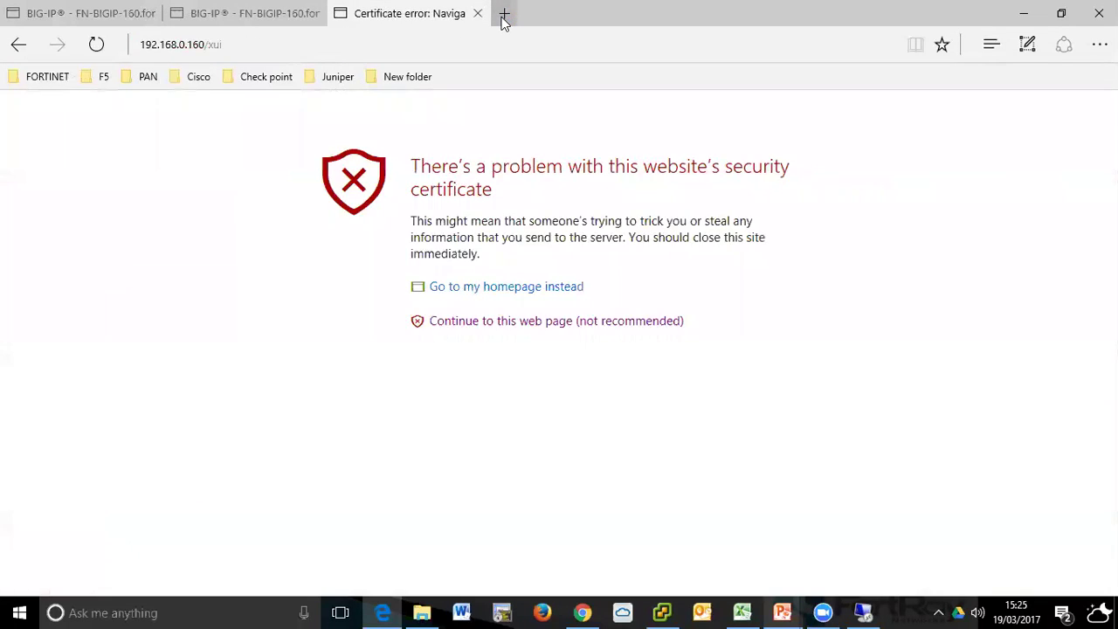
click(504, 17)
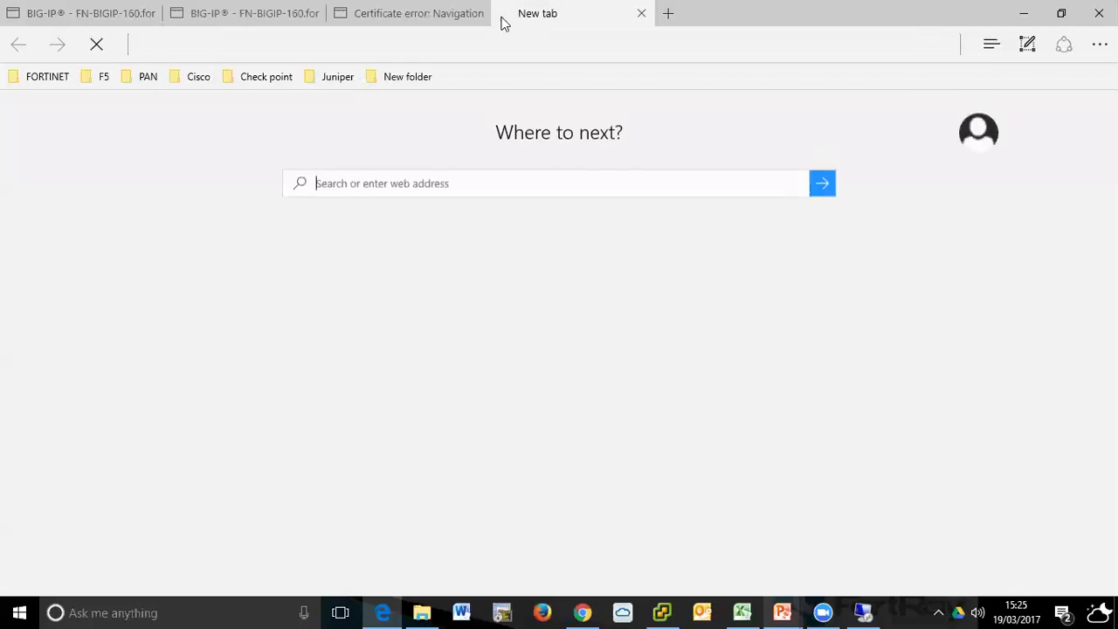
click(392, 12)
click(619, 331)
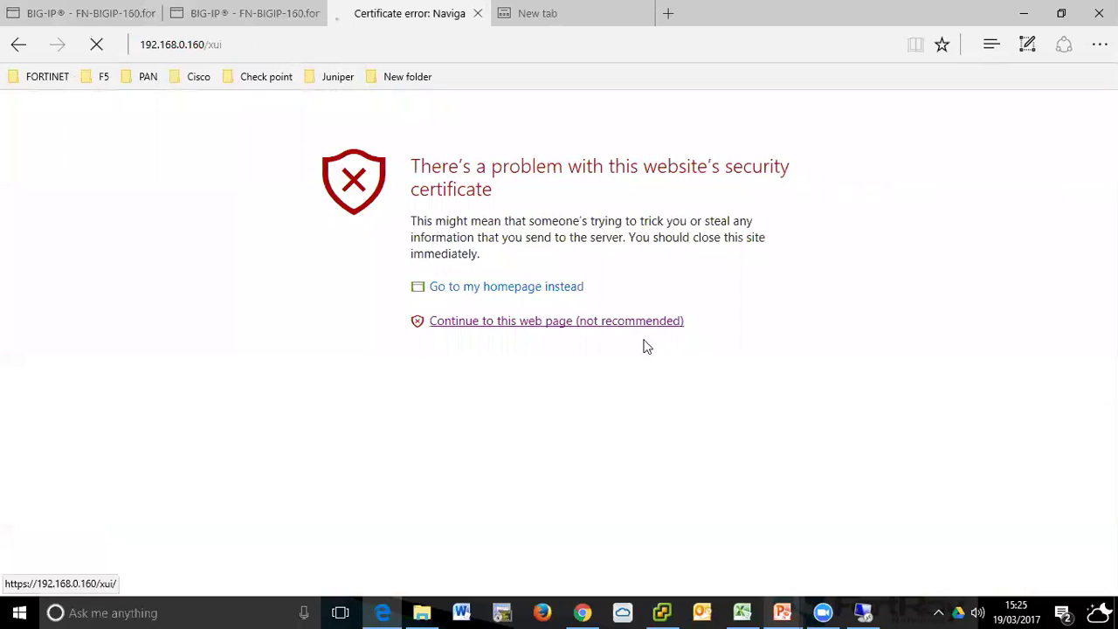
click(597, 17)
click(497, 45)
key(ctrl+v)
key(Return)
- Check each BIG-IP tab, then return to the pool members tab
click(417, 6)
click(242, 7)
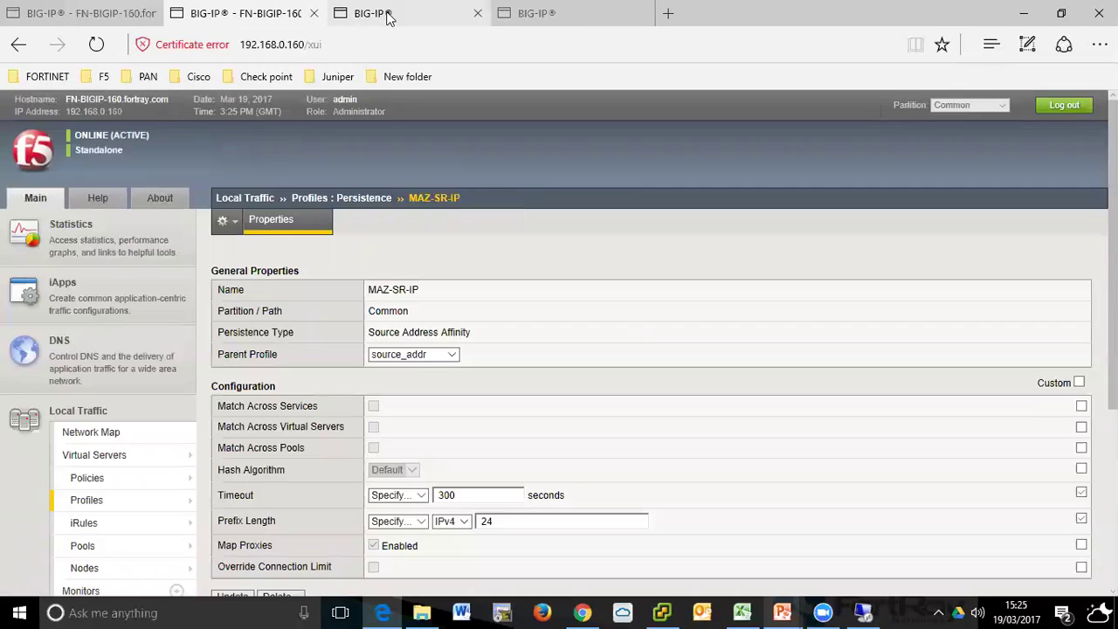
click(542, 12)
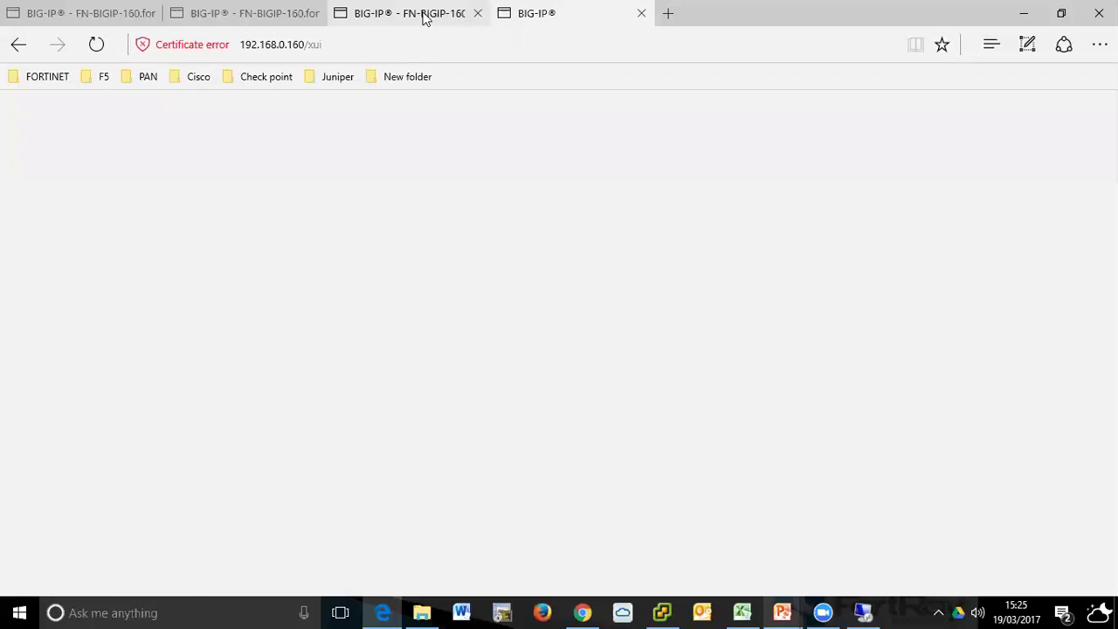
click(428, 14)
click(564, 12)
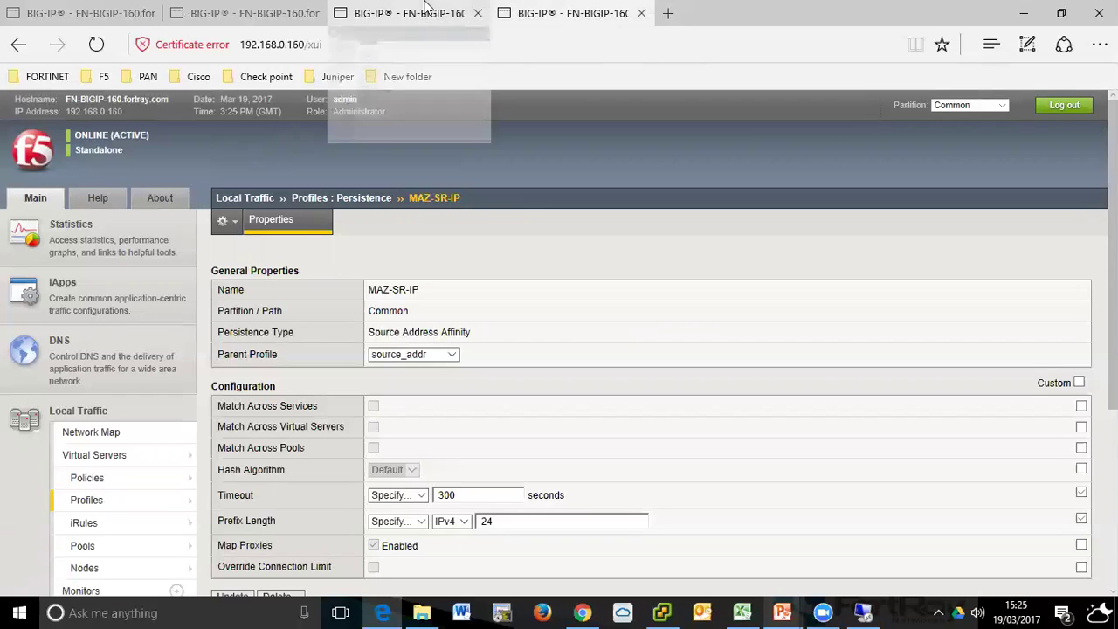
click(79, 13)
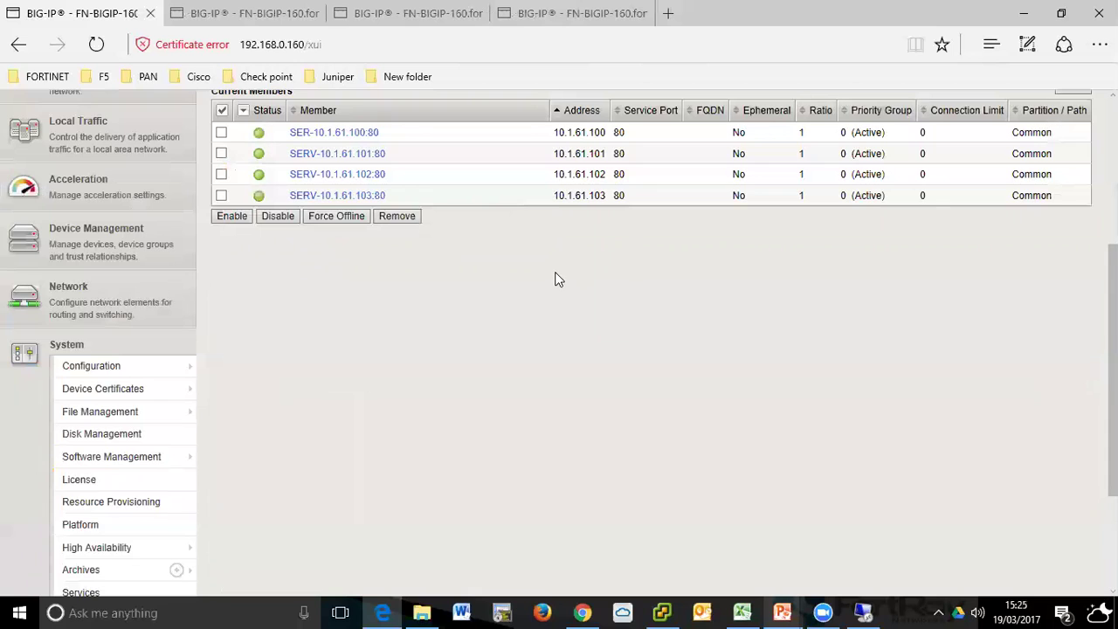
- Navigate the Main sidebar to System › Support to reach the QKView snapshot page
scroll(559, 279, down, 2)
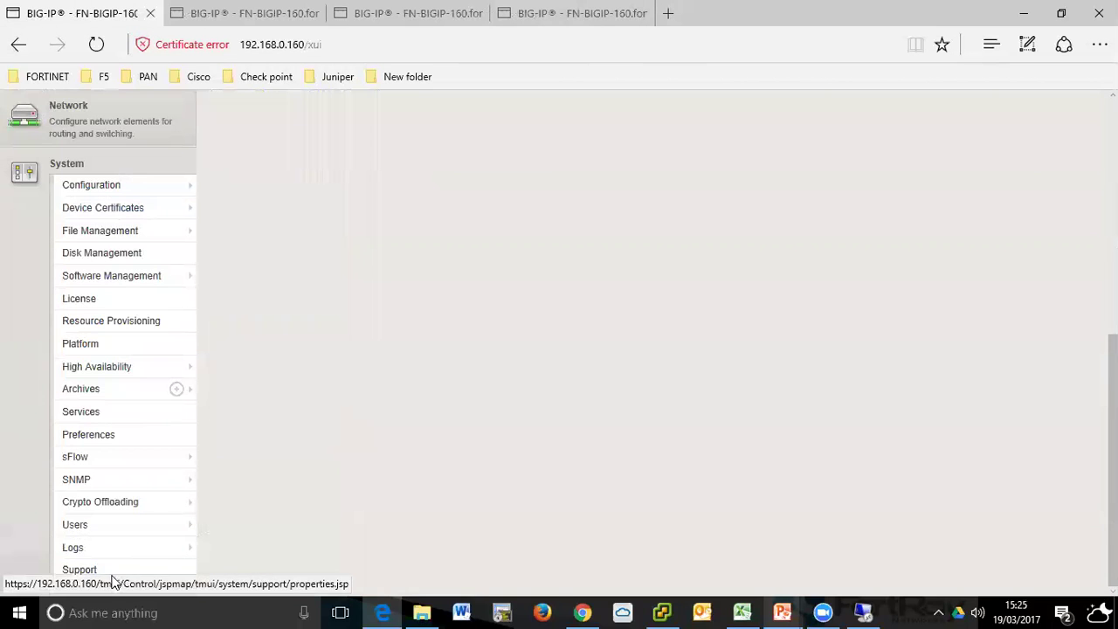
click(109, 574)
scroll(379, 476, down, 4)
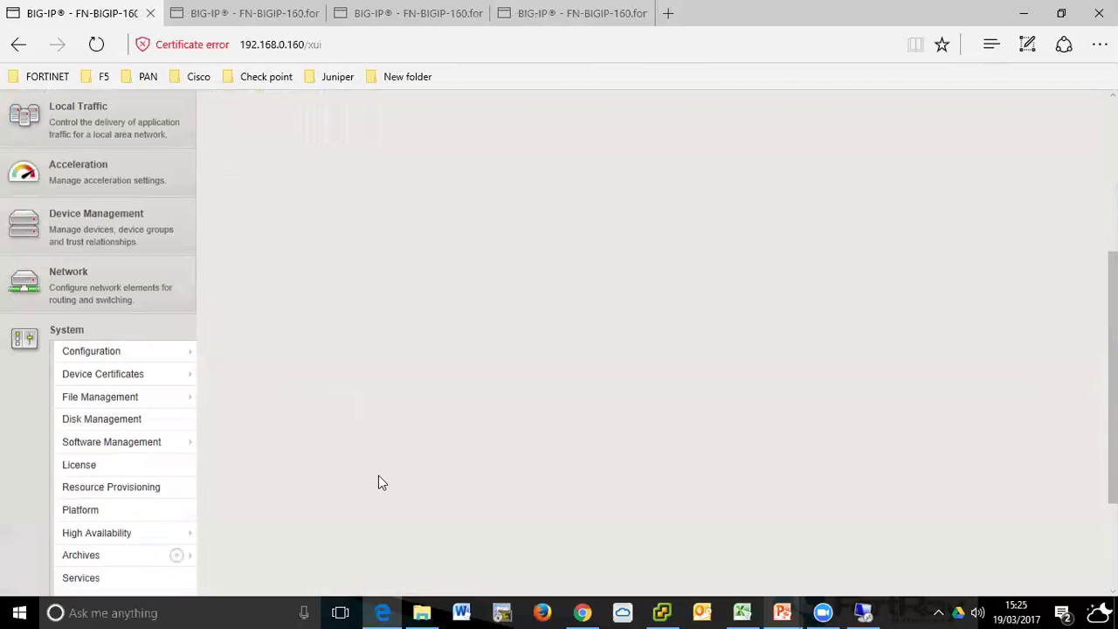
mouse_move(119, 568)
scroll(119, 569, down, 1)
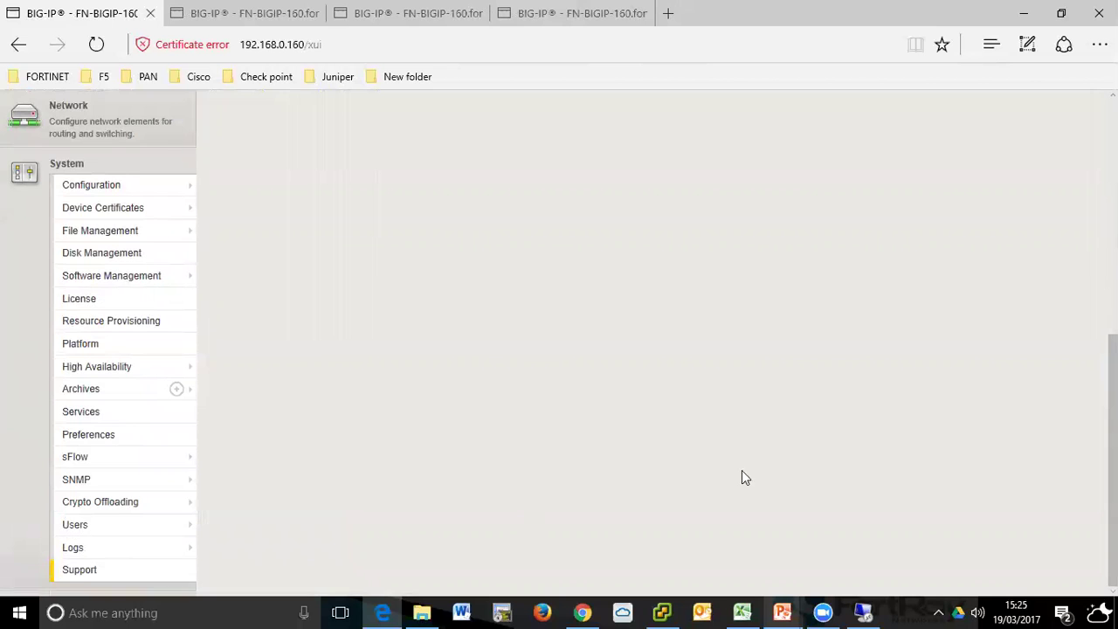
click(96, 574)
scroll(326, 422, down, 3)
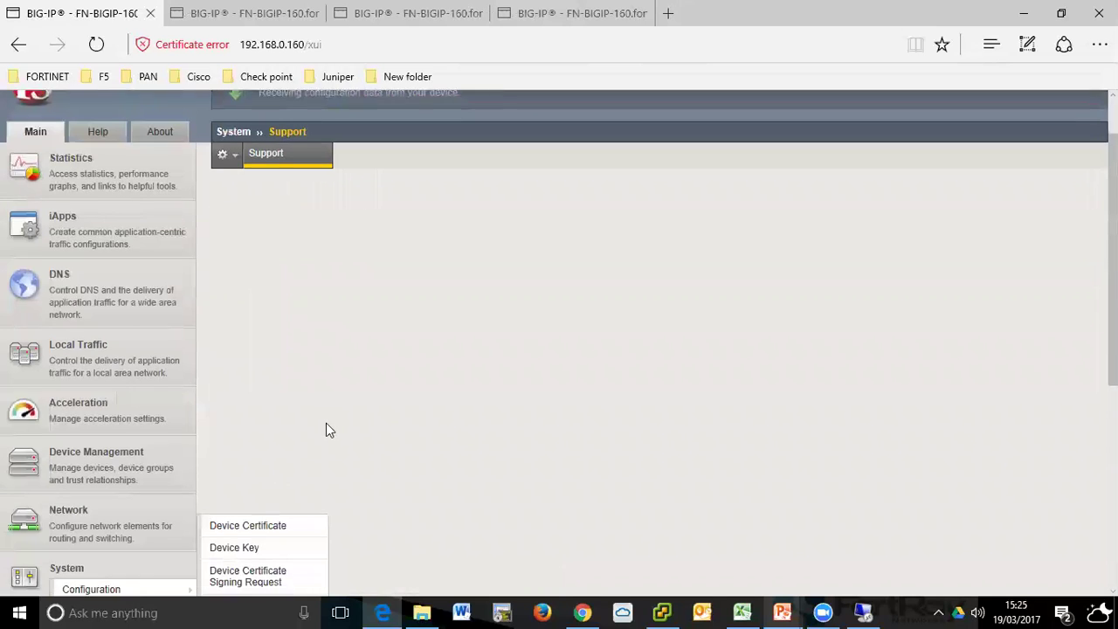
scroll(297, 463, down, 2)
scroll(99, 293, up, 3)
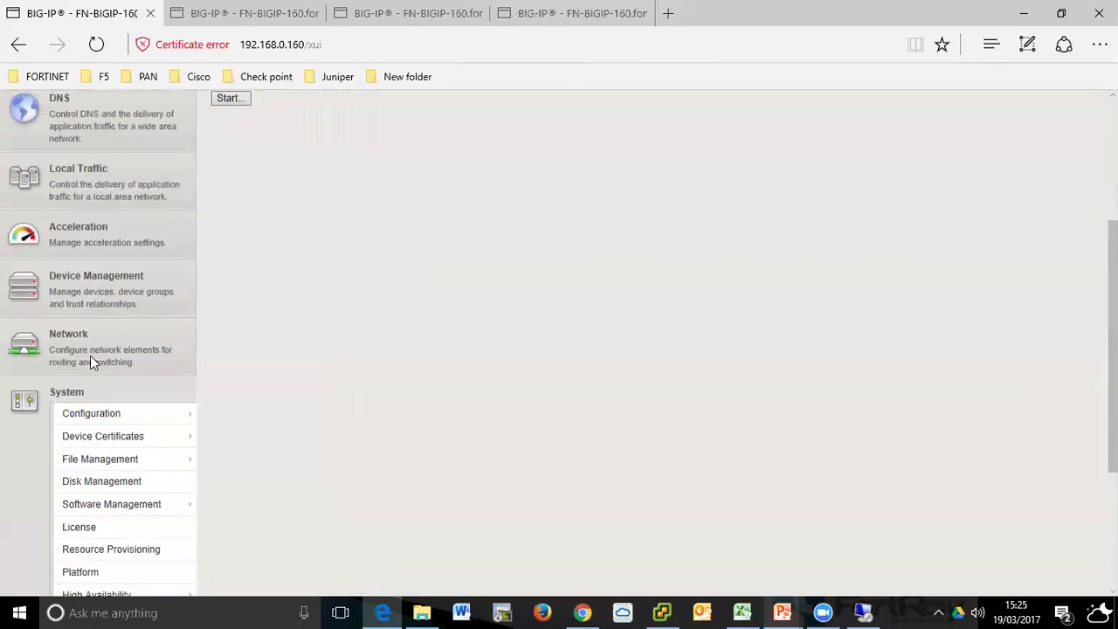
click(88, 354)
scroll(85, 367, up, 3)
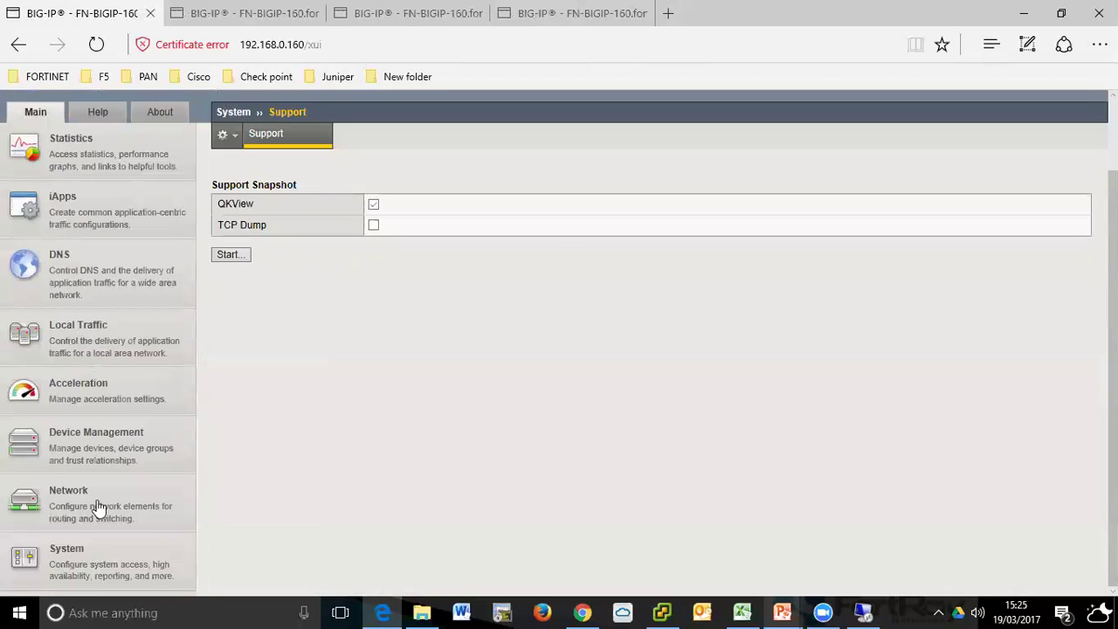
mouse_move(114, 549)
scroll(271, 523, down, 4)
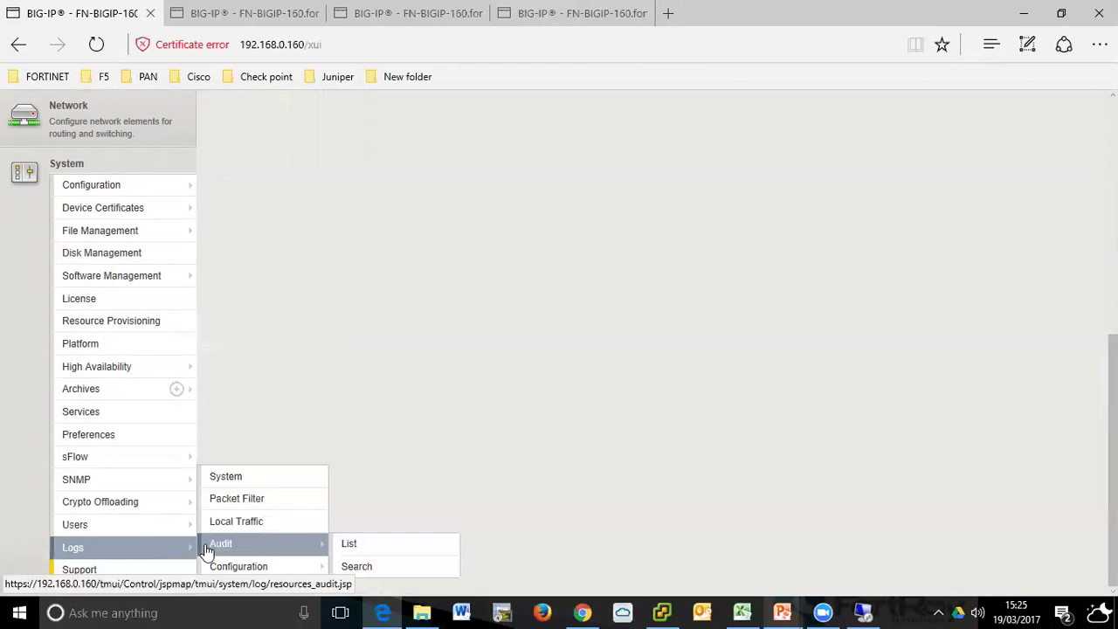
- Open the Local Traffic logs, jump to the last page, and find MAZ-2-POOL available-members entries
click(239, 529)
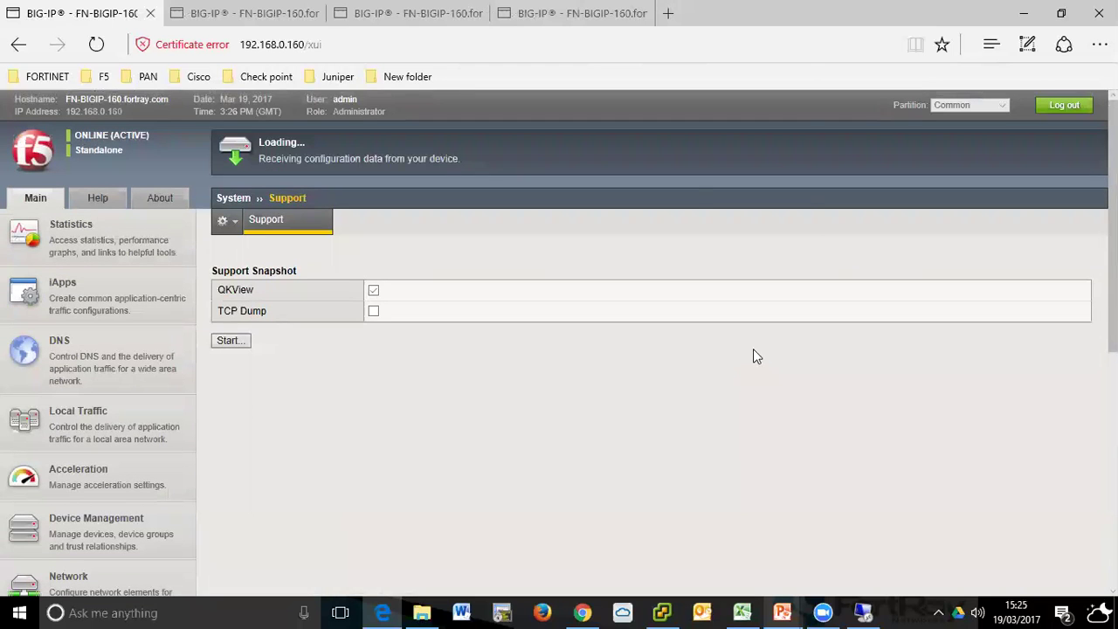
scroll(1062, 424, down, 10)
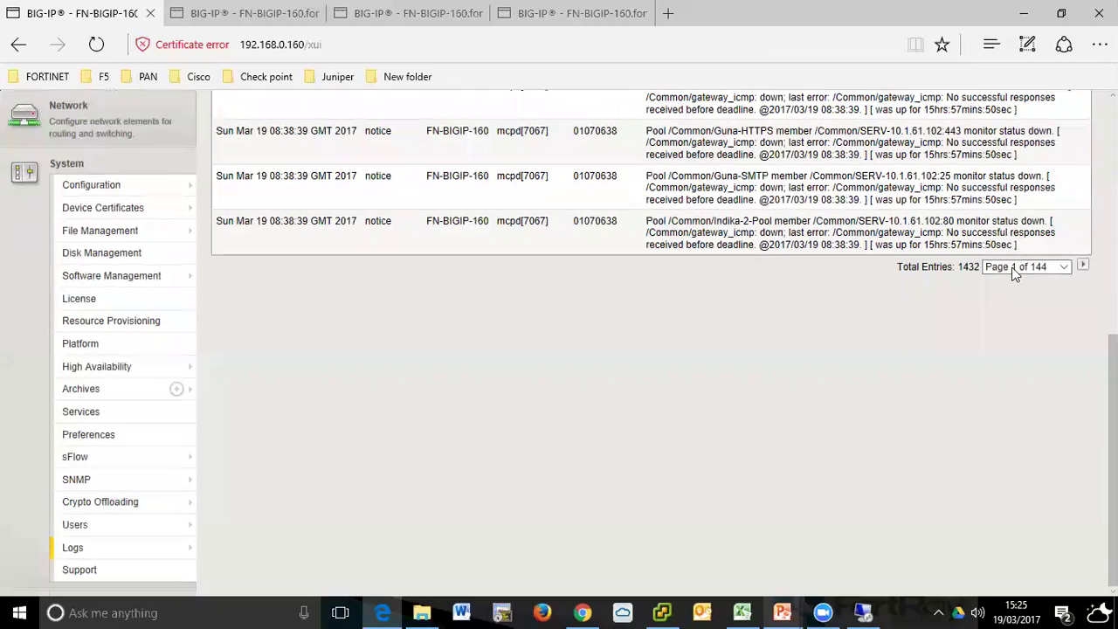
click(1060, 267)
drag(1067, 269, 1073, 561)
click(1018, 573)
scroll(806, 386, up, 3)
drag(753, 310, 872, 347)
click(1002, 353)
- Review MAZ-2-POOL member status-up entries on log page 143, then switch to the persistence profile tab
click(1017, 377)
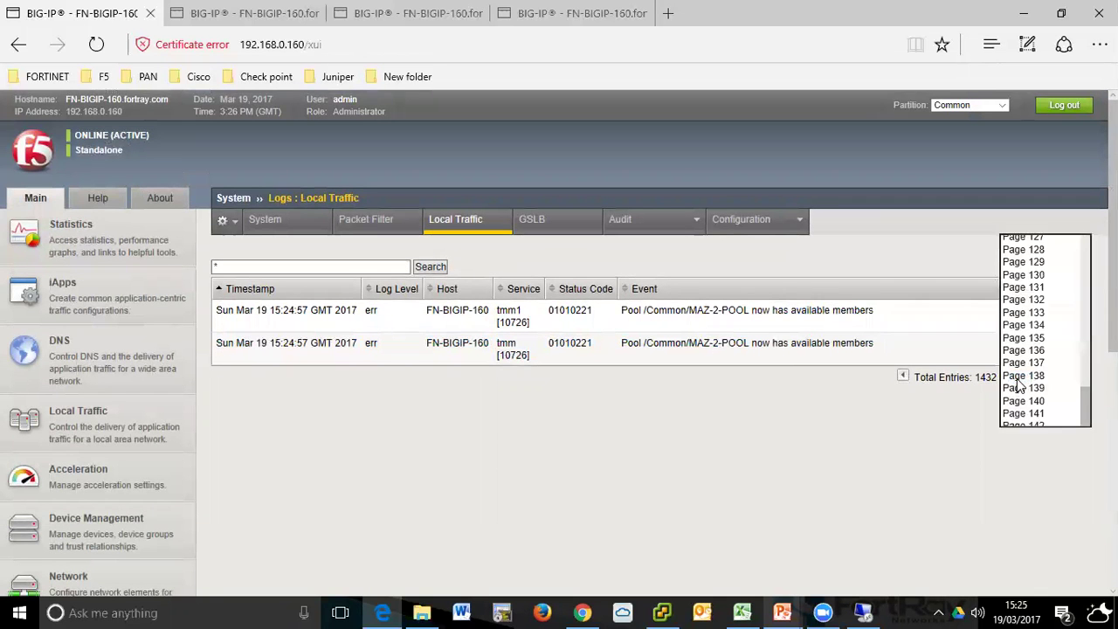
click(1026, 439)
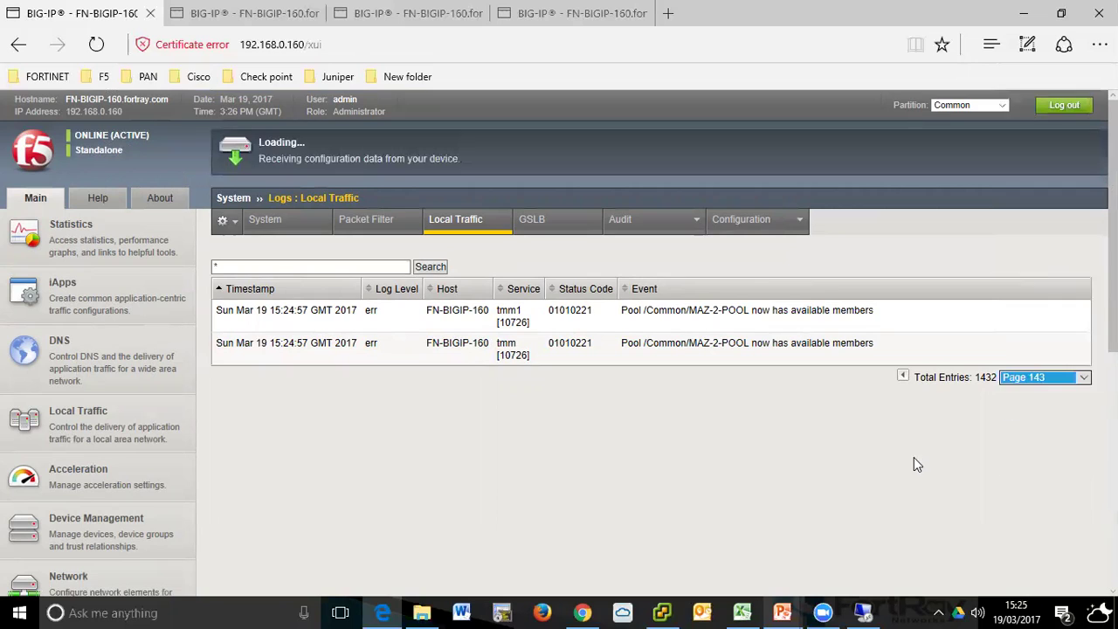
scroll(913, 456, down, 3)
scroll(914, 457, up, 2)
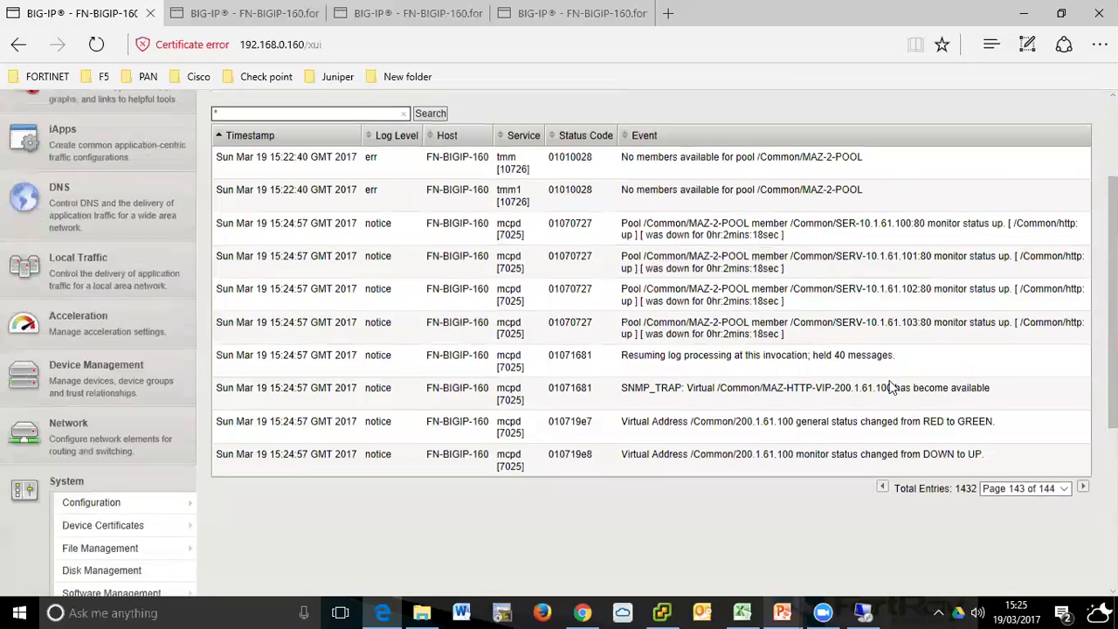
drag(861, 226, 1013, 362)
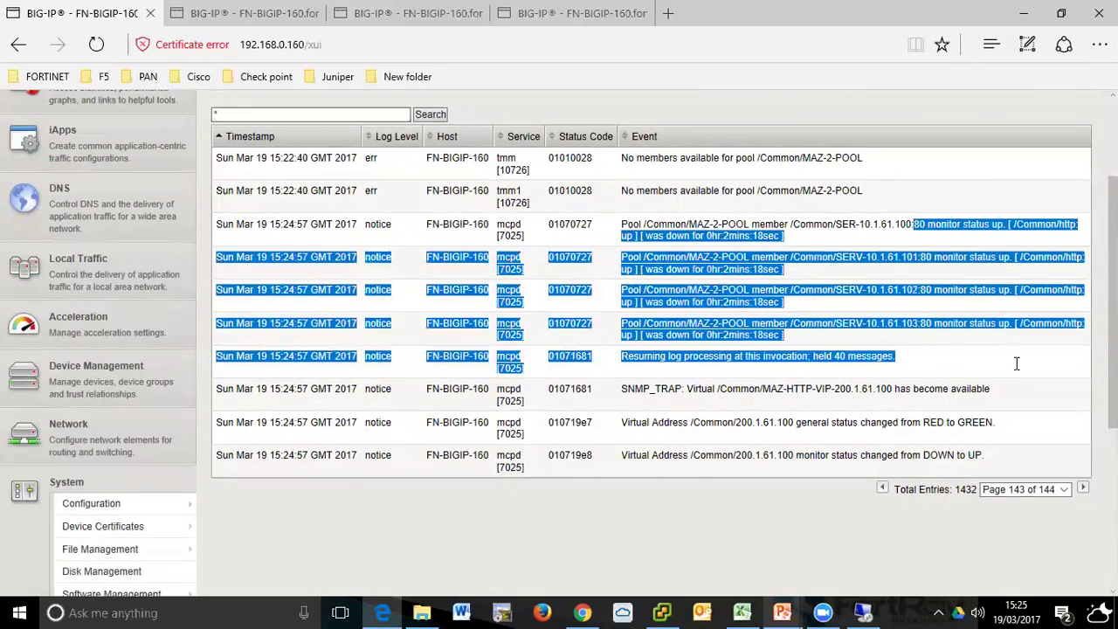
click(1013, 361)
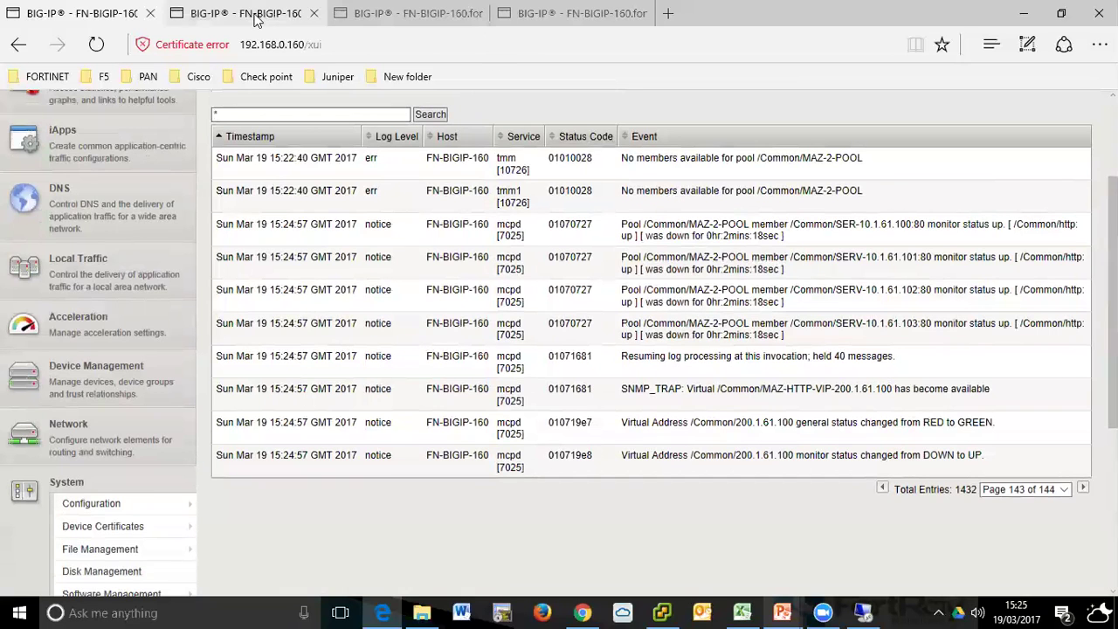
click(246, 13)
scroll(352, 403, down, 3)
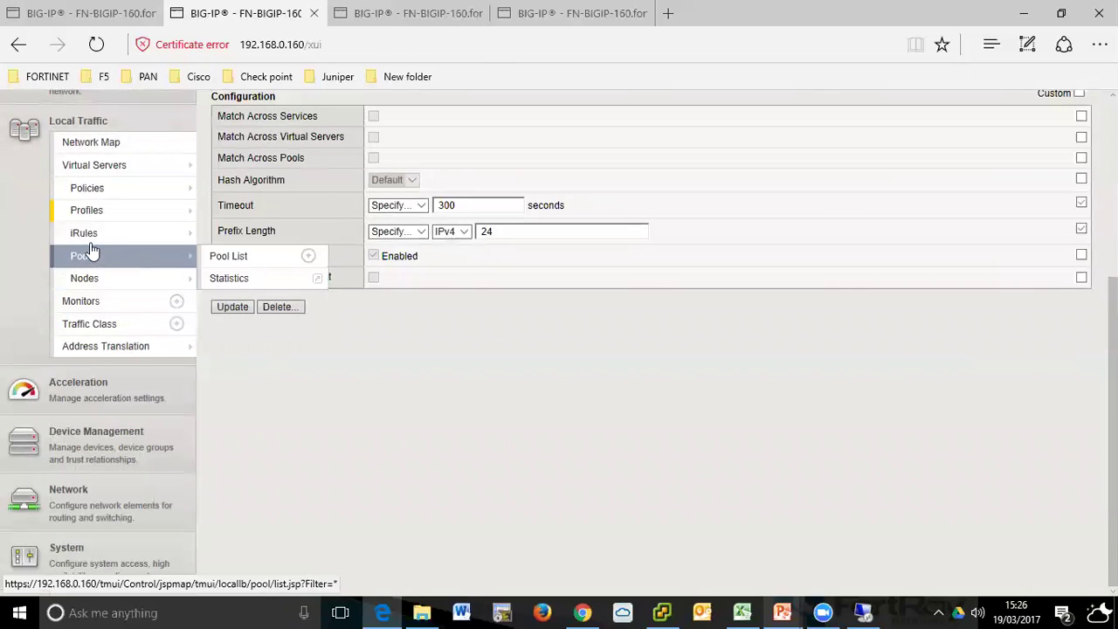
- View the Local Traffic › Pools statistics, then bring the remote desktop forward
click(92, 256)
scroll(674, 293, up, 4)
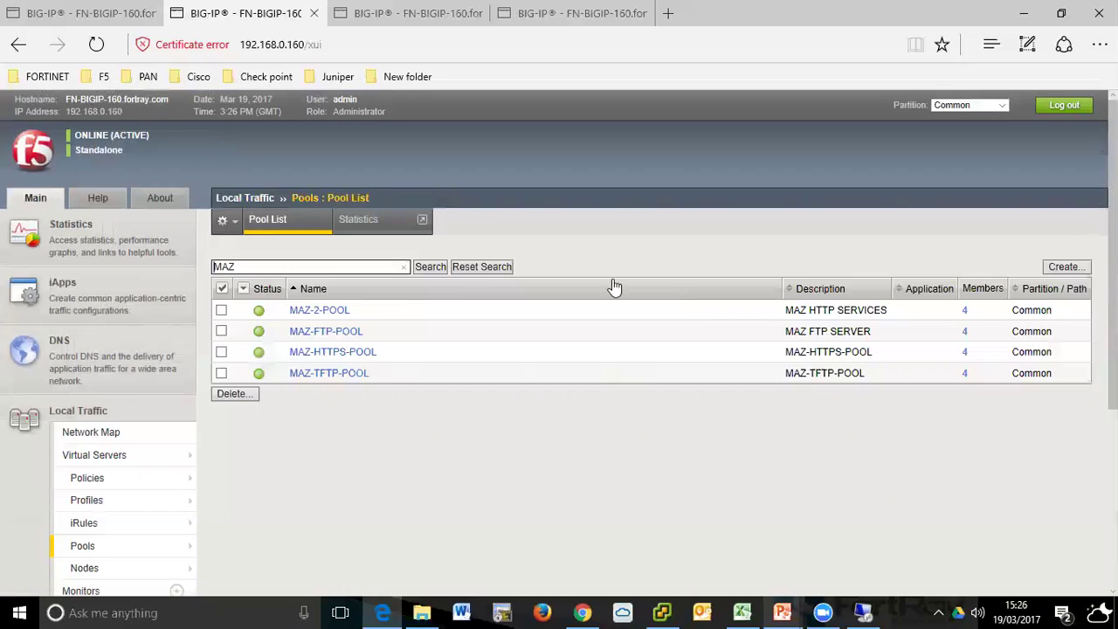
click(382, 233)
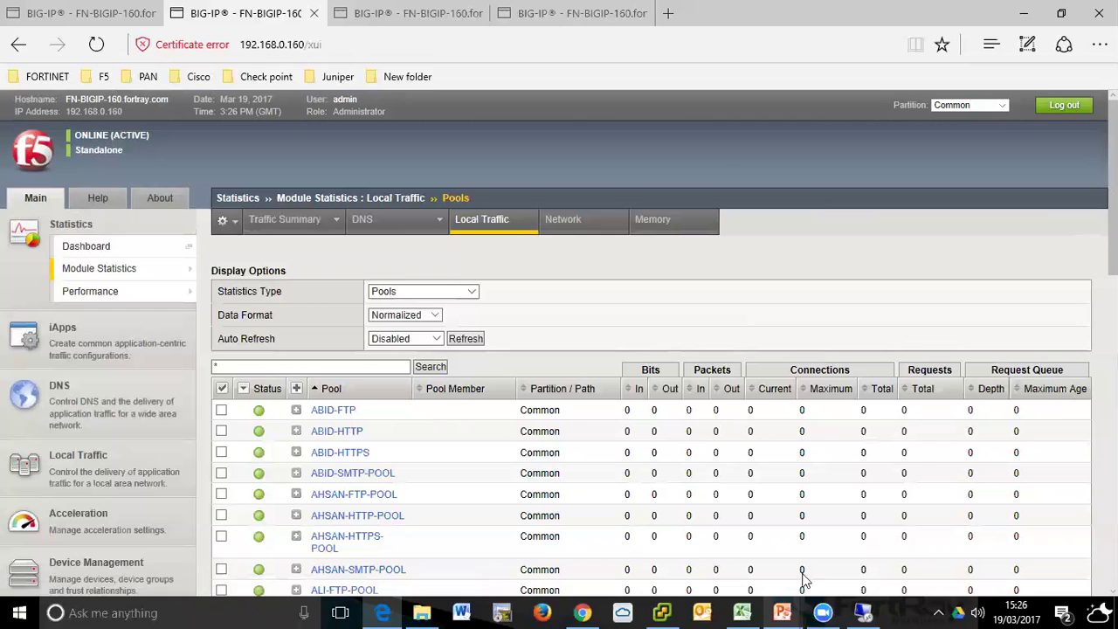
click(860, 611)
- In remote Chrome, close the extra FORTRAY tab and load 200.1.61.100
click(821, 232)
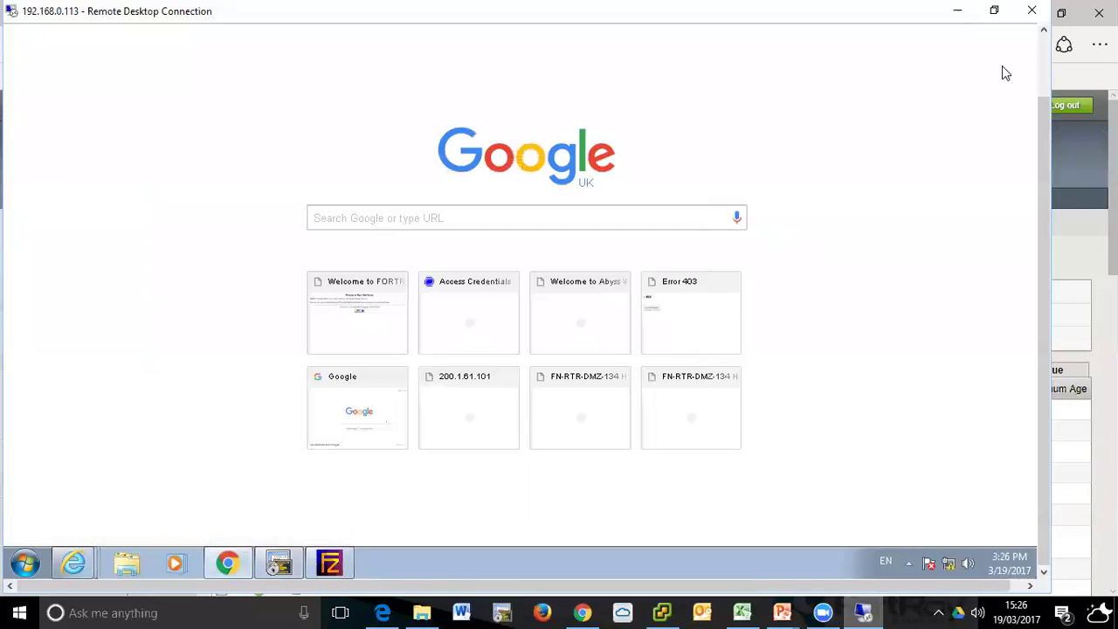
click(1046, 86)
click(282, 44)
click(296, 54)
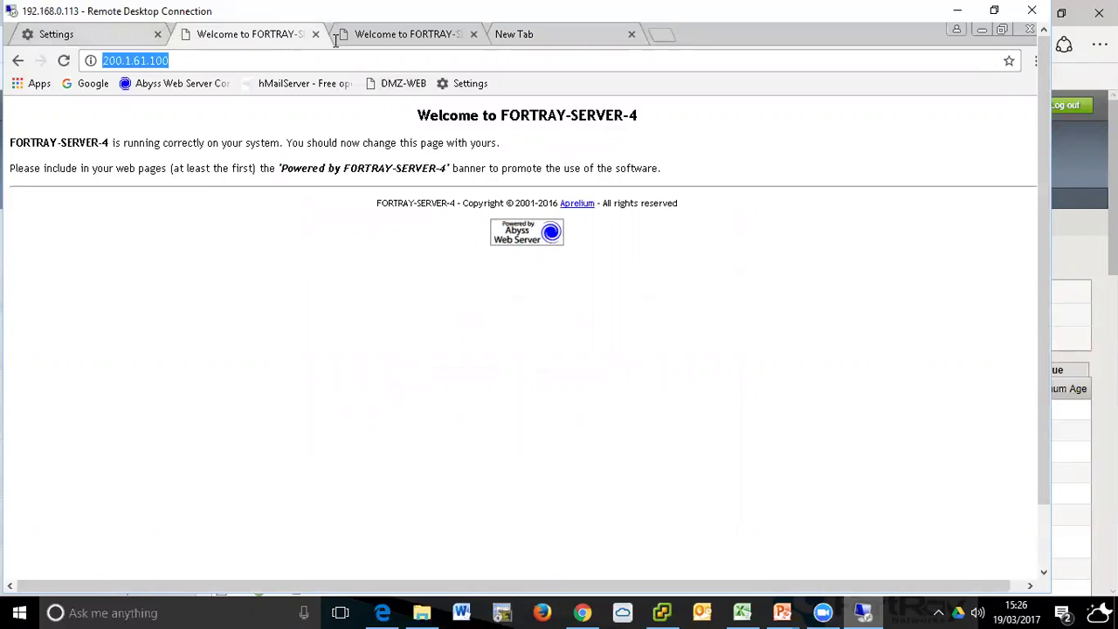
click(441, 37)
click(473, 34)
click(429, 55)
text(http://200.1.61.100/)
key(Return)
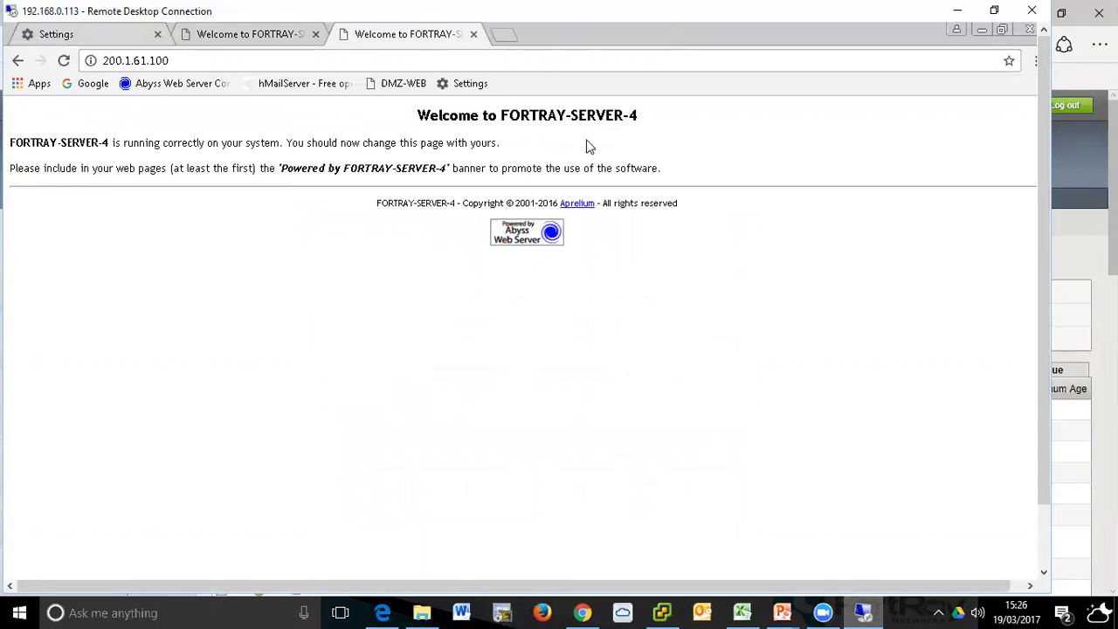
- Confirm the FORTRAY-SERVER-4 heading, load 200.1.61.100 in a new tab, and return to BIG-IP
drag(438, 122, 651, 117)
click(647, 117)
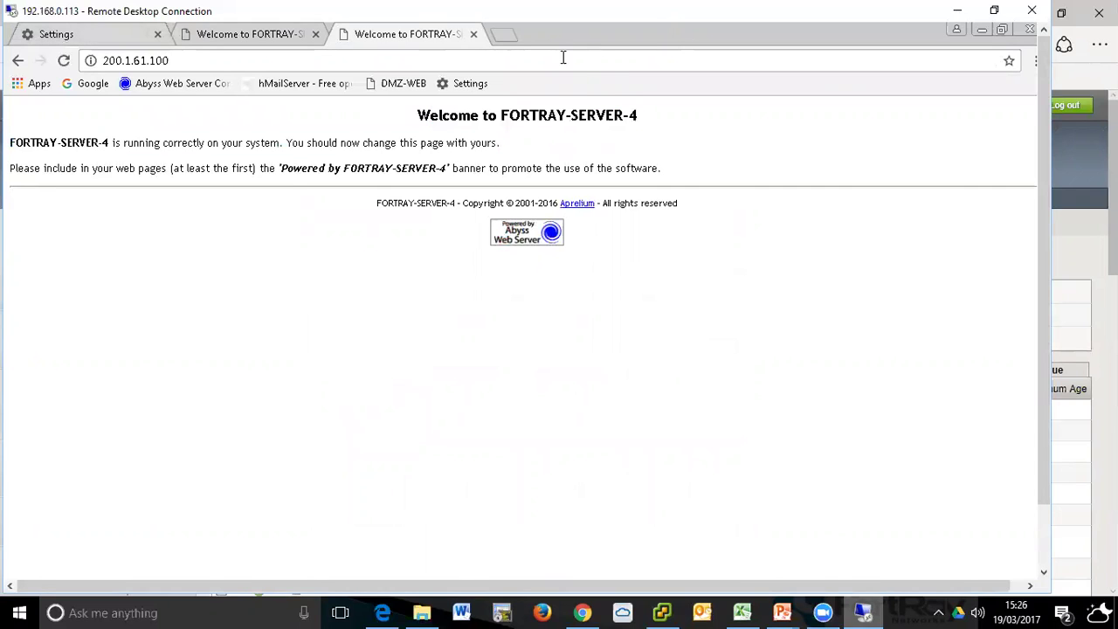
click(509, 40)
text(http://200.1.61.100/)
key(Return)
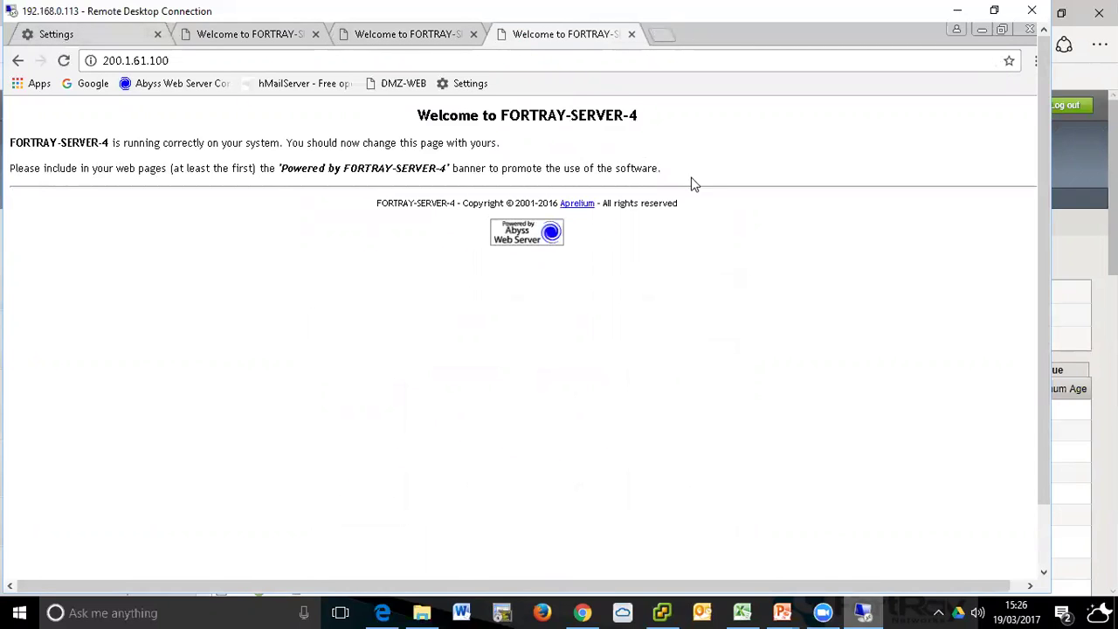
click(381, 612)
scroll(79, 297, down, 3)
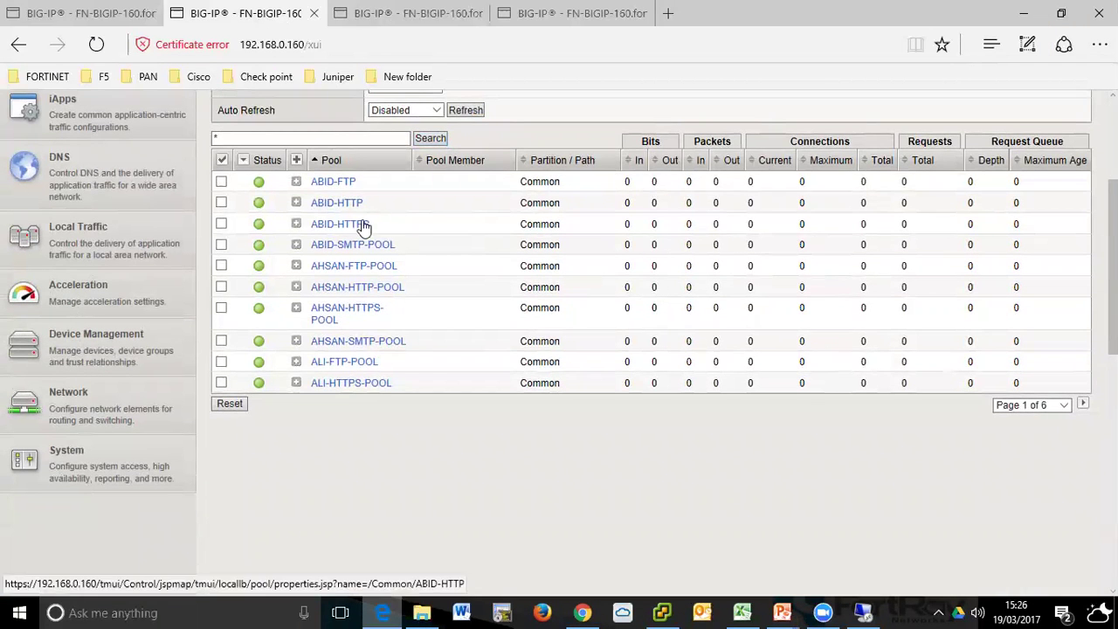
- Open MAZ-2-POOL's members, resubmit its Round Robin settings, and switch to the remote desktop
click(125, 253)
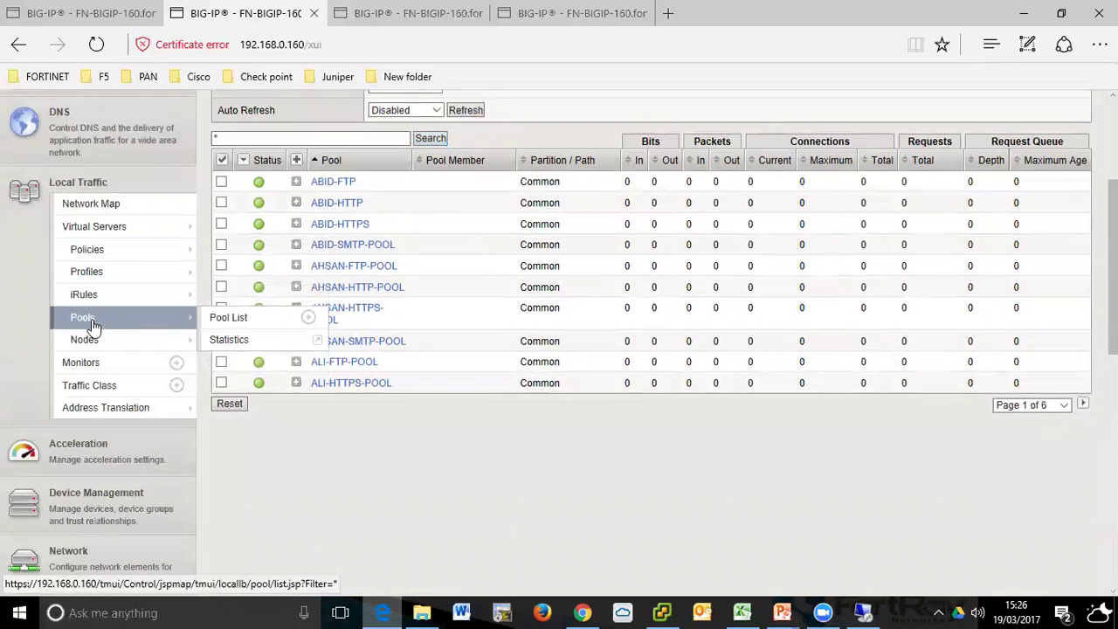
click(92, 323)
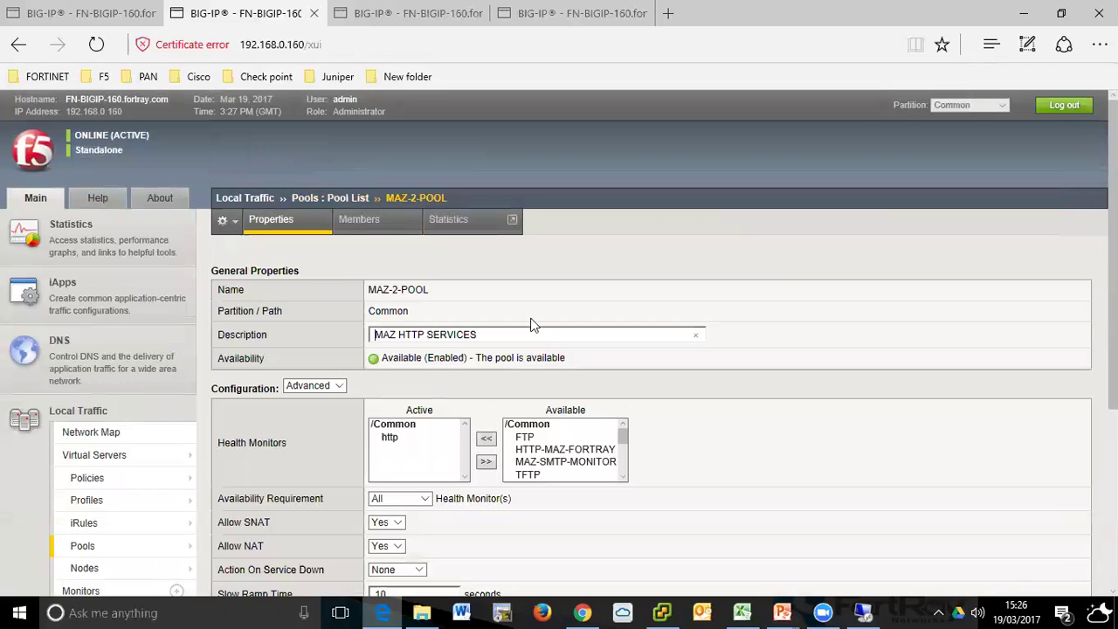
click(382, 229)
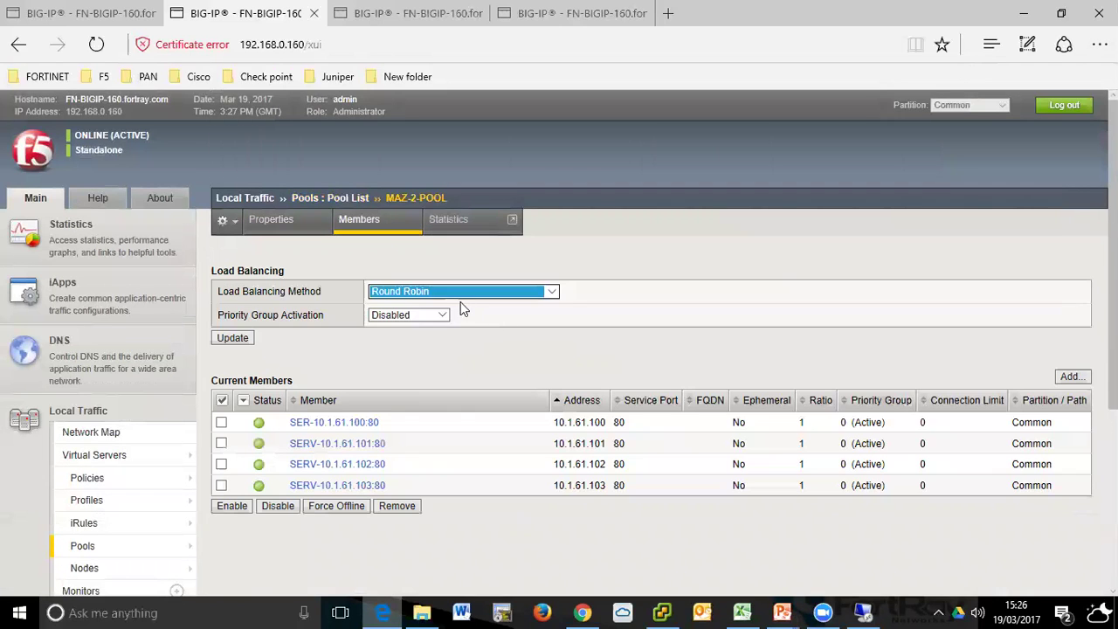
click(238, 338)
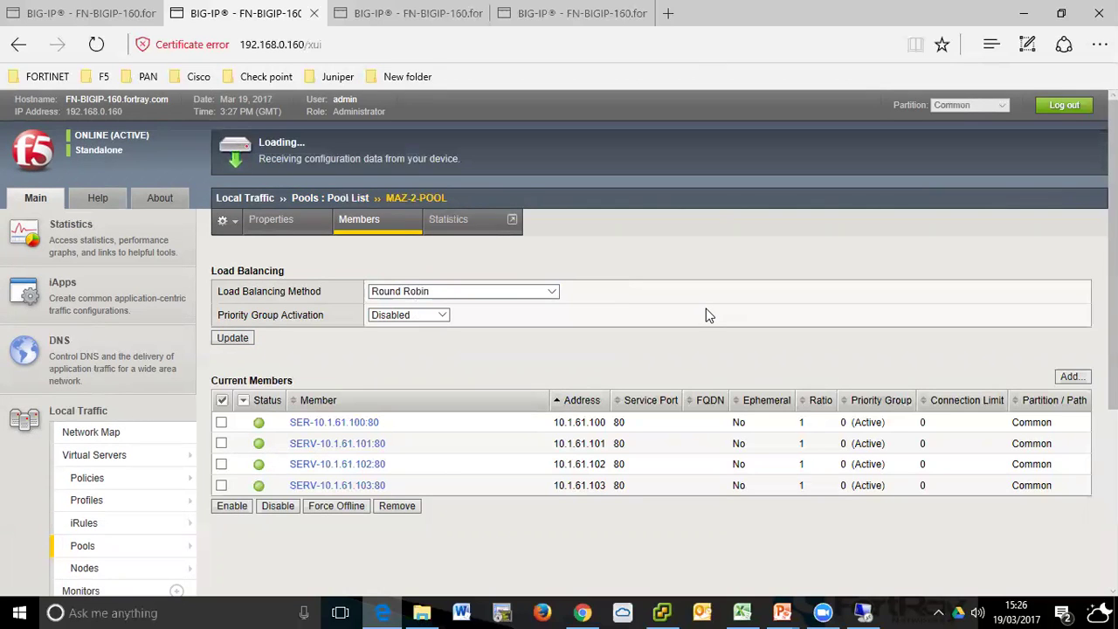
click(863, 612)
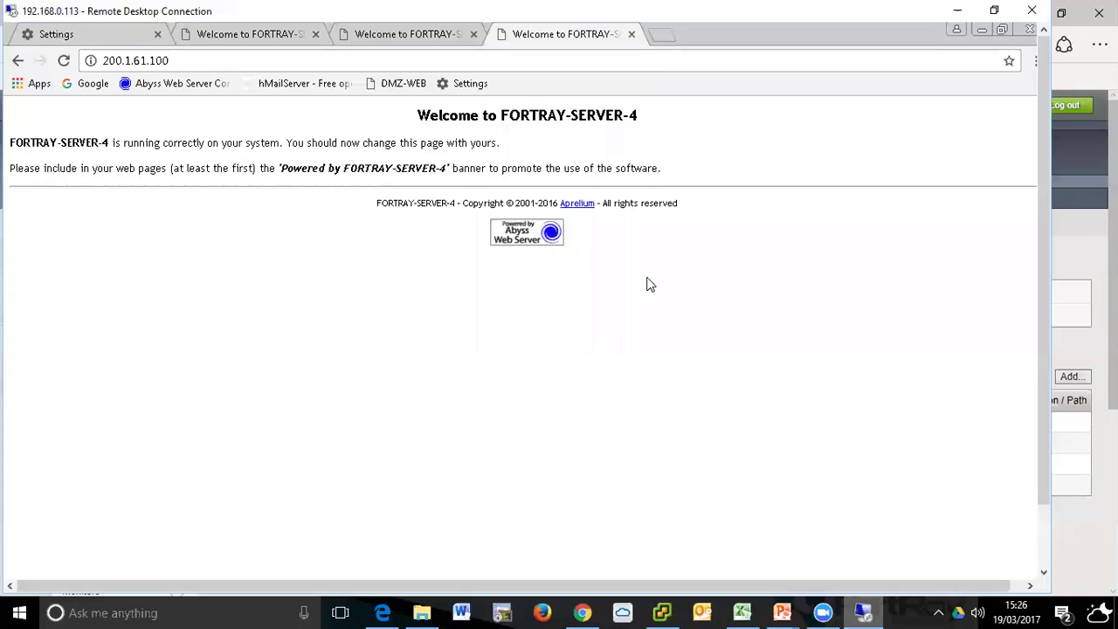
- Open the backend page in a new tab and highlight FORTRAY in its welcome heading
click(664, 35)
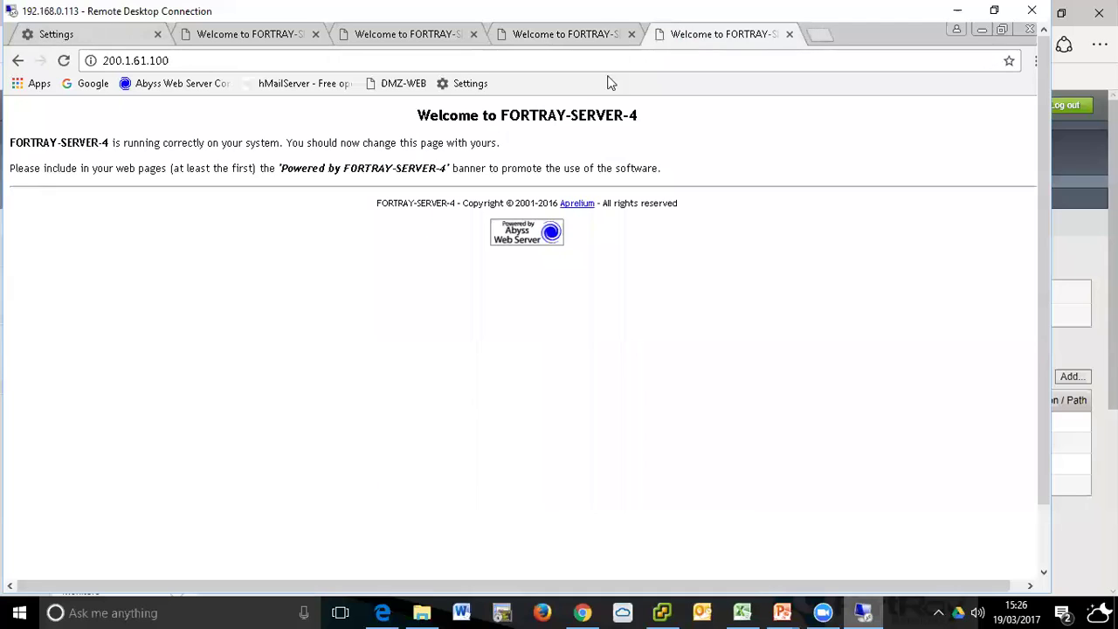
drag(440, 114, 641, 117)
click(651, 129)
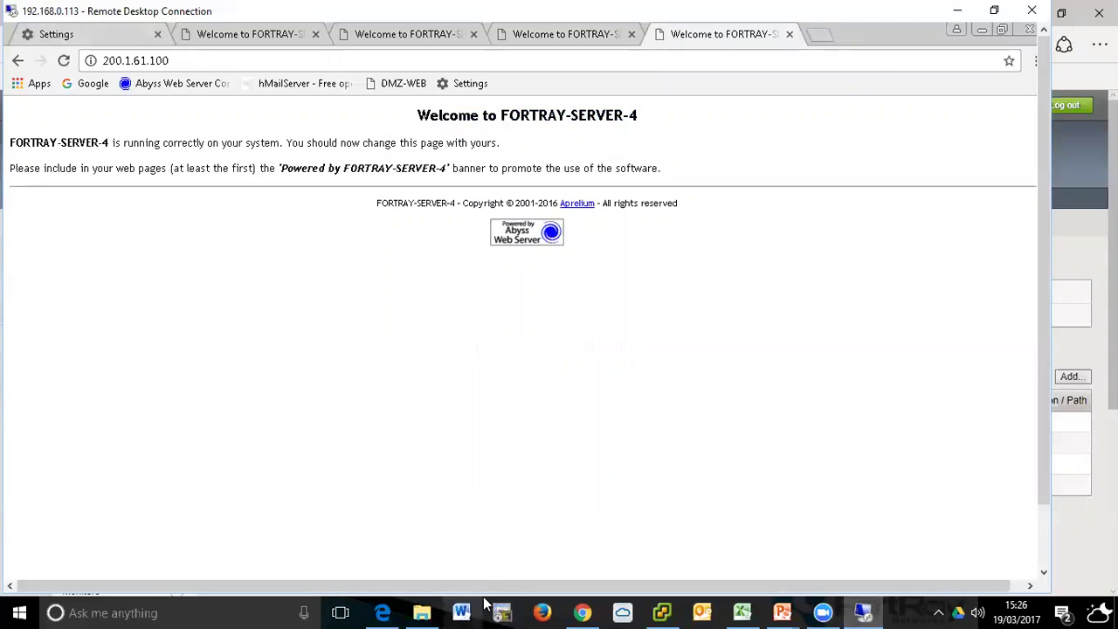
click(582, 613)
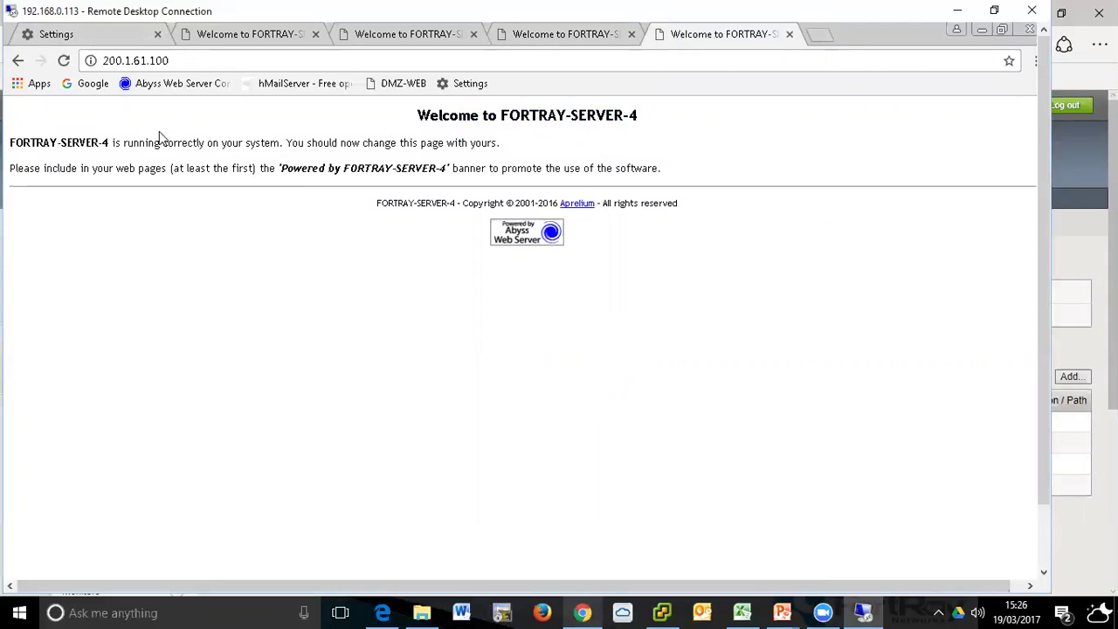
drag(49, 142, 658, 140)
click(423, 131)
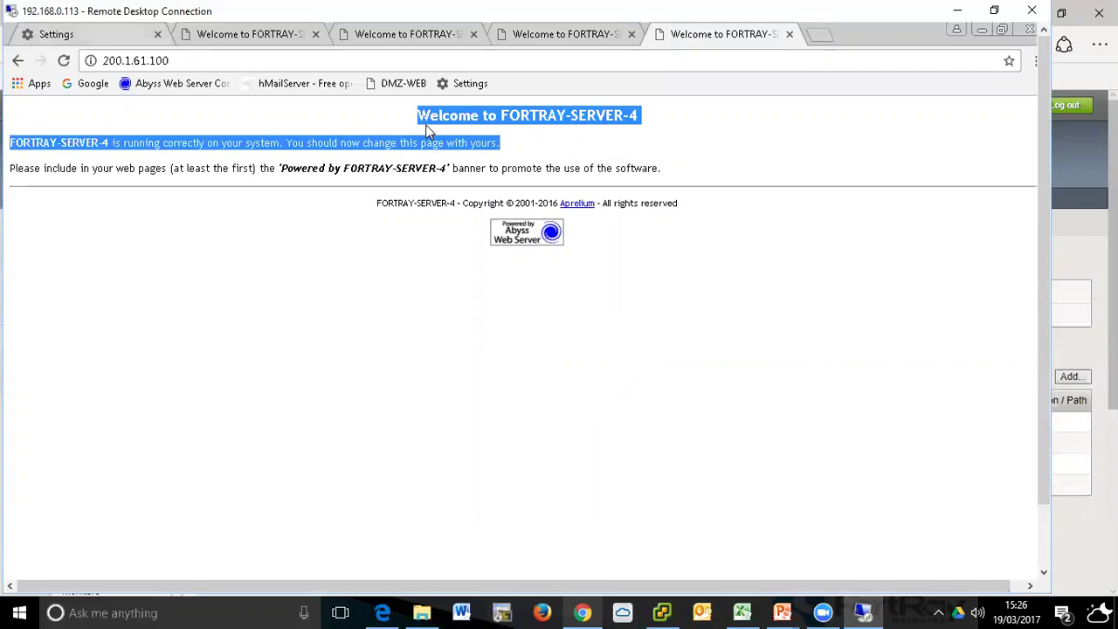
click(374, 117)
drag(414, 117, 623, 130)
click(626, 134)
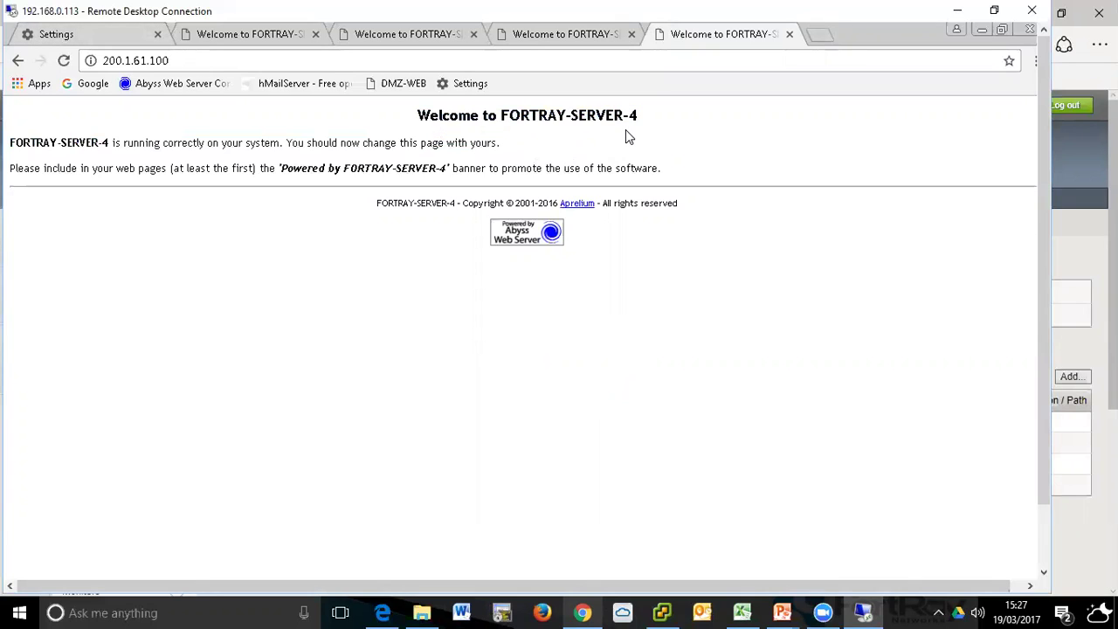
drag(444, 113, 573, 116)
click(684, 140)
drag(502, 115, 566, 115)
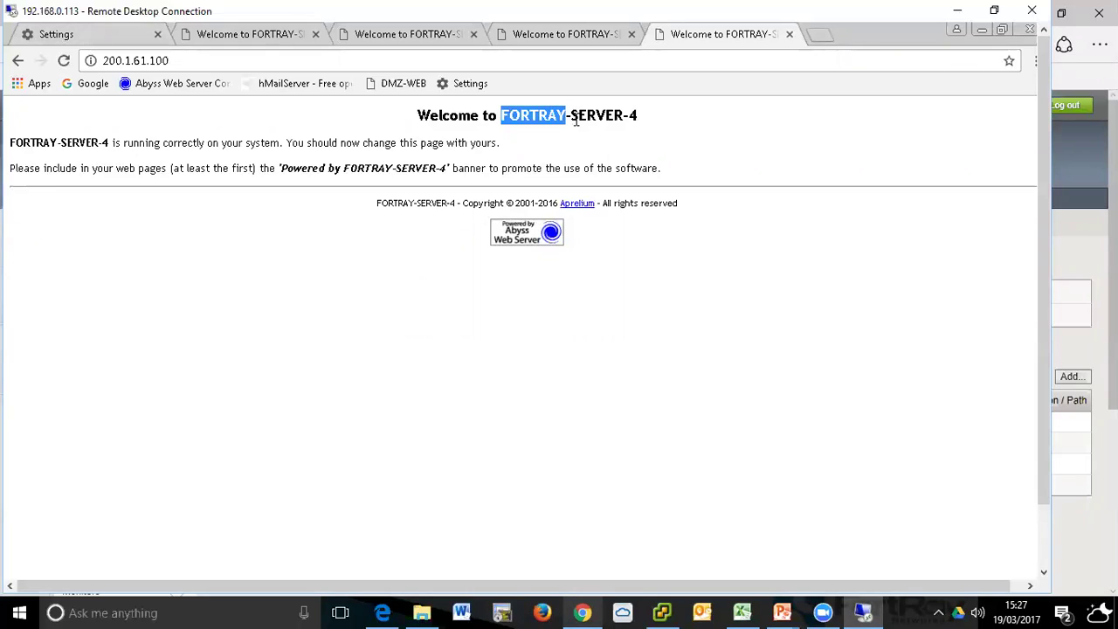
- Re-check the body text and the FORTRAY heading word, then return to MAZ-2-POOL in BIG-IP
drag(49, 145, 464, 185)
click(393, 167)
click(468, 184)
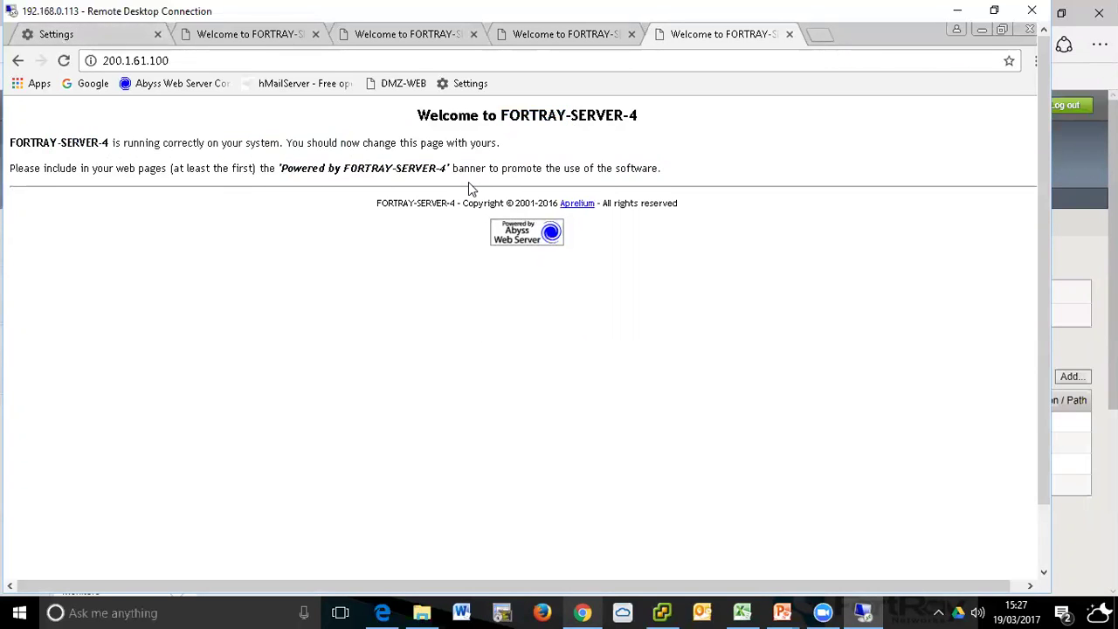
drag(372, 145, 295, 148)
click(357, 155)
drag(431, 116, 574, 118)
click(588, 150)
drag(502, 122, 589, 117)
click(628, 120)
drag(499, 116, 599, 118)
click(600, 119)
click(193, 61)
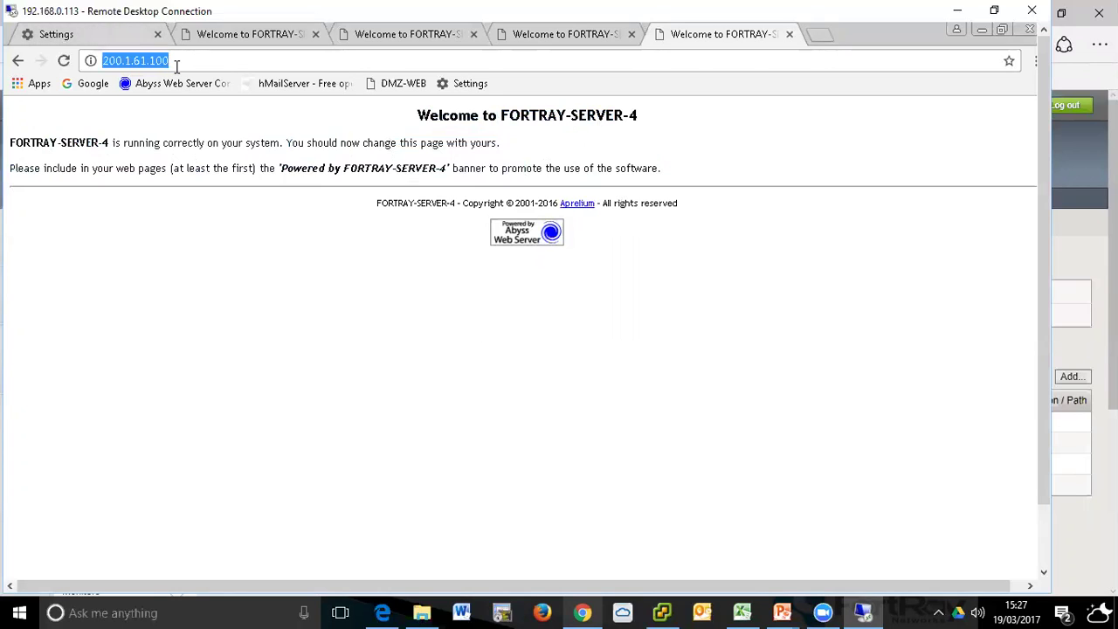
drag(502, 114, 583, 117)
click(584, 119)
drag(503, 119, 554, 133)
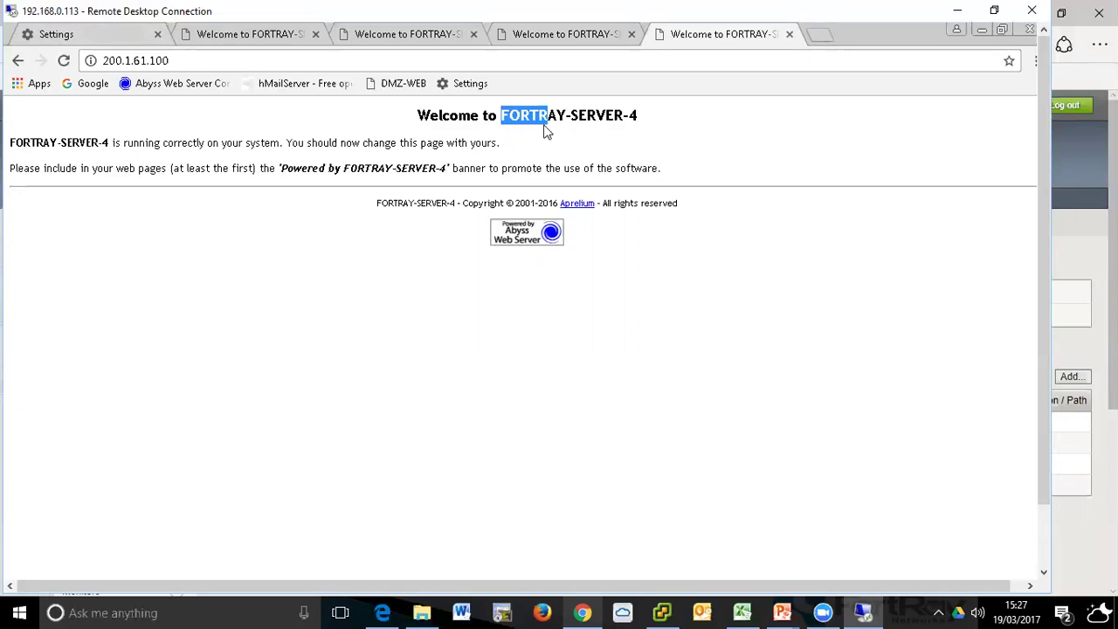
click(600, 133)
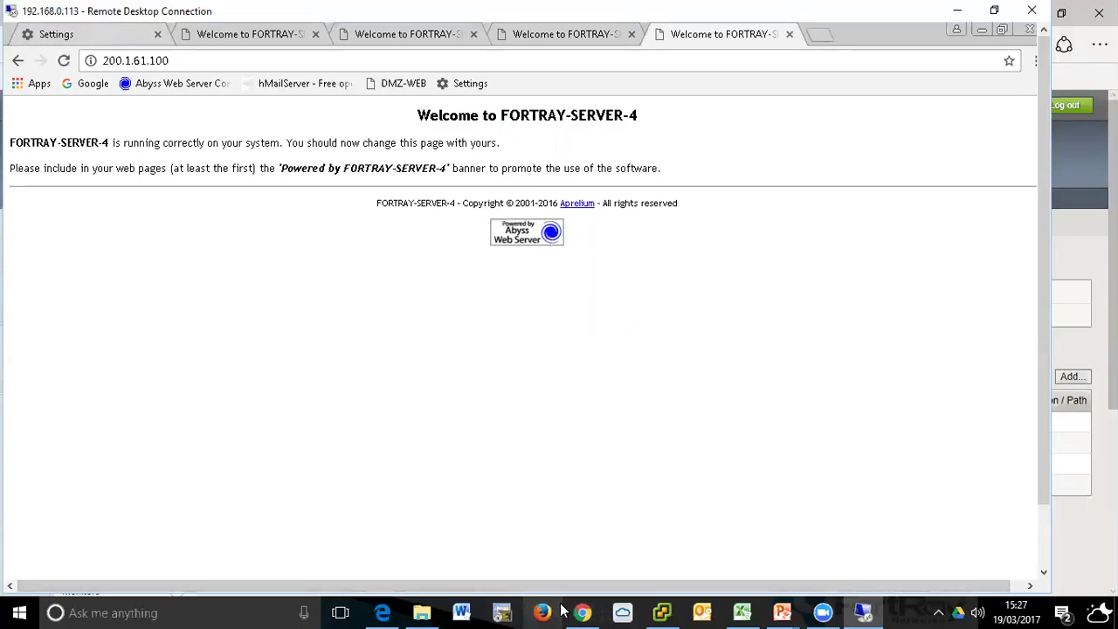
click(385, 612)
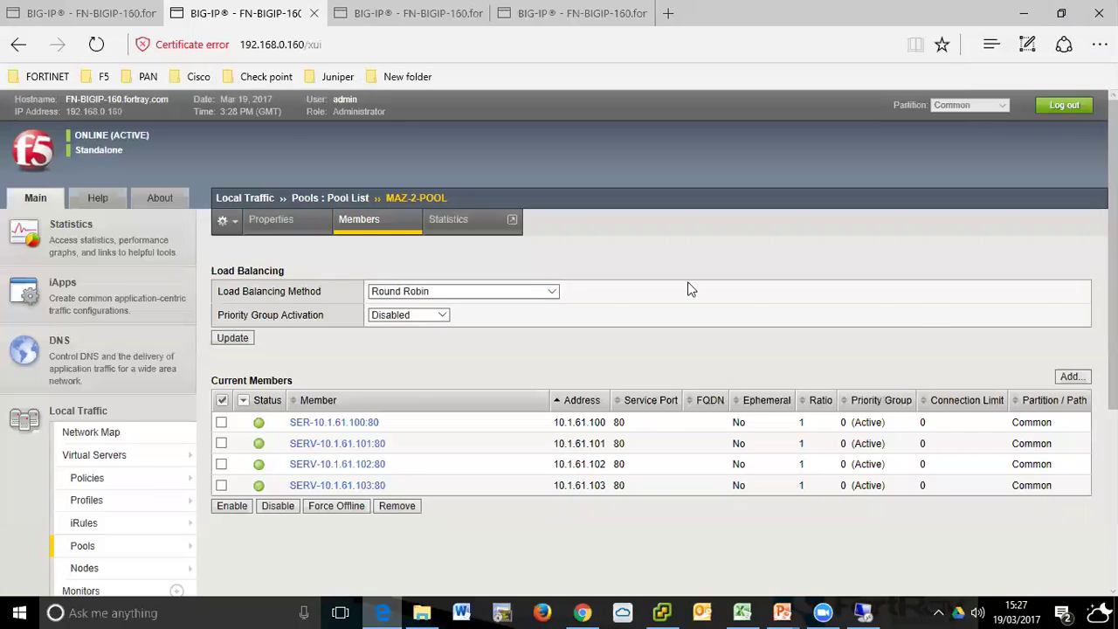
- From the Monitors list, start a new HTTP monitor named 'HTTP-MO'
scroll(249, 323, down, 3)
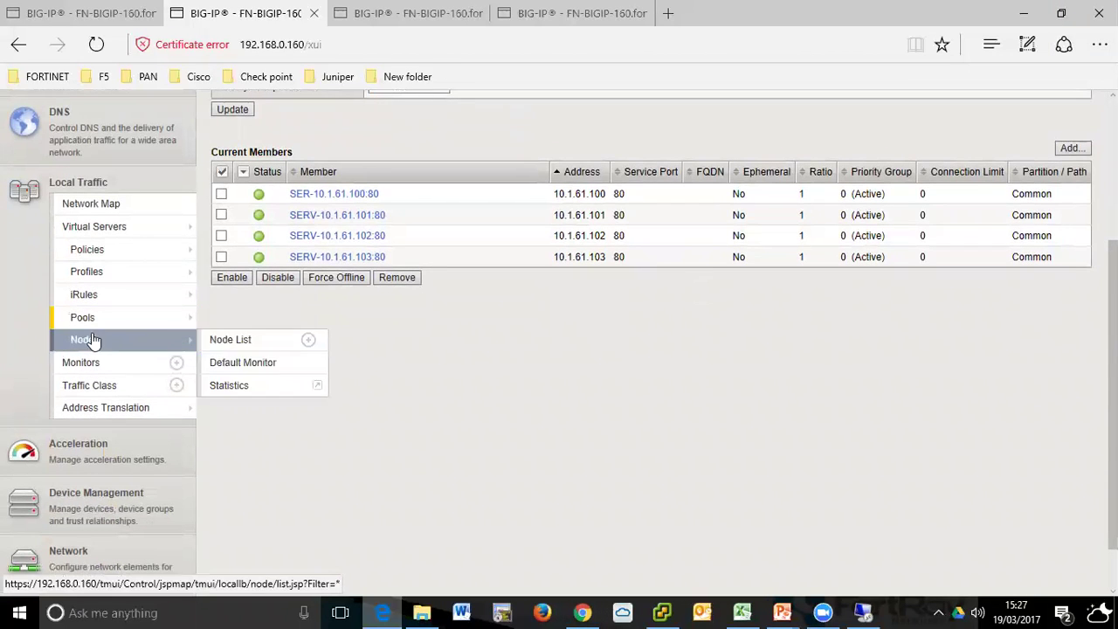
click(90, 367)
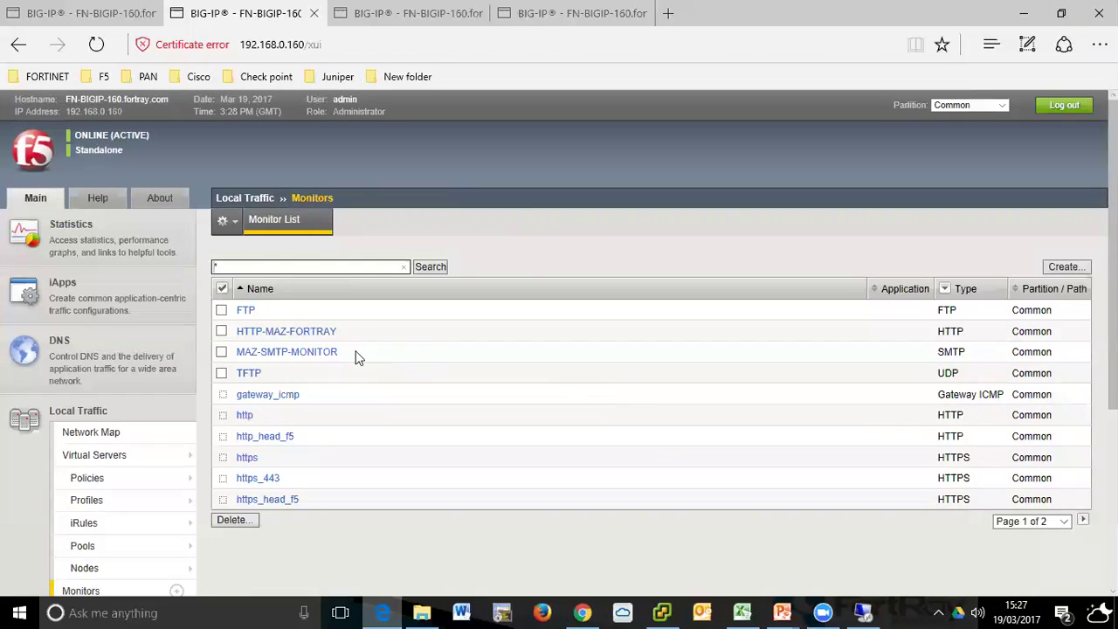
click(1065, 267)
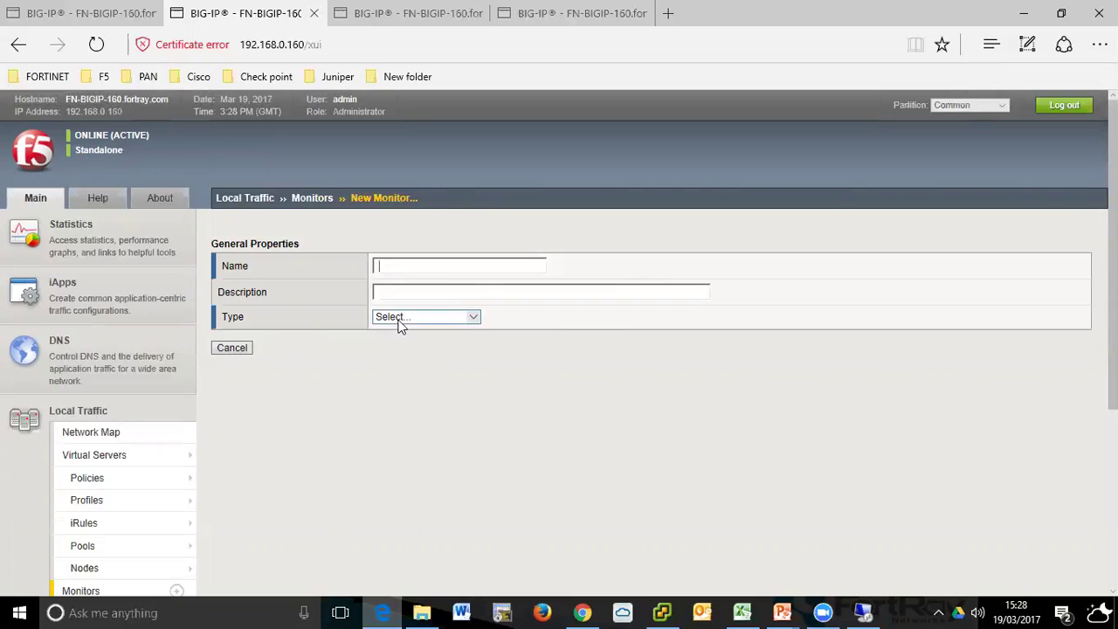
click(400, 319)
click(414, 310)
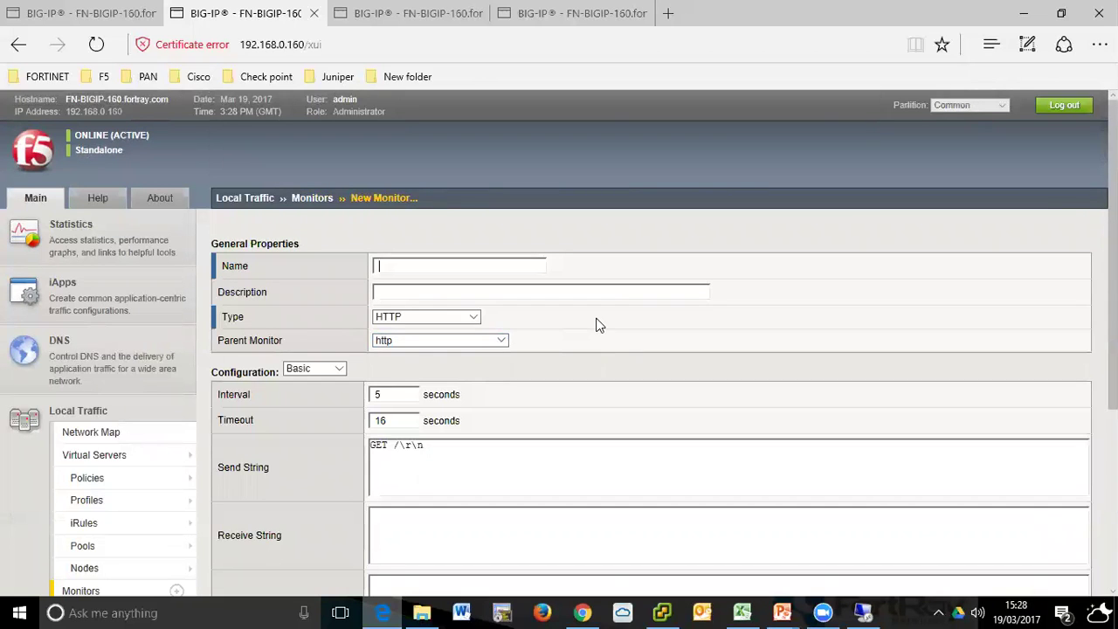
text(HTTP-MON)
- Select the HTTP-MAZ-FORTRAY monitor and delete it
scroll(524, 323, down, 3)
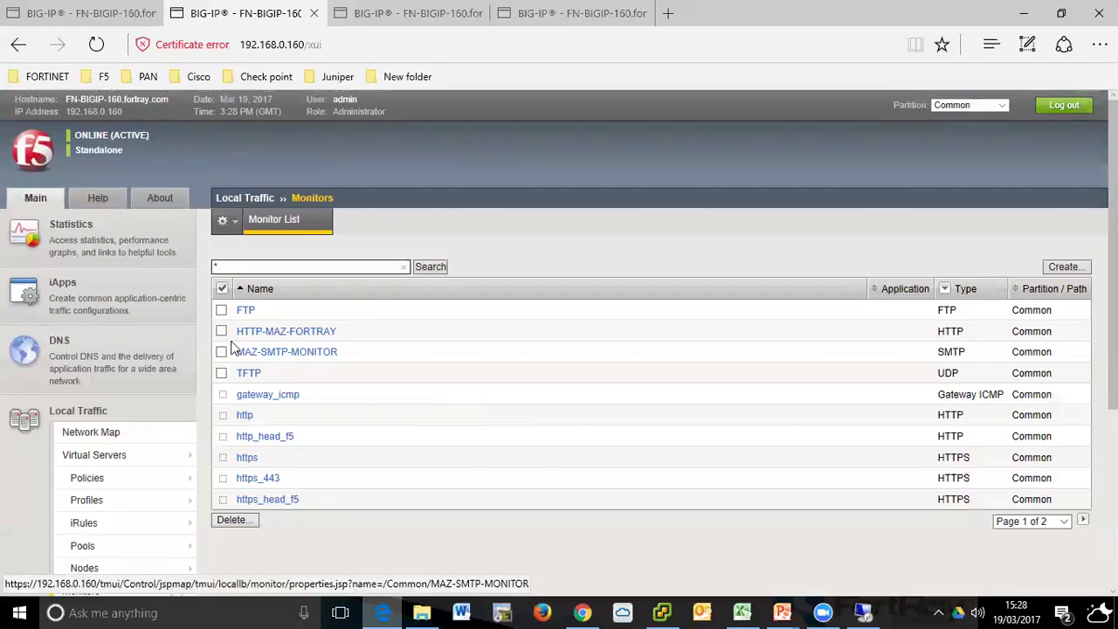
click(221, 332)
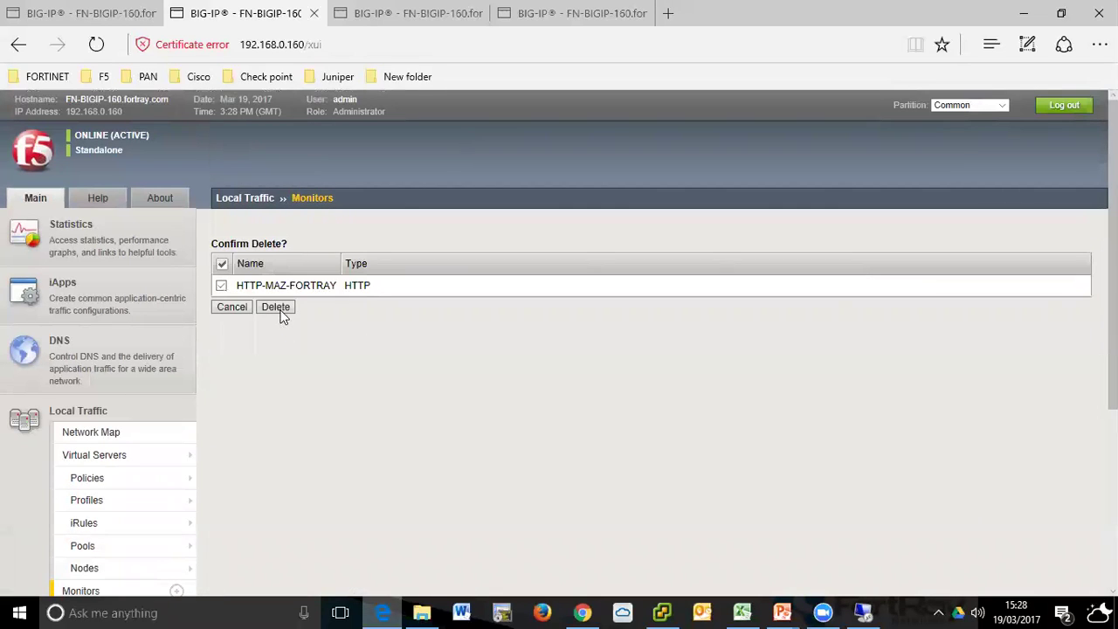
click(280, 313)
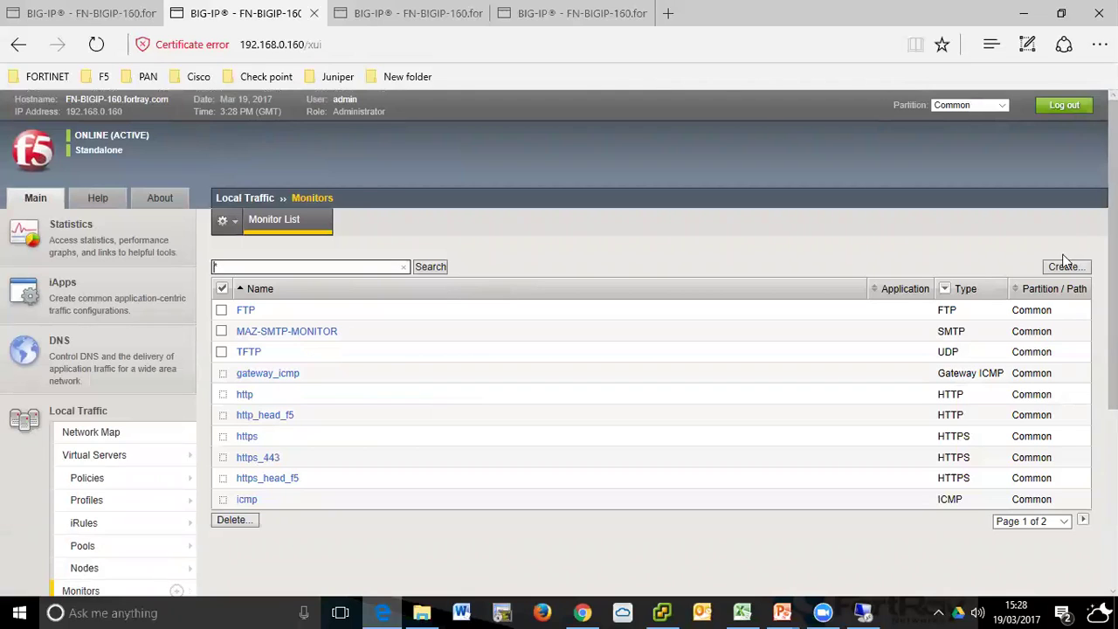
- Create a new monitor named MAZ-HTTP-MONITOR and set its type to HTTP
click(1064, 264)
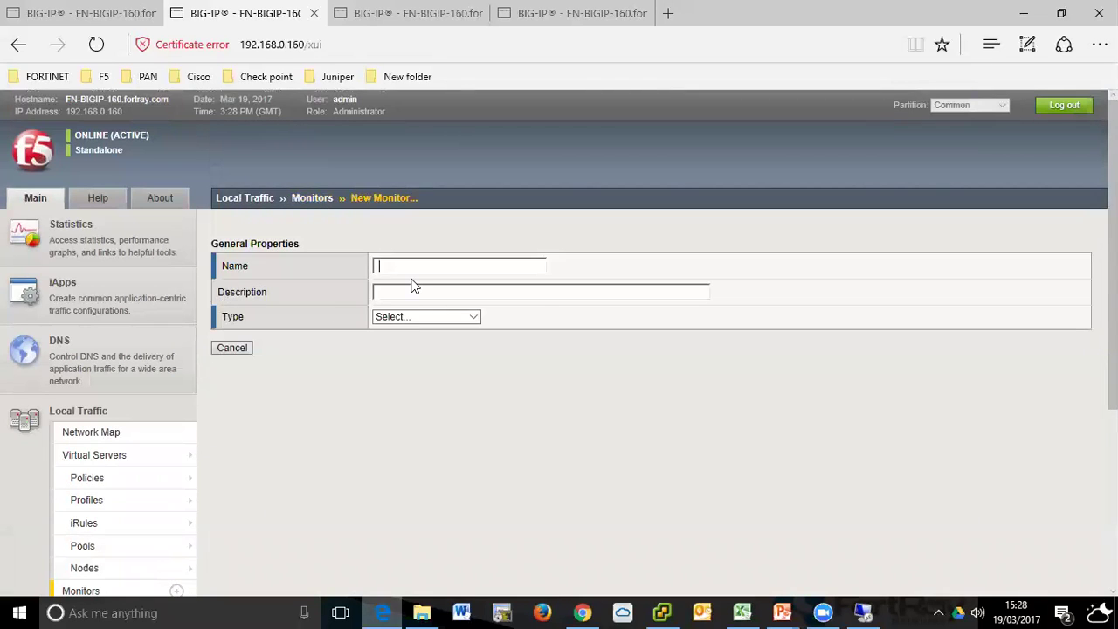
text(MAZ)
key(Down)
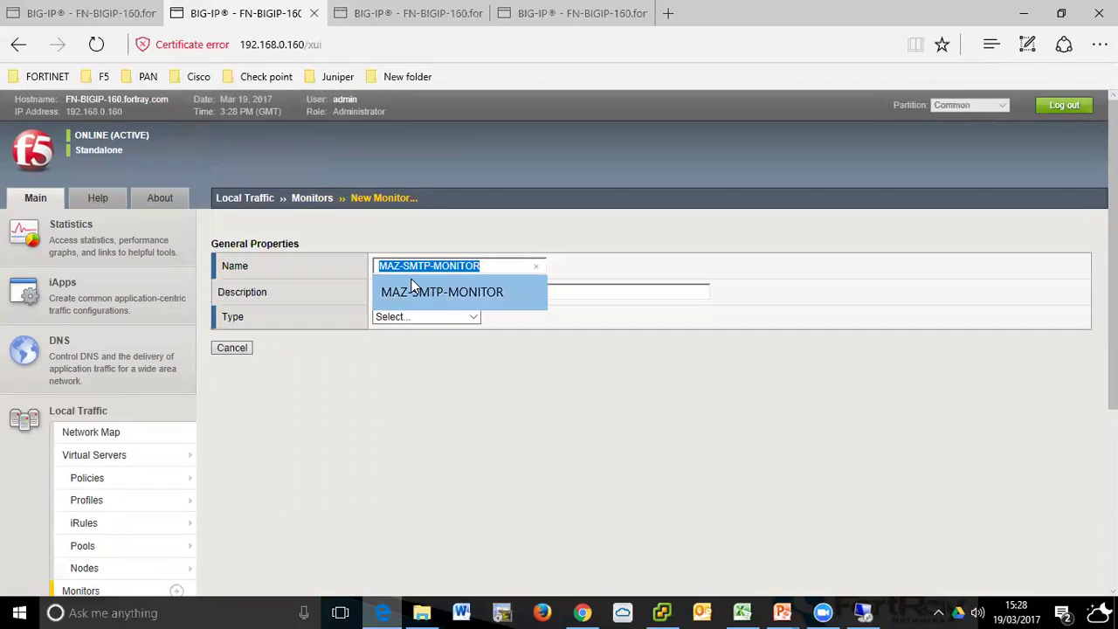
key(Left)
key(Right)
key(Right)
key(Right)
key(shift+End)
text(-htt)
key(BackSpace)
key(BackSpace)
key(BackSpace)
key(BackSpace)
text(-H)
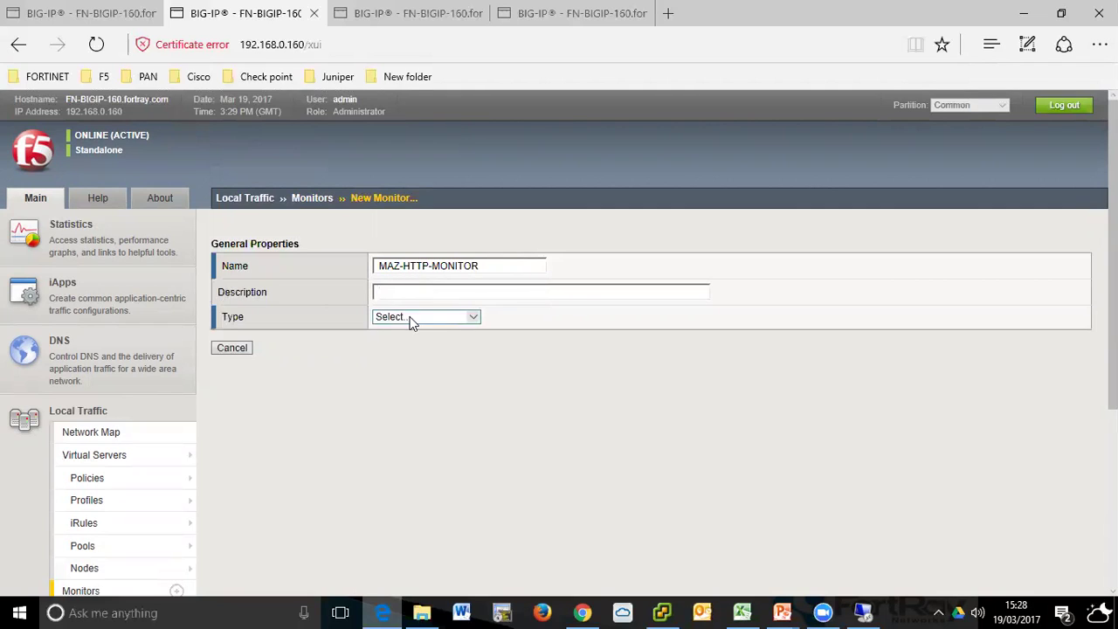
click(412, 318)
key(h)
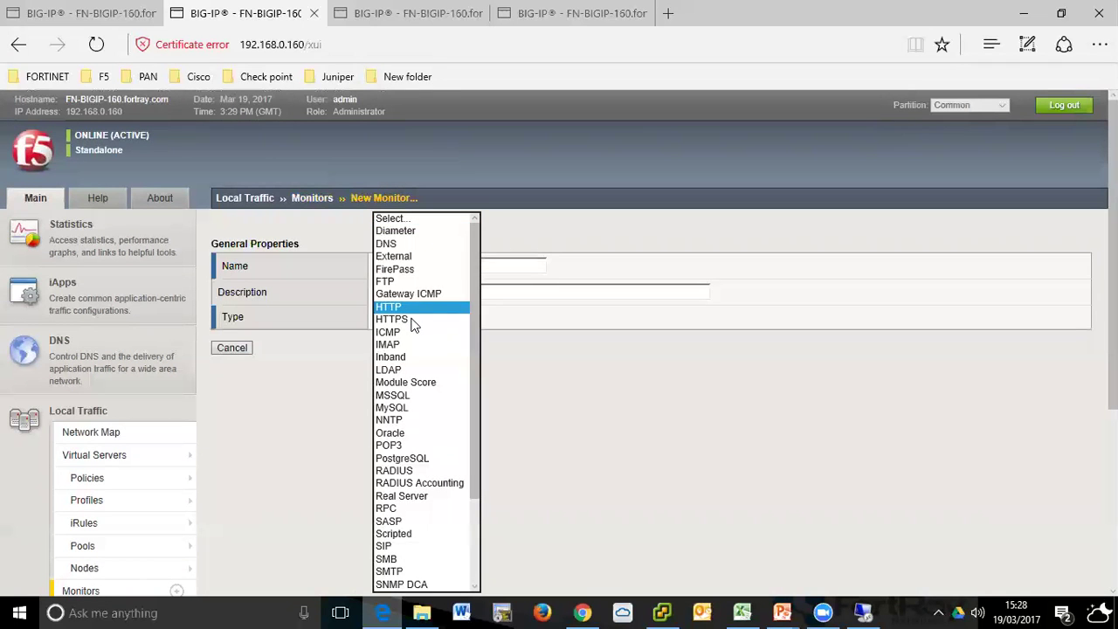
click(402, 308)
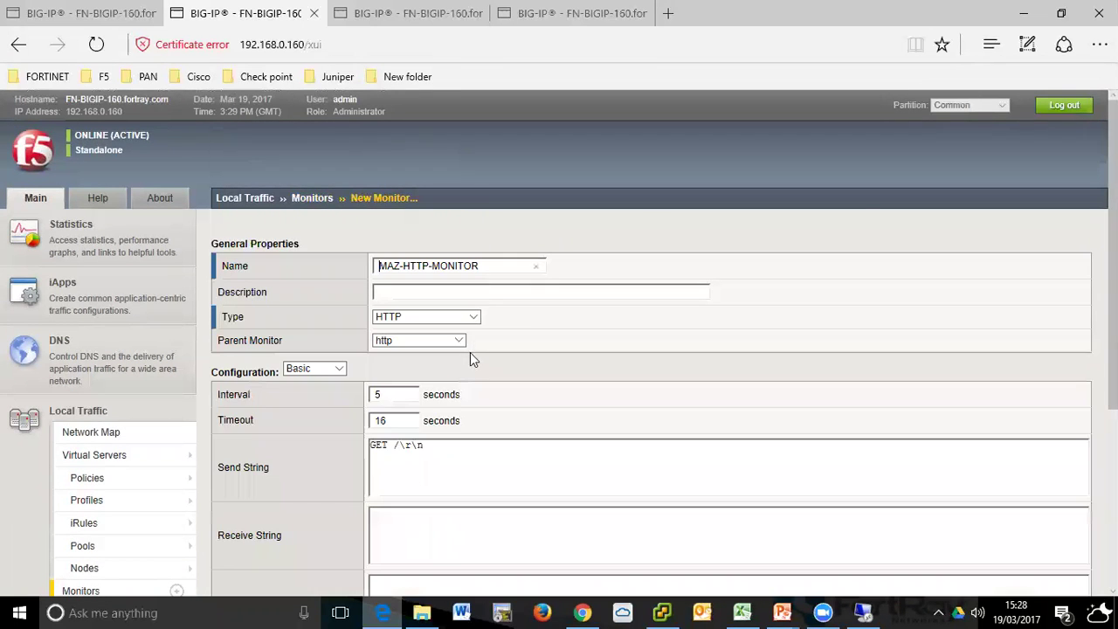
- Check the GET /\r\n send string and enter FORTRAY as the receive string
scroll(528, 328, down, 1)
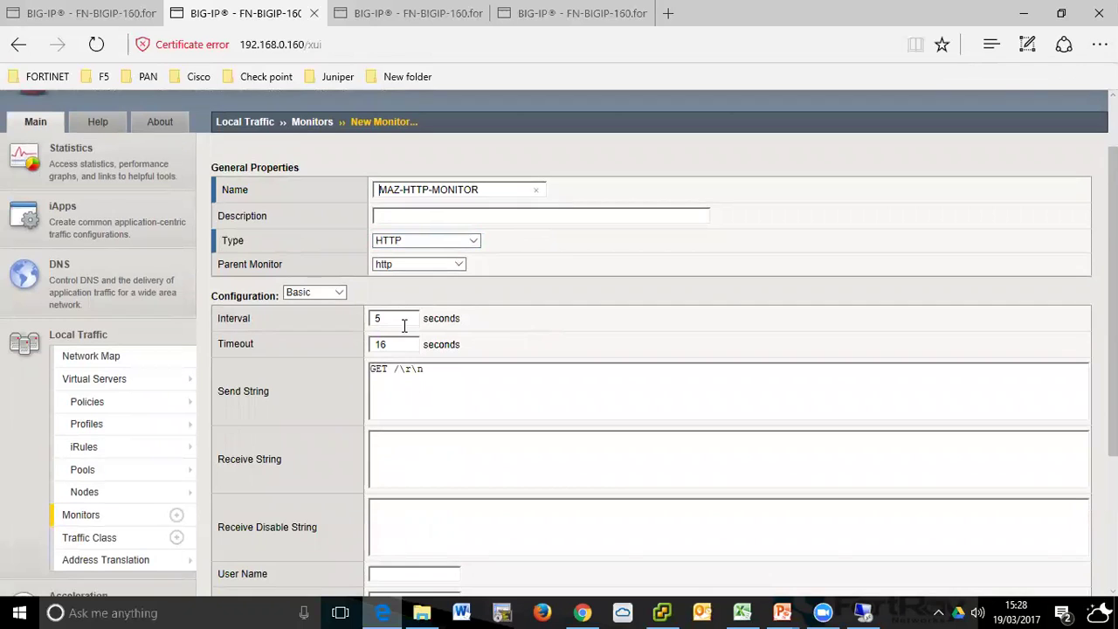
scroll(414, 347, down, 1)
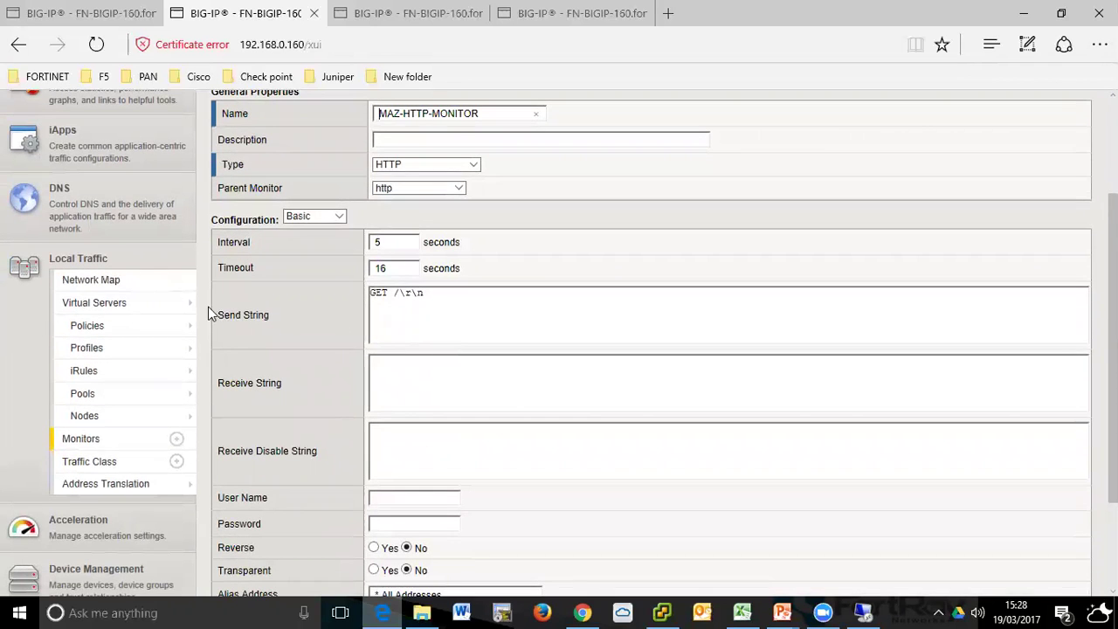
drag(220, 318, 273, 315)
click(459, 318)
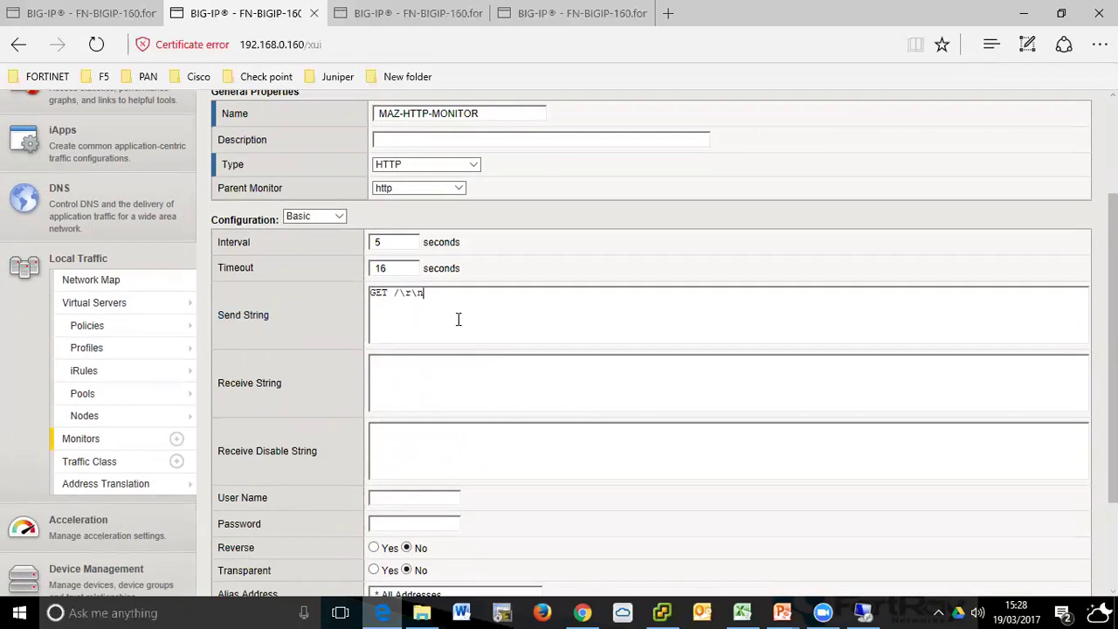
scroll(457, 279, up, 2)
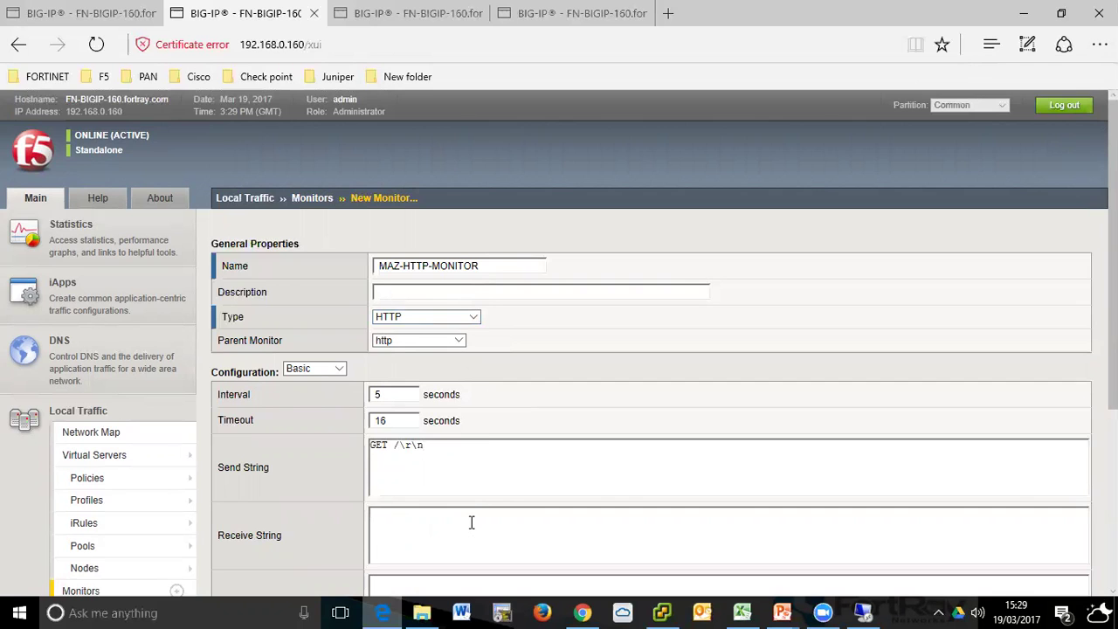
scroll(471, 522, down, 2)
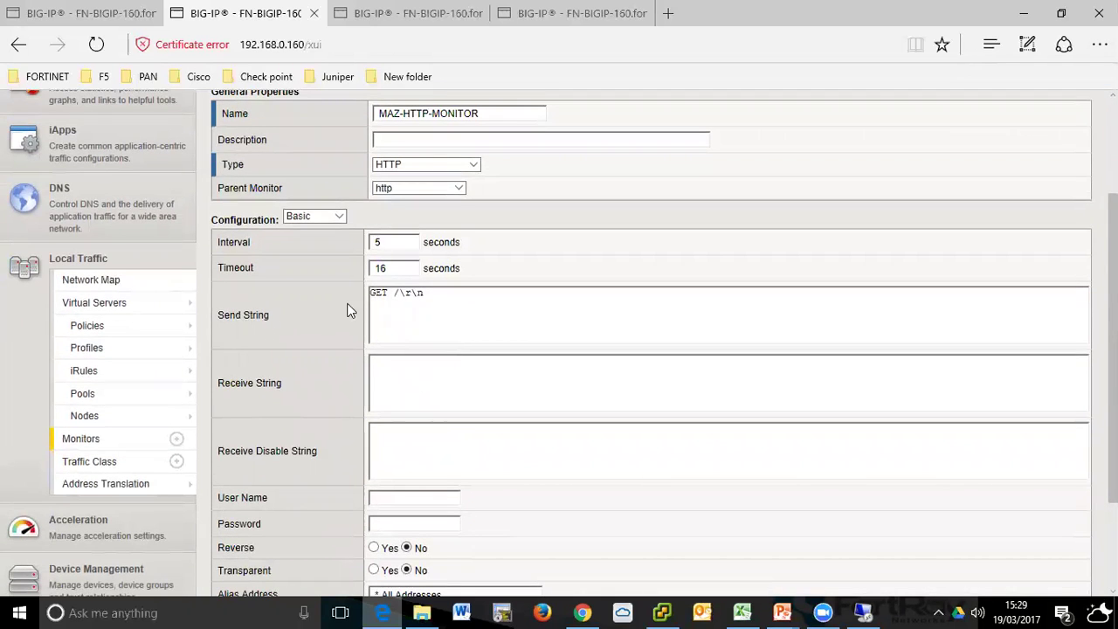
triple_click(426, 295)
click(399, 298)
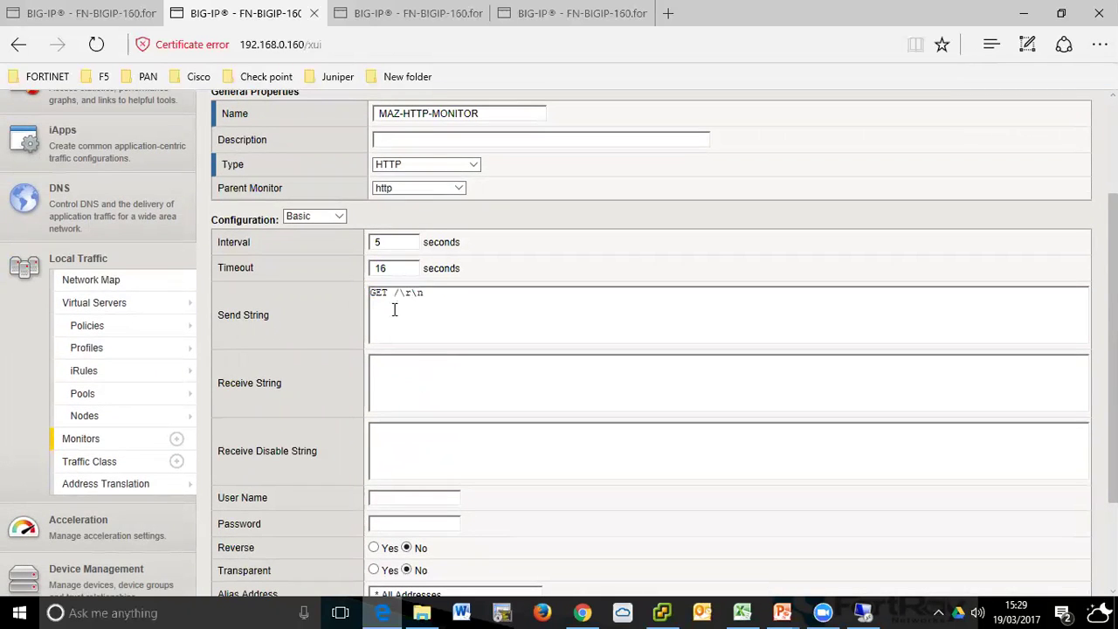
triple_click(243, 318)
click(272, 319)
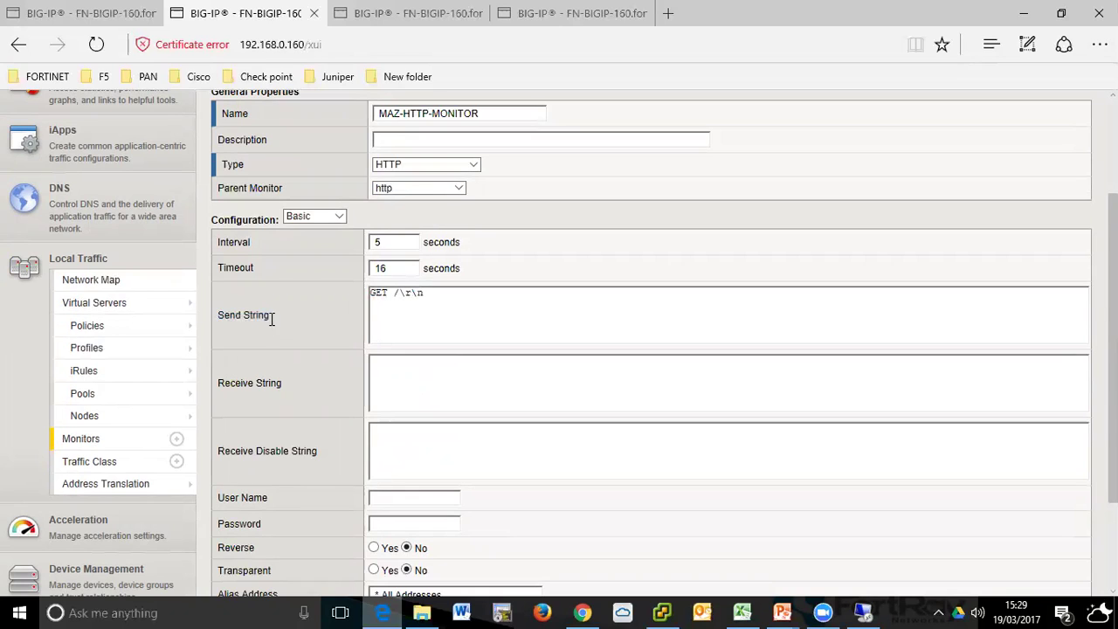
triple_click(435, 297)
drag(375, 296, 428, 295)
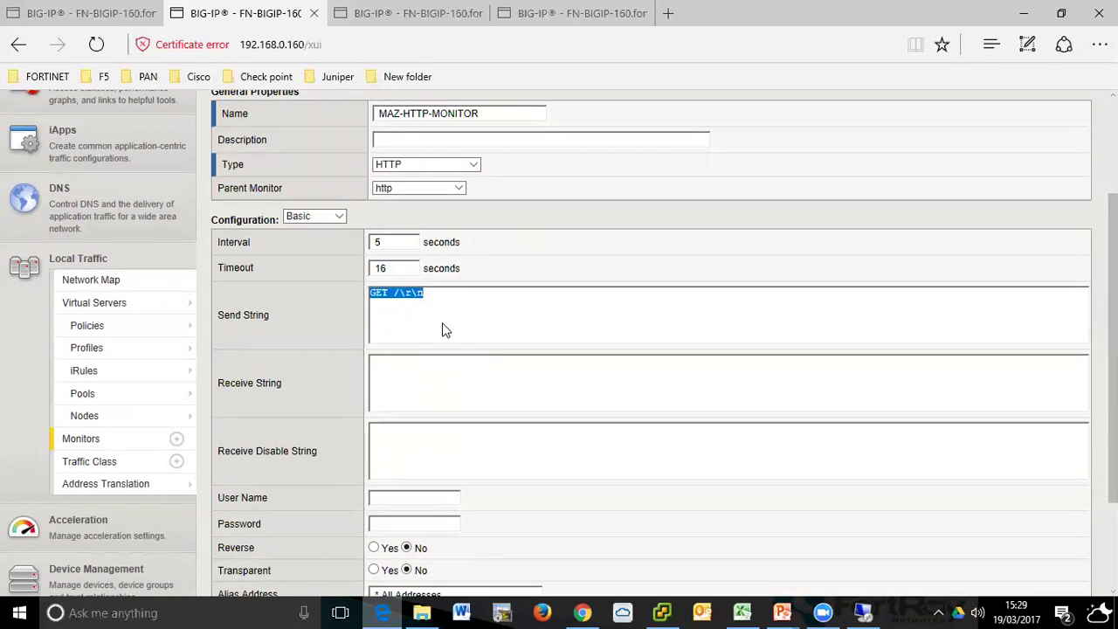
click(378, 298)
drag(374, 297, 440, 304)
click(434, 304)
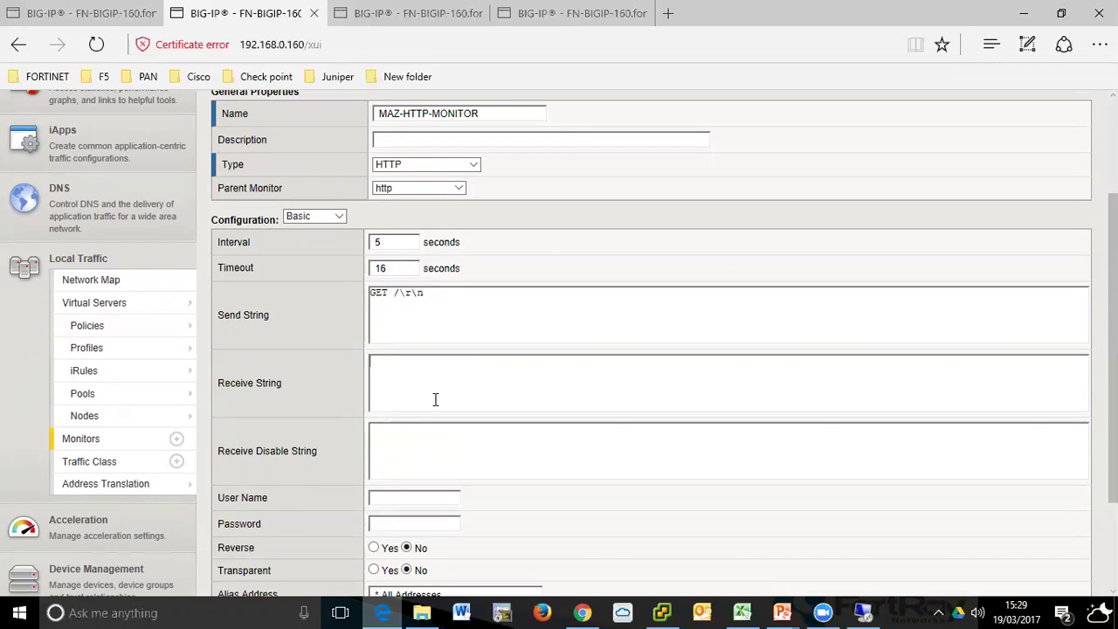
text(TRAY)
click(863, 612)
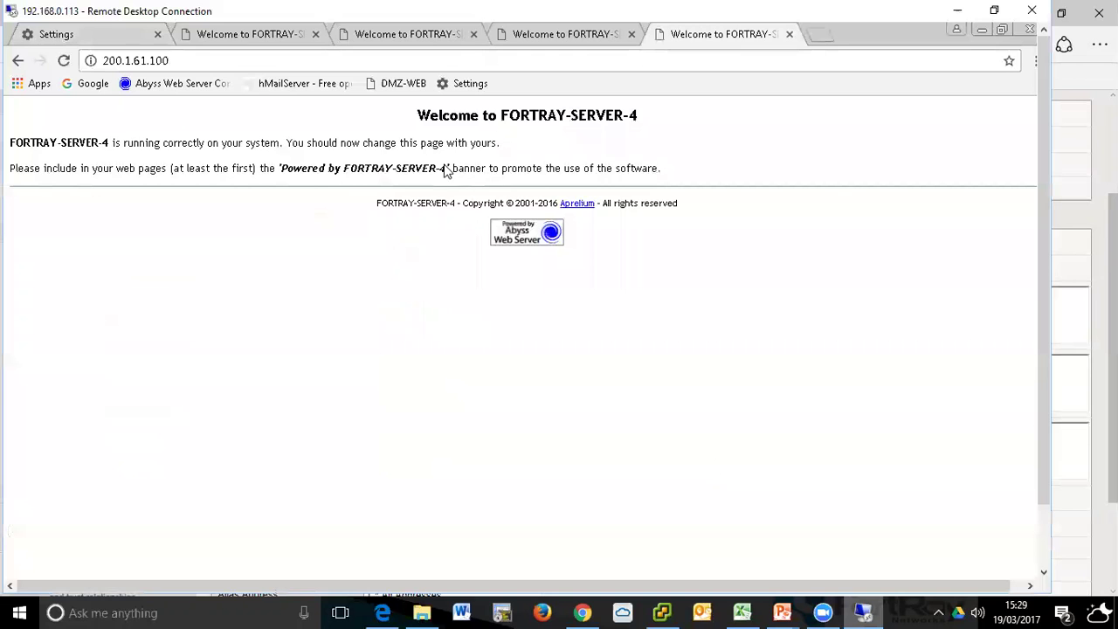
click(231, 60)
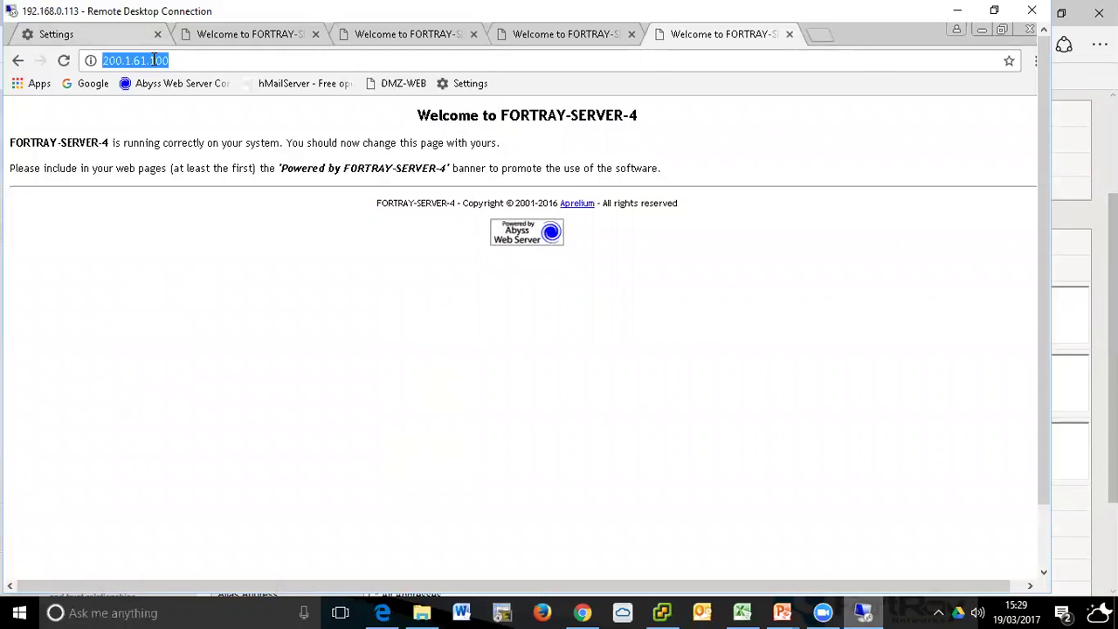
drag(503, 115, 603, 118)
click(548, 120)
drag(29, 142, 72, 144)
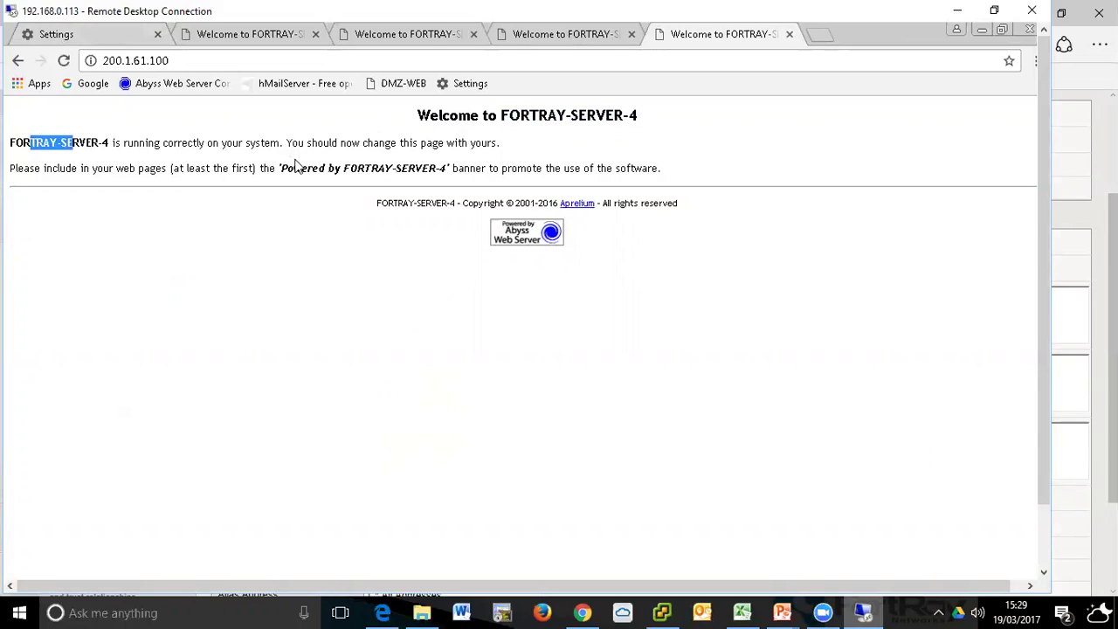
click(344, 169)
drag(346, 167, 394, 168)
drag(502, 115, 568, 116)
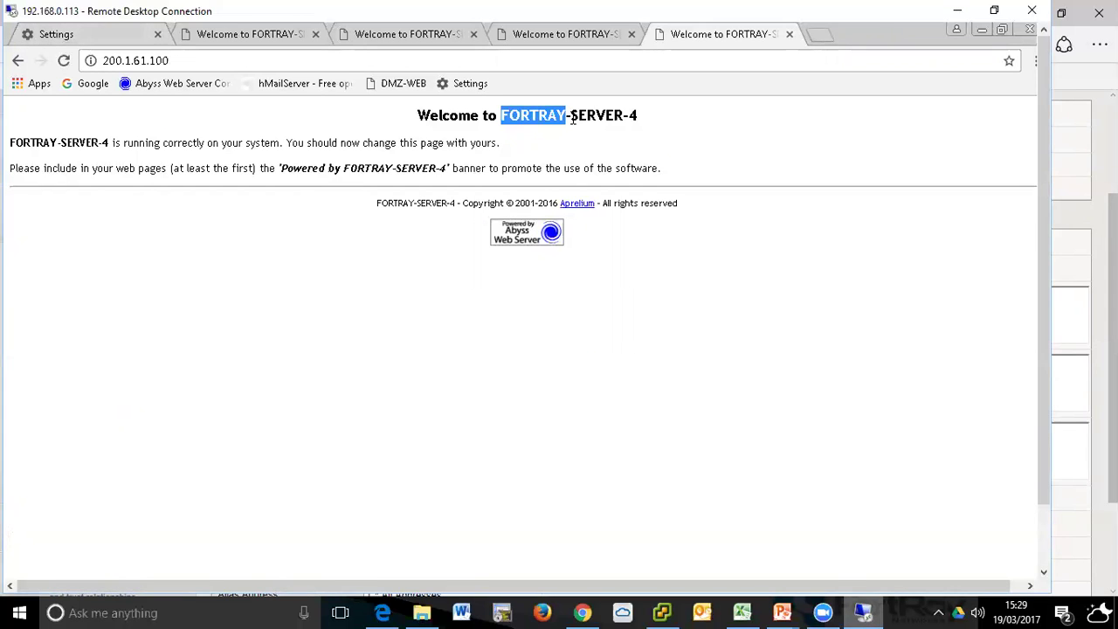
click(956, 13)
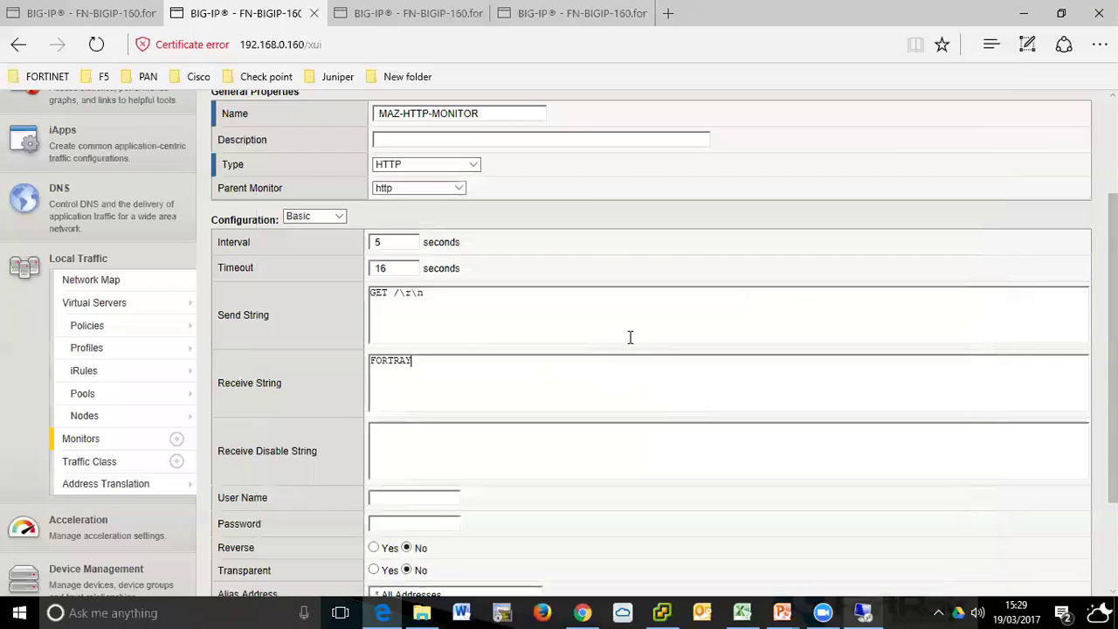
- Check the FORTRAY receive string, then scroll down to the end of the New Monitor form
scroll(494, 397, down, 3)
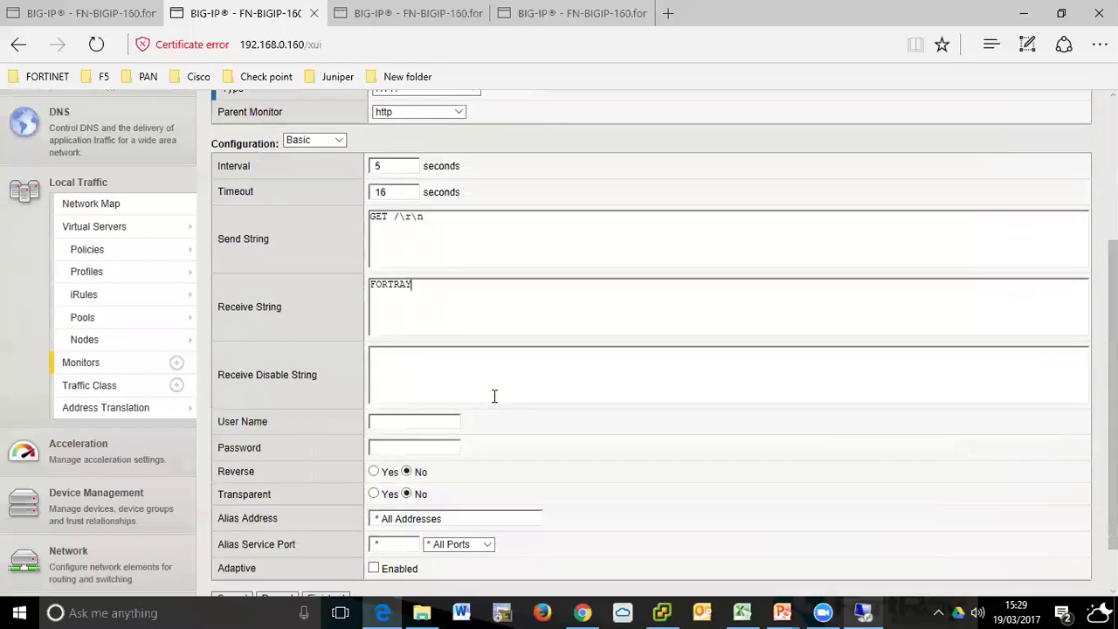
scroll(468, 304, up, 3)
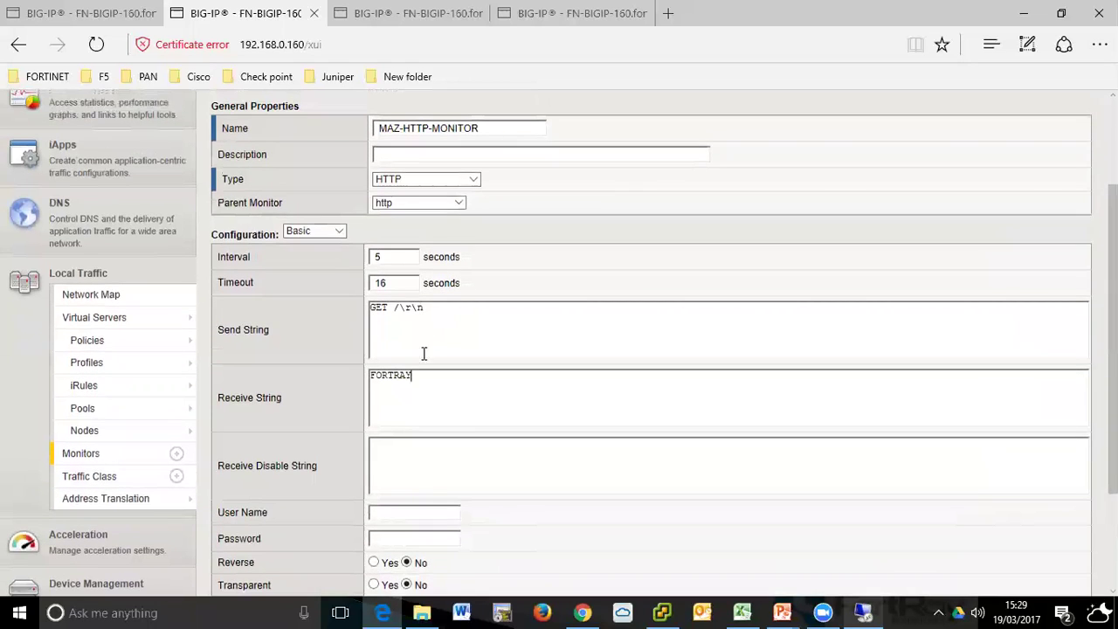
drag(444, 387, 328, 382)
scroll(480, 395, down, 3)
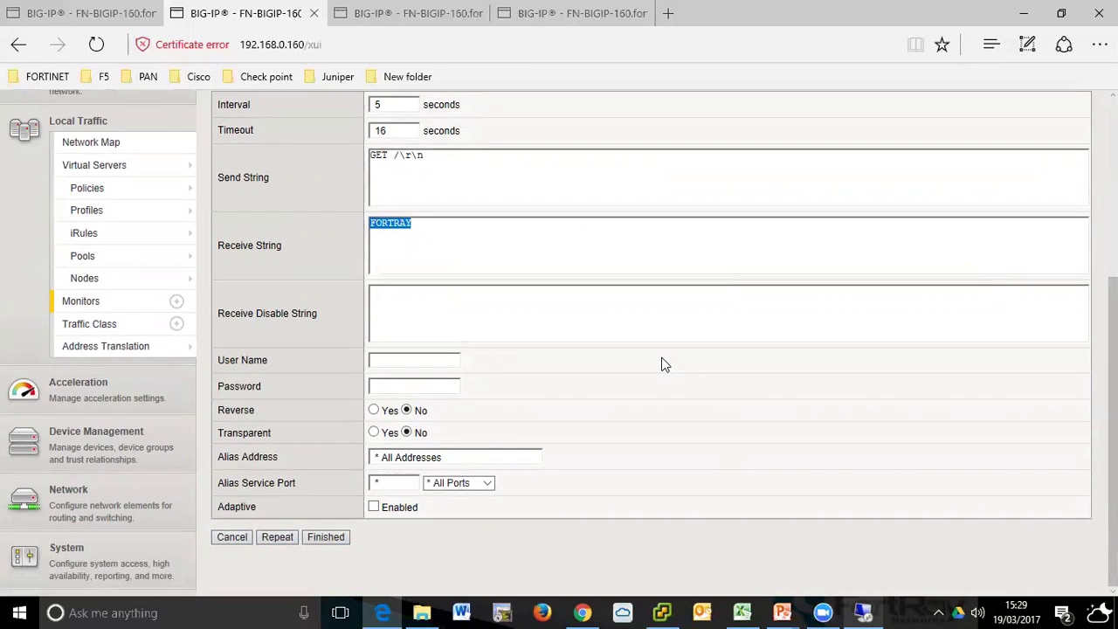
scroll(663, 364, up, 5)
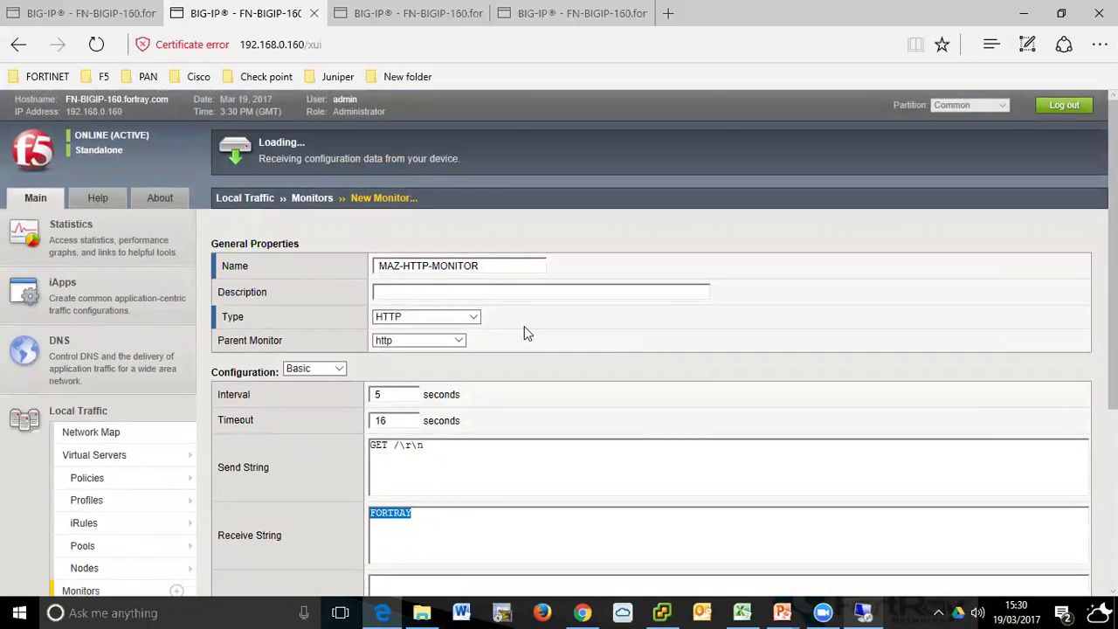
scroll(525, 330, down, 3)
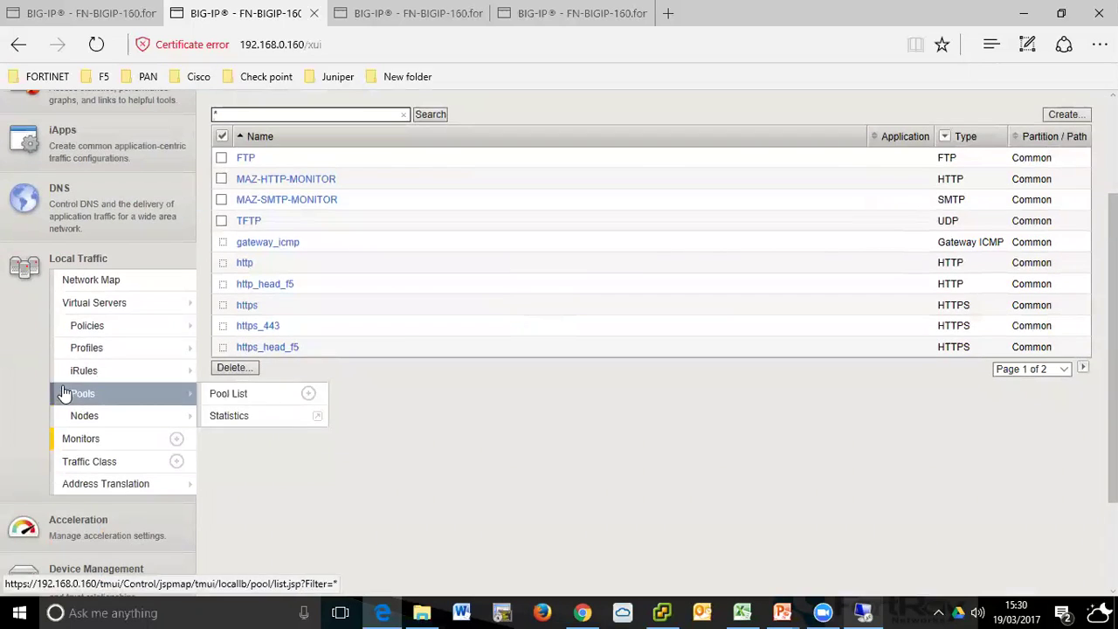
- Open MAZ-2-POOL's properties and remove http from its active health monitors
click(83, 397)
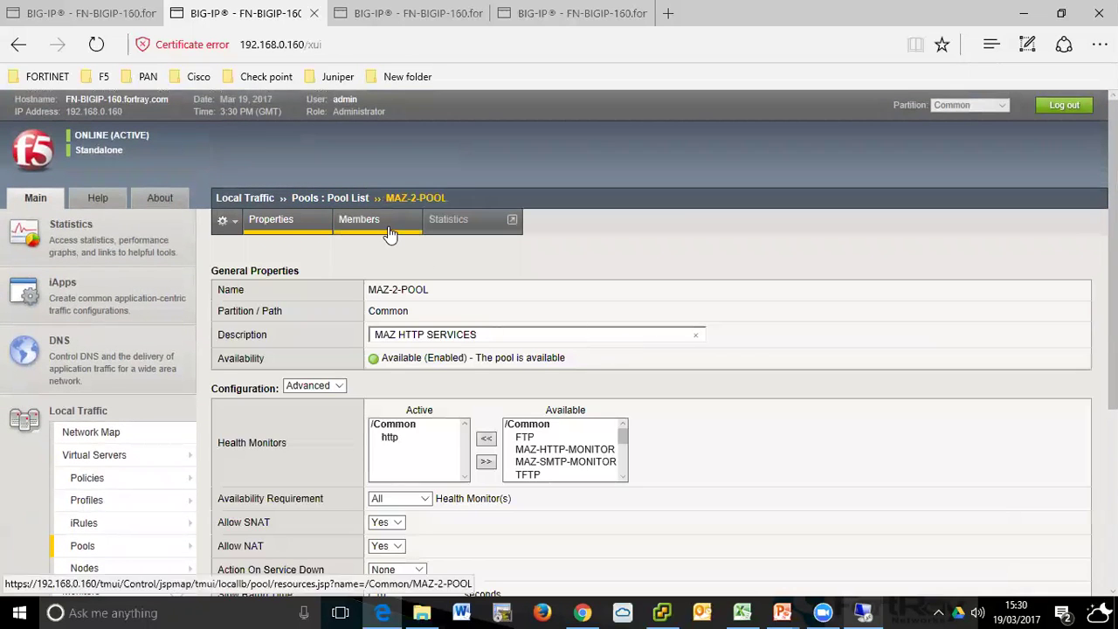
click(378, 226)
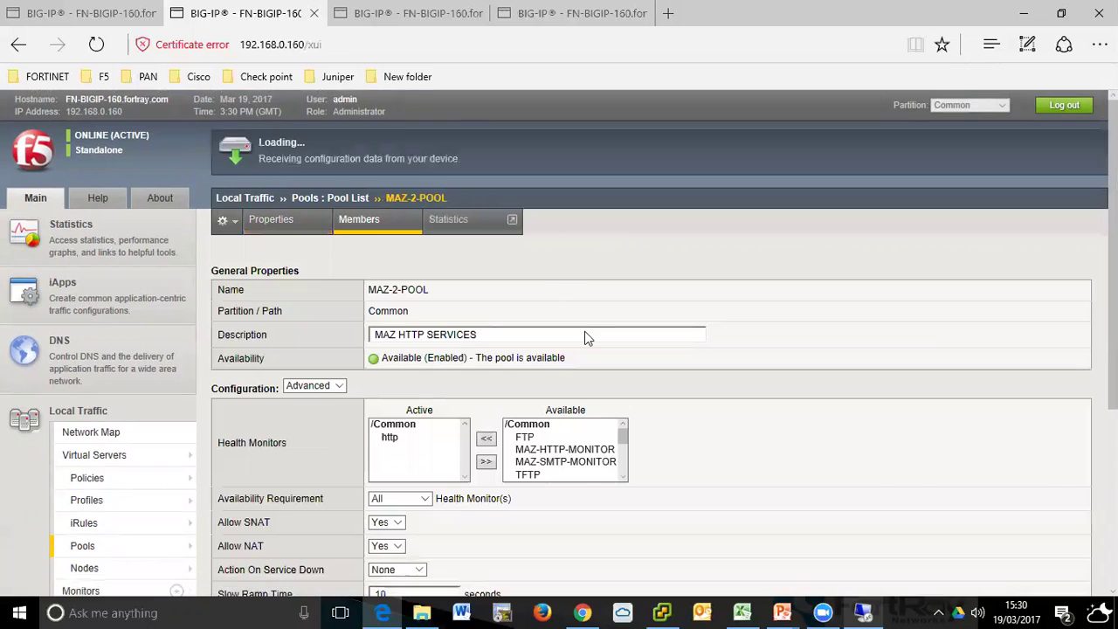
click(285, 234)
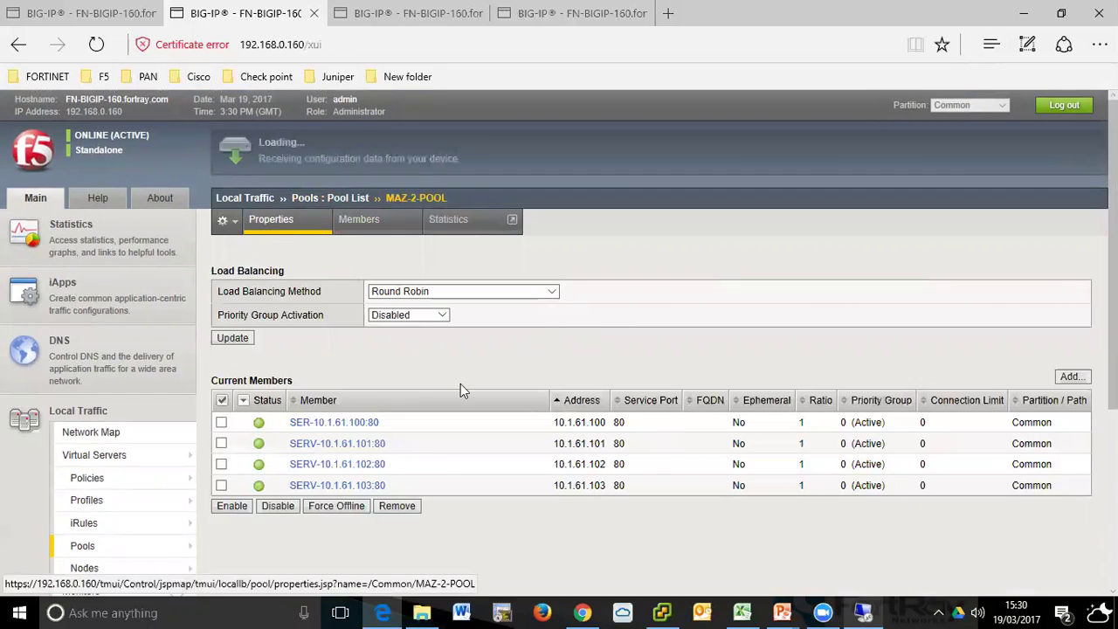
click(437, 438)
click(487, 463)
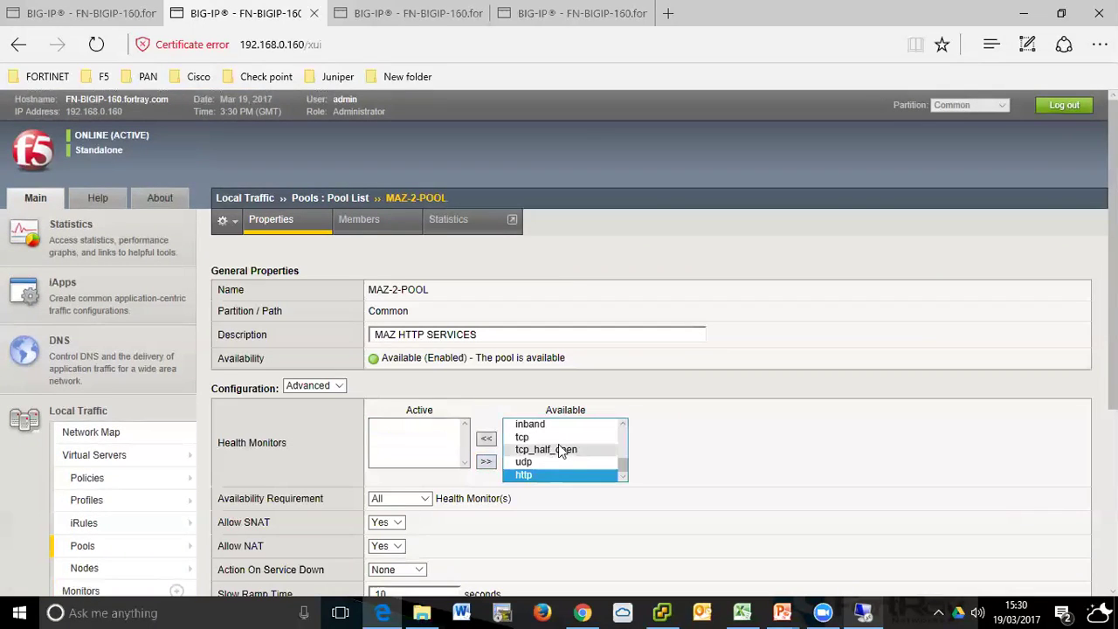
- Make MAZ-HTTP-MONITOR the active monitor, update the pool, and view its members
drag(620, 446, 615, 430)
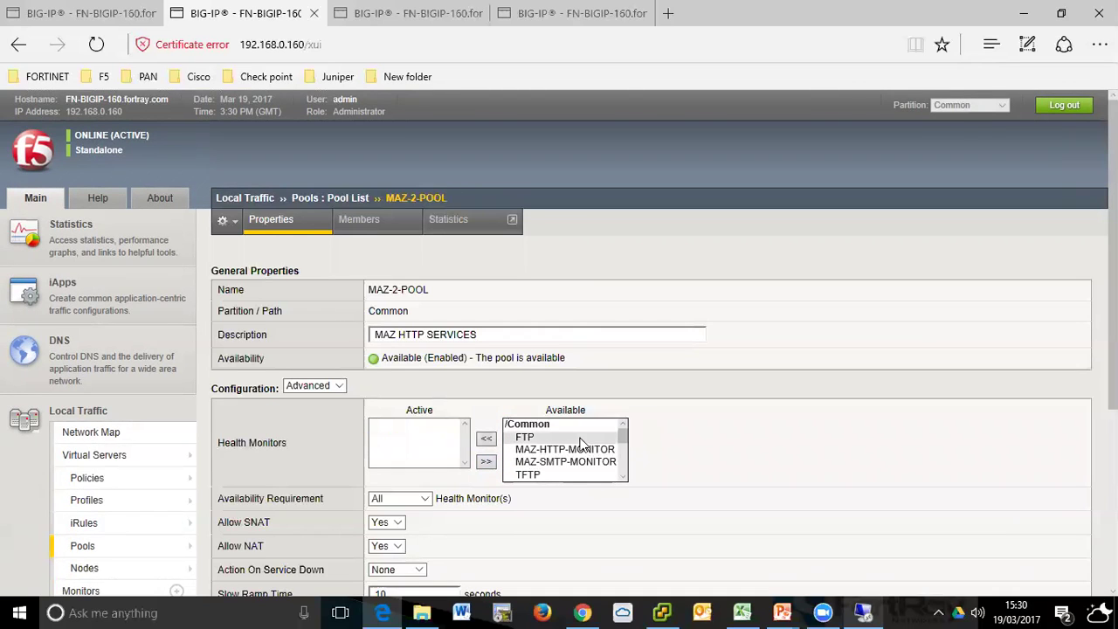
scroll(615, 429, down, 1)
click(587, 441)
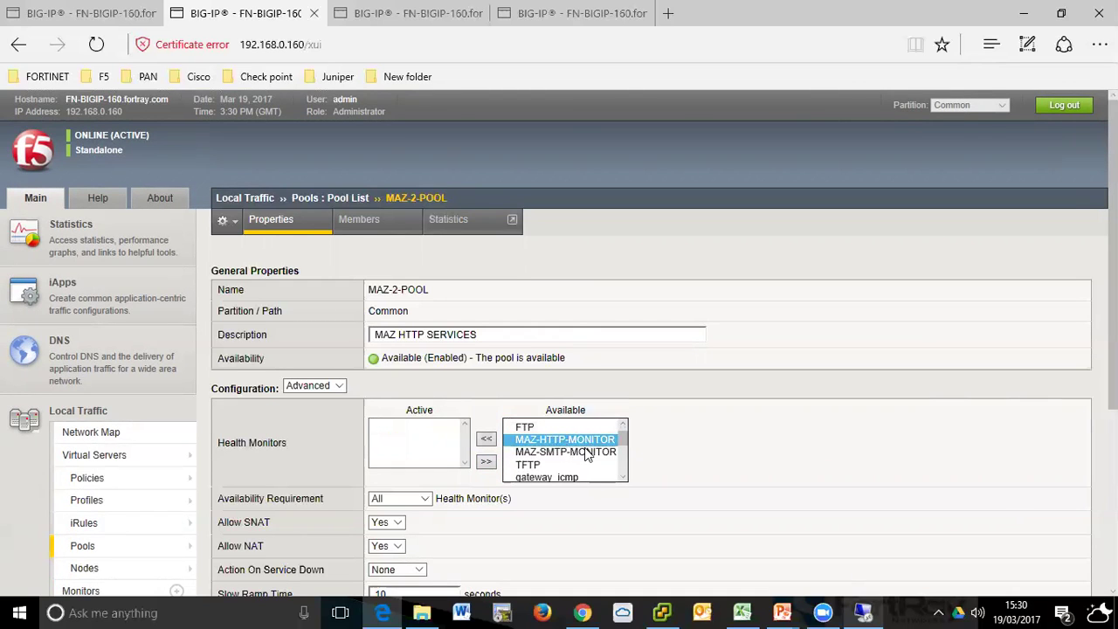
click(486, 437)
scroll(651, 453, down, 3)
scroll(652, 452, down, 1)
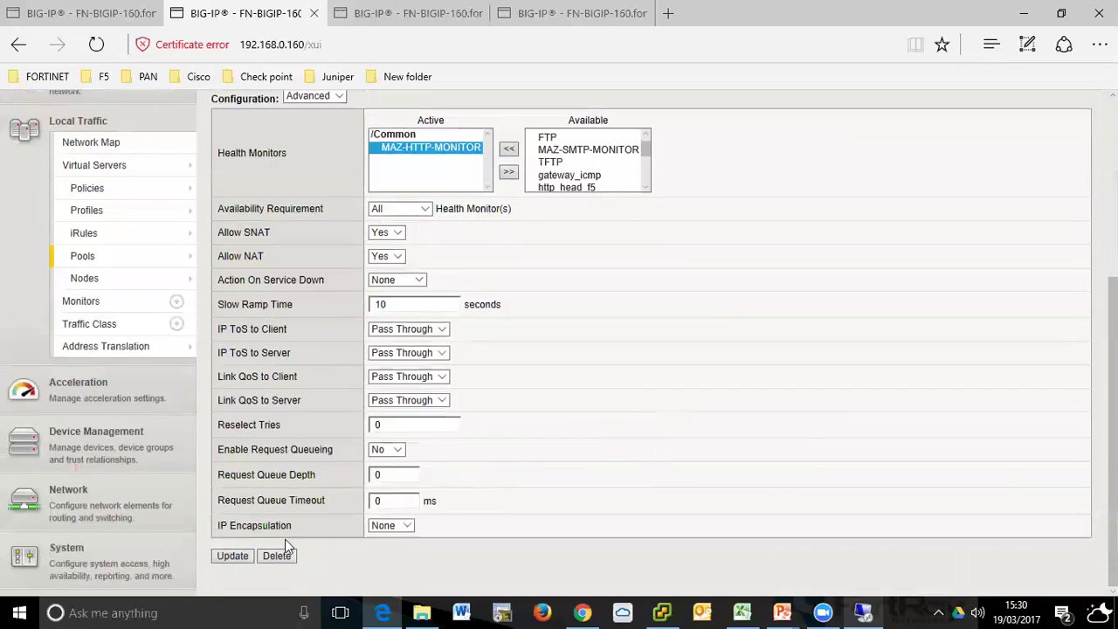
click(234, 557)
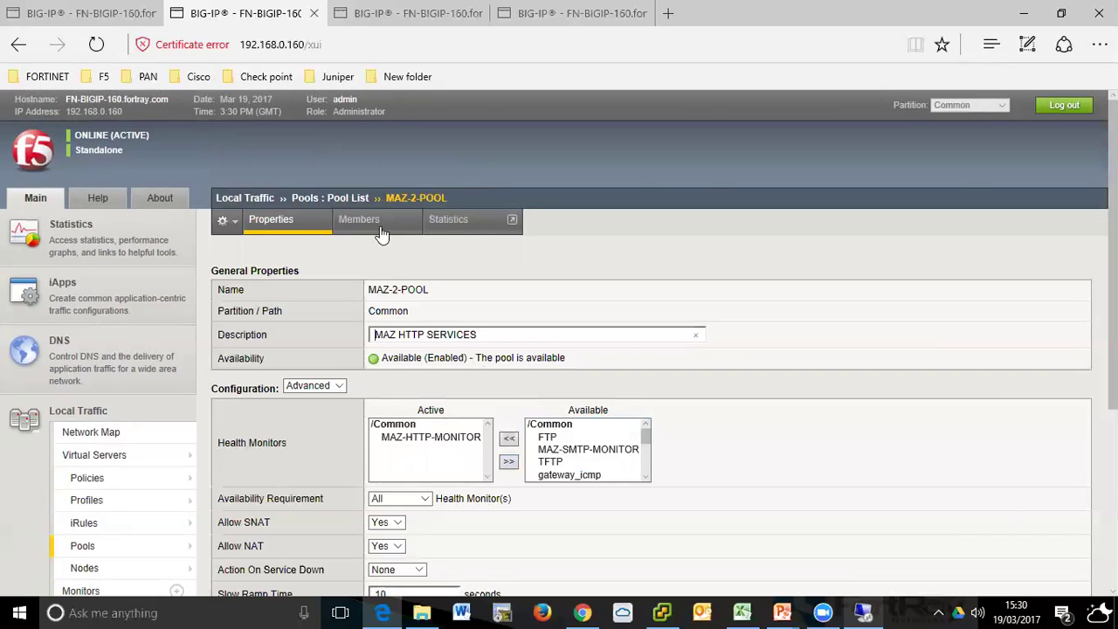
click(381, 229)
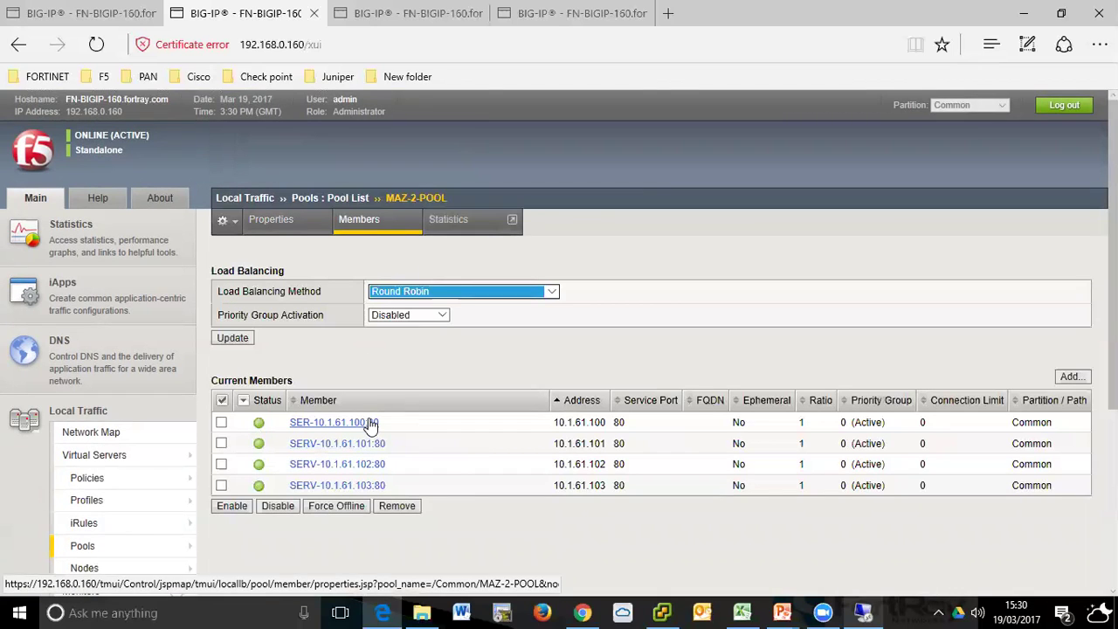
- Review MAZ-2-POOL's members 10.1.61.100 to 10.1.61.103 on port 80, all available
scroll(370, 417, down, 3)
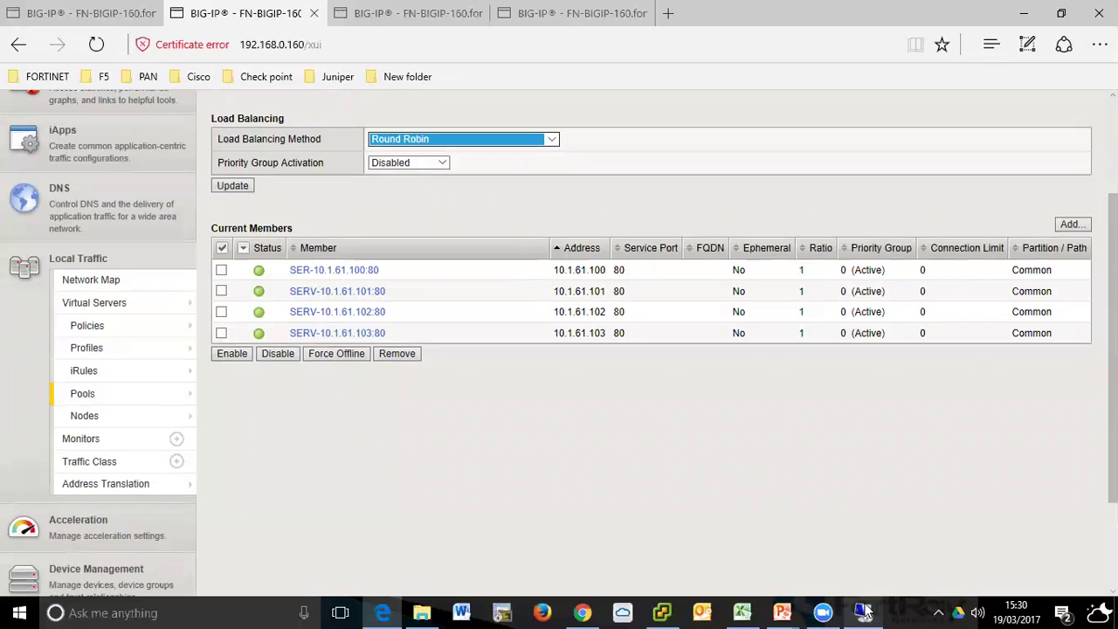
click(716, 456)
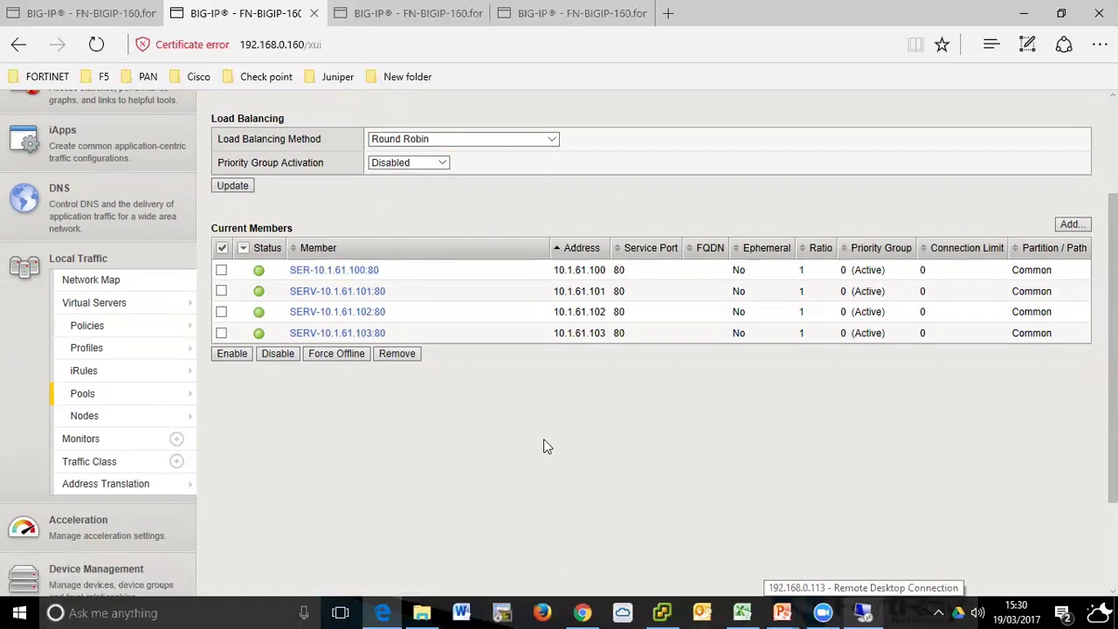
- Launch Remote Desktop from the Run prompt and connect to 192.168.0.61
key(super+r)
key(Return)
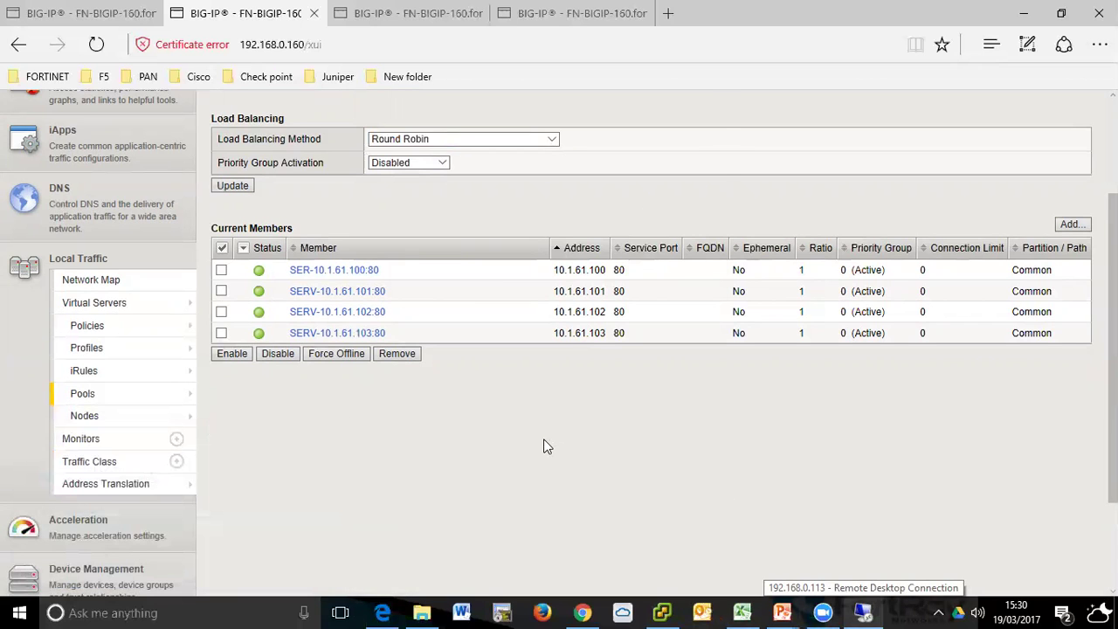
key(End)
key(BackSpace)
key(BackSpace)
key(BackSpace)
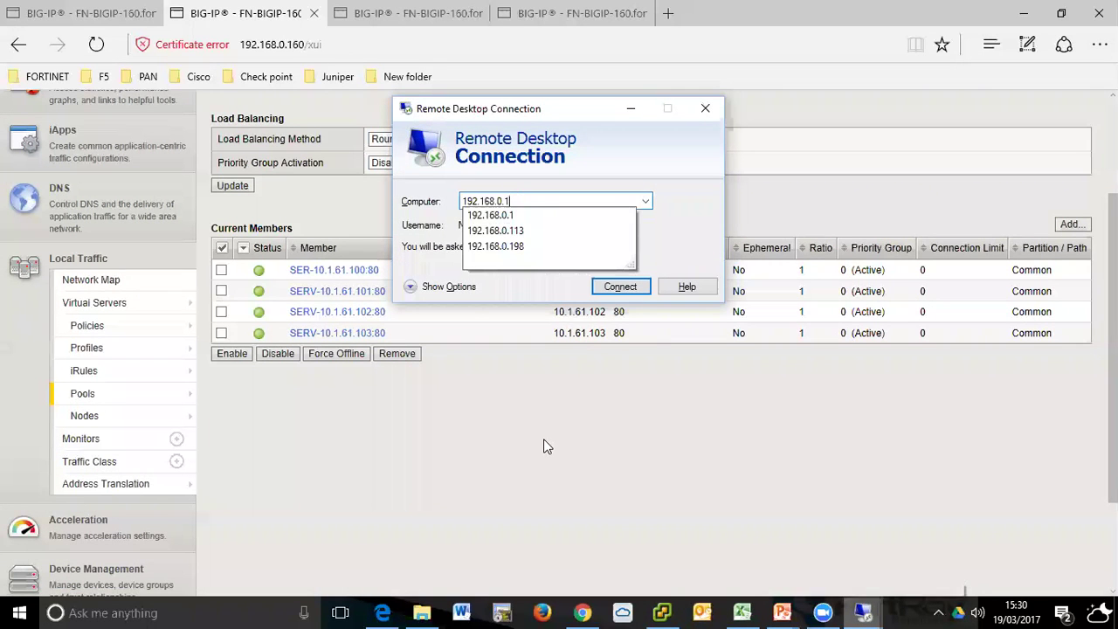
text(2)
key(BackSpace)
key(BackSpace)
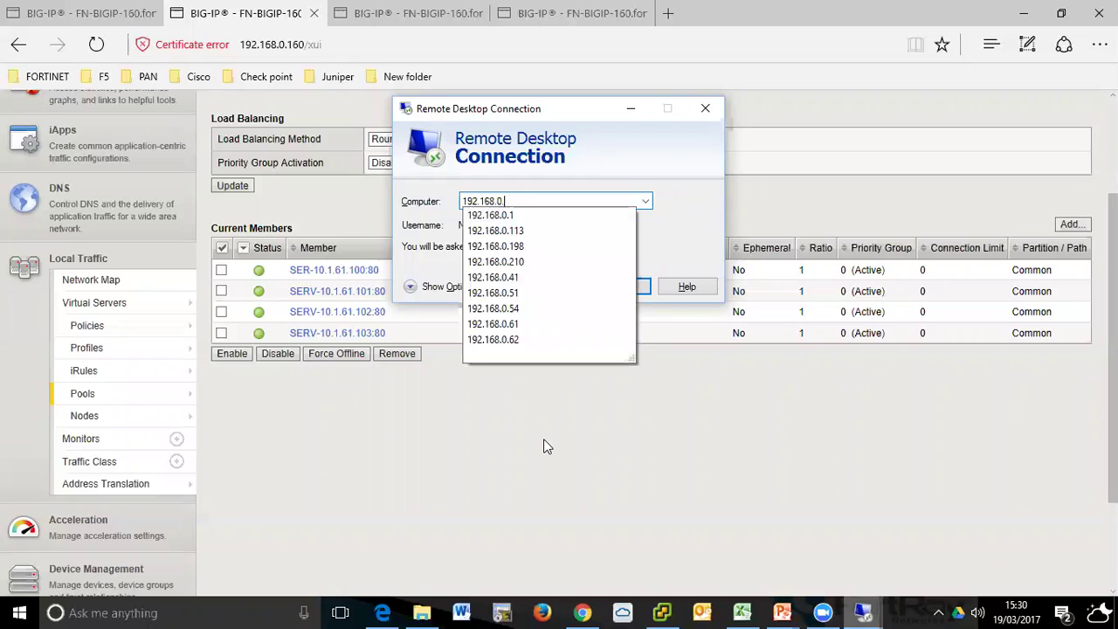
text(61)
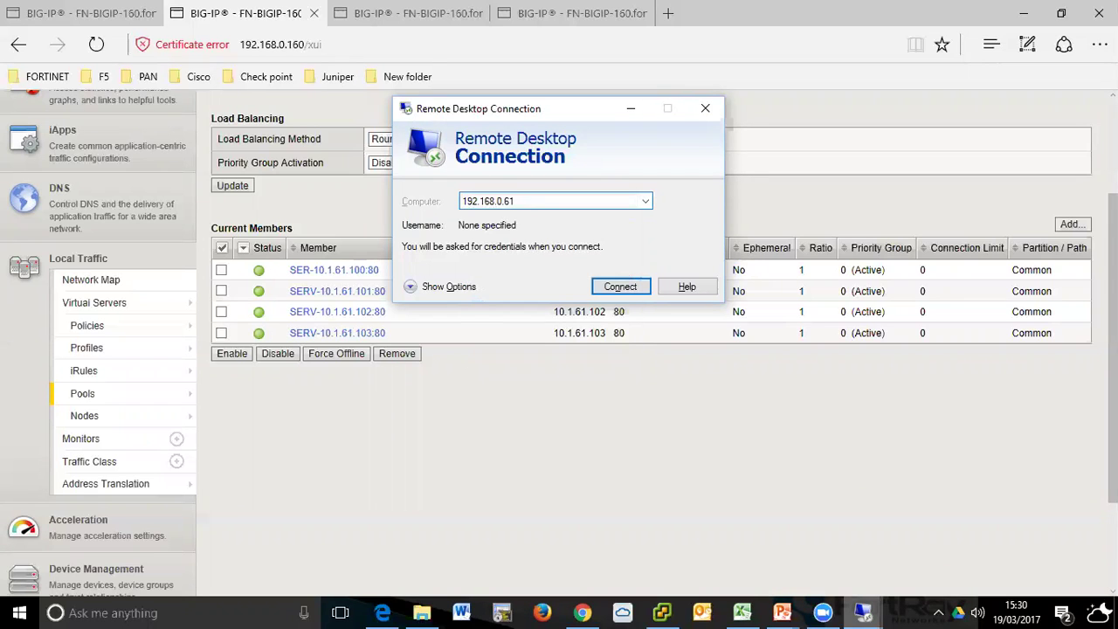
key(Return)
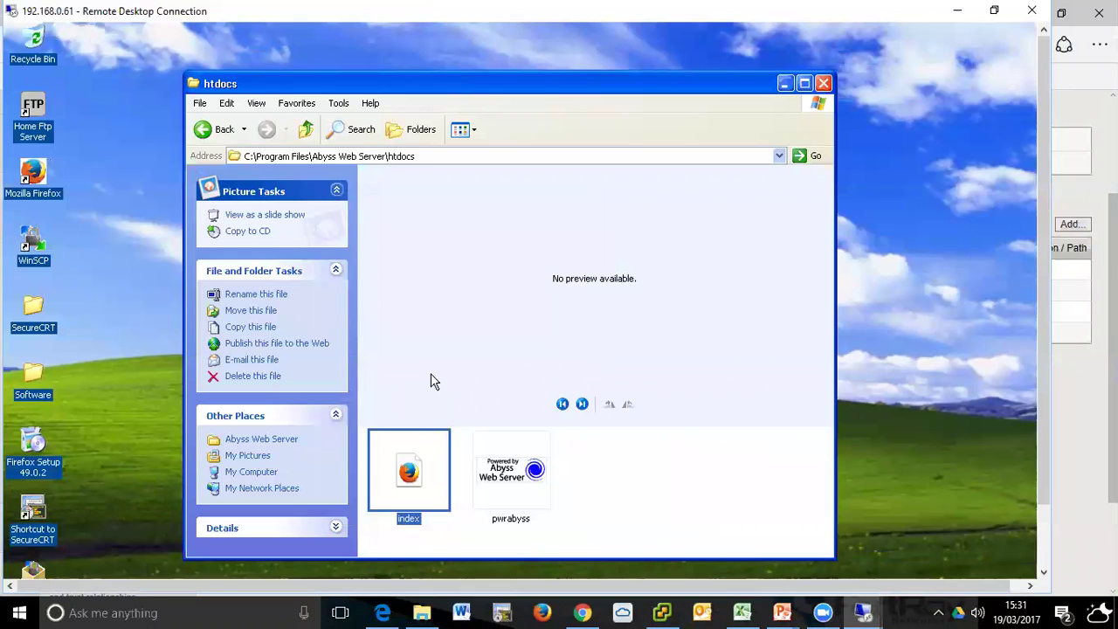
- Open the index page in the htdocs folder with Notepad
key(BackSpace)
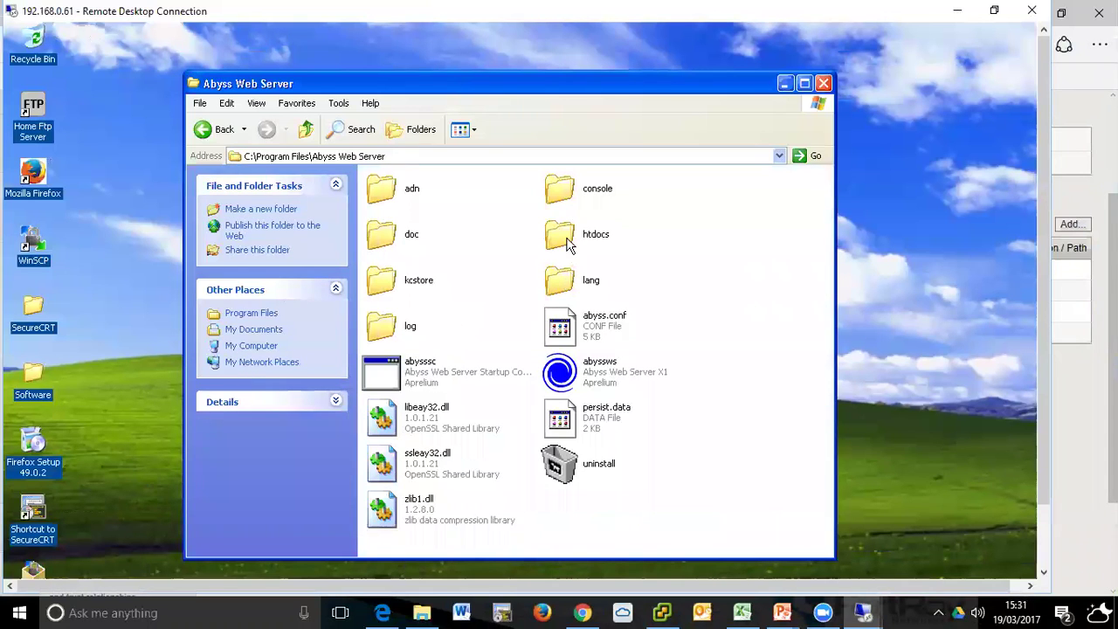
double_click(567, 245)
right_click(406, 480)
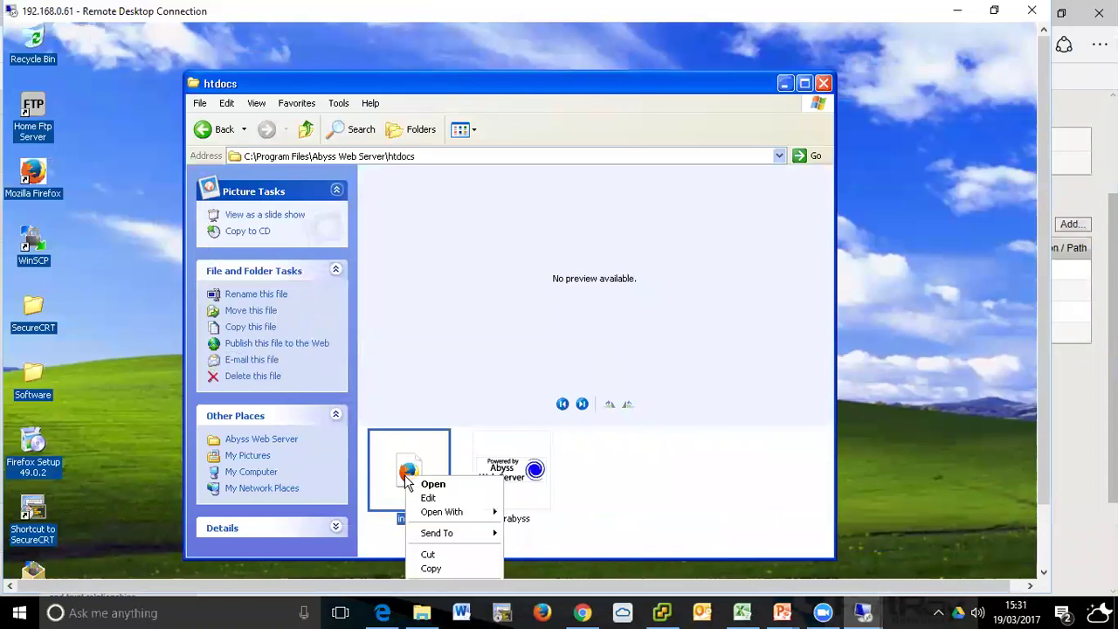
mouse_move(450, 513)
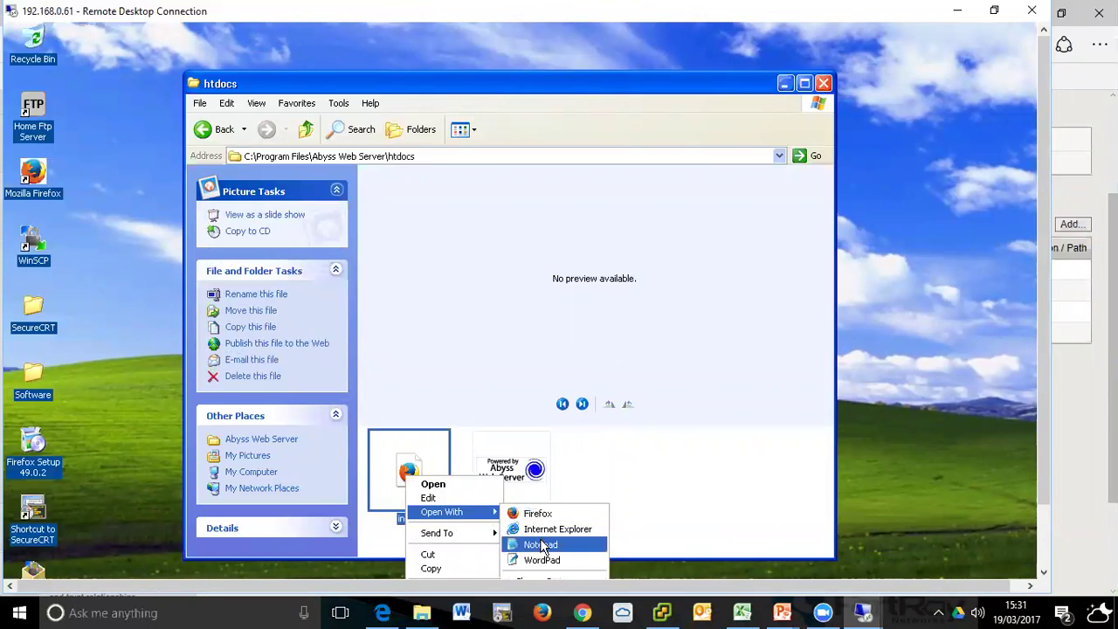
click(543, 545)
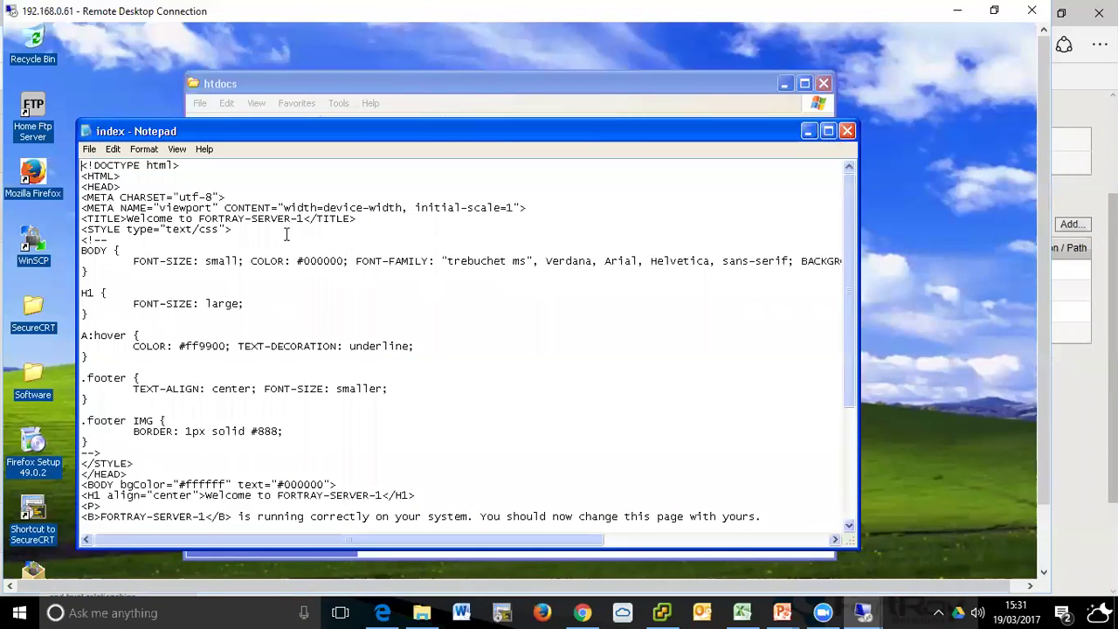
- Search the page for 'fortray' and select FORTRAY in the title line
click(247, 219)
key(ctrl+f)
text(fortray)
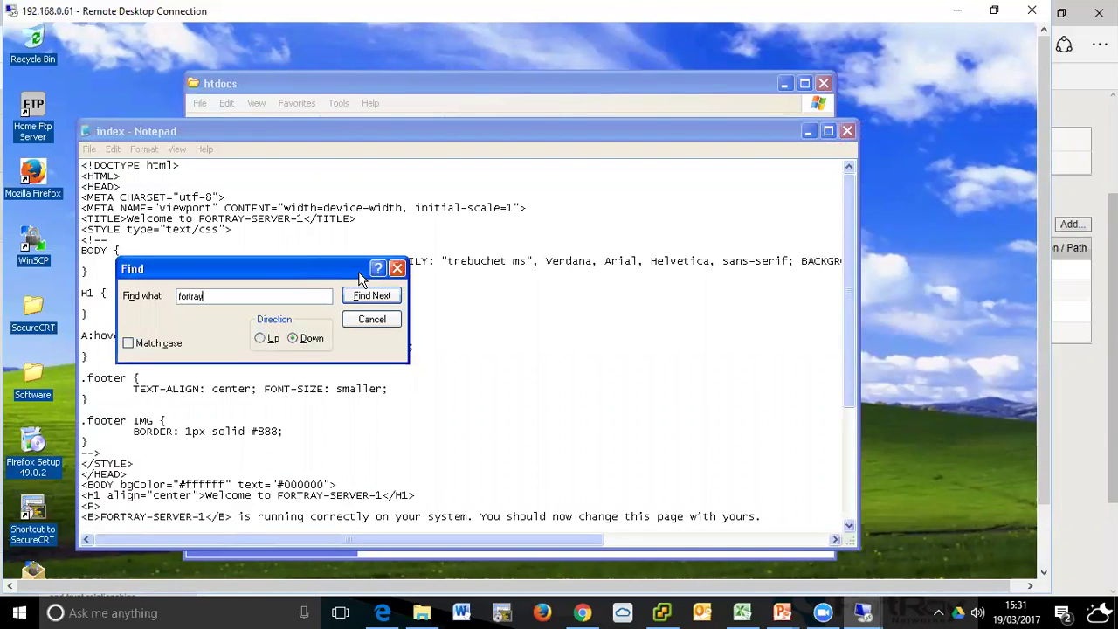
key(Return)
key(Return)
key(Return)
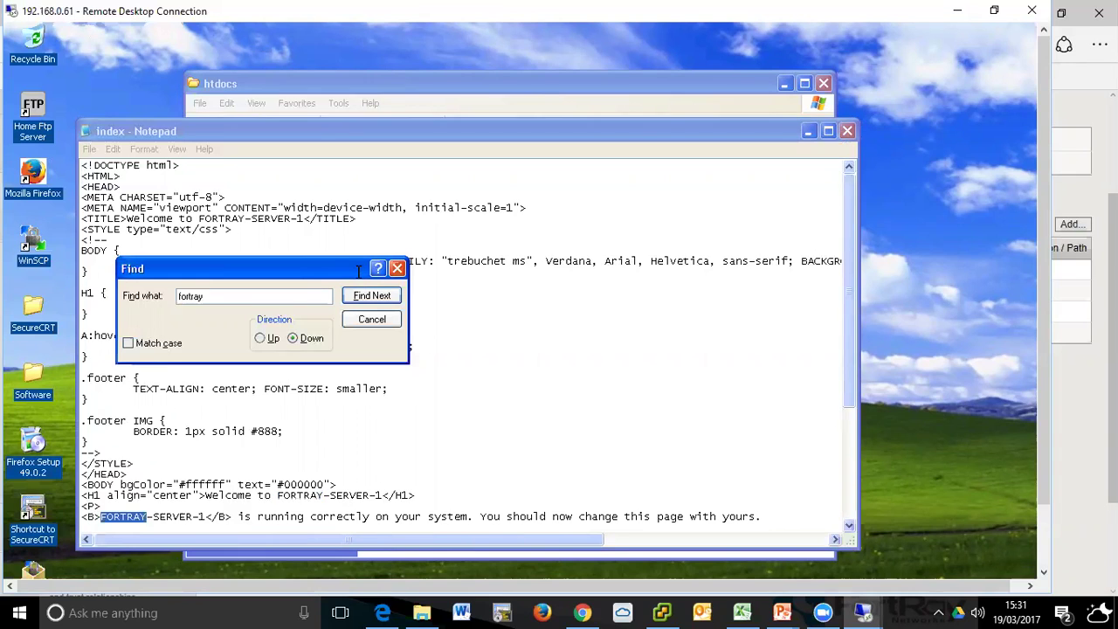
key(Return)
key(Return)
key(Return)
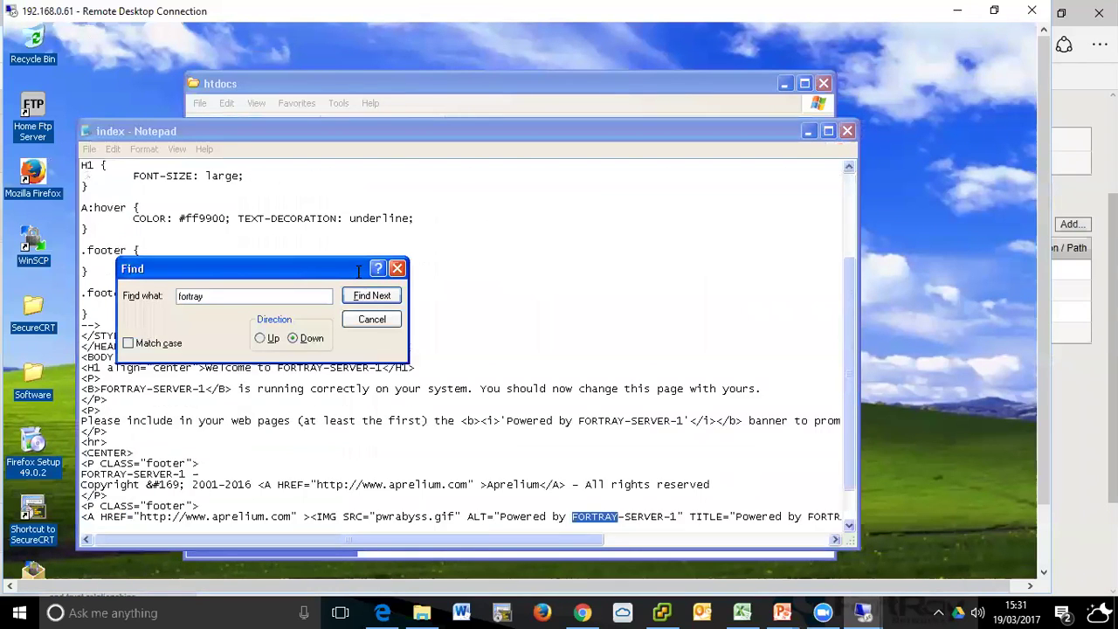
click(373, 320)
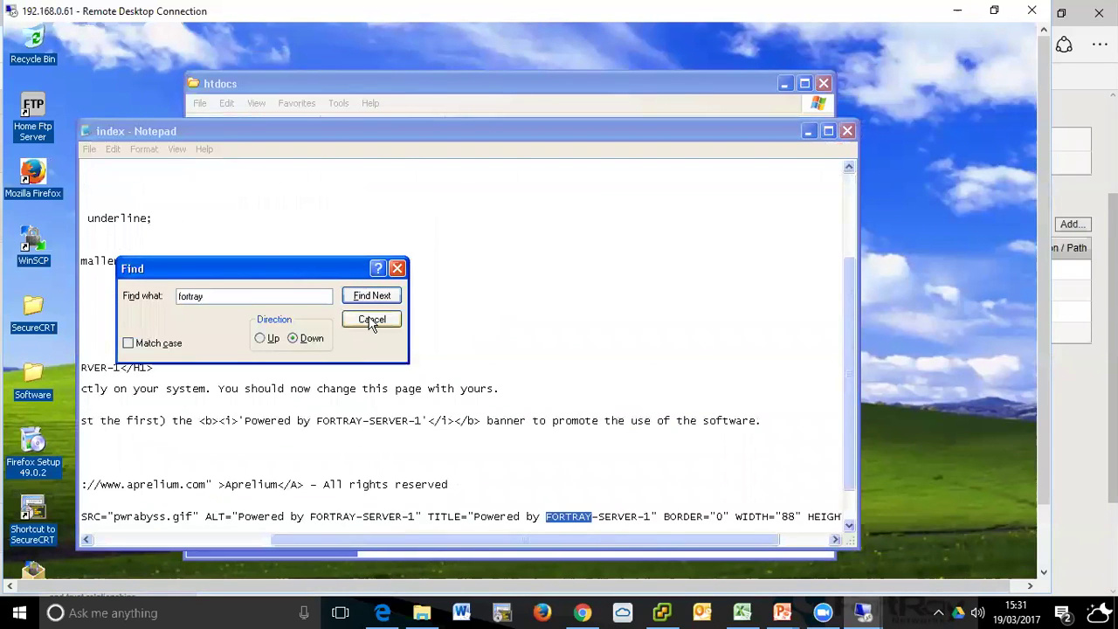
scroll(399, 330, up, 4)
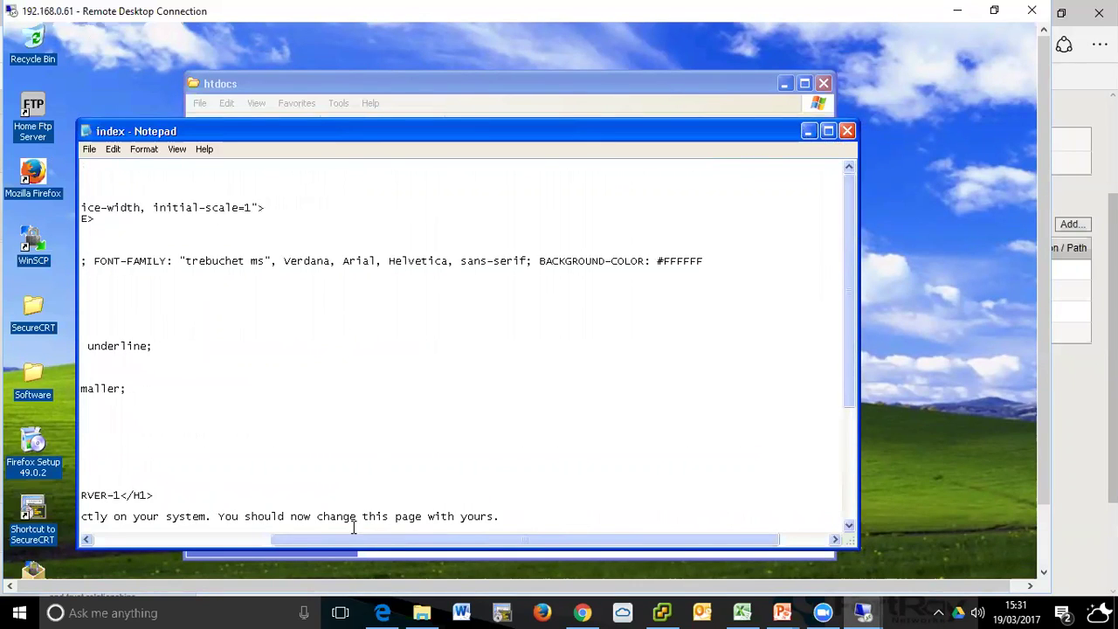
click(244, 540)
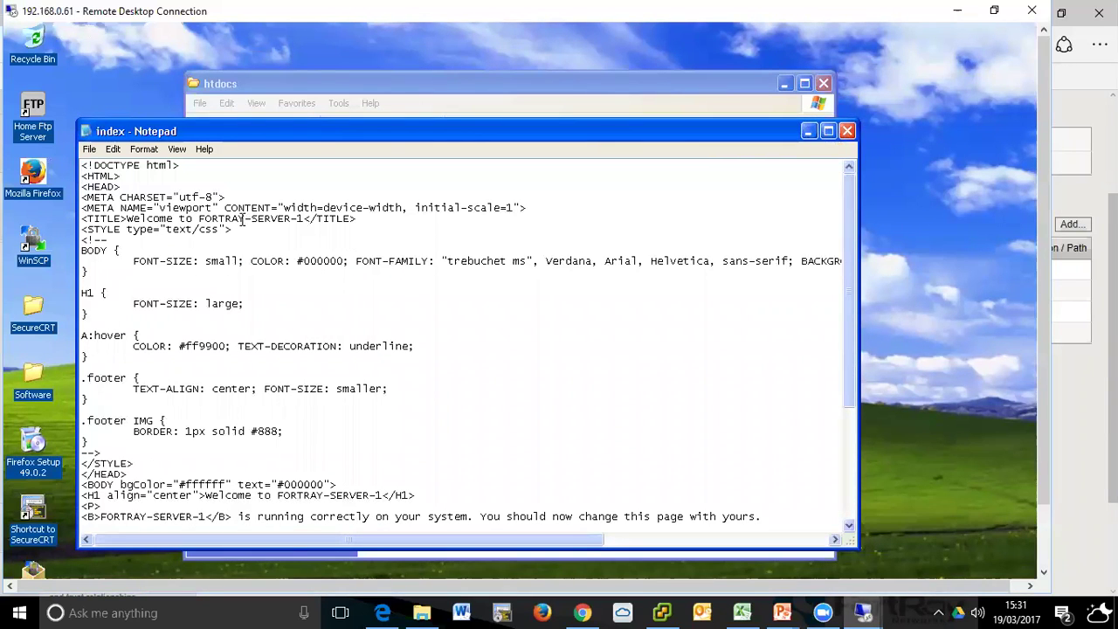
key(ctrl+shift+Left)
- Replace all occurrences of FORTRAY with maz in the index page
click(113, 149)
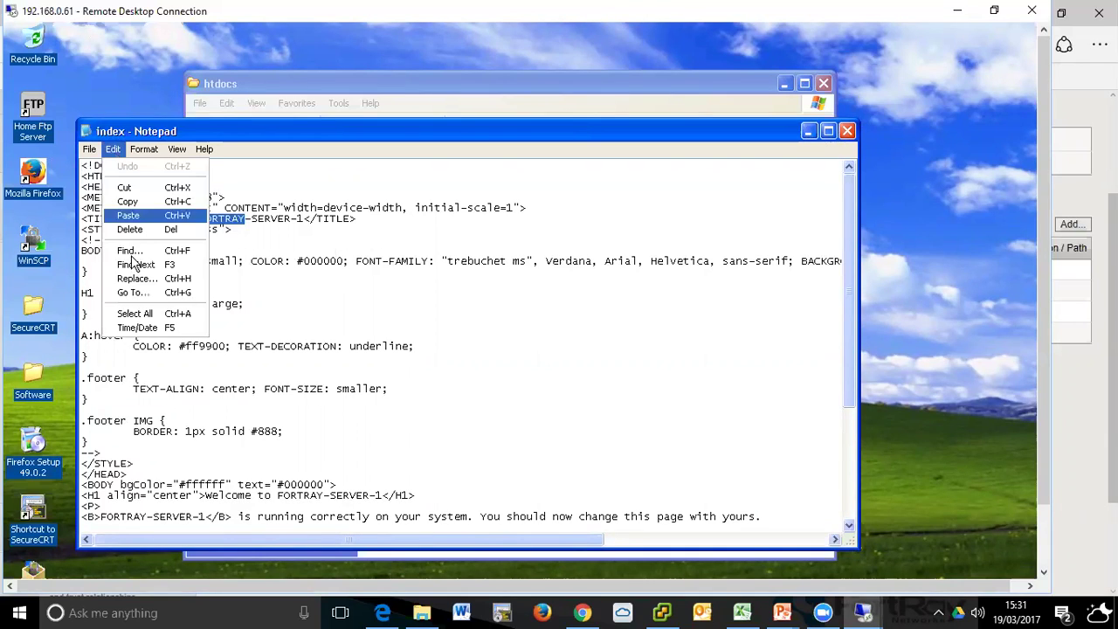
click(135, 278)
key(Tab)
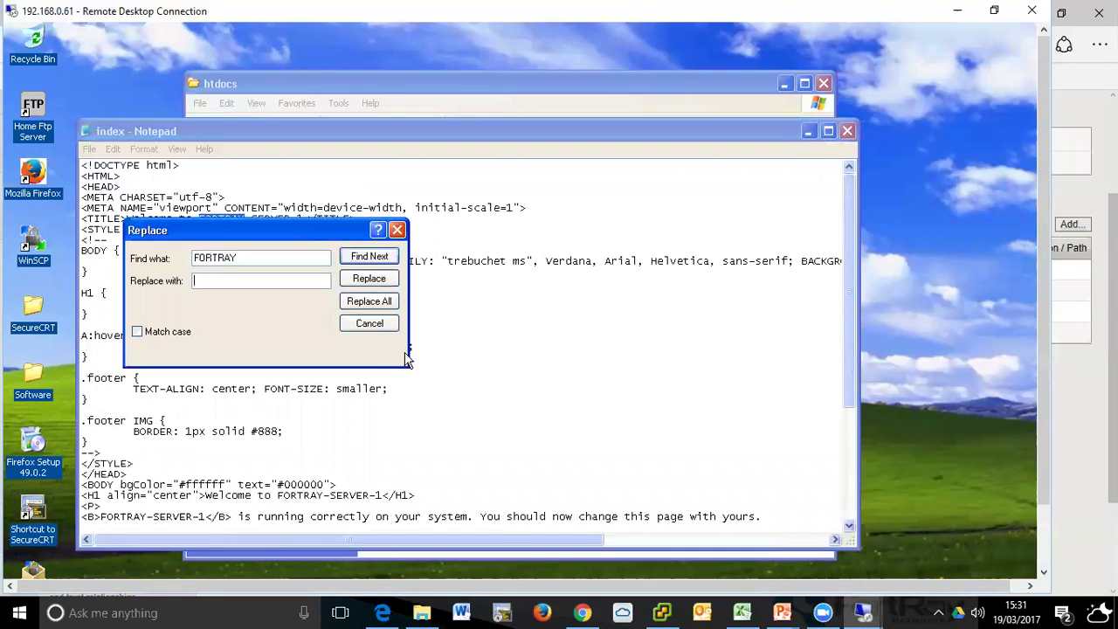
click(390, 302)
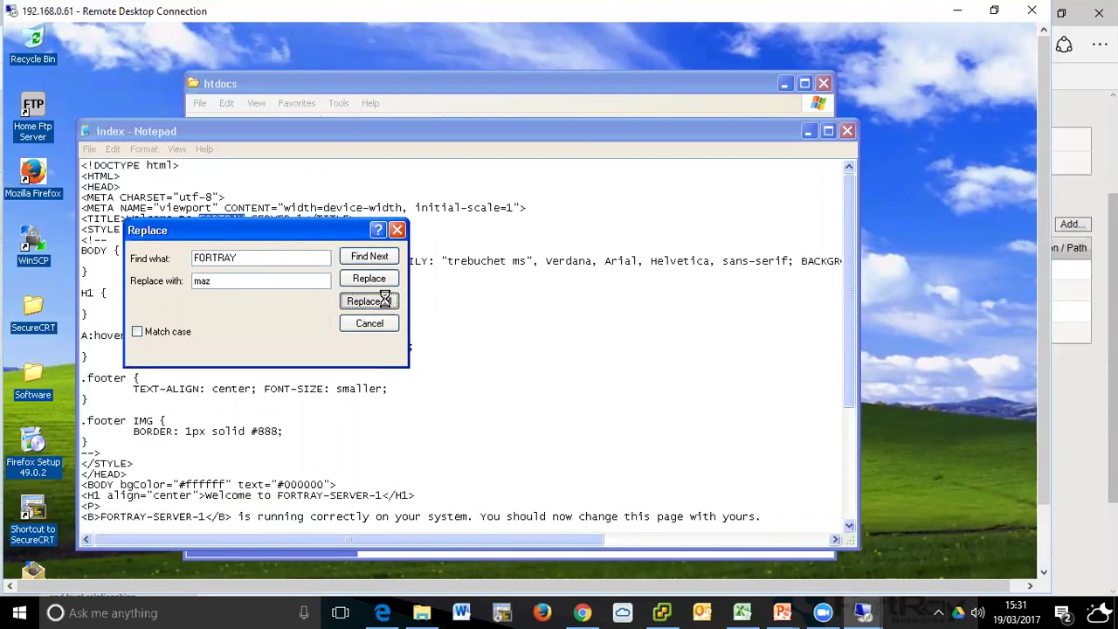
click(374, 325)
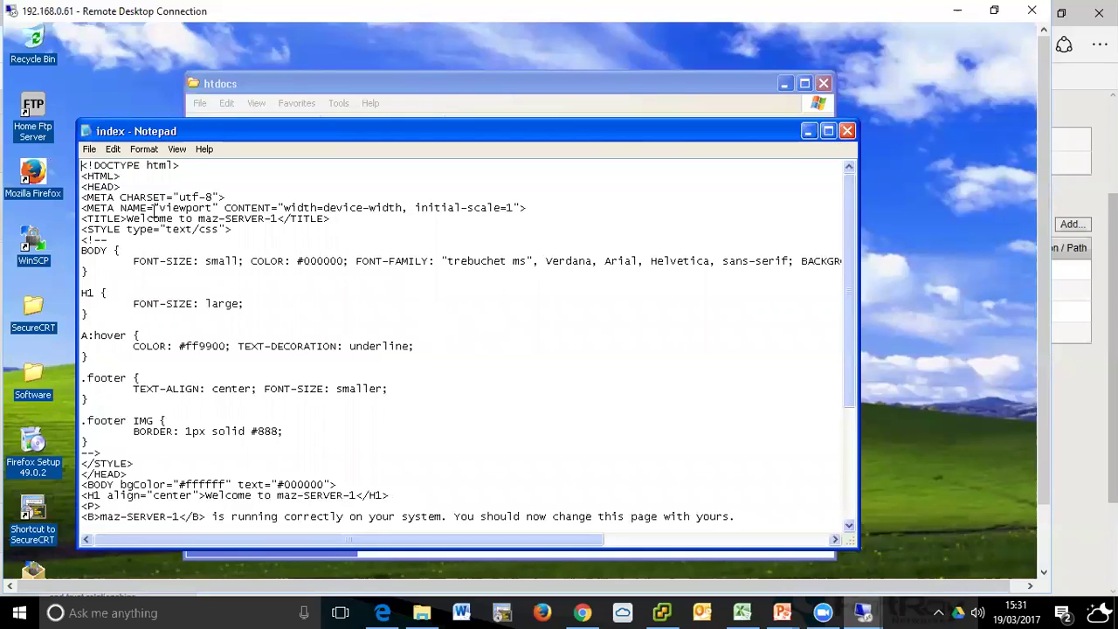
- Save the edited index page in place
click(90, 151)
click(118, 211)
key(Escape)
click(89, 148)
click(117, 196)
click(957, 12)
scroll(300, 292, up, 2)
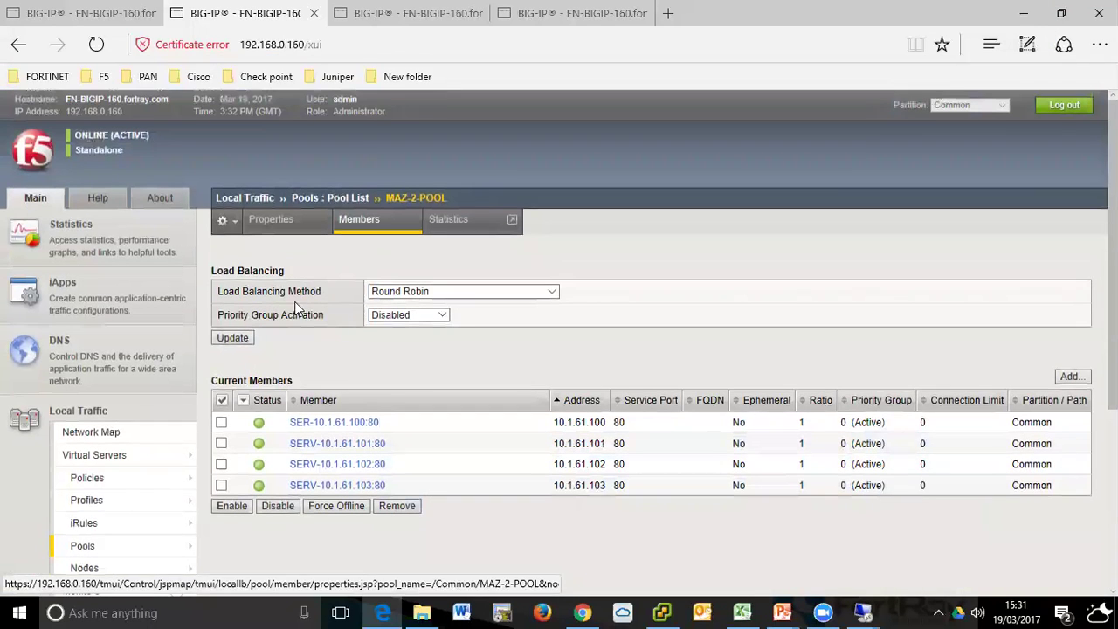
click(234, 339)
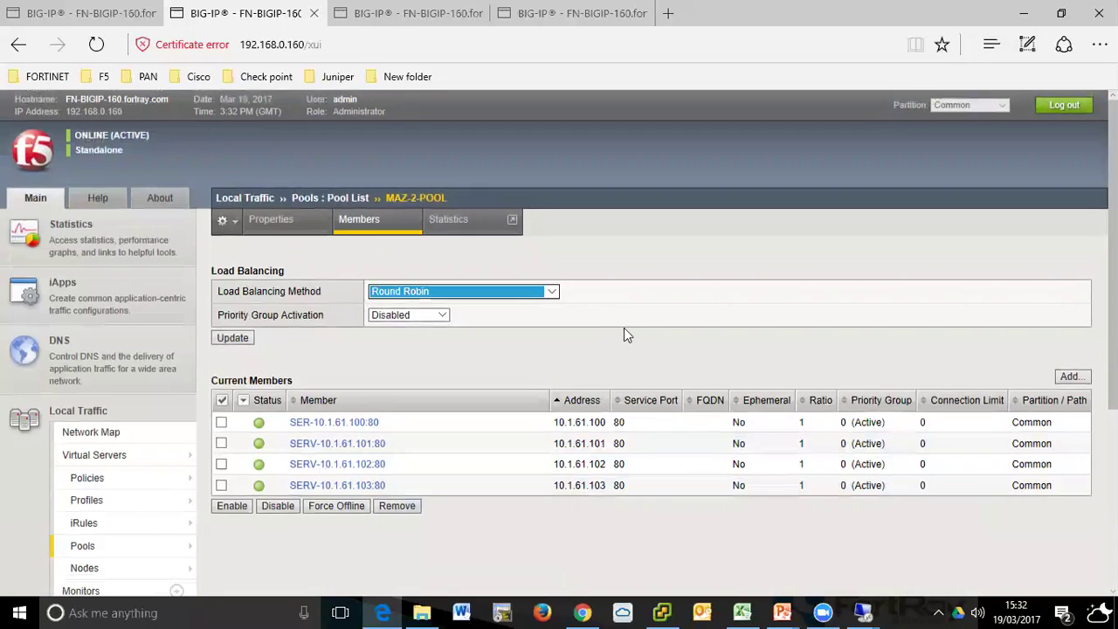
scroll(624, 328, down, 3)
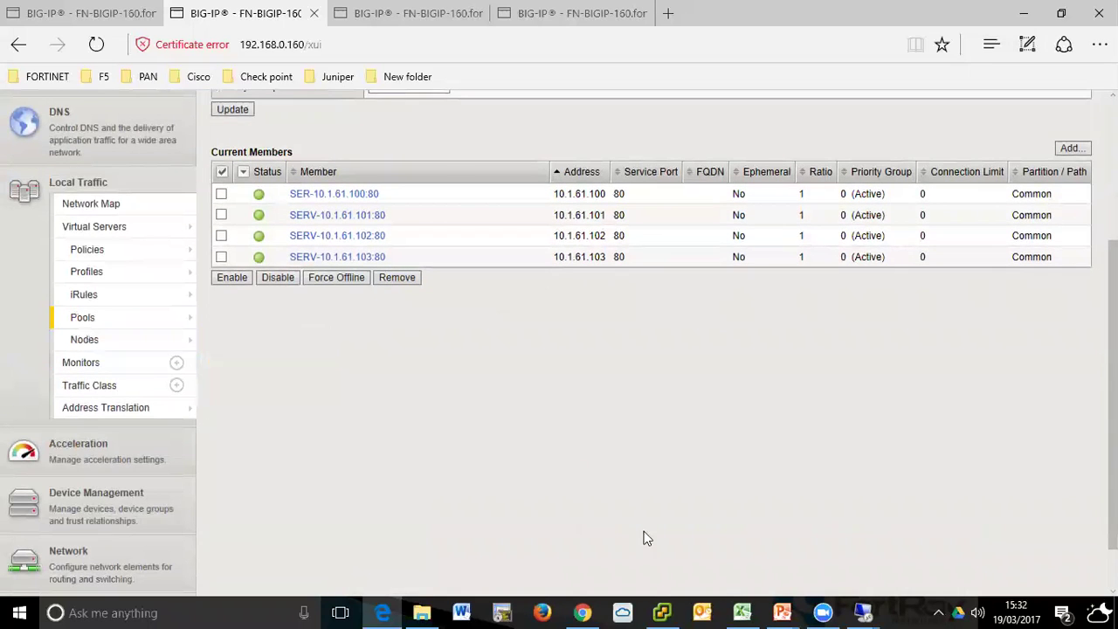
mouse_move(867, 611)
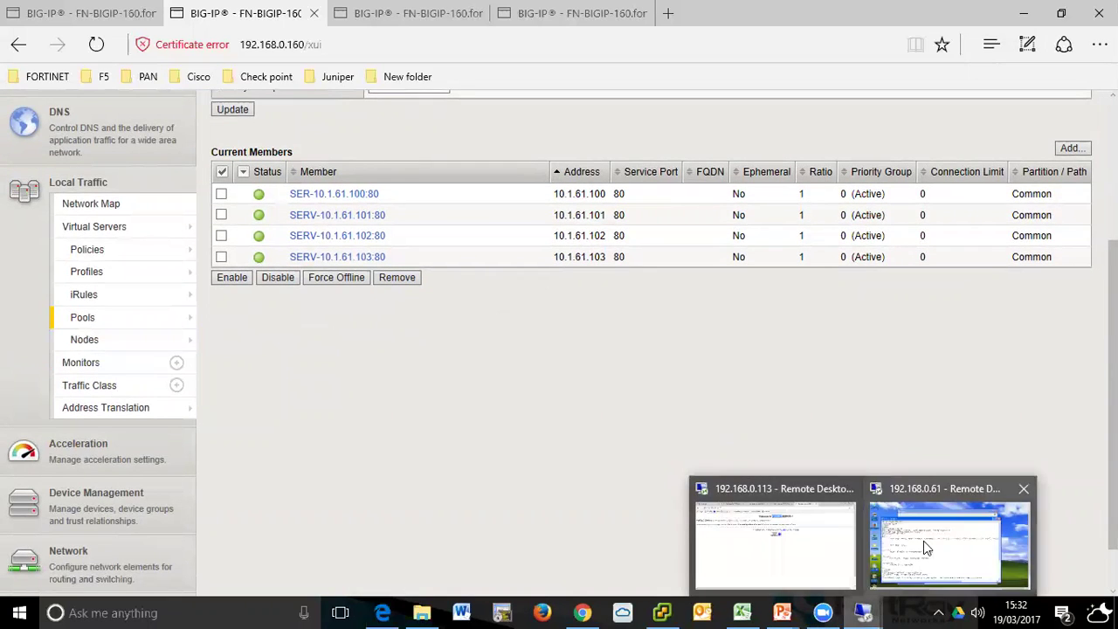
- Save the index page on 192.168.0.61, then minimize Notepad and the htdocs window
click(924, 541)
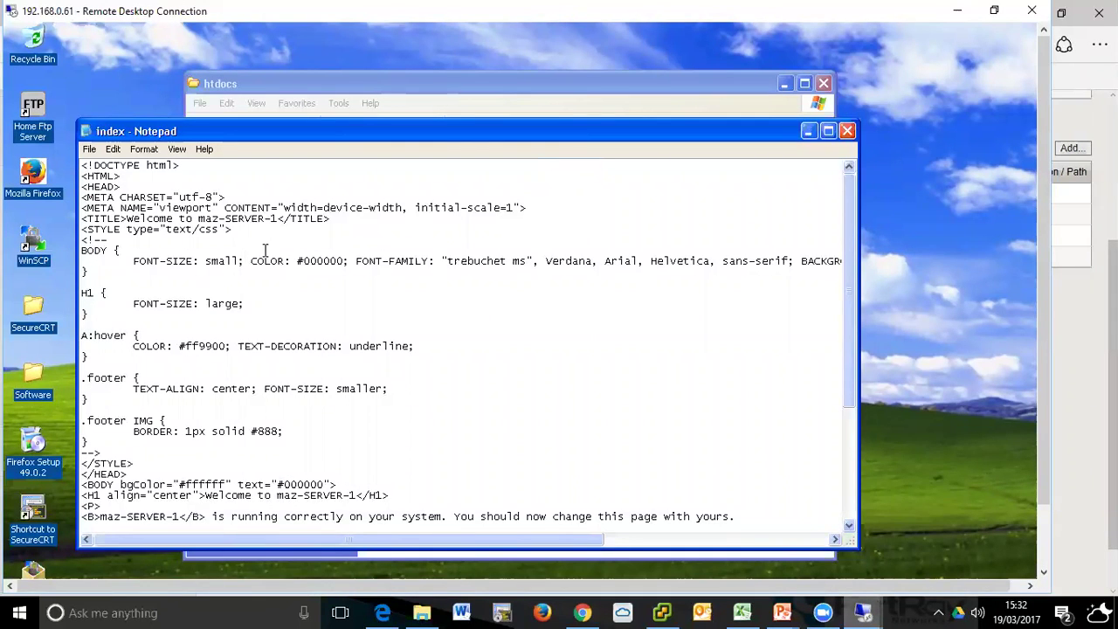
click(89, 149)
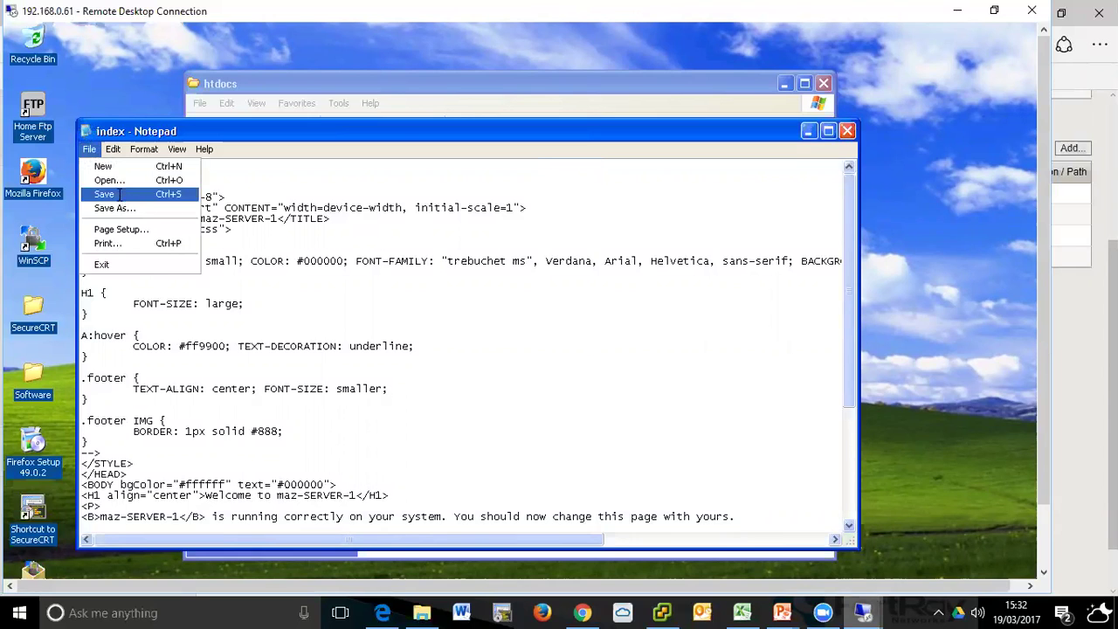
click(104, 193)
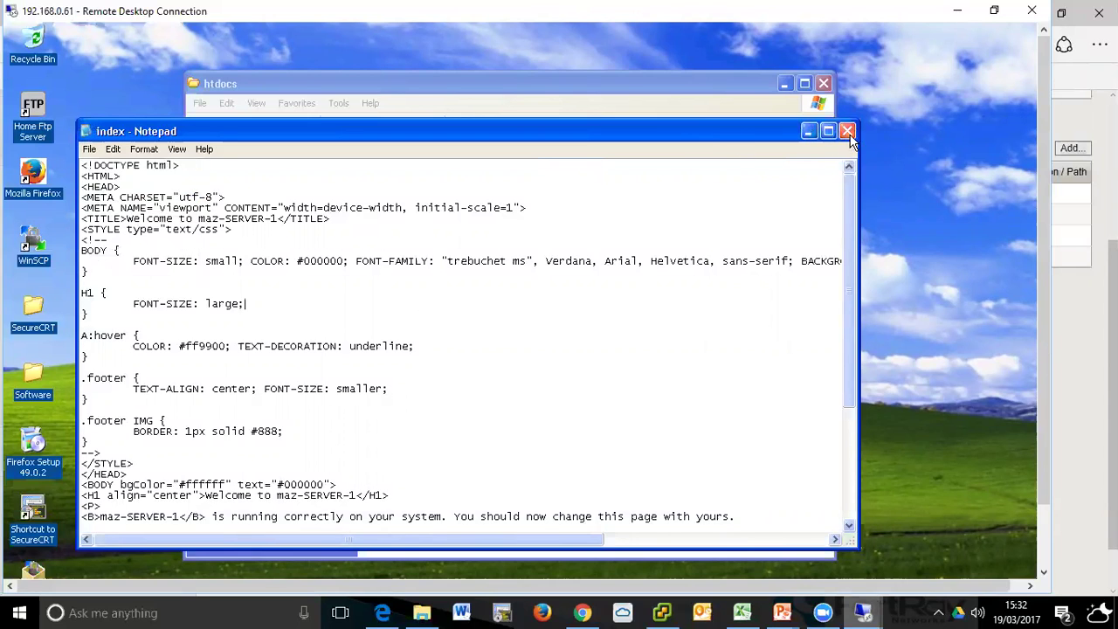
click(810, 132)
click(786, 83)
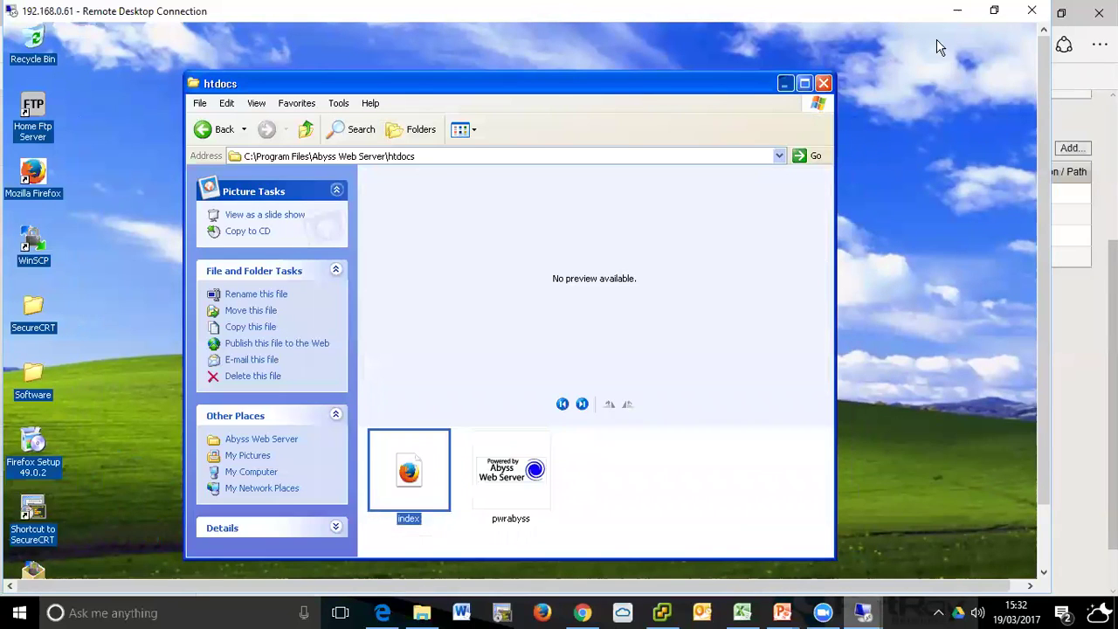
- Minimize the remote session and reload the MAZ-2-POOL members page to refresh member health
click(957, 11)
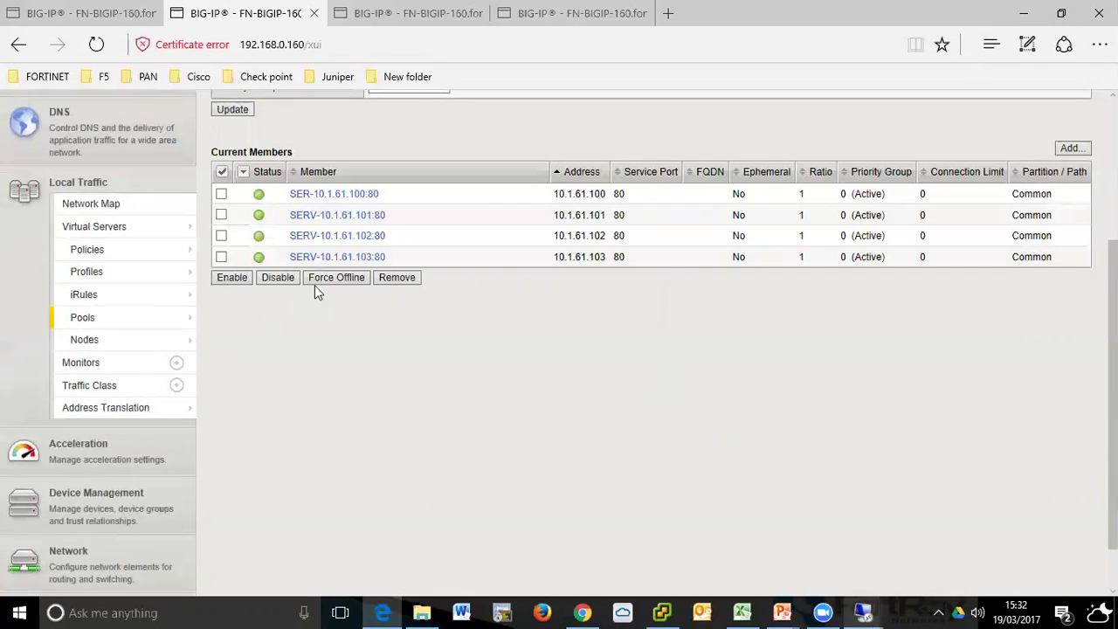
scroll(288, 309, up, 3)
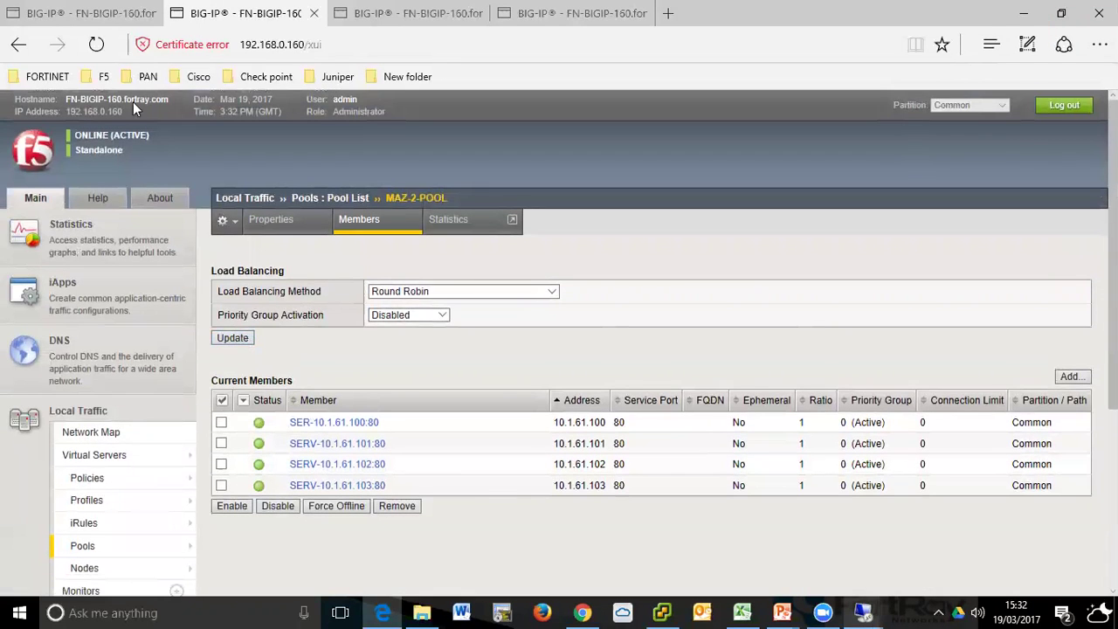
click(96, 44)
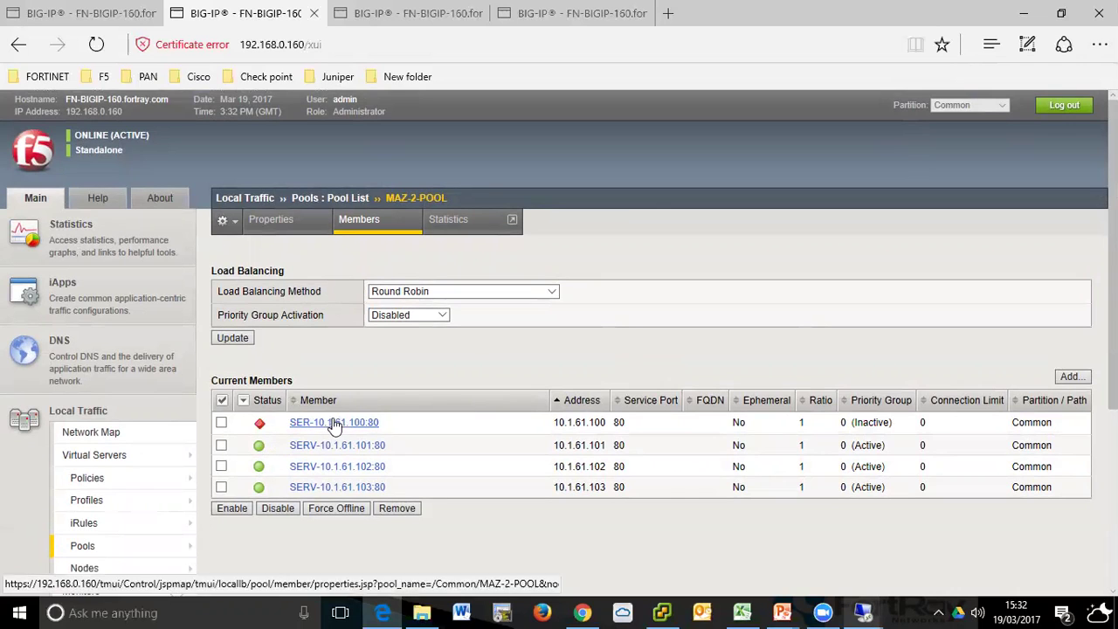
scroll(340, 385, down, 2)
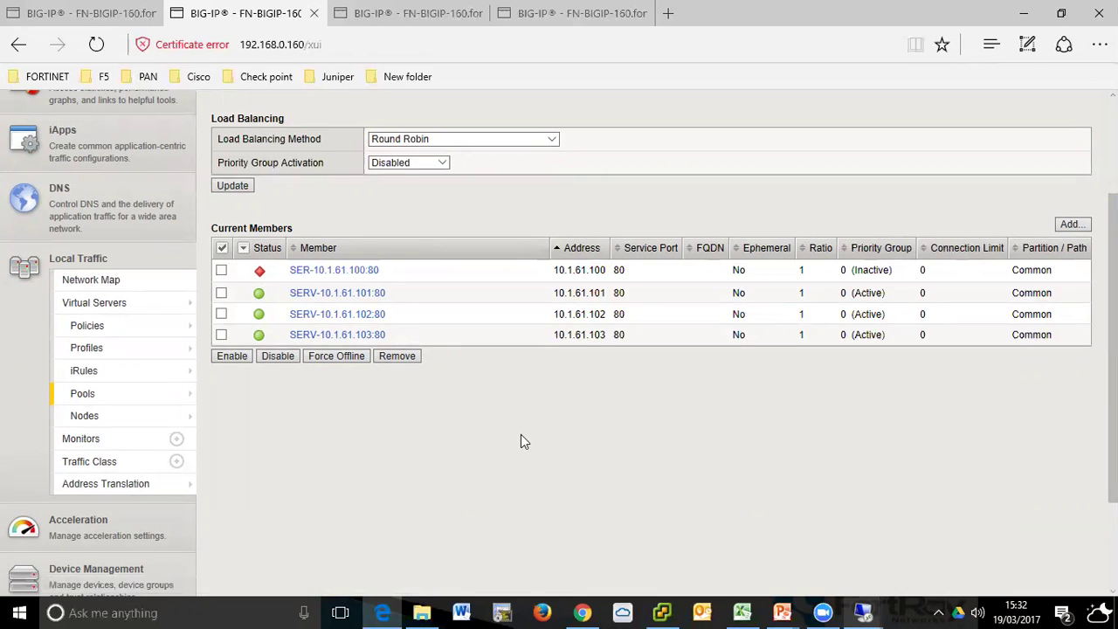
mouse_move(102, 398)
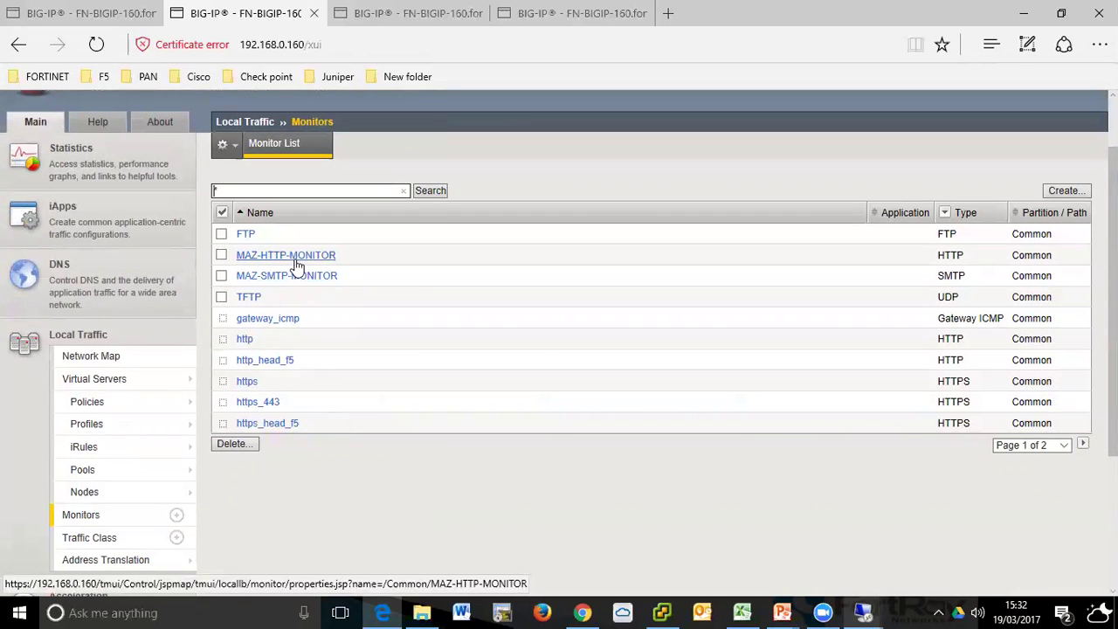
- Replace MAZ-HTTP-MONITOR's receive string FORTRAY with maz
scroll(460, 322, down, 2)
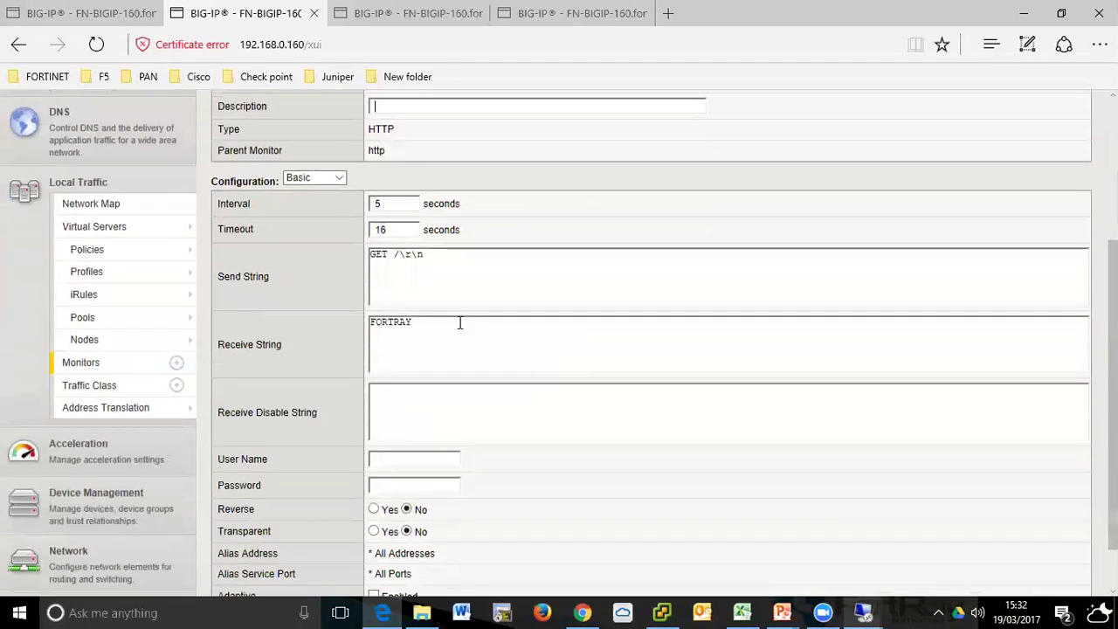
double_click(417, 323)
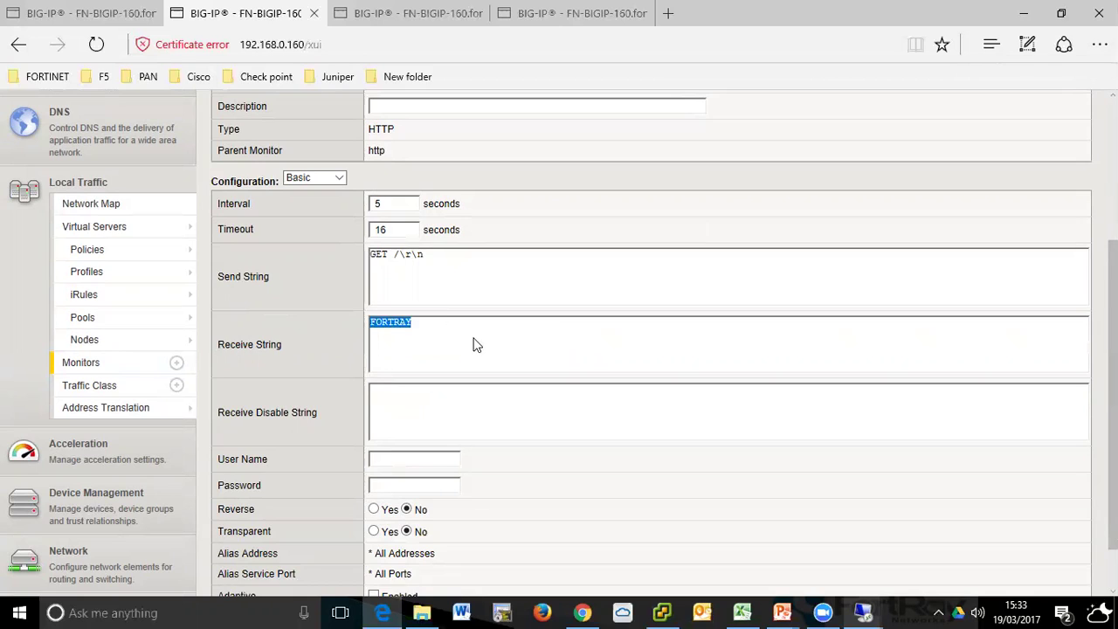
drag(425, 254, 349, 242)
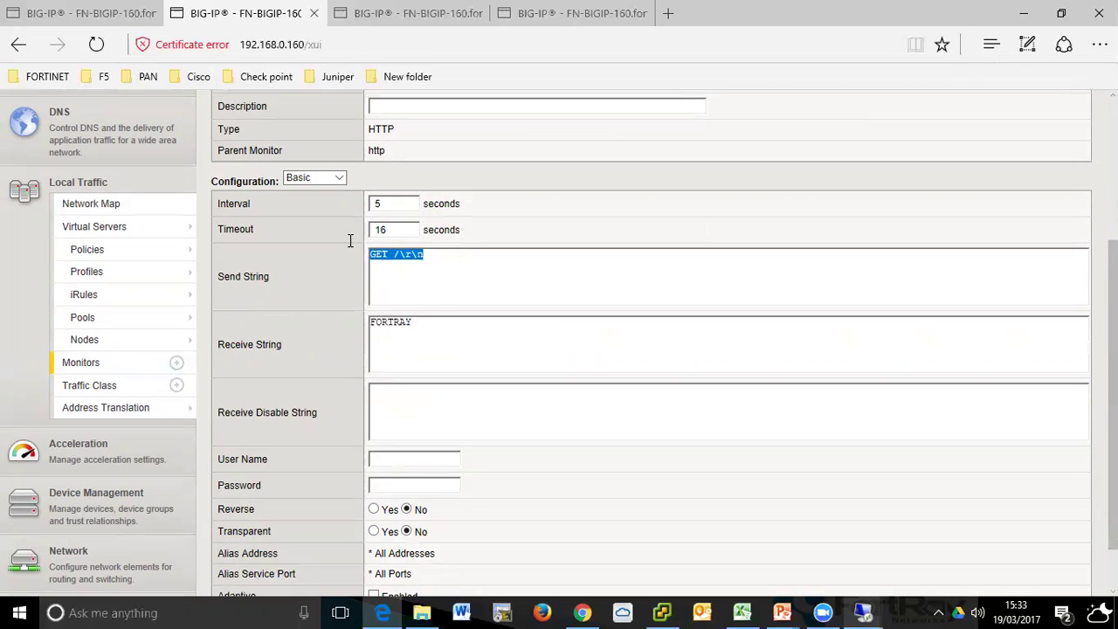
drag(425, 324, 363, 316)
click(429, 331)
scroll(510, 368, up, 3)
scroll(511, 369, down, 3)
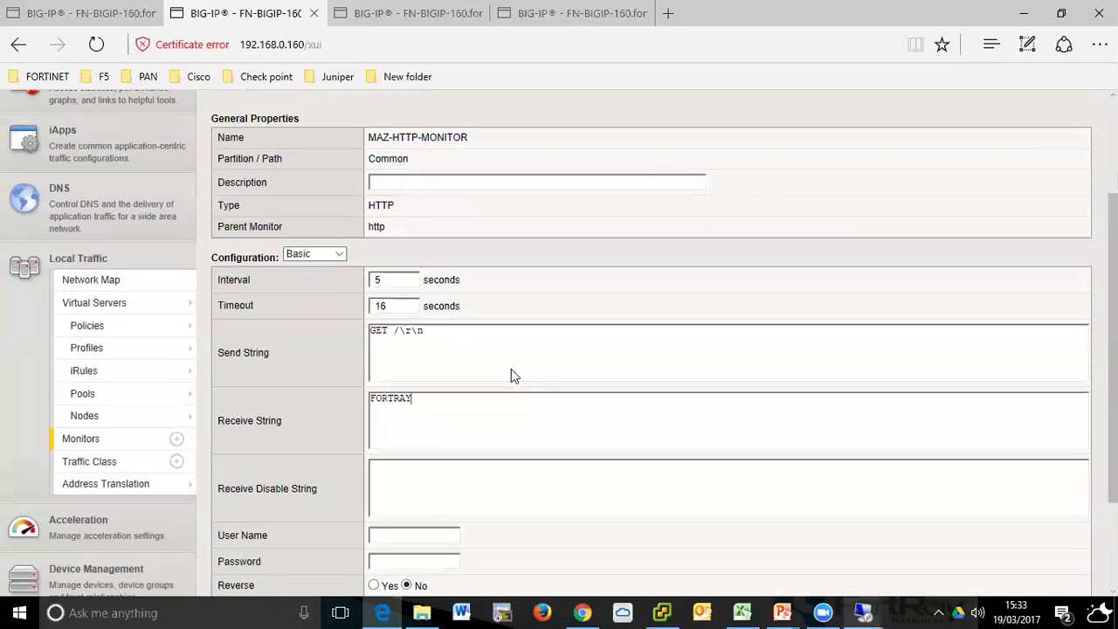
key(BackSpace)
key(BackSpace)
key(BackSpace)
key(BackSpace)
key(BackSpace)
key(BackSpace)
key(BackSpace)
text(maz)
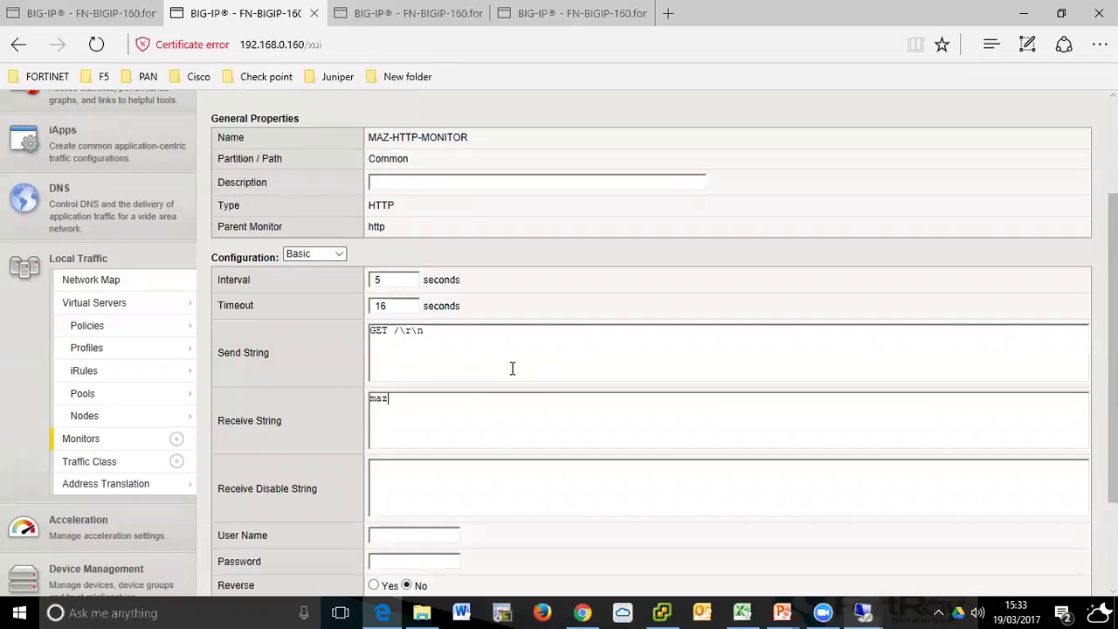
scroll(513, 369, down, 3)
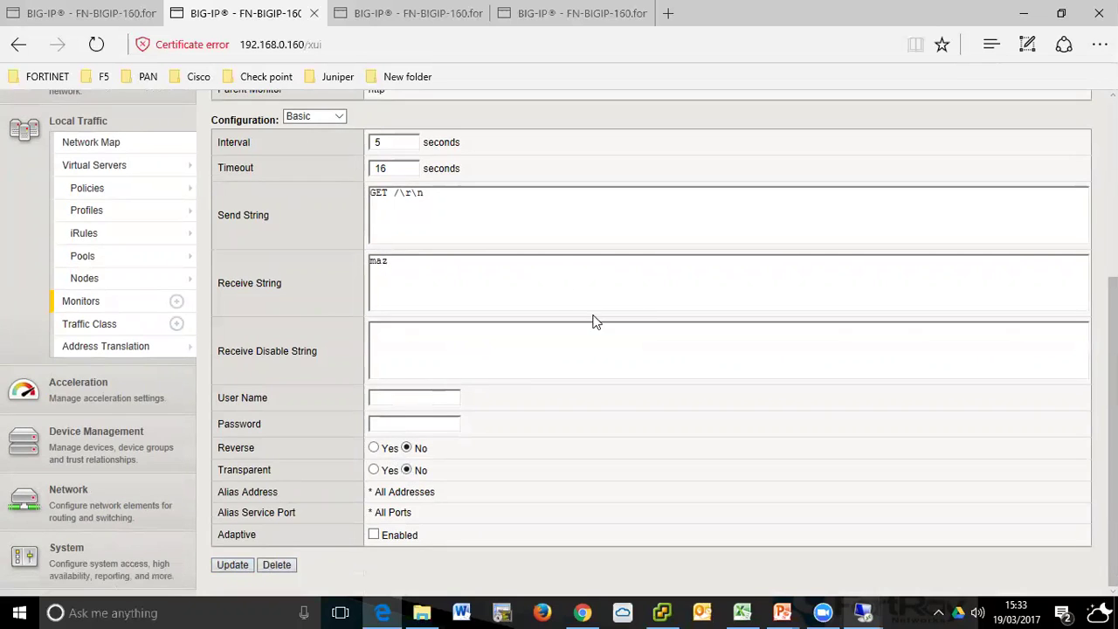
scroll(594, 320, up, 5)
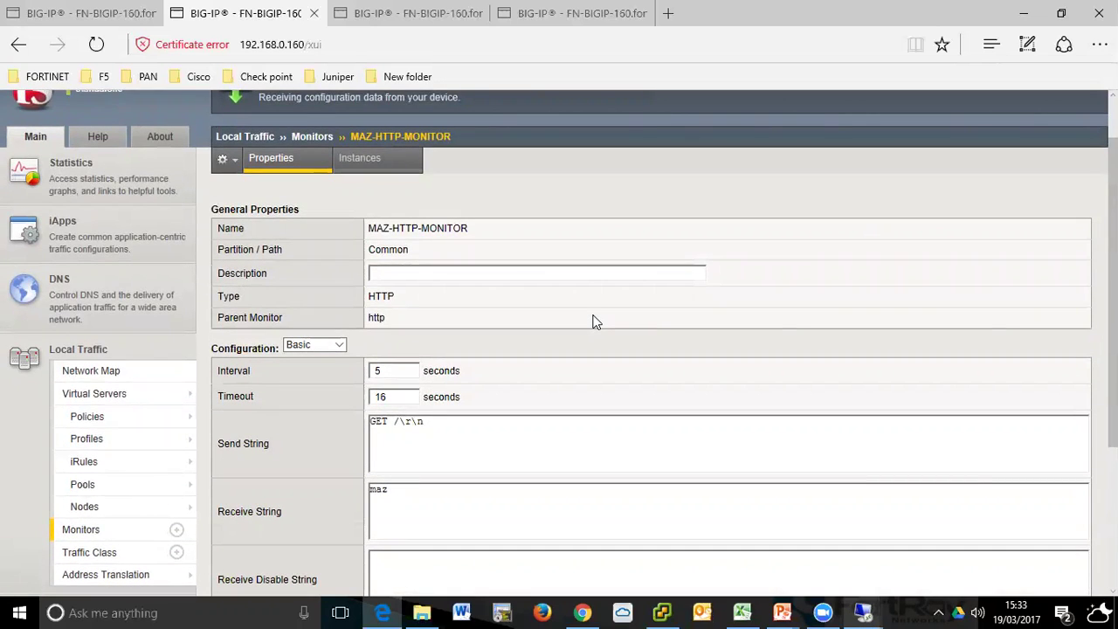
scroll(682, 389, down, 5)
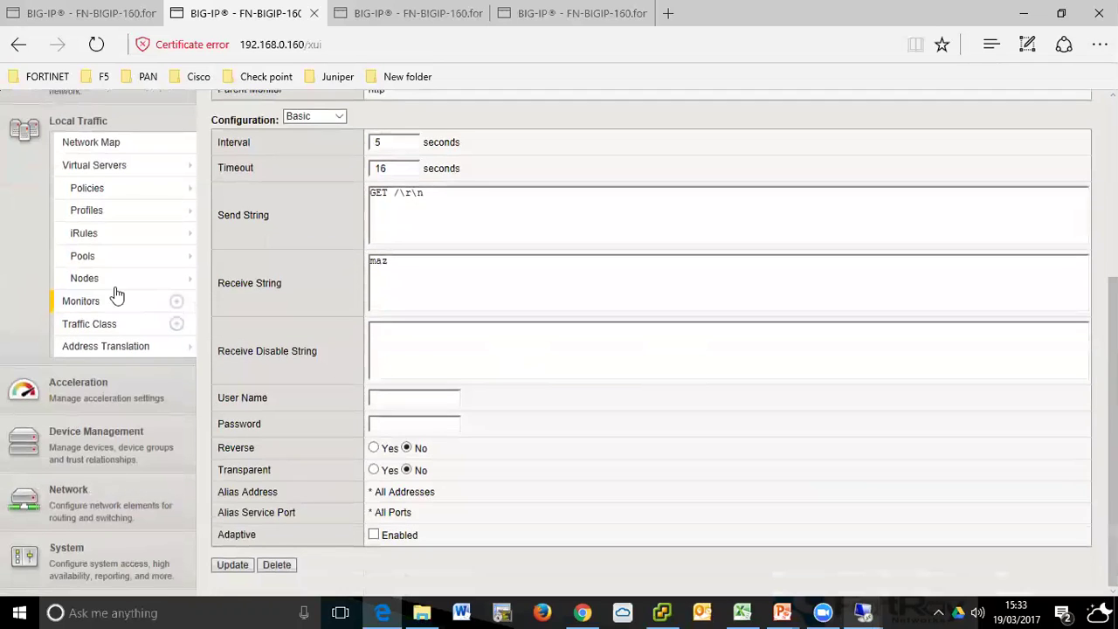
- Open MAZ-2-POOL's settings from the pool list
mouse_move(87, 258)
click(257, 253)
click(336, 310)
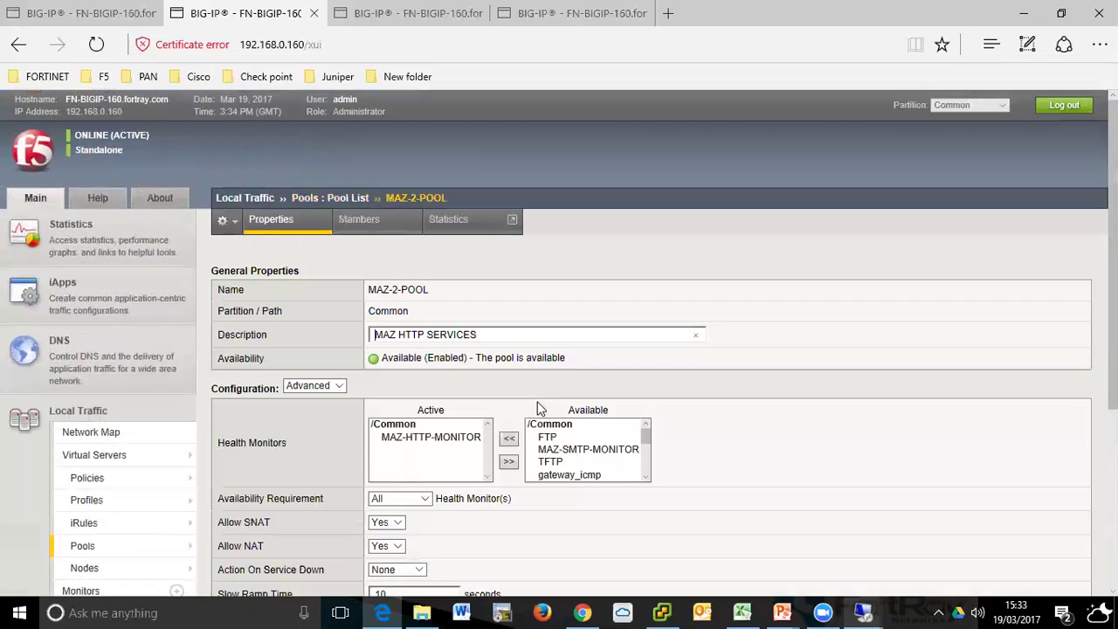
- Reload MAZ-2-POOL's members to see only 10.1.61.100 up, then switch to the 192.168.0.61 remote desktop
click(356, 222)
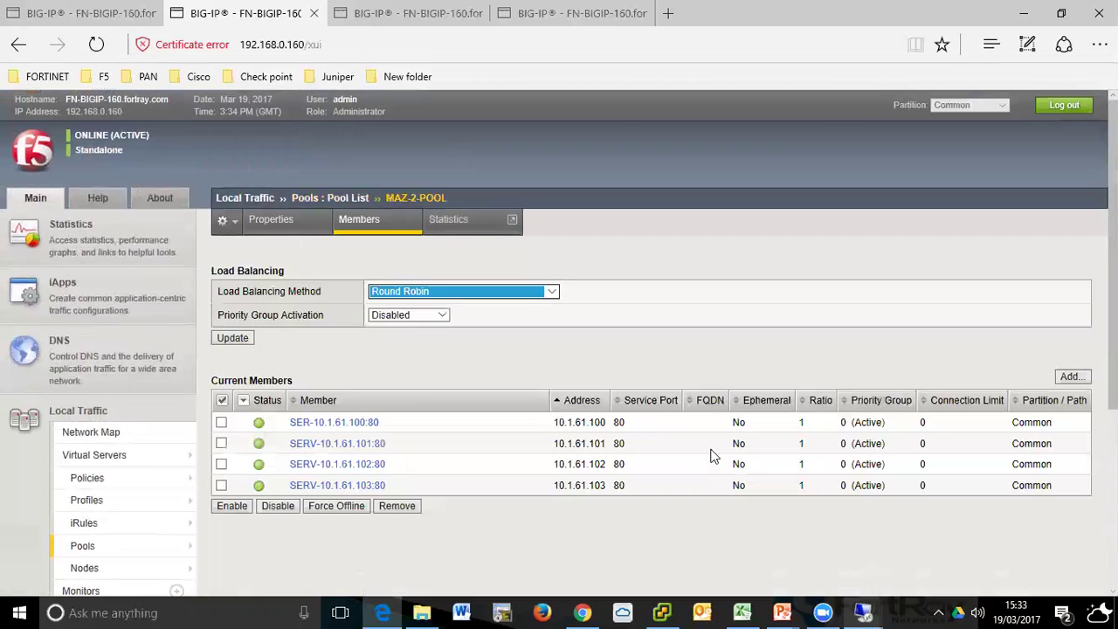
click(96, 44)
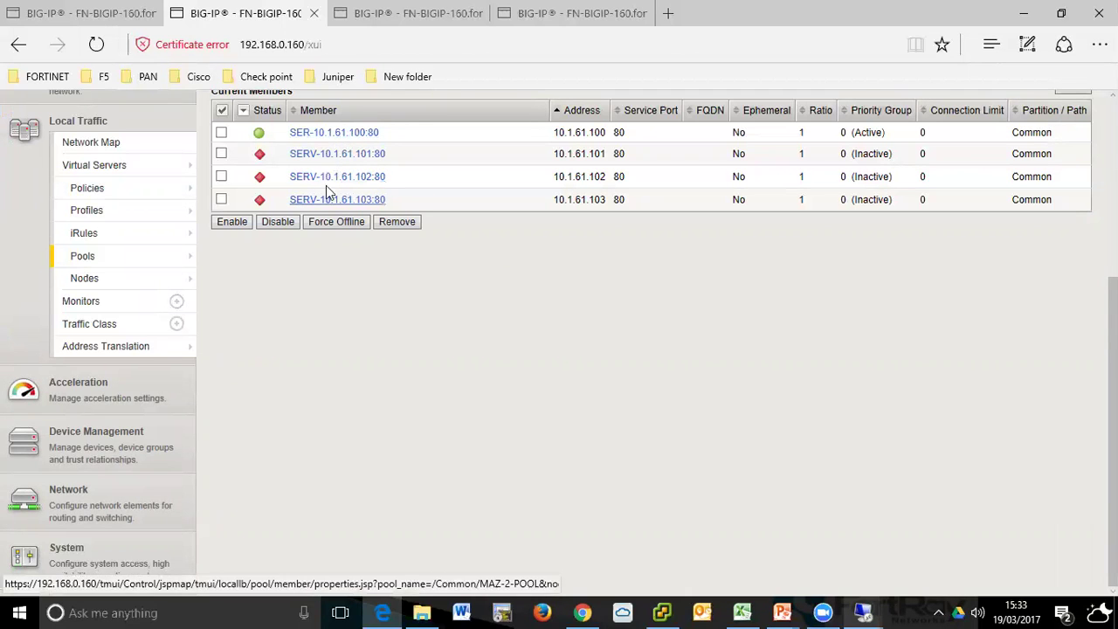
scroll(341, 189, up, 2)
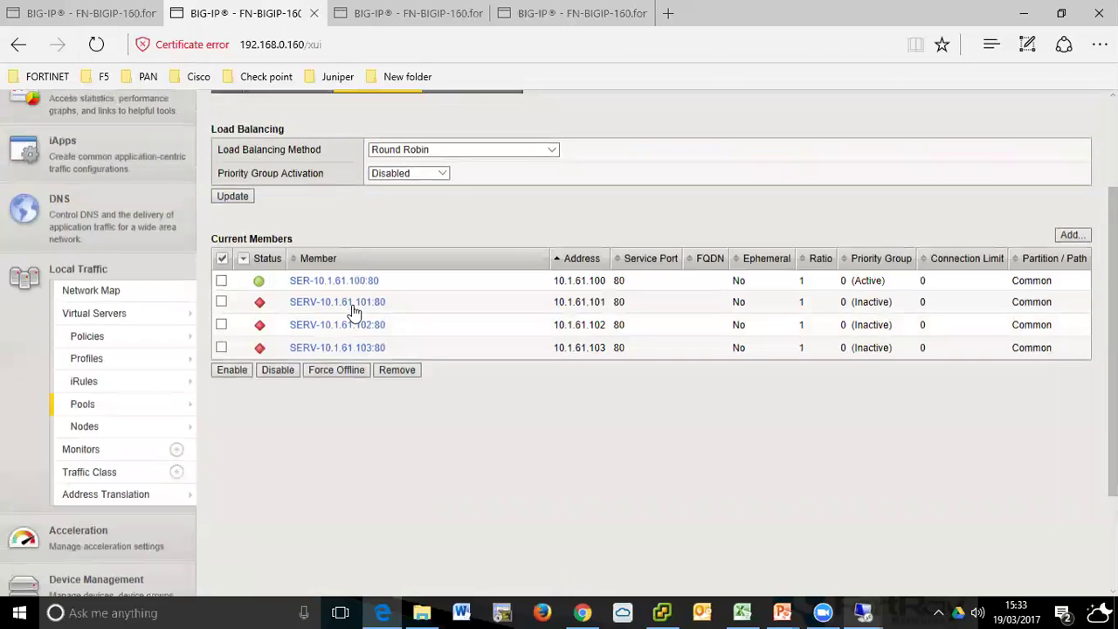
scroll(354, 314, up, 1)
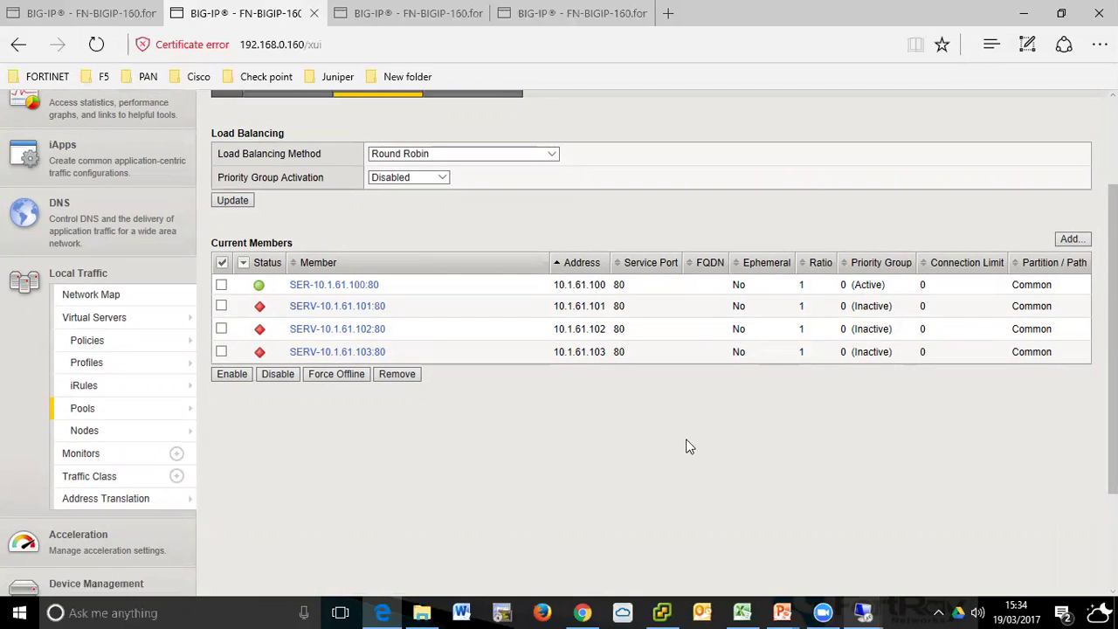
mouse_move(863, 611)
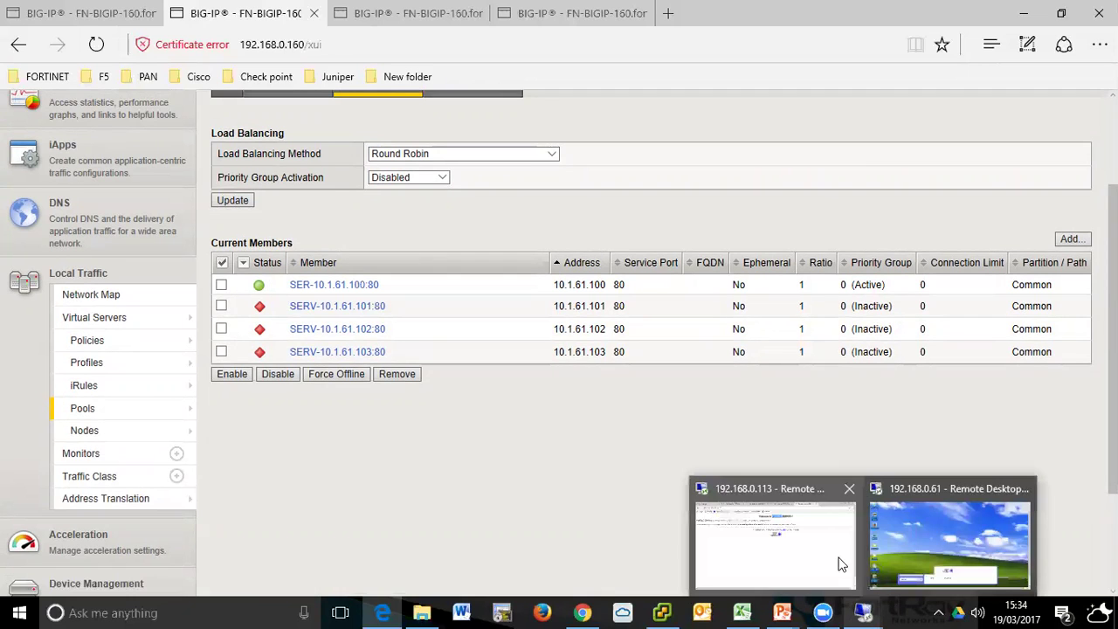
click(927, 552)
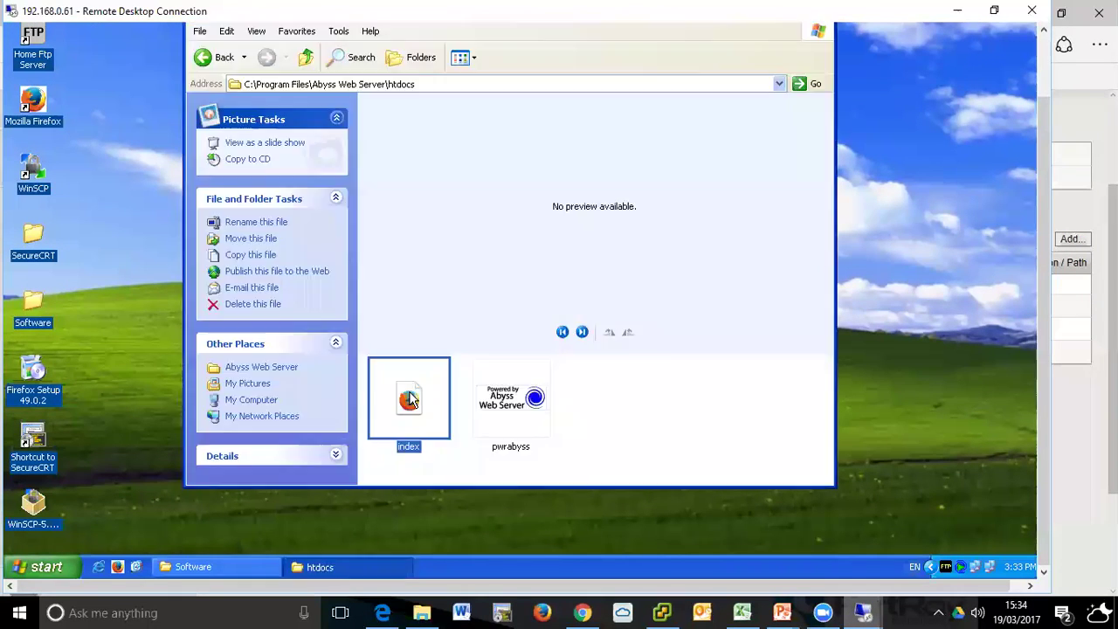
- Open the backend index page file in Notepad
right_click(409, 395)
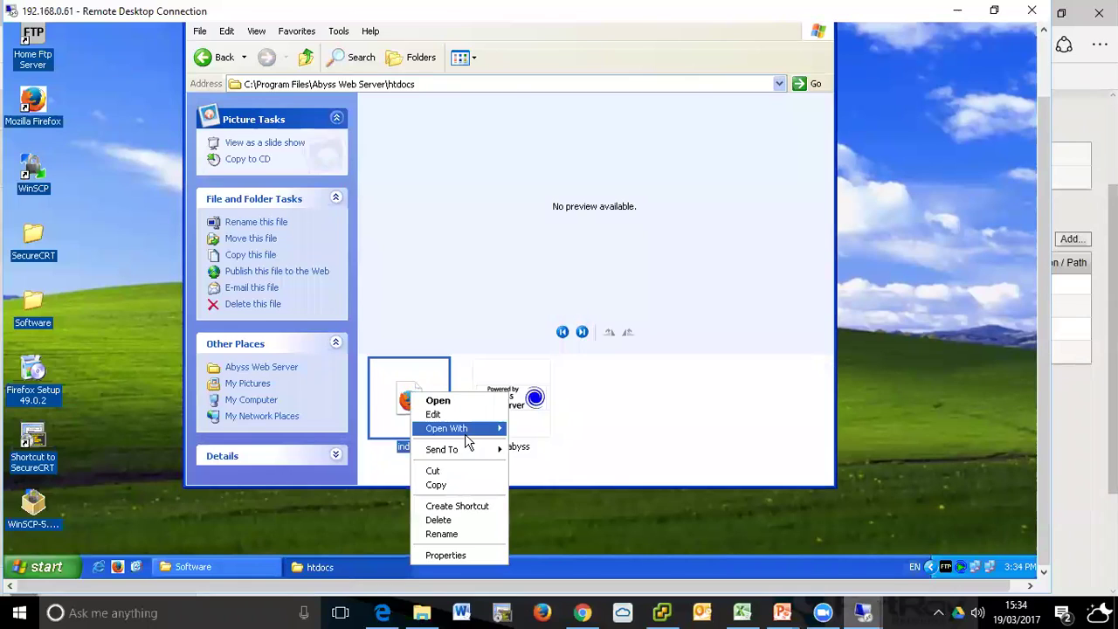
mouse_move(467, 437)
click(541, 461)
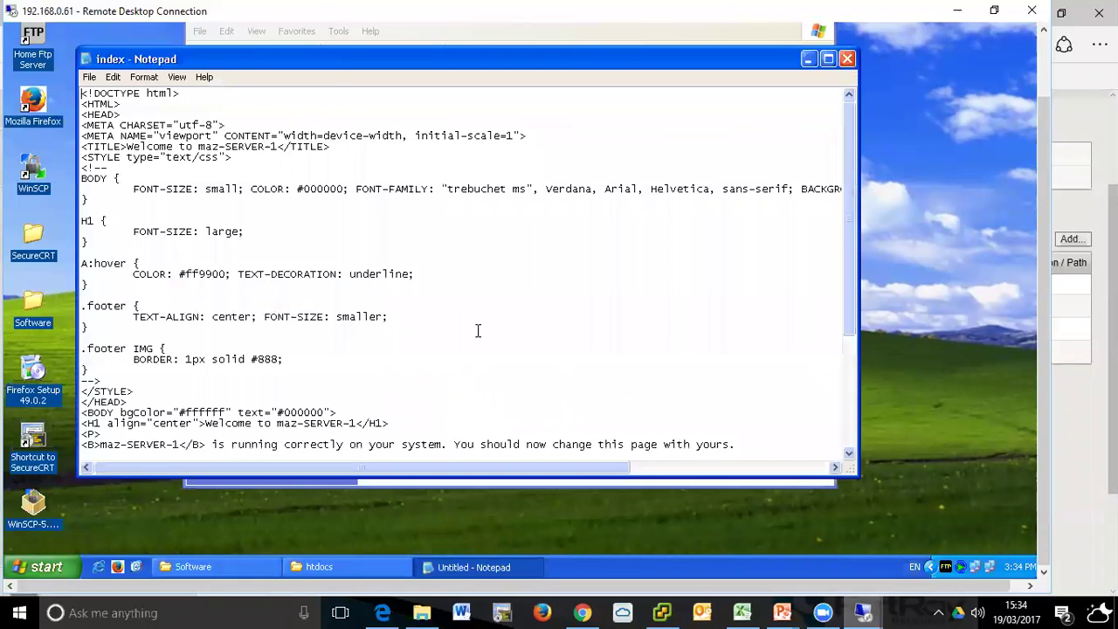
key(ctrl+f)
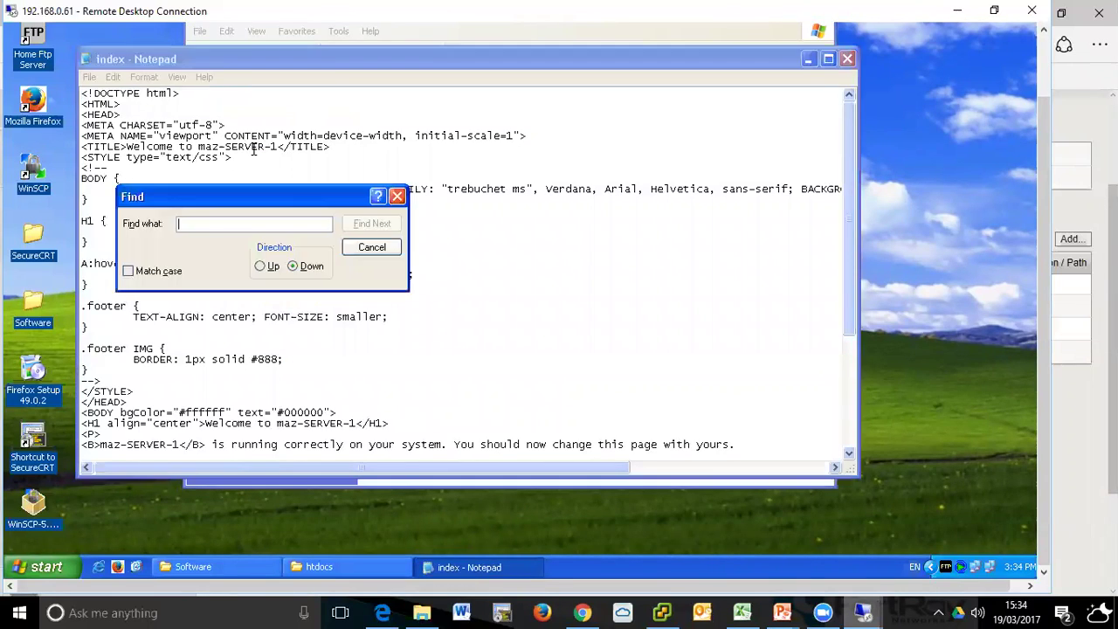
key(Escape)
- Replace every occurrence of maz in the page with FORTRAY
click(113, 77)
drag(336, 191, 329, 184)
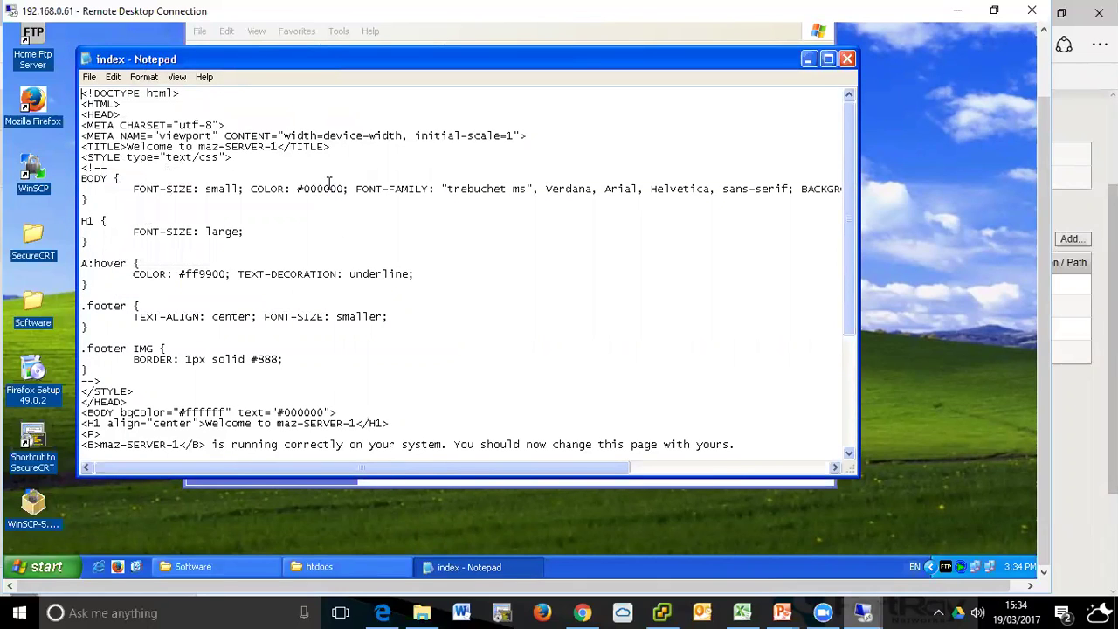
click(113, 77)
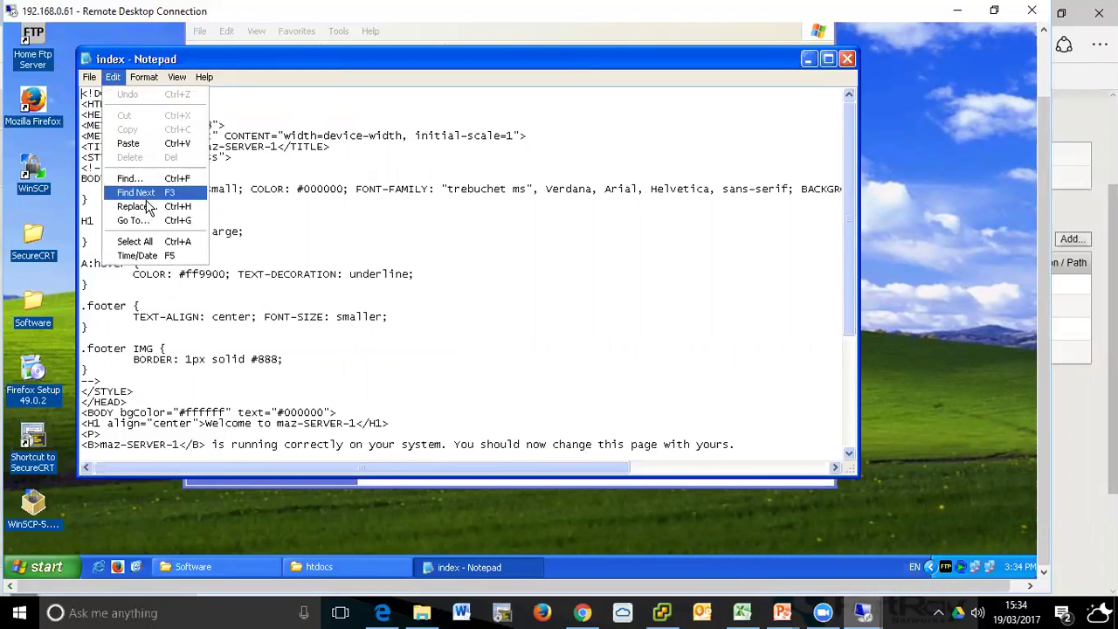
click(137, 206)
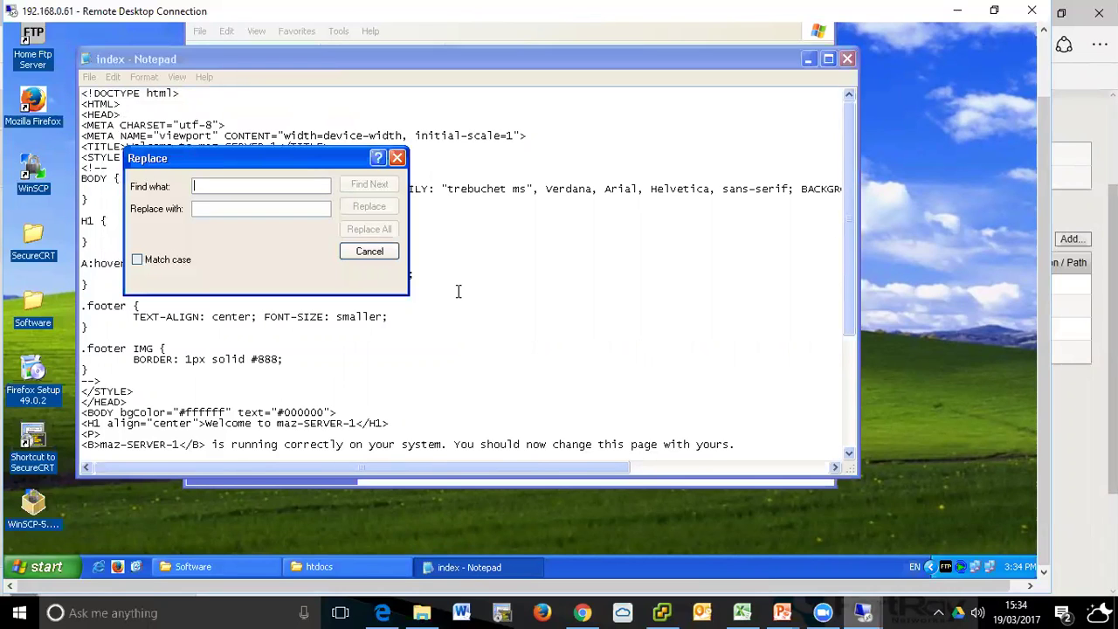
text(maz)
key(Tab)
text(FORTRAY)
click(376, 230)
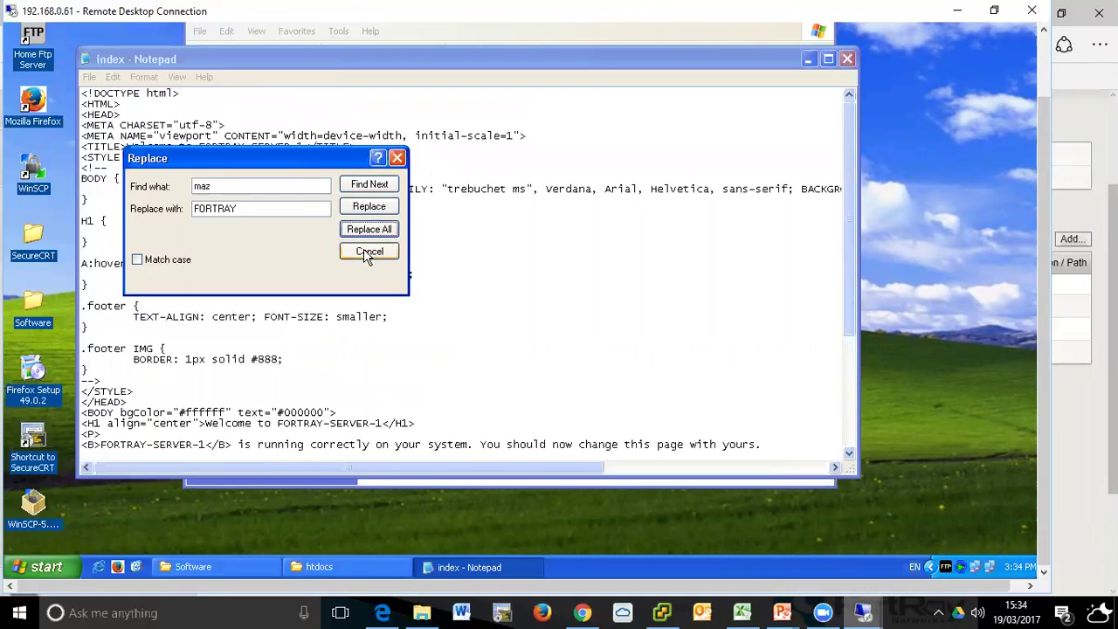
click(367, 252)
- Save the edited index page and return to the BIG-IP browser
click(89, 77)
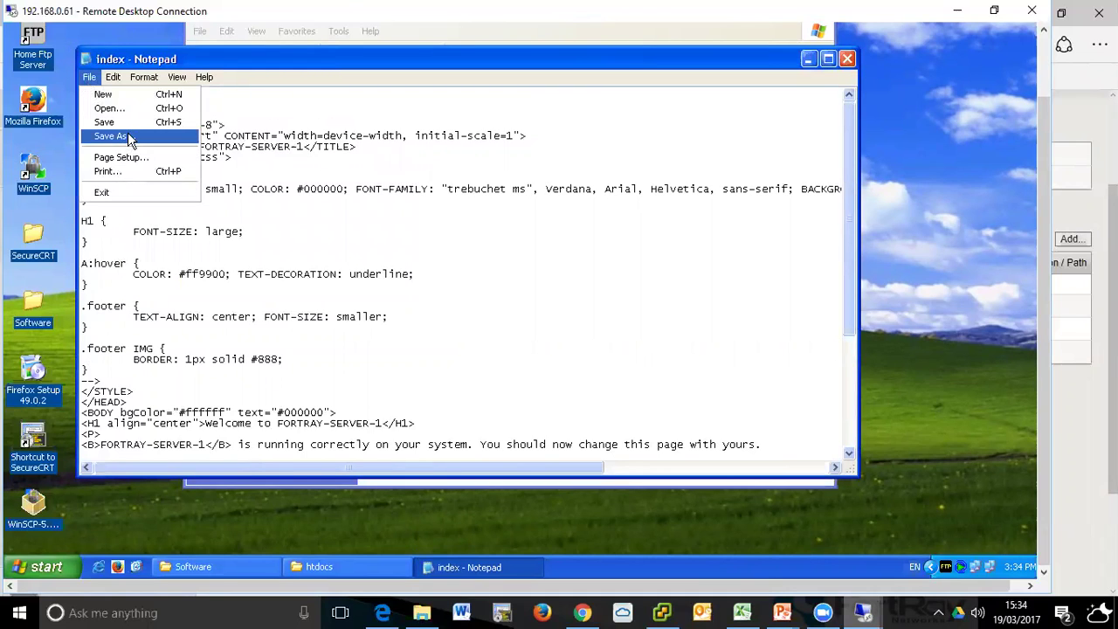
click(141, 122)
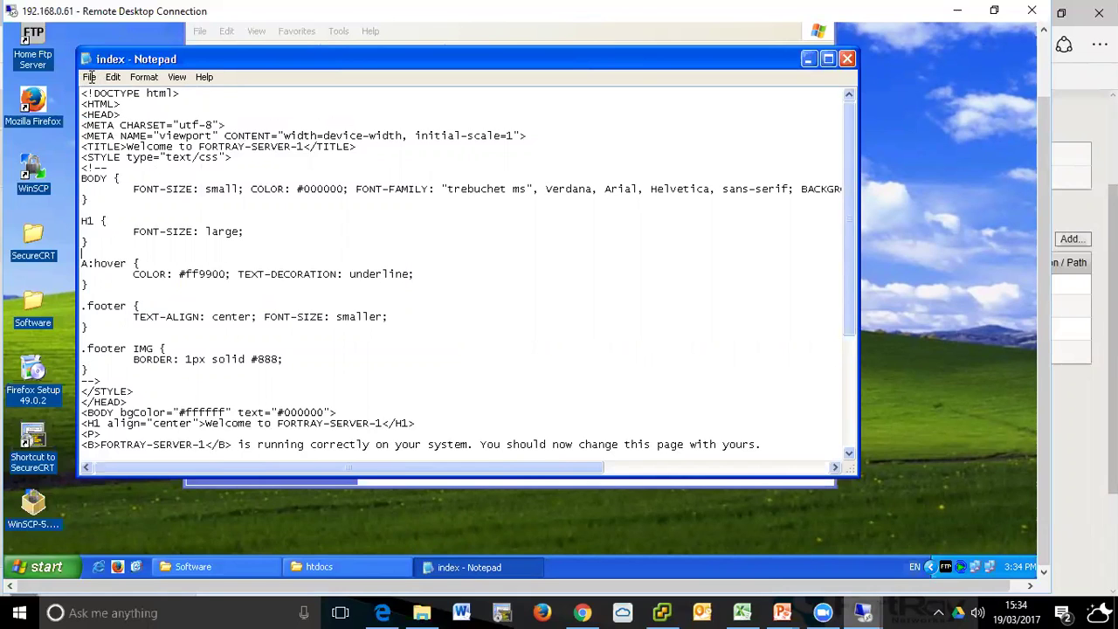
click(174, 166)
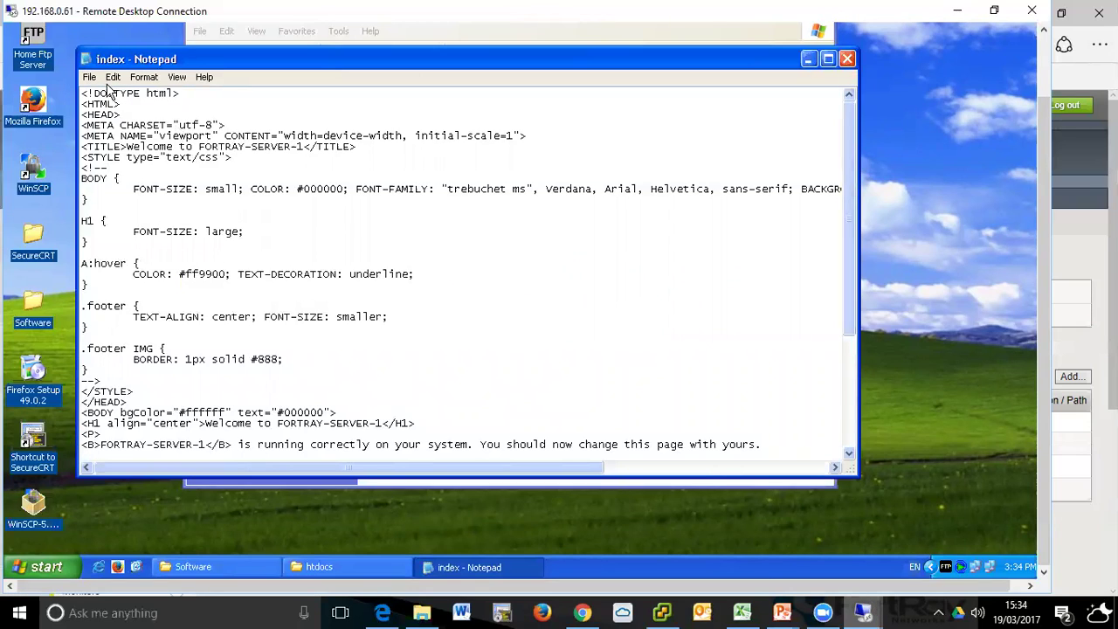
scroll(94, 78, down, 3)
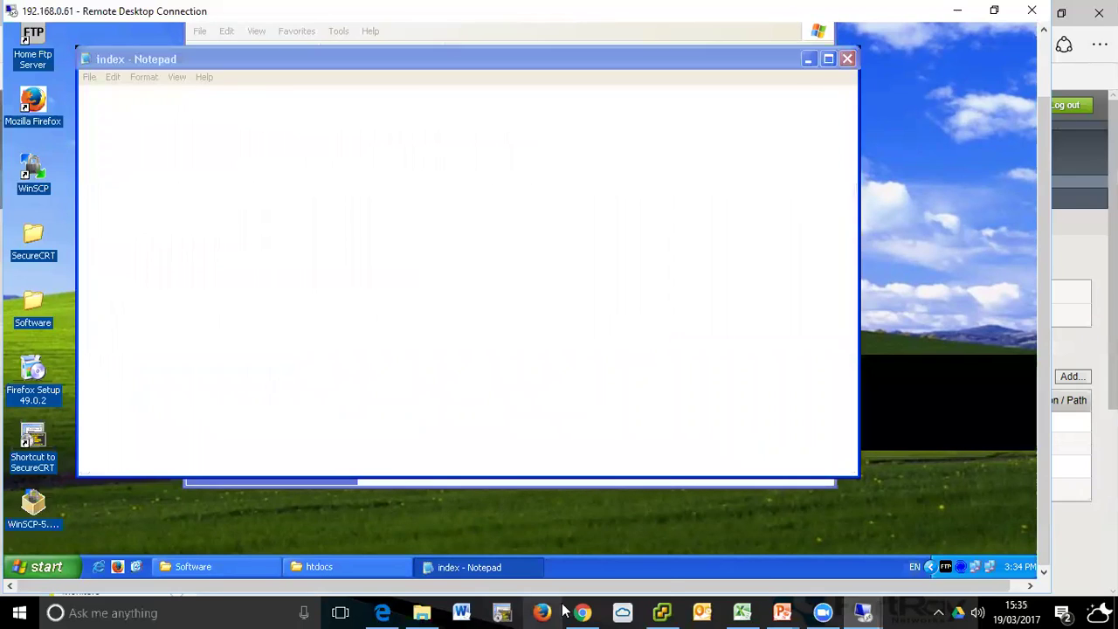
click(384, 613)
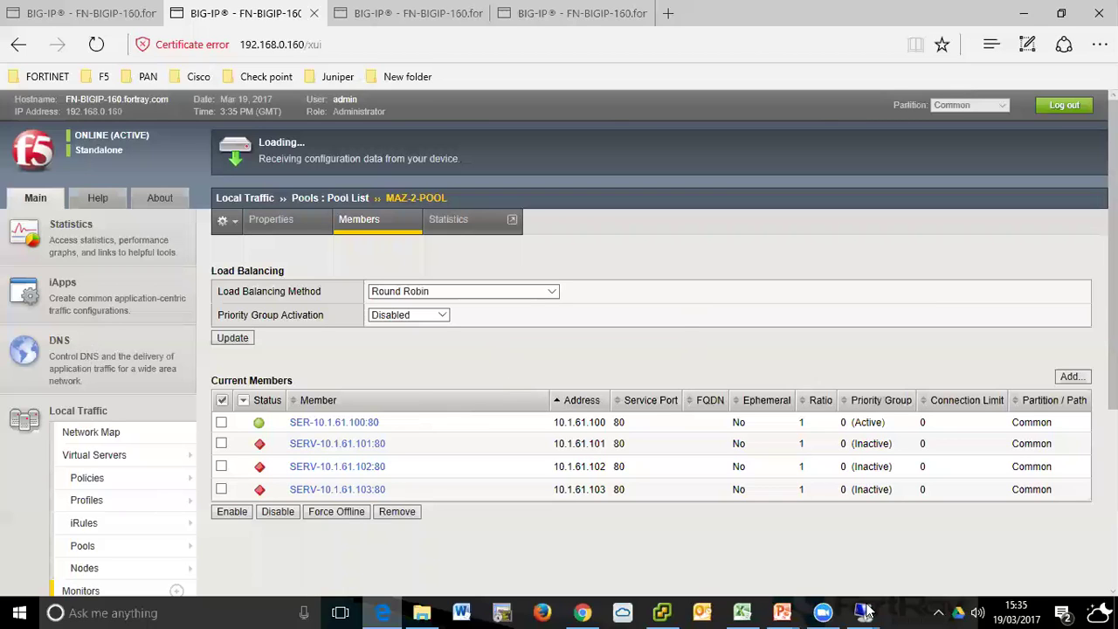
- Bring the browser back into focus and review MAZ-2-POOL's member list
mouse_move(863, 612)
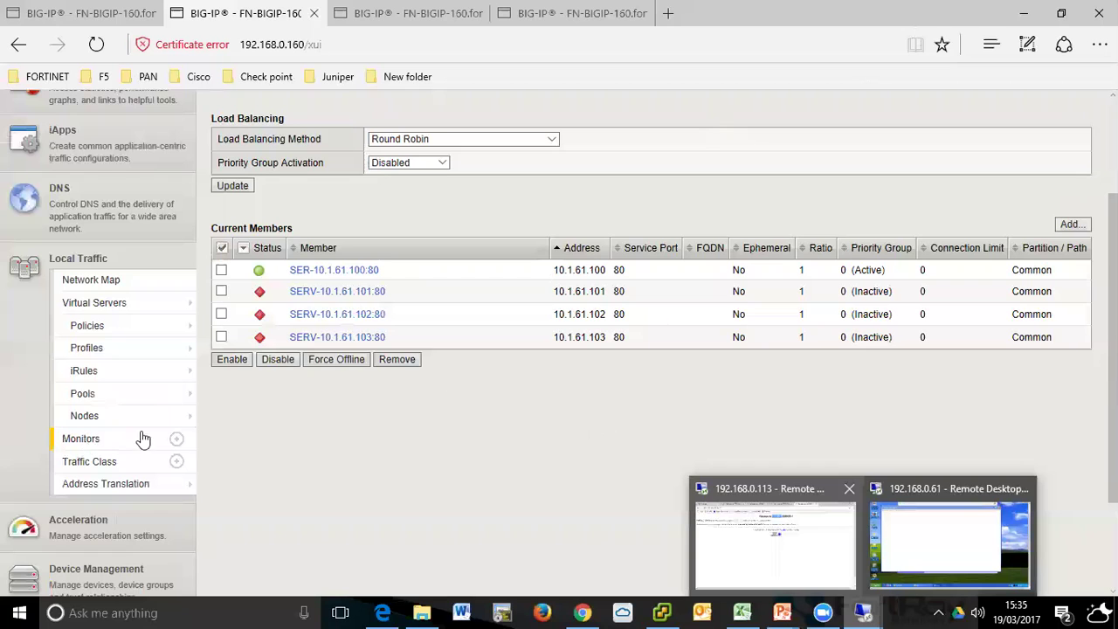
scroll(620, 437, up, 1)
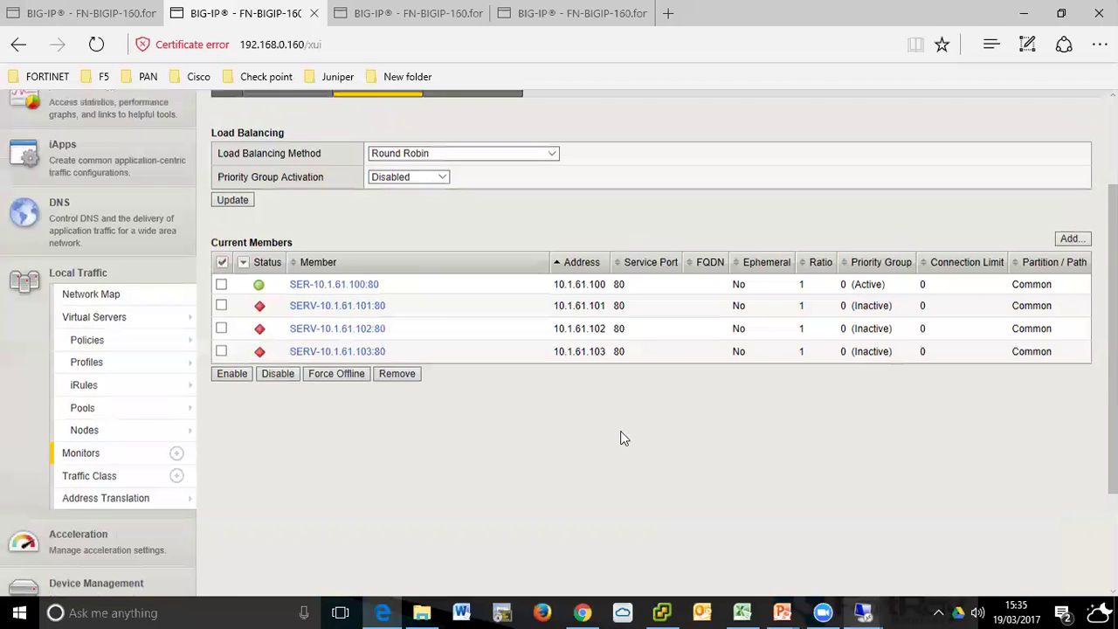
scroll(758, 335, down, 1)
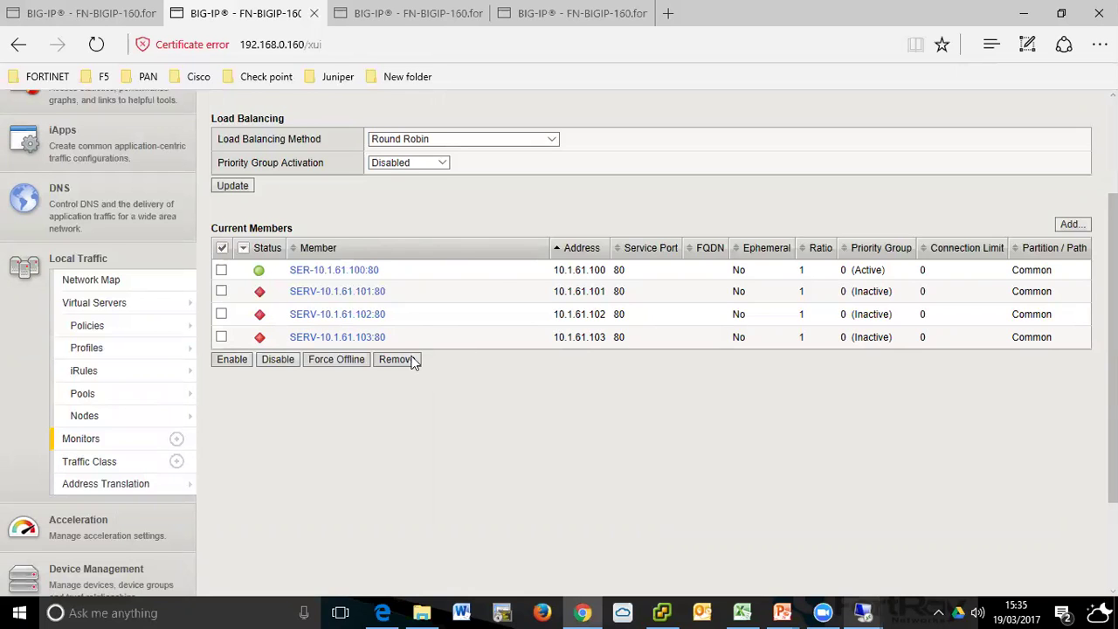
click(557, 410)
scroll(557, 410, up, 2)
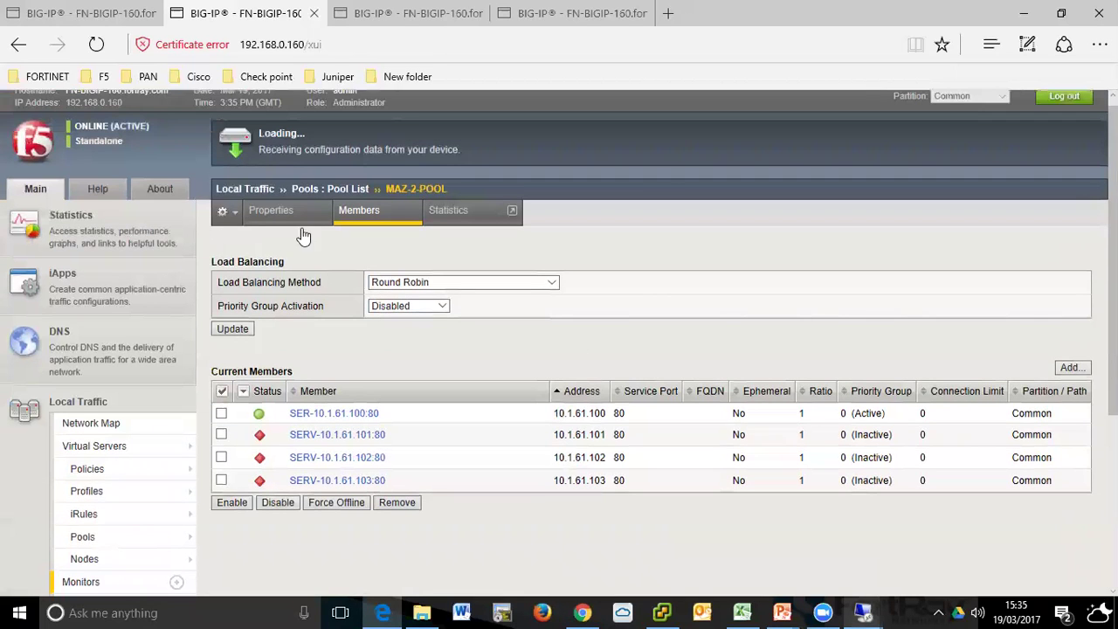
scroll(582, 309, up, 1)
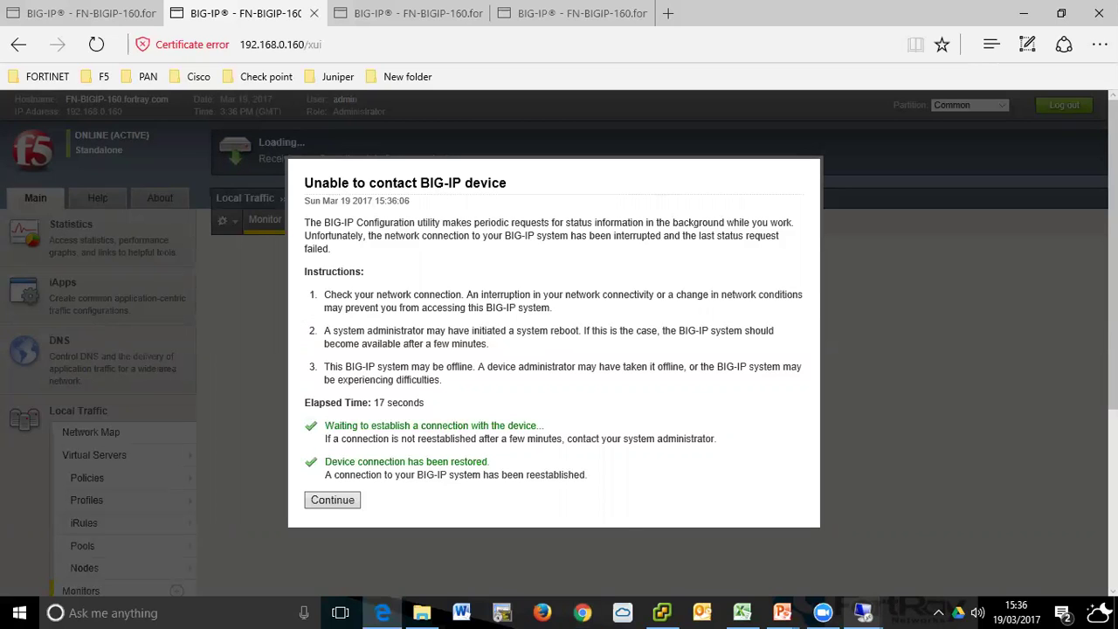
- Dismiss the lost-connection notice and move between the third and second BIG-IP tabs
click(354, 500)
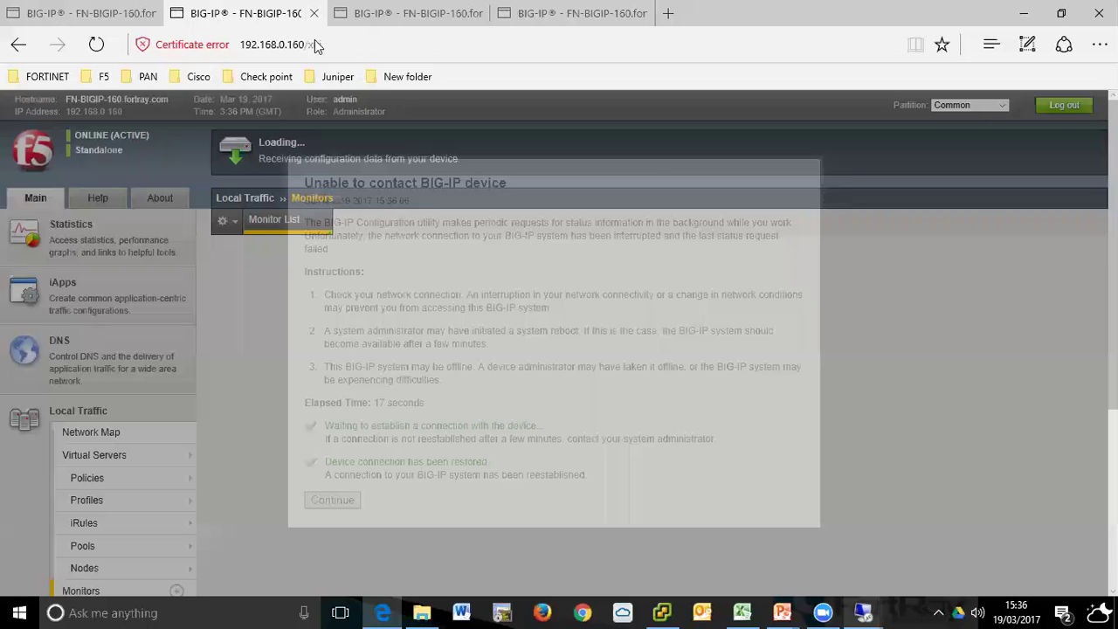
click(395, 25)
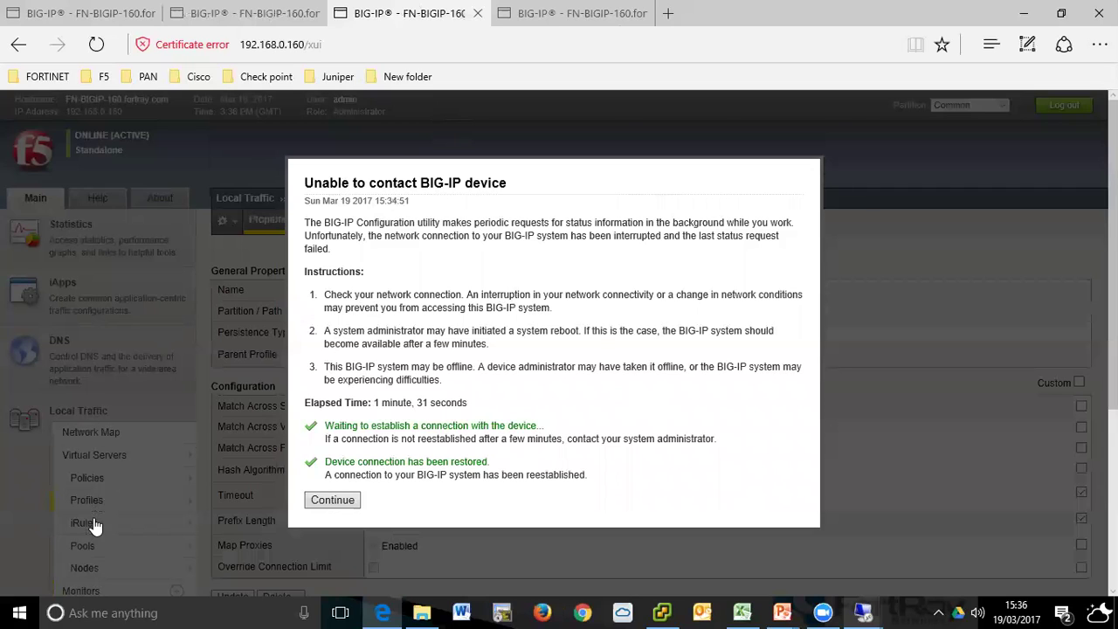
key(ctrl+shift+Tab)
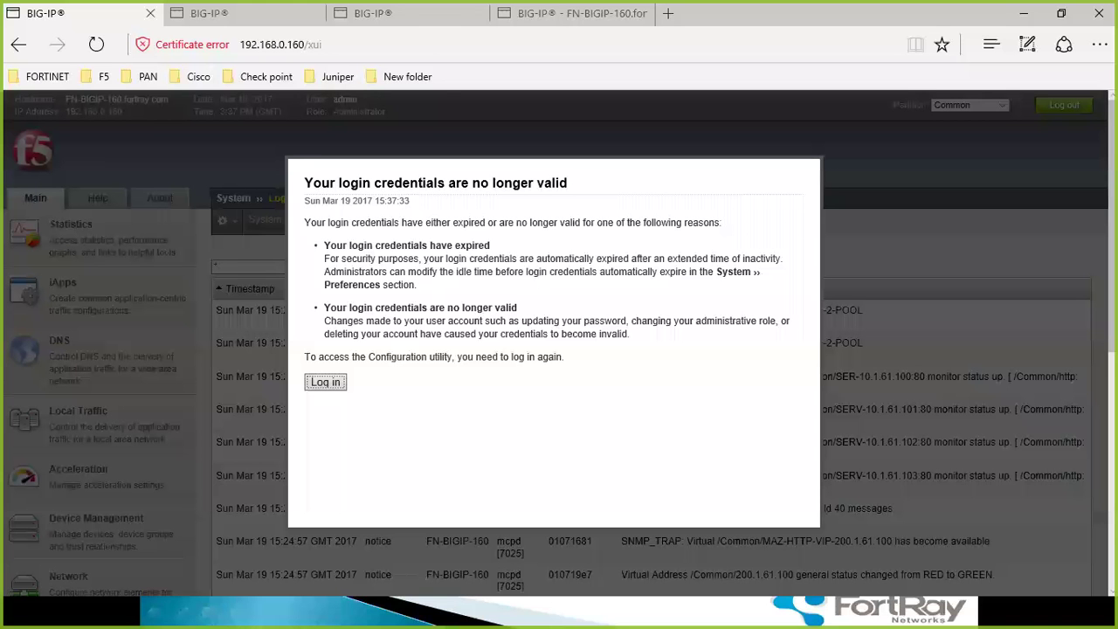
- Sign back in to BIG-IP with the admin username on the current tab
click(327, 385)
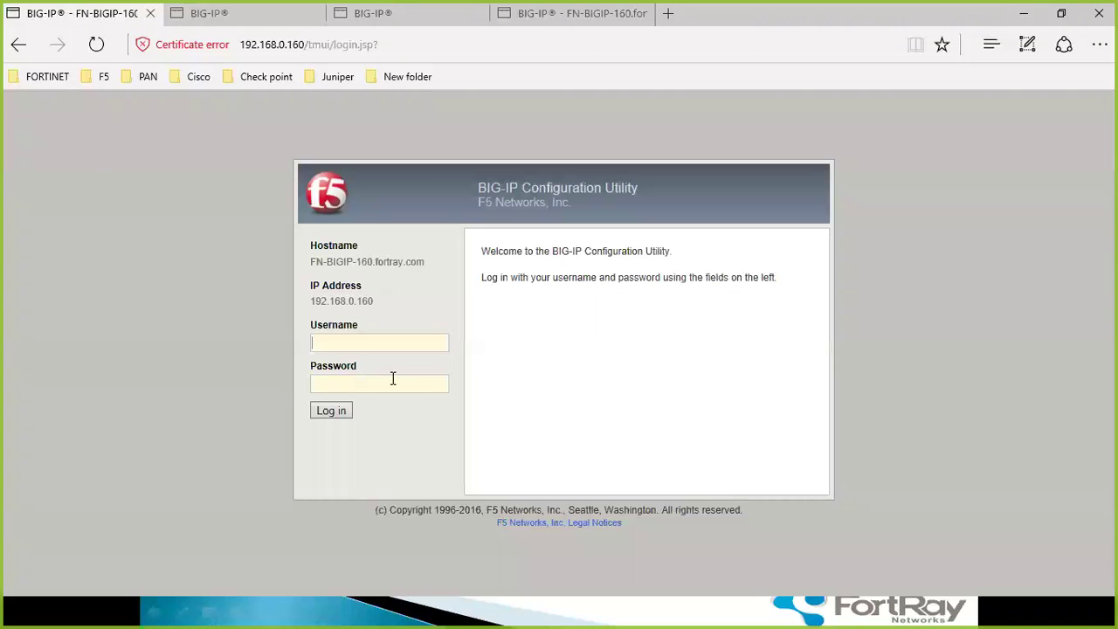
text(ADM)
key(BackSpace)
key(BackSpace)
key(BackSpace)
text(admin)
key(Tab)
key(Return)
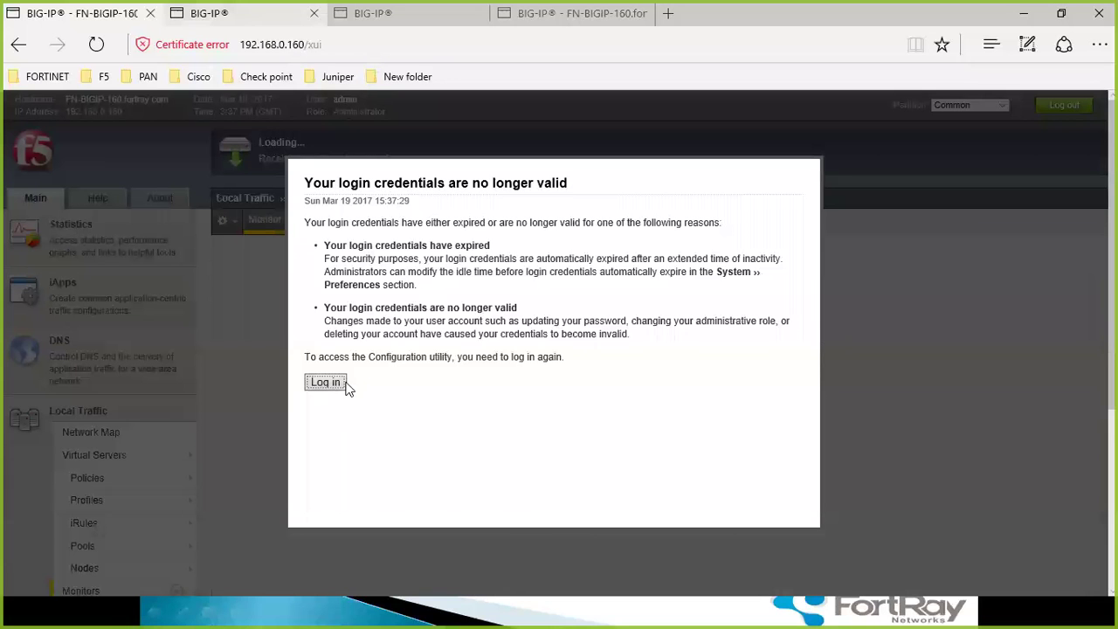
- Check each BIG-IP tab and sign in again on the third tab
click(371, 14)
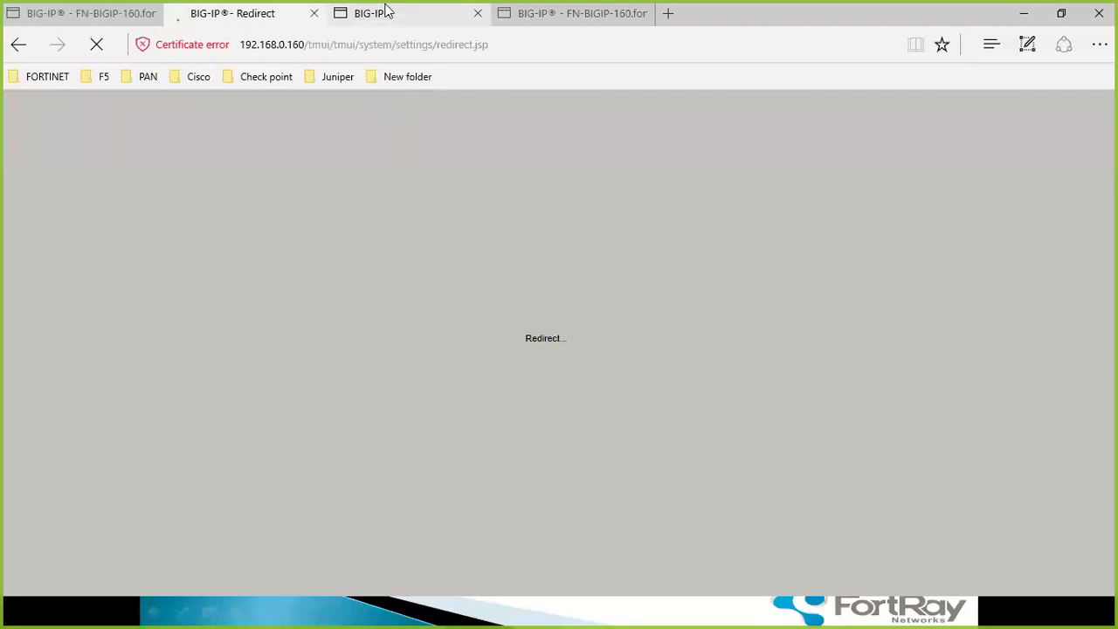
click(537, 13)
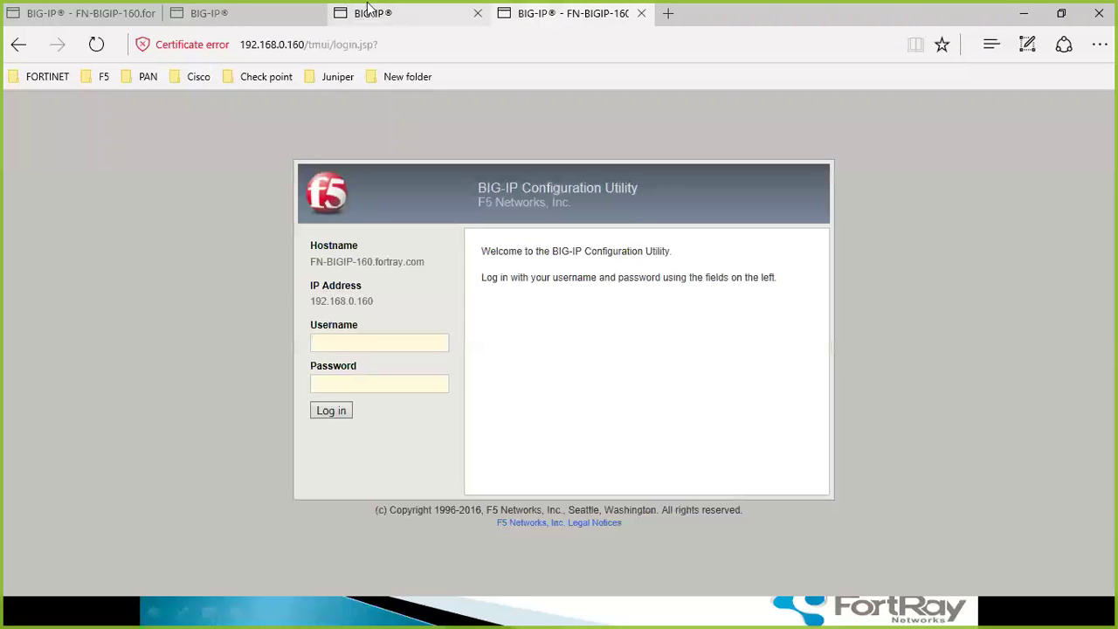
click(234, 11)
click(13, 9)
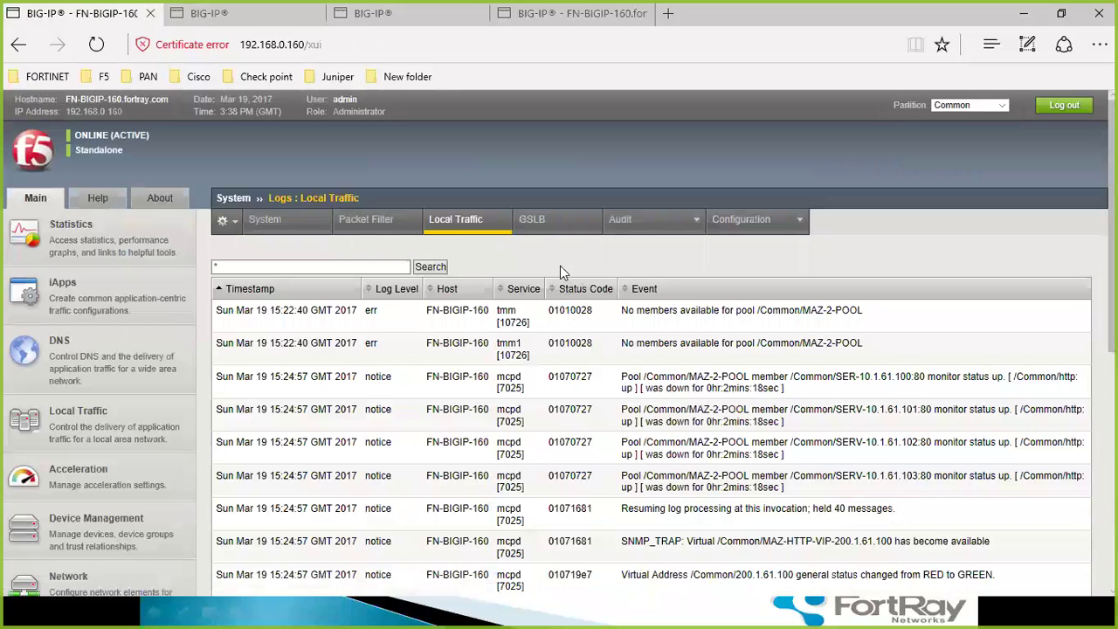
click(187, 13)
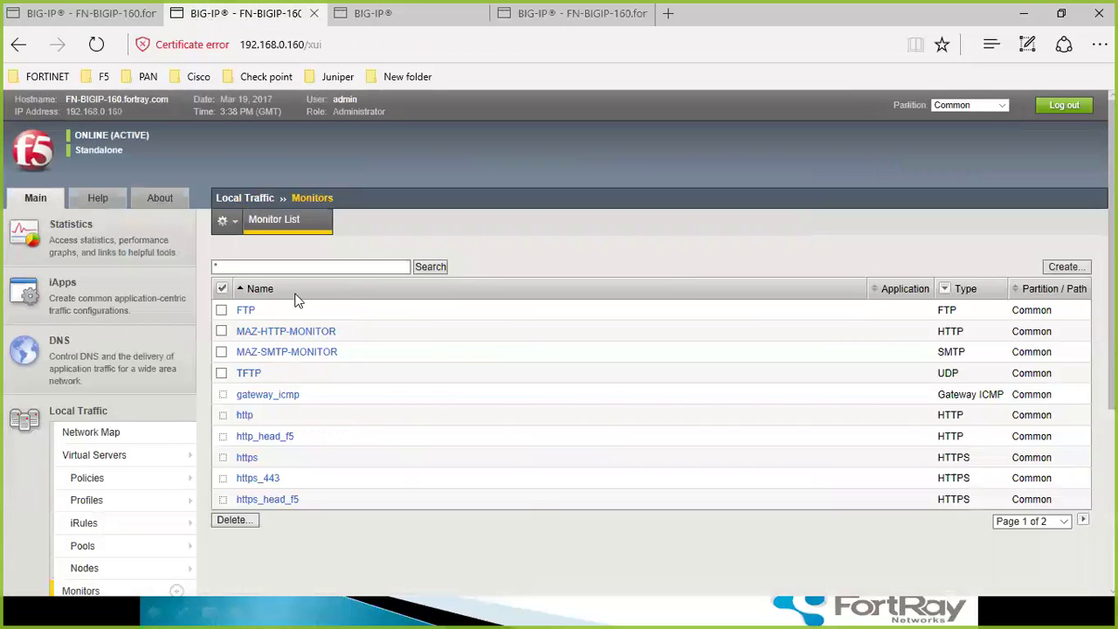
click(374, 13)
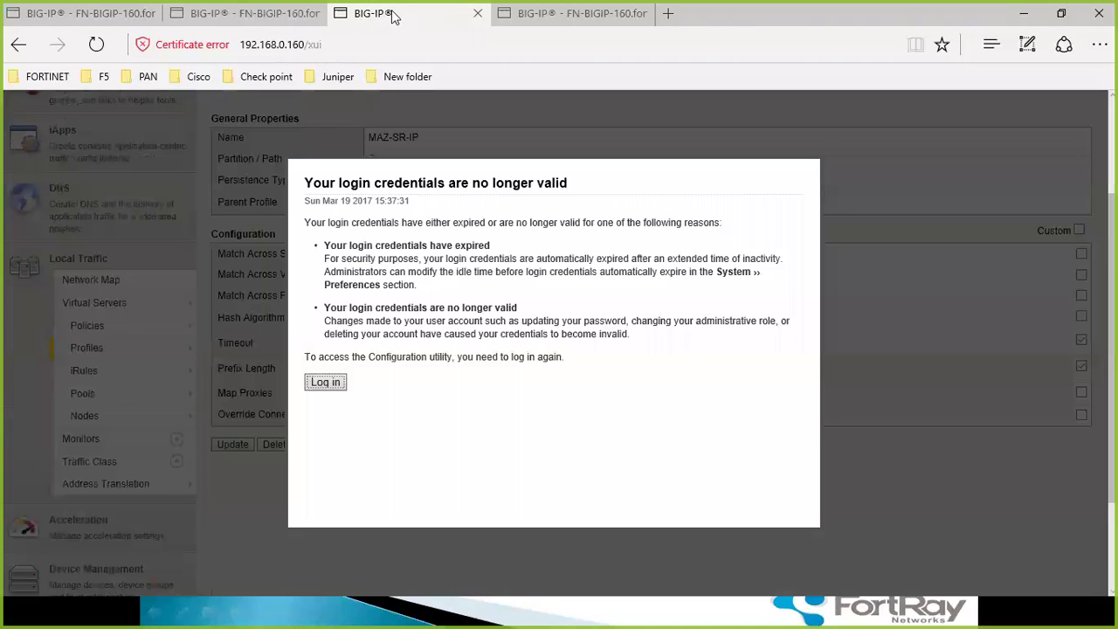
click(330, 384)
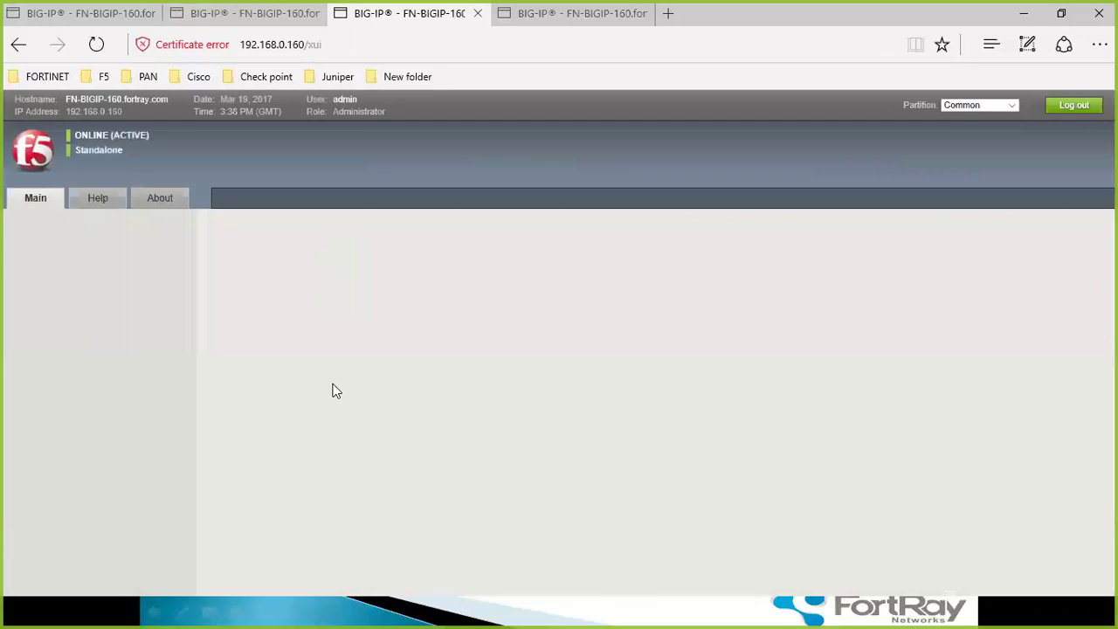
- Sign in on the fourth tab, then return to the Monitor List tab
click(585, 13)
click(425, 344)
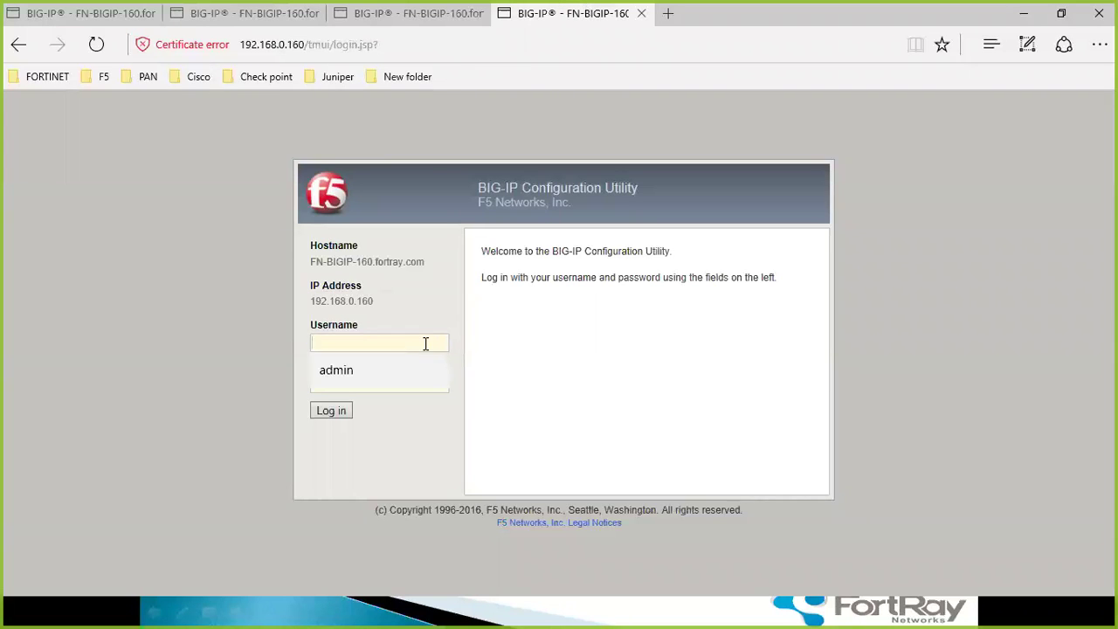
key(Down)
key(Return)
key(Return)
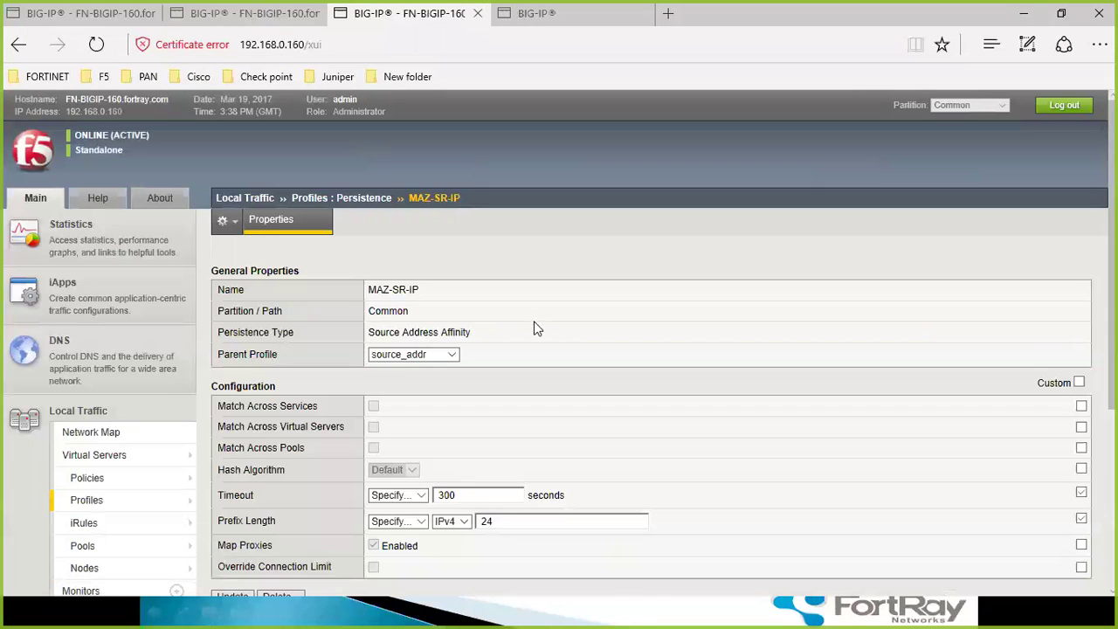
click(245, 13)
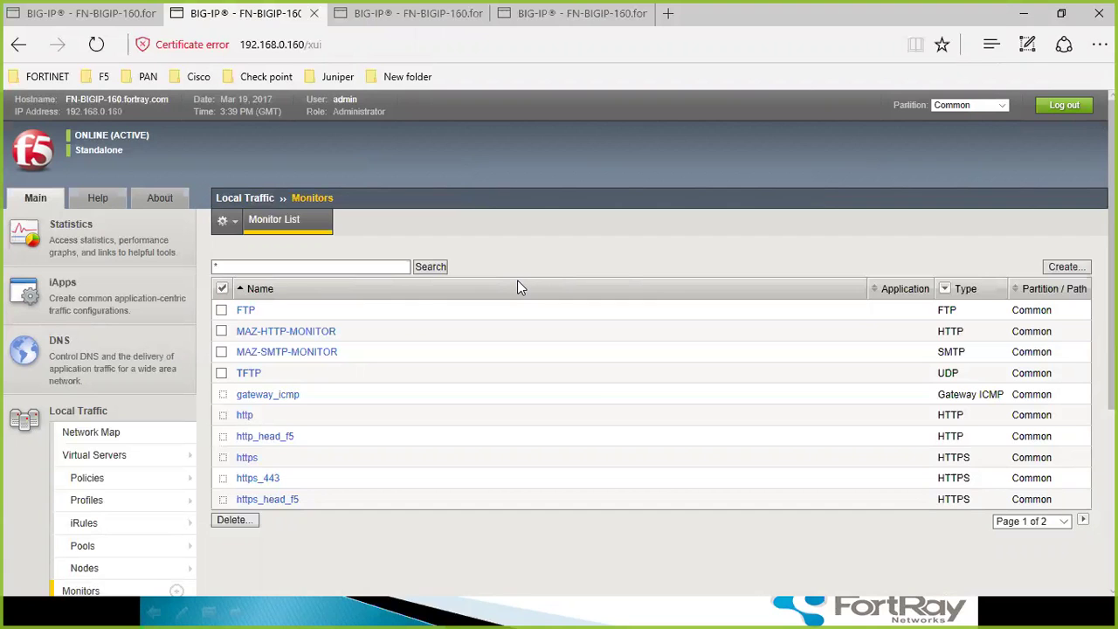
- Open MAZ-HTTP-MONITOR and change its receive string from maz to FORTRAY
click(313, 333)
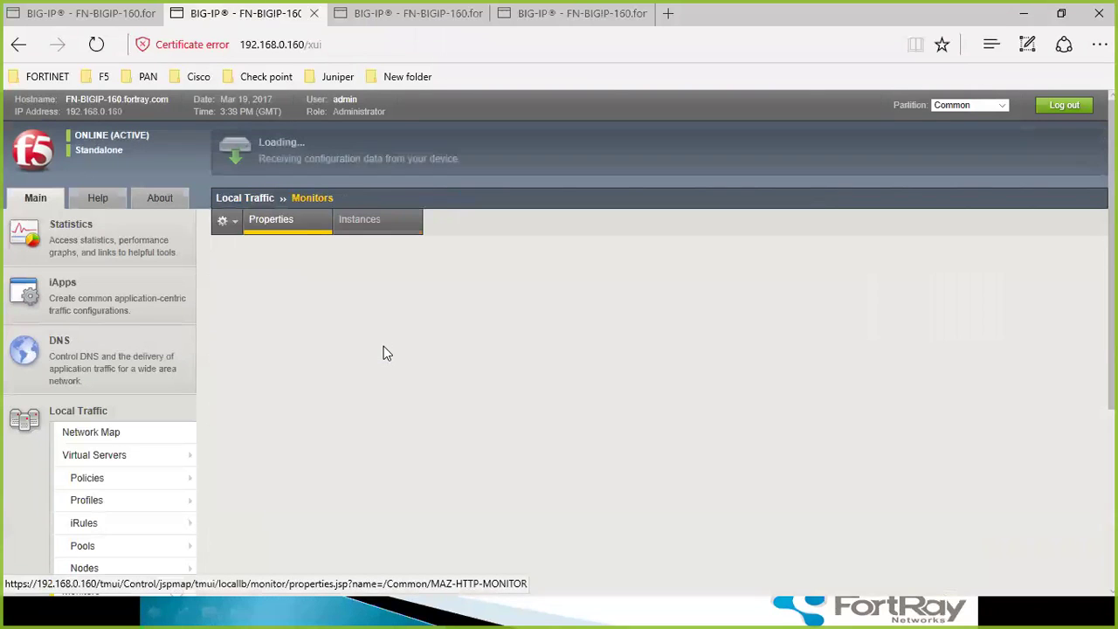
scroll(383, 346, down, 2)
click(433, 414)
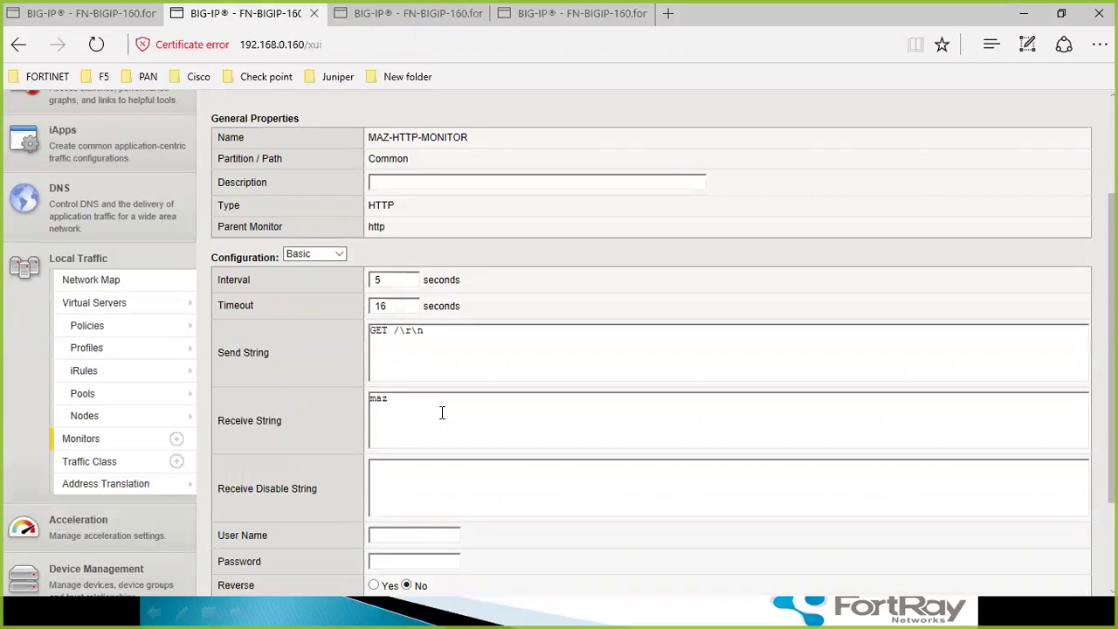
key(BackSpace)
key(BackSpace)
key(BackSpace)
text(FORTRAY.)
key(BackSpace)
scroll(450, 394, down, 2)
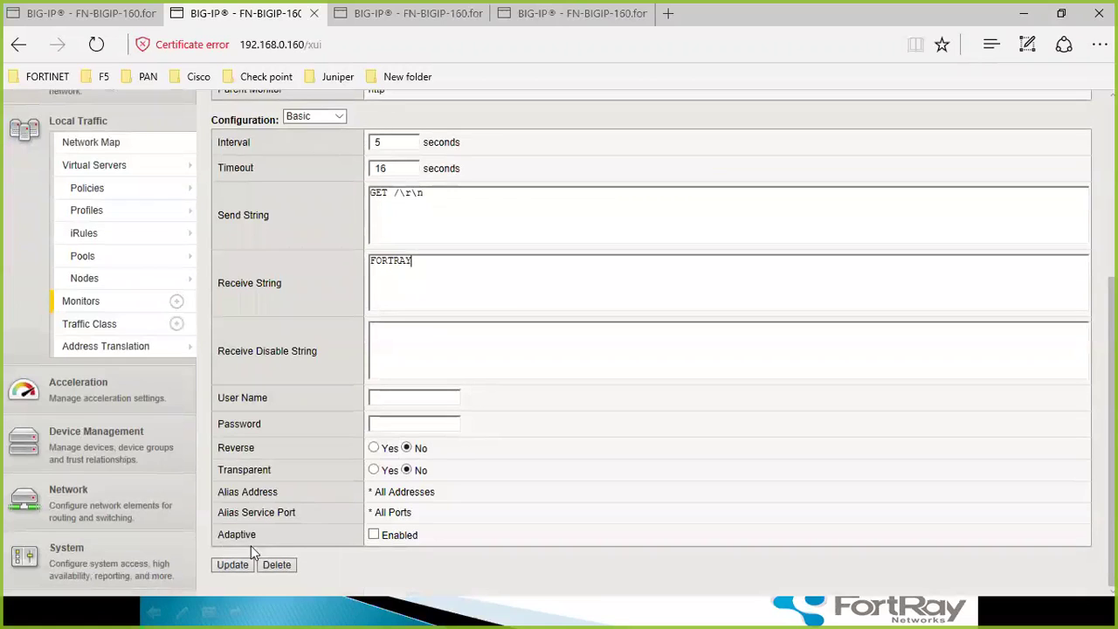
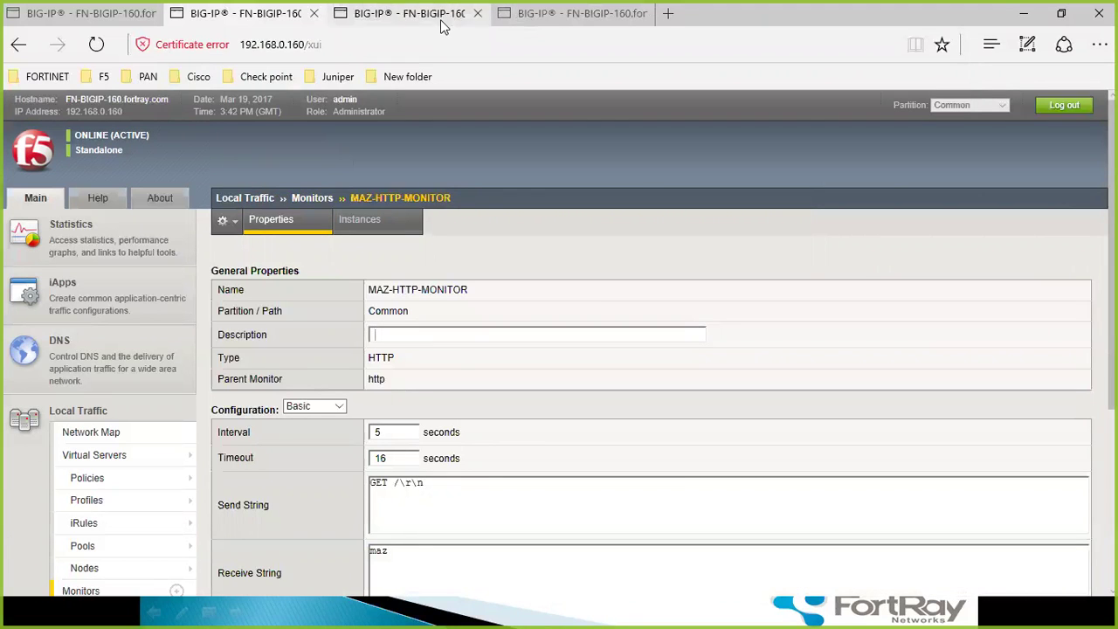
- Sign back in to BIG-IP on the fourth tab after the lost connection
click(406, 13)
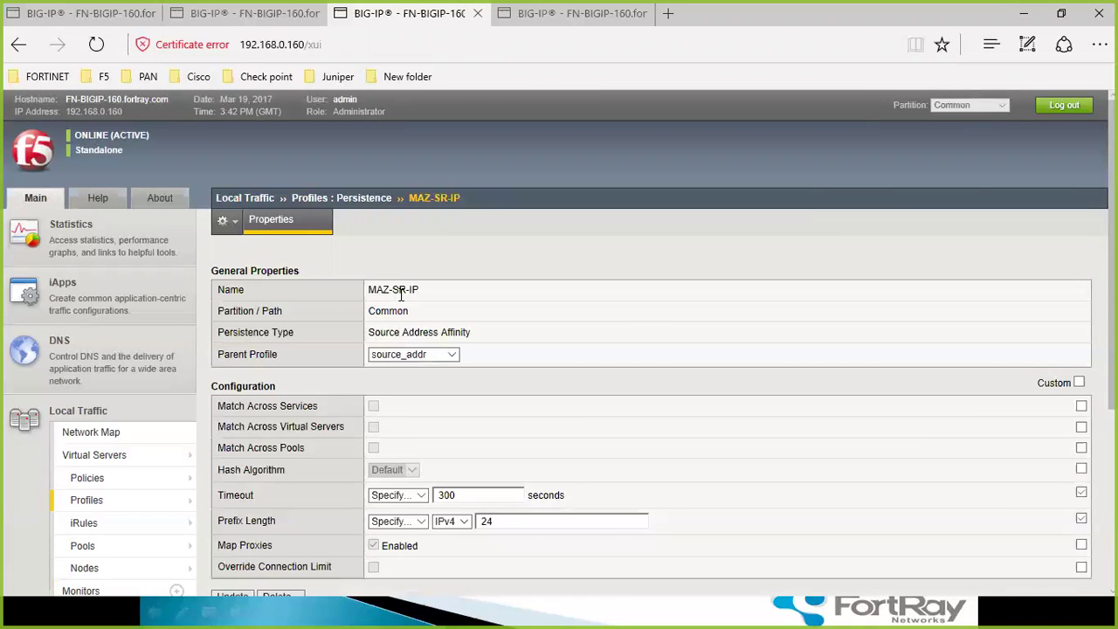
click(544, 12)
click(343, 505)
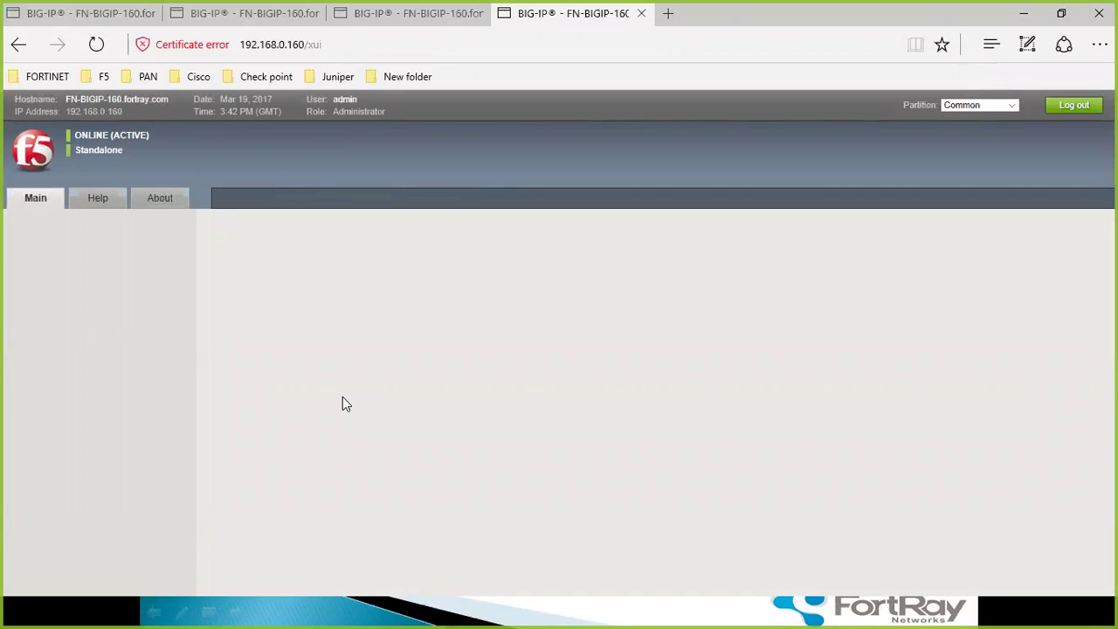
scroll(99, 423, down, 3)
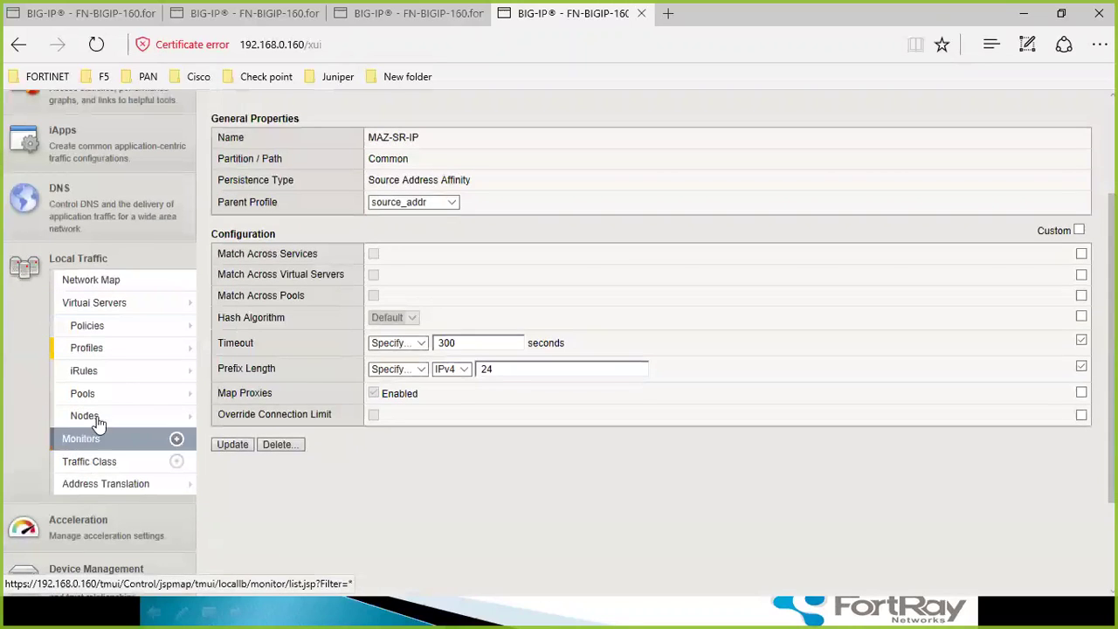
scroll(428, 420, up, 3)
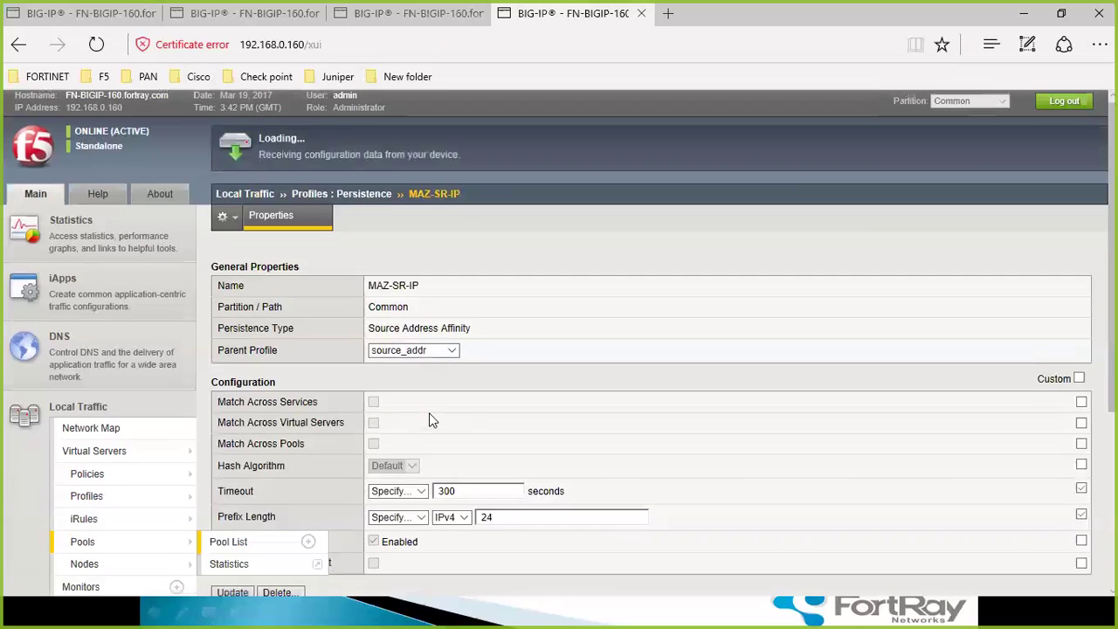
- Open the pool list filtered to MAZ, glancing at the monitor and persistence profile tabs
click(228, 542)
click(244, 13)
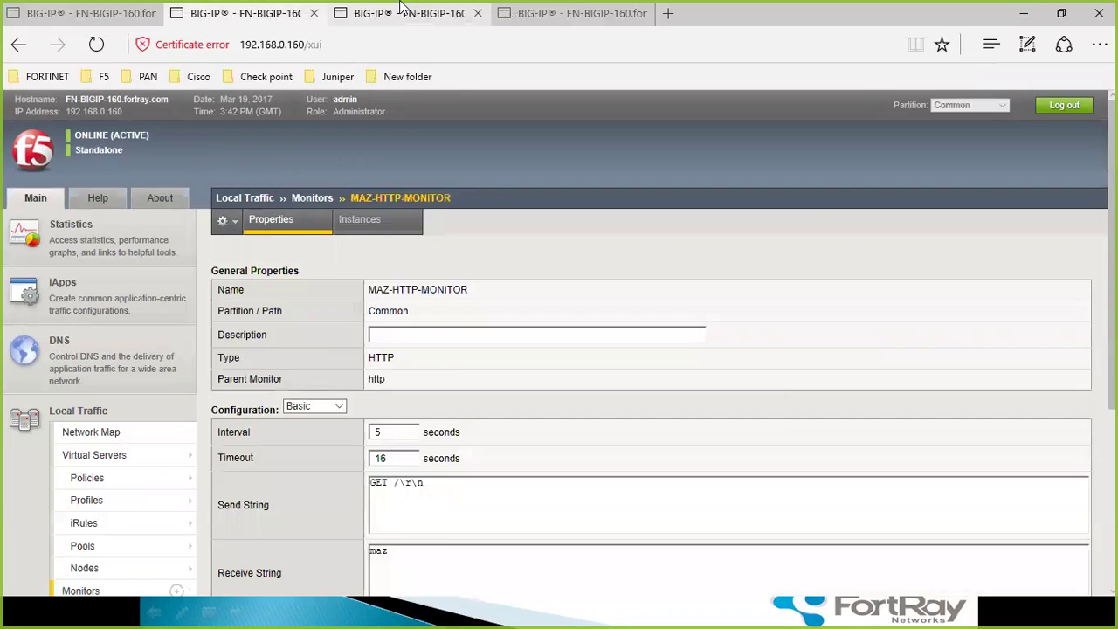
click(402, 11)
click(560, 13)
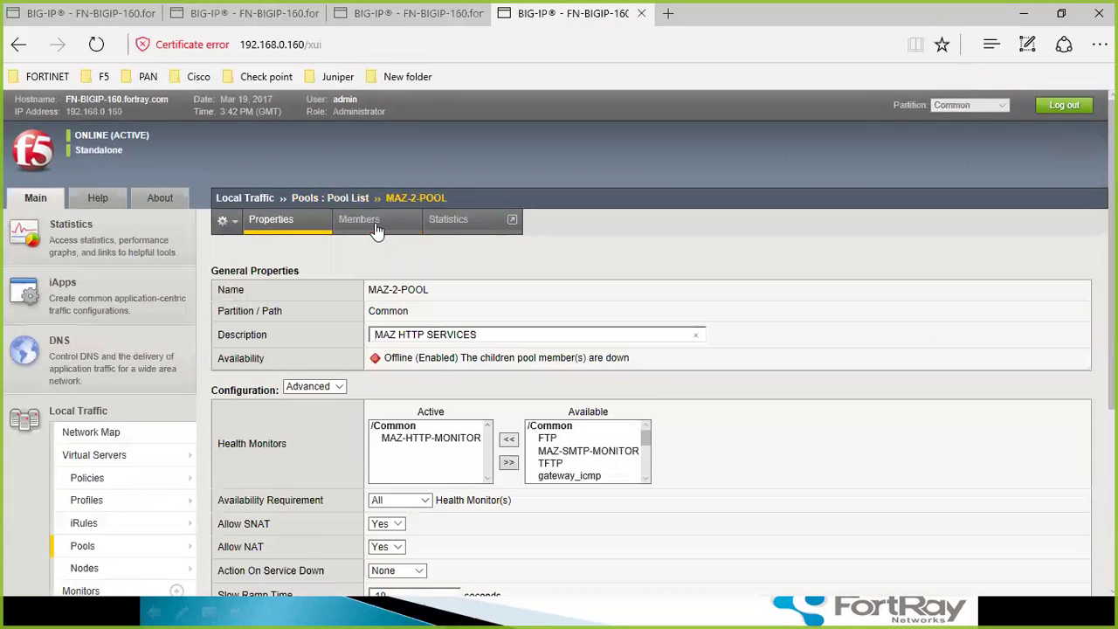
- Open MAZ-2-POOL's members and refresh them: four port-80 members, 10.1.61.100–103, all down
click(359, 219)
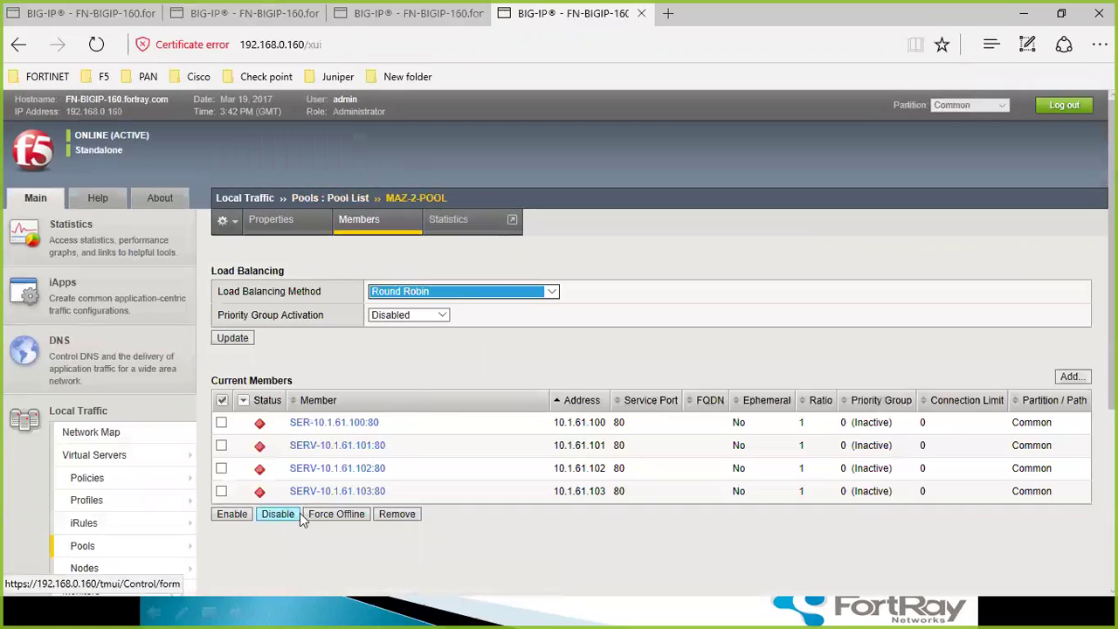
click(306, 424)
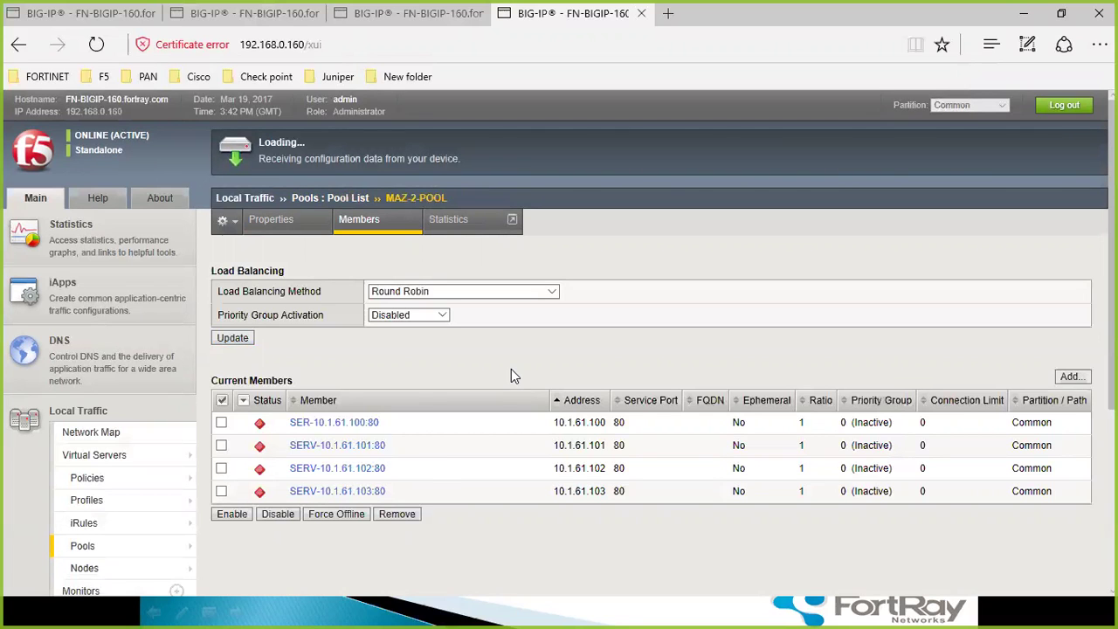
click(350, 424)
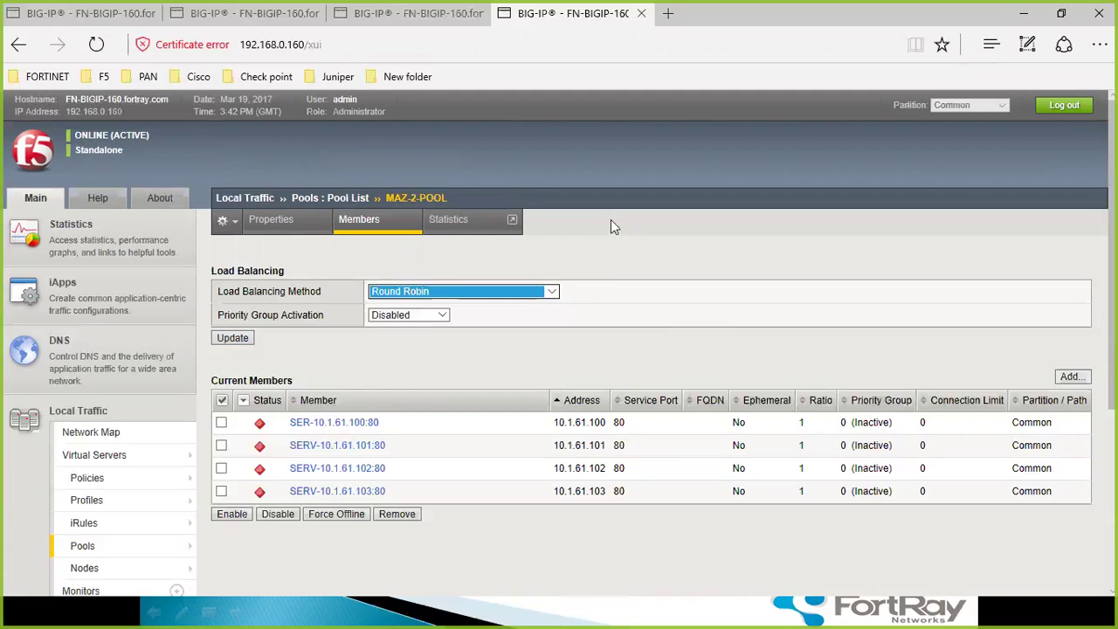
click(624, 245)
scroll(349, 419, down, 3)
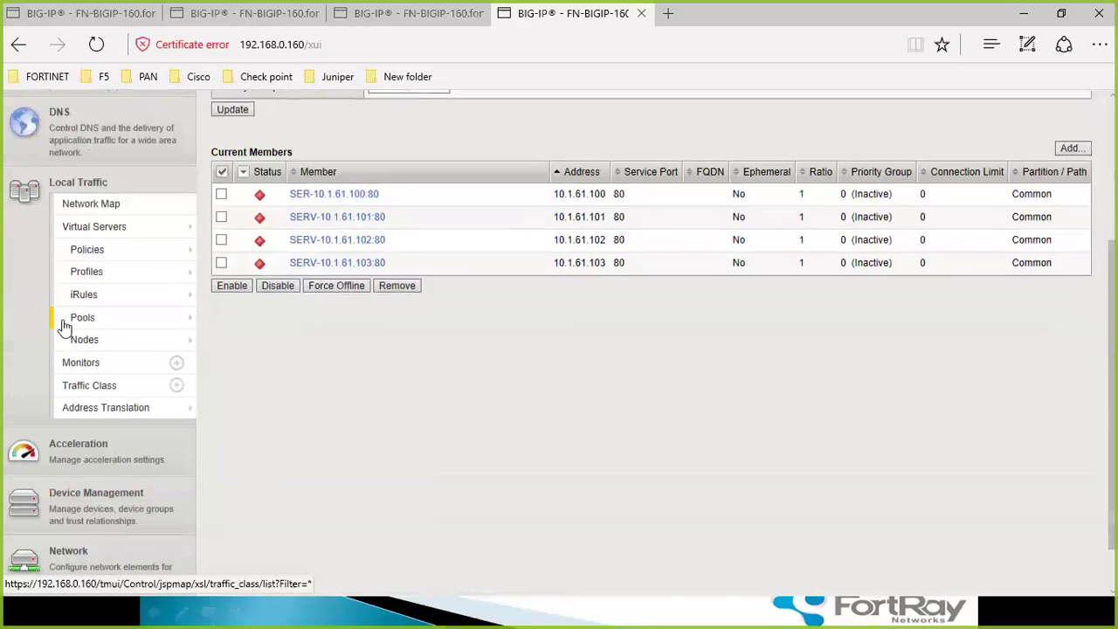
- Check the persistence profile tab, then bring up MAZ-2-POOL's general properties
click(364, 13)
click(560, 14)
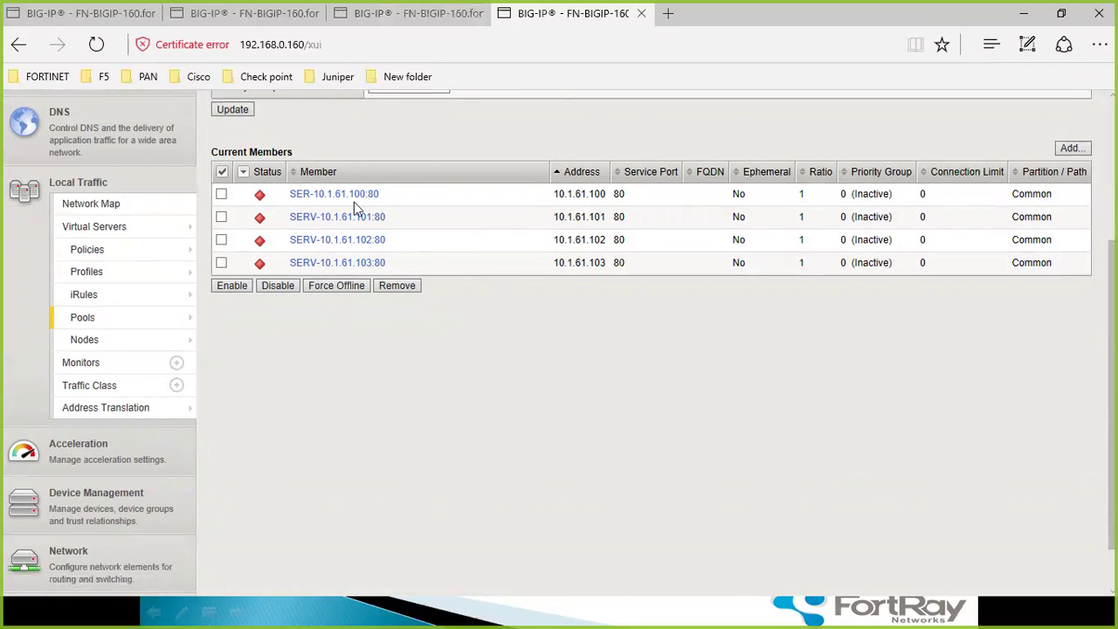
mouse_move(103, 342)
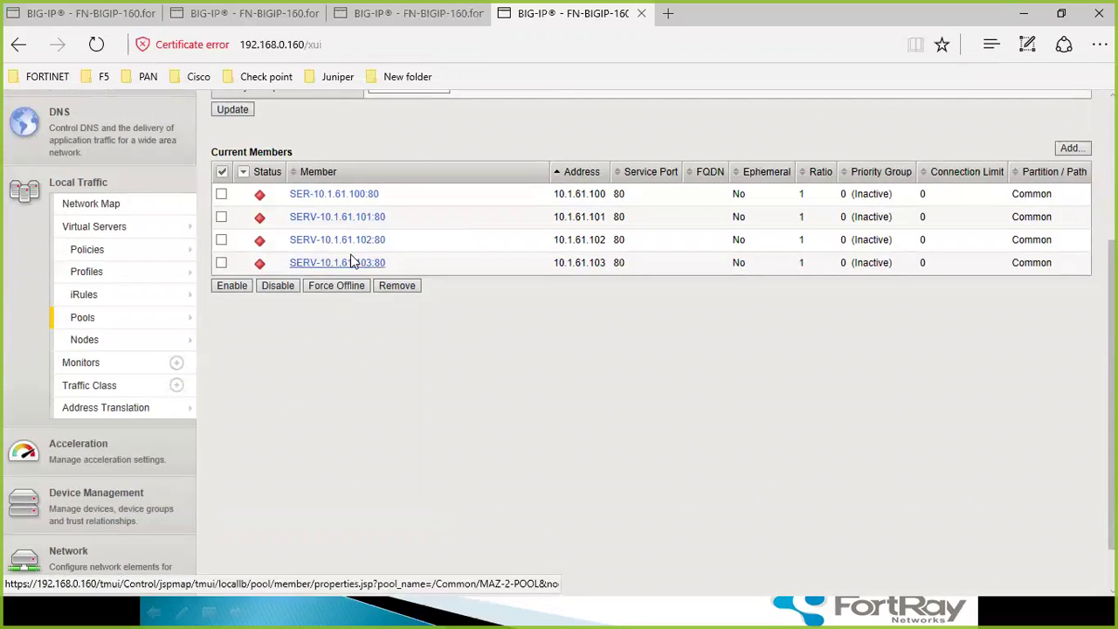
scroll(468, 180, up, 3)
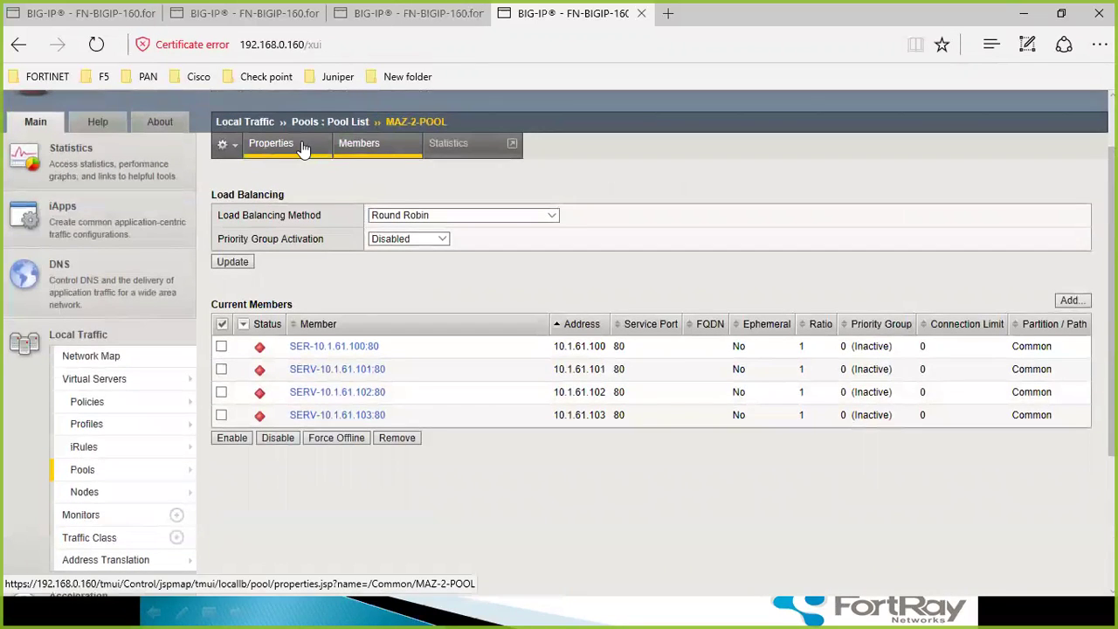
click(297, 147)
click(428, 363)
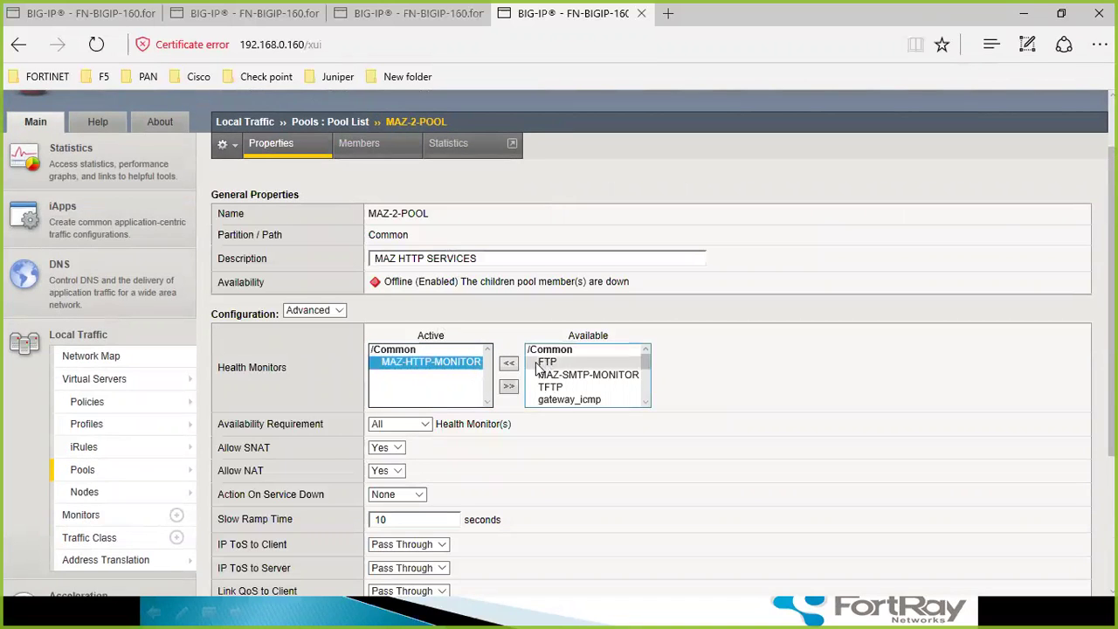
scroll(533, 395, down, 1)
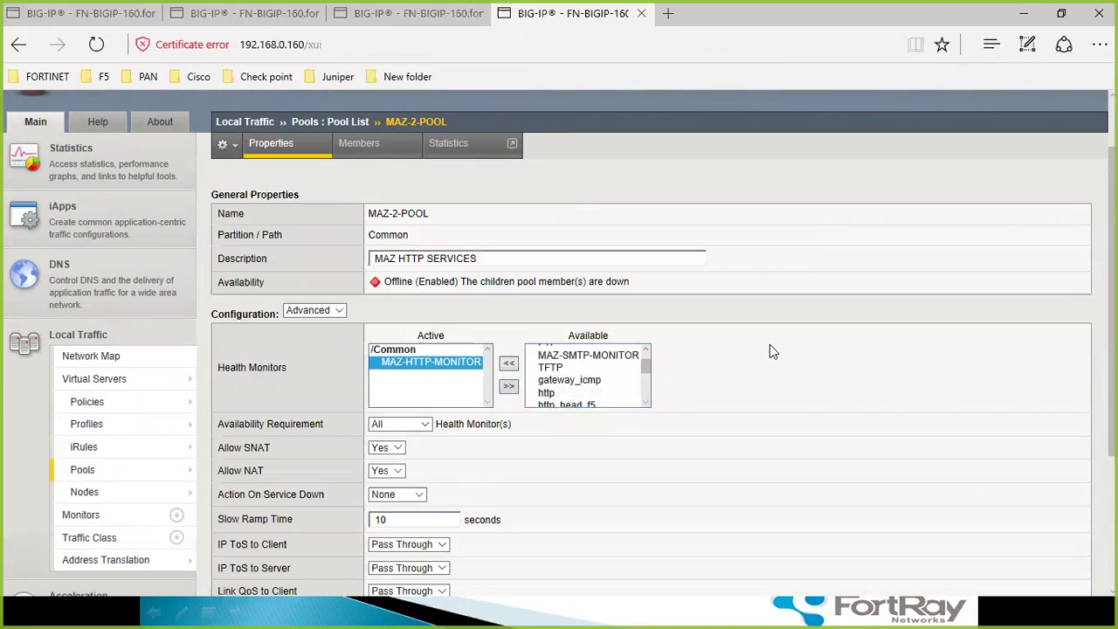
scroll(769, 344, down, 3)
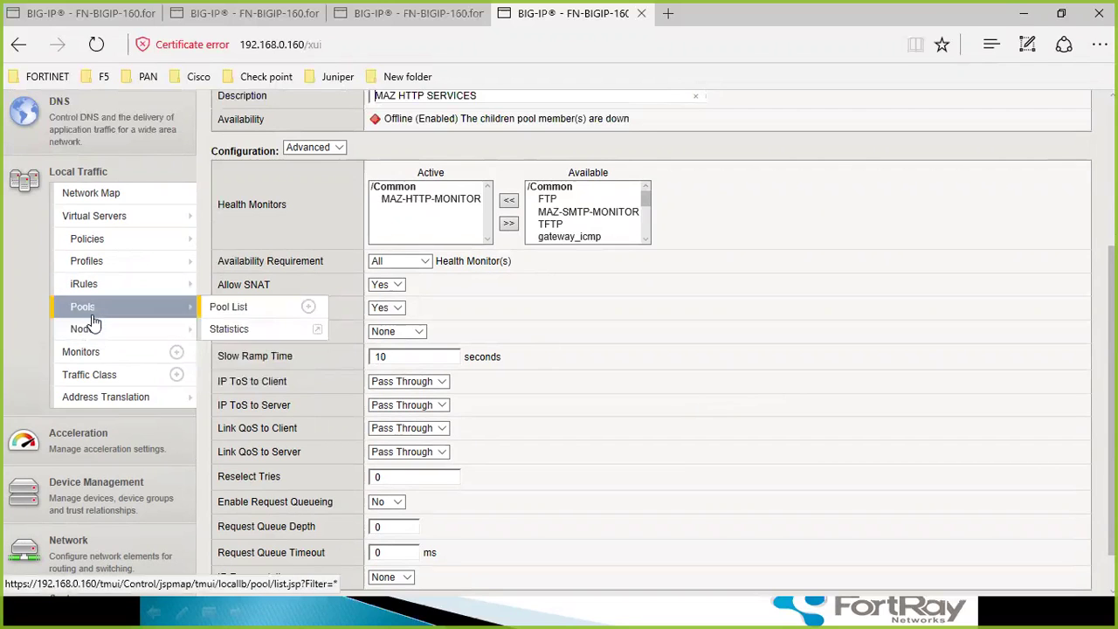
- Open MAZ-HTTP-MONITOR and replace its receive string maz with FORTRAY
click(93, 356)
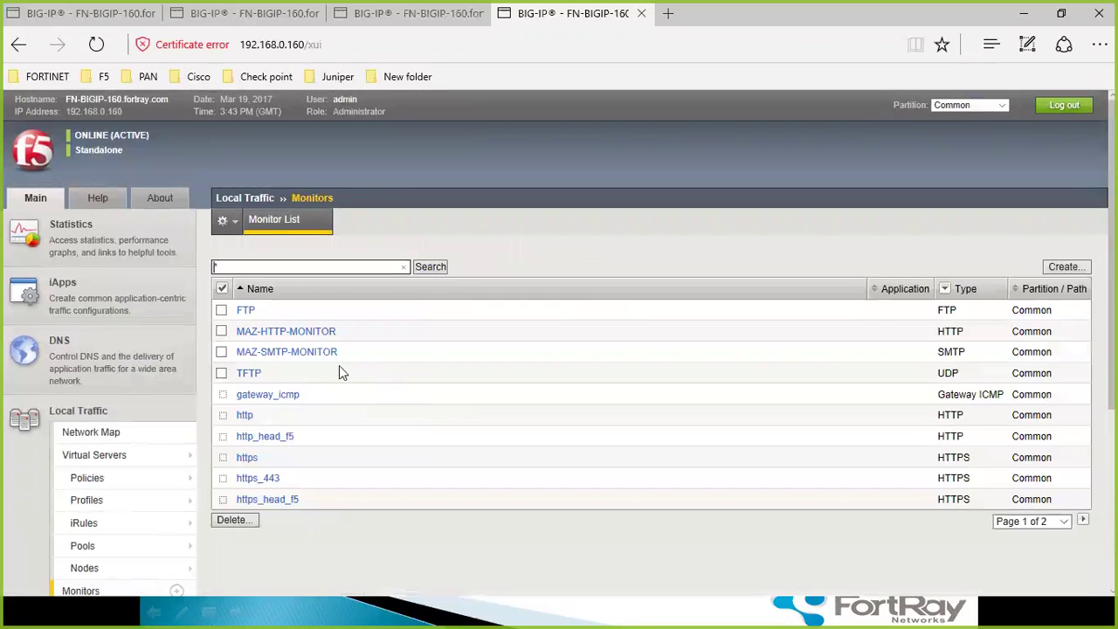
click(307, 332)
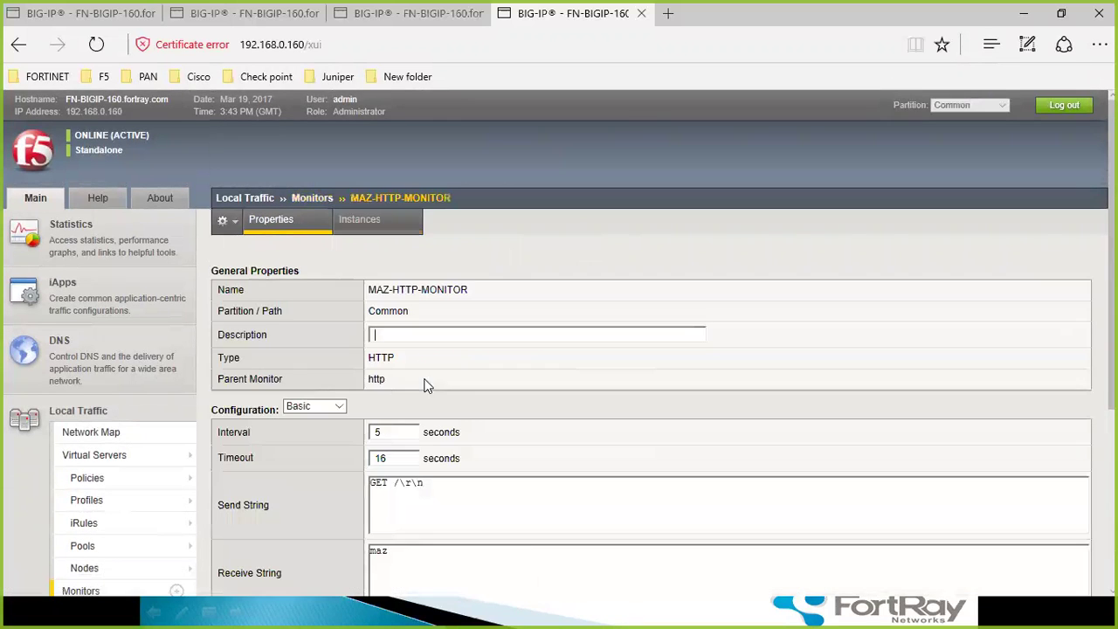
scroll(456, 397, down, 2)
click(448, 398)
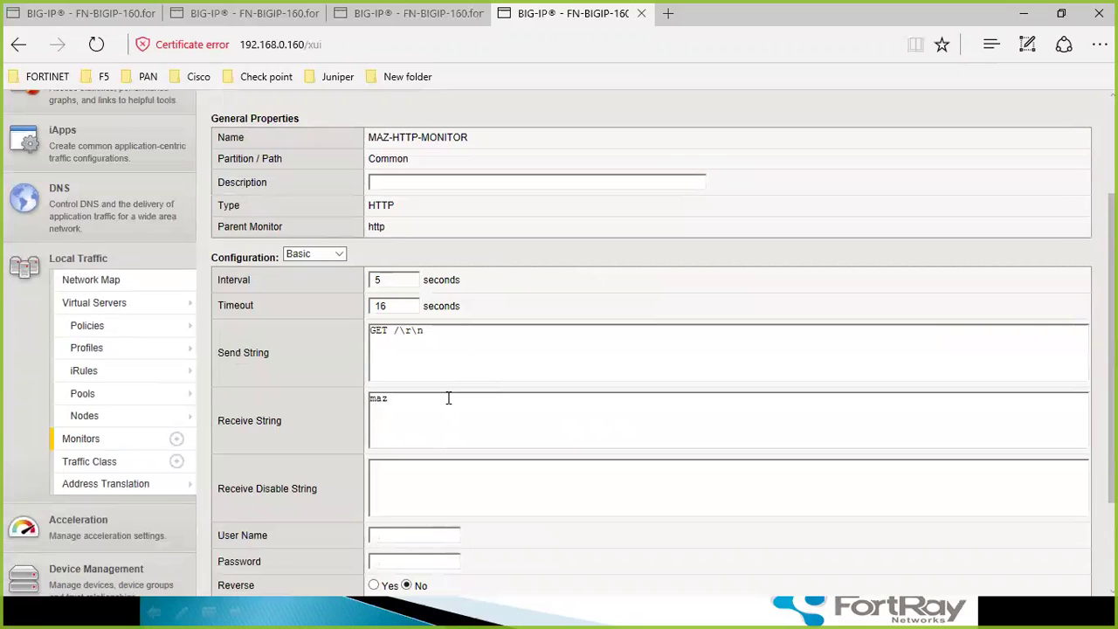
text(fo)
key(BackSpace)
key(BackSpace)
text(FORTRAY)
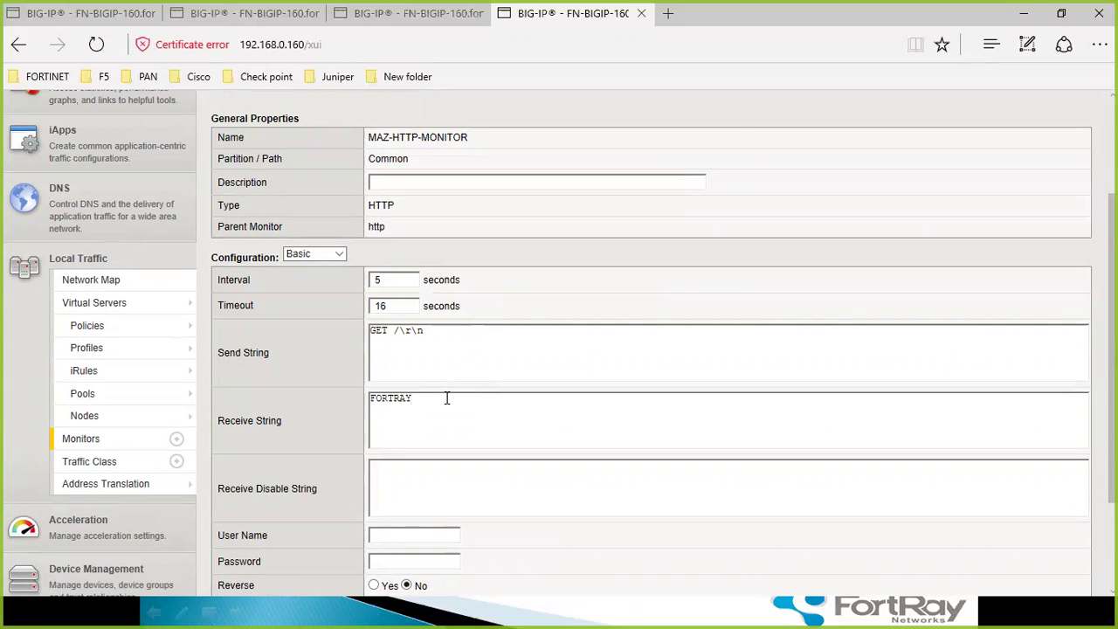
- Compare the persistence profile and HTTP monitor tabs, then bring up the MAZ pool list
scroll(449, 402, down, 2)
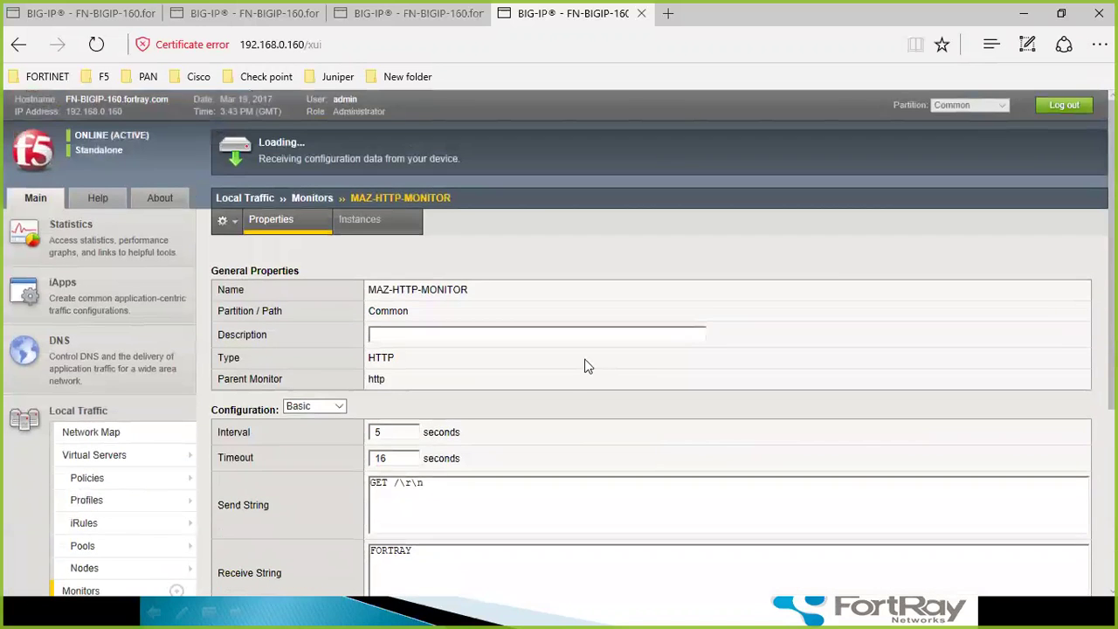
scroll(573, 390, down, 2)
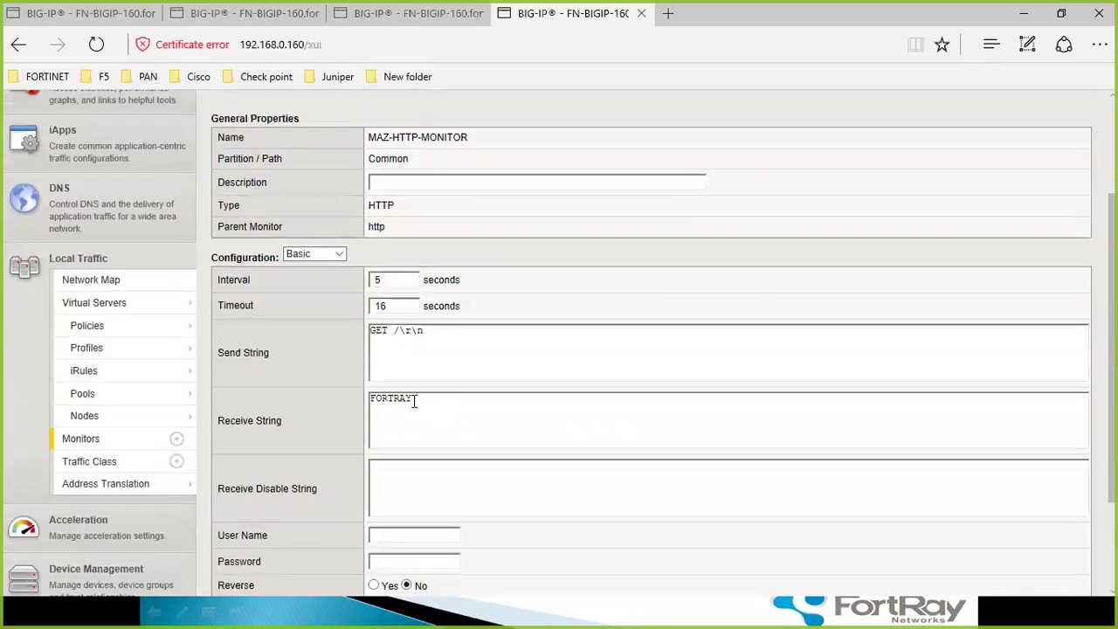
scroll(463, 402, up, 2)
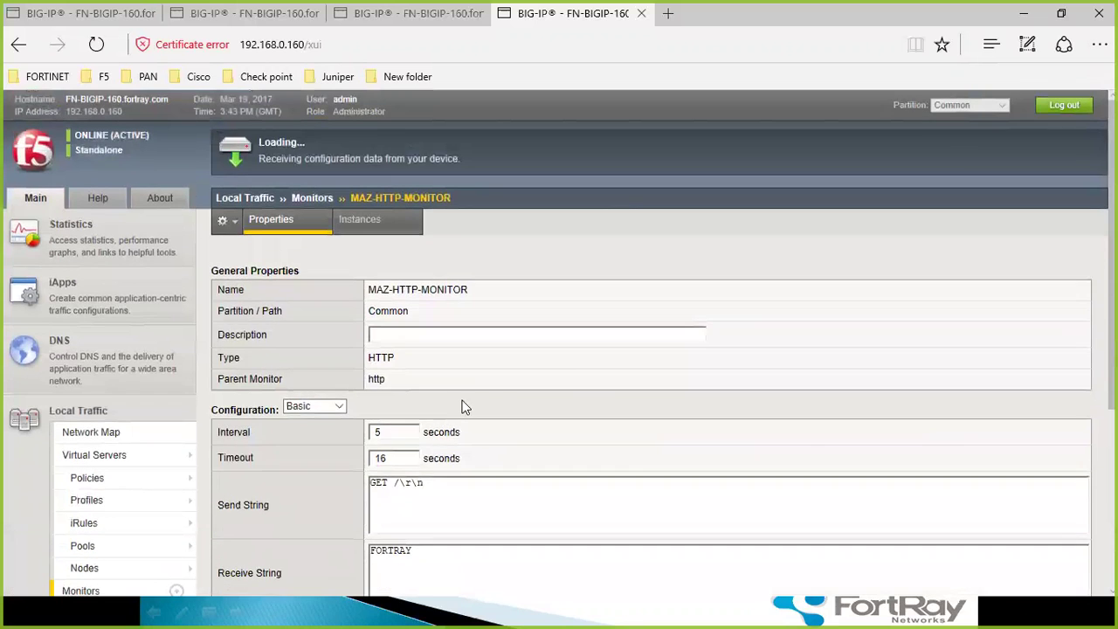
scroll(437, 337, down, 4)
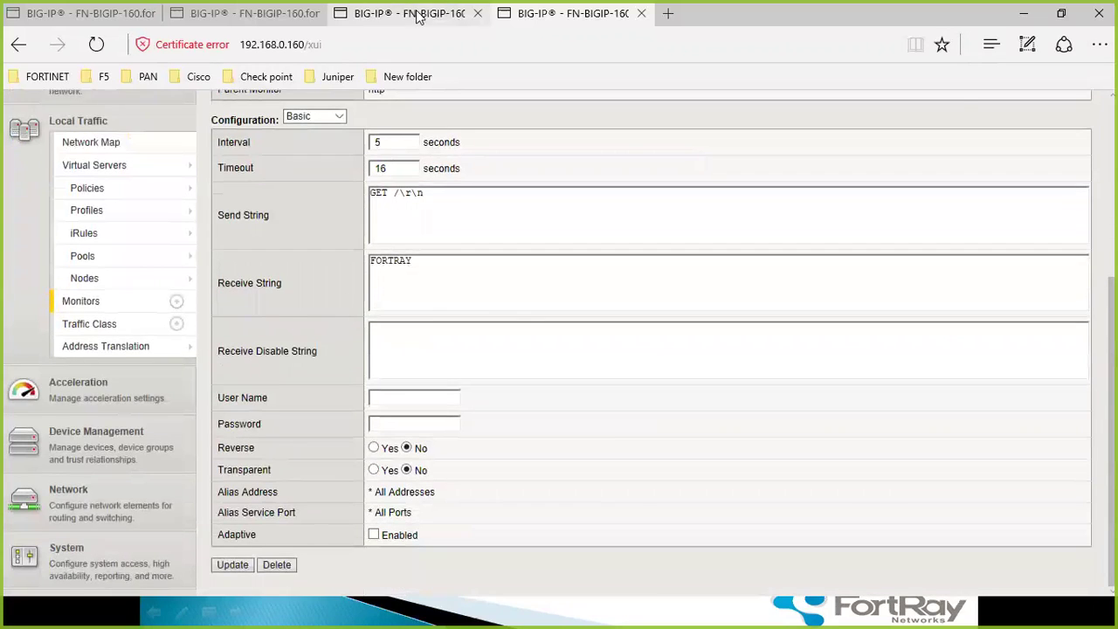
click(419, 14)
scroll(428, 328, down, 3)
mouse_move(98, 297)
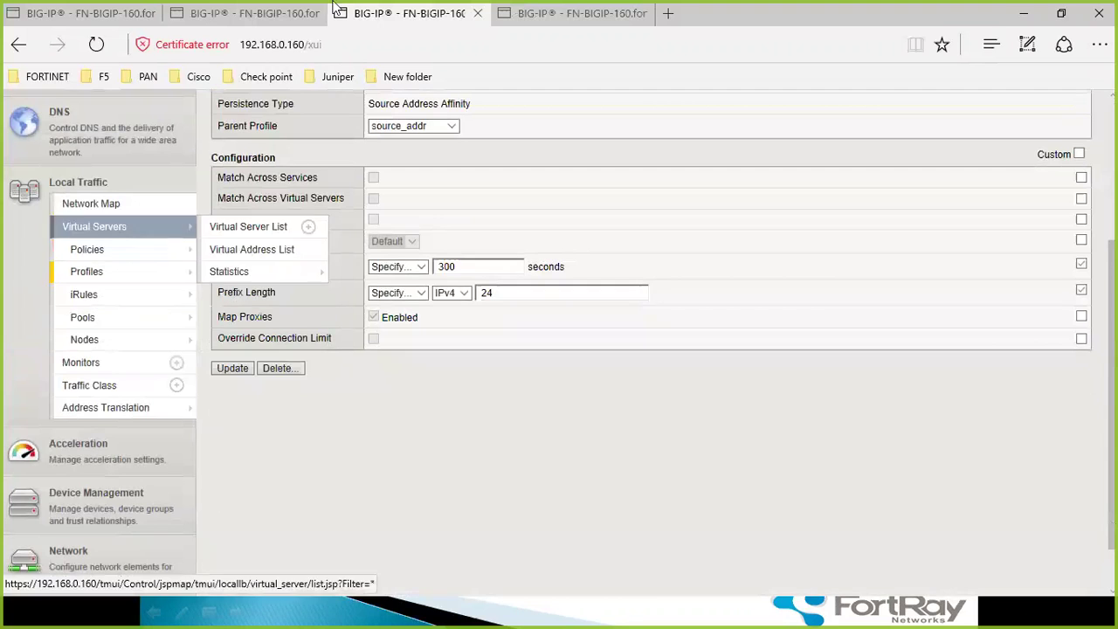
click(236, 13)
scroll(436, 359, down, 3)
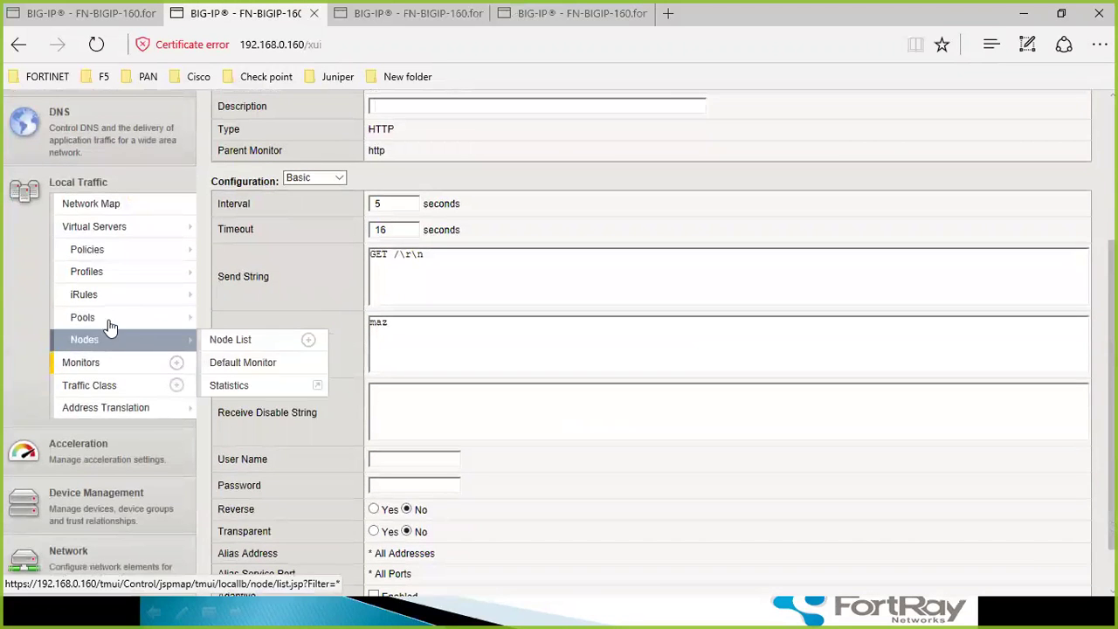
click(110, 320)
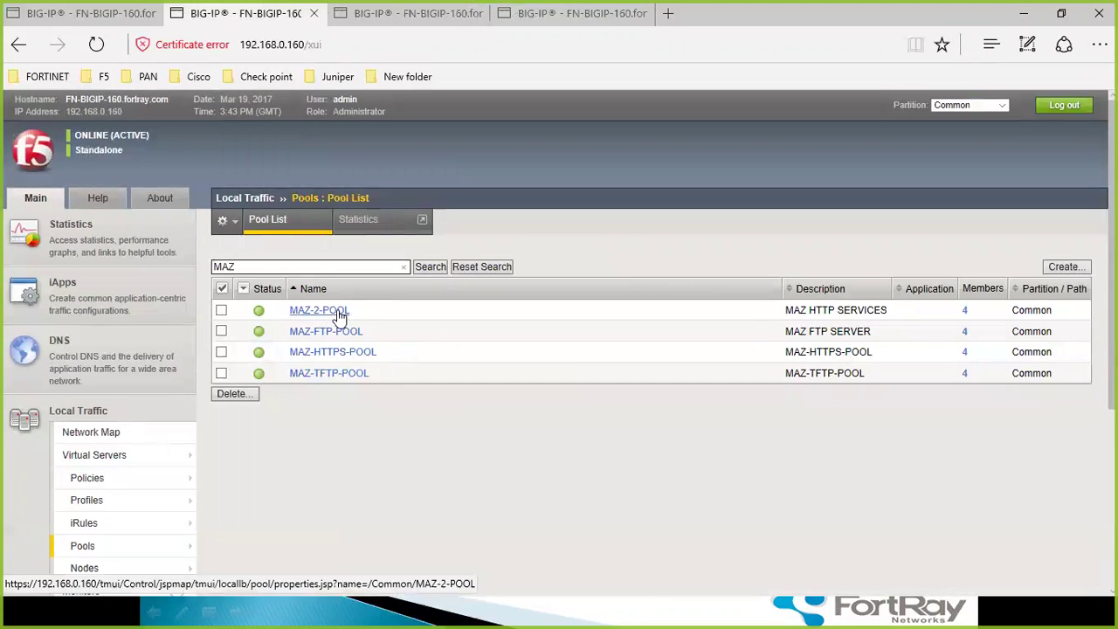
- Confirm MAZ-2-POOL is available with MAZ-HTTP-MONITOR active, then minimise the browser to the slides
click(339, 311)
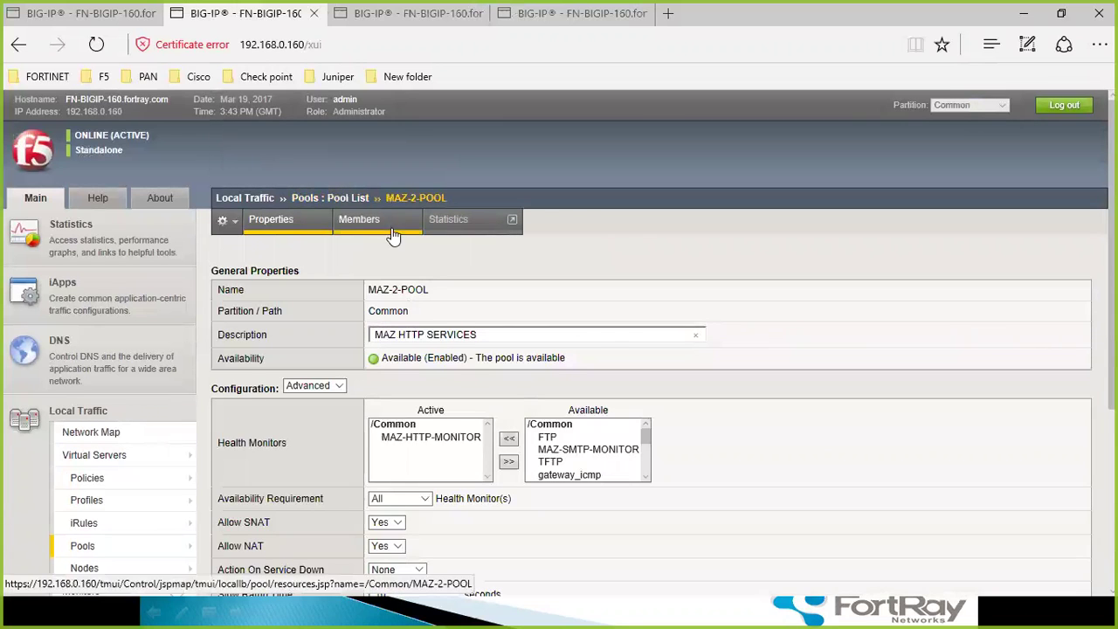
click(443, 439)
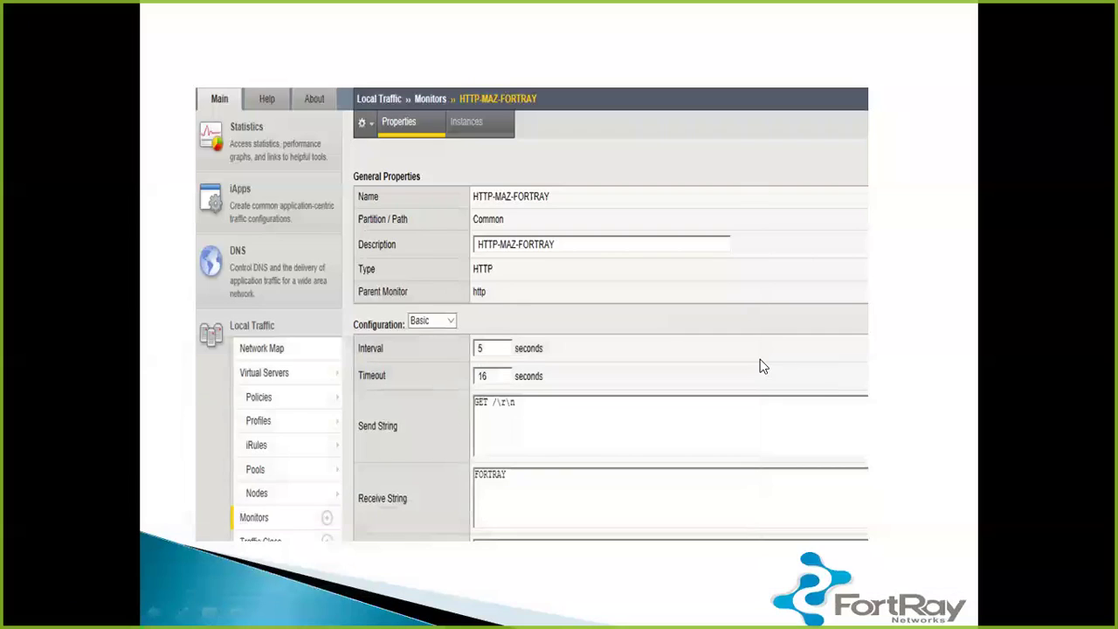
click(760, 360)
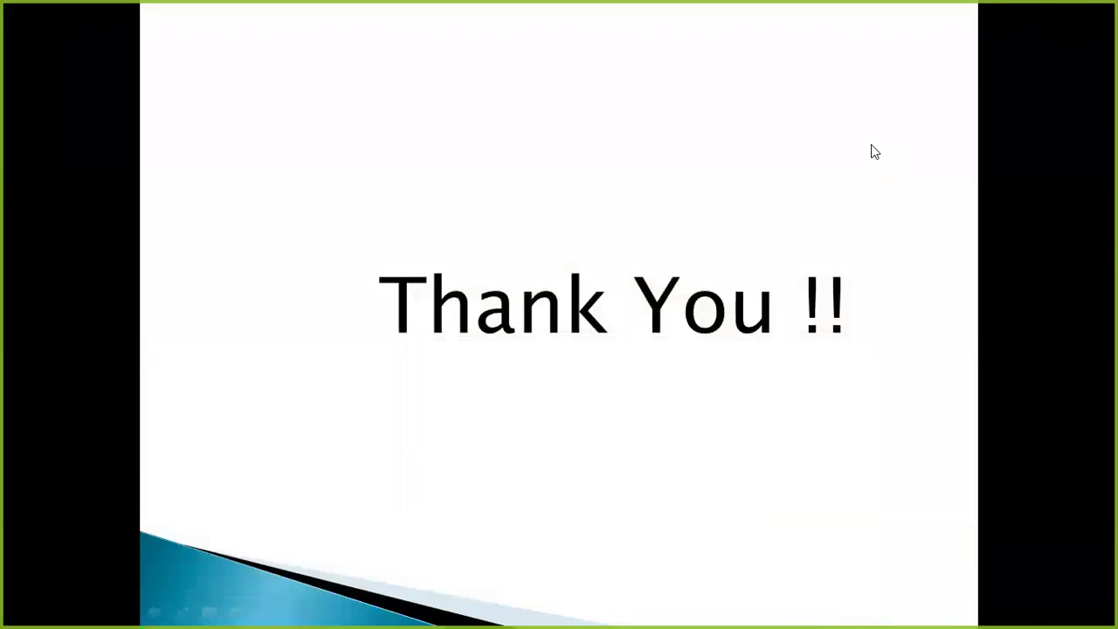
click(874, 152)
- Exit the slideshow and highlight FORTRAY on the remote desktop browser's welcome page
click(871, 149)
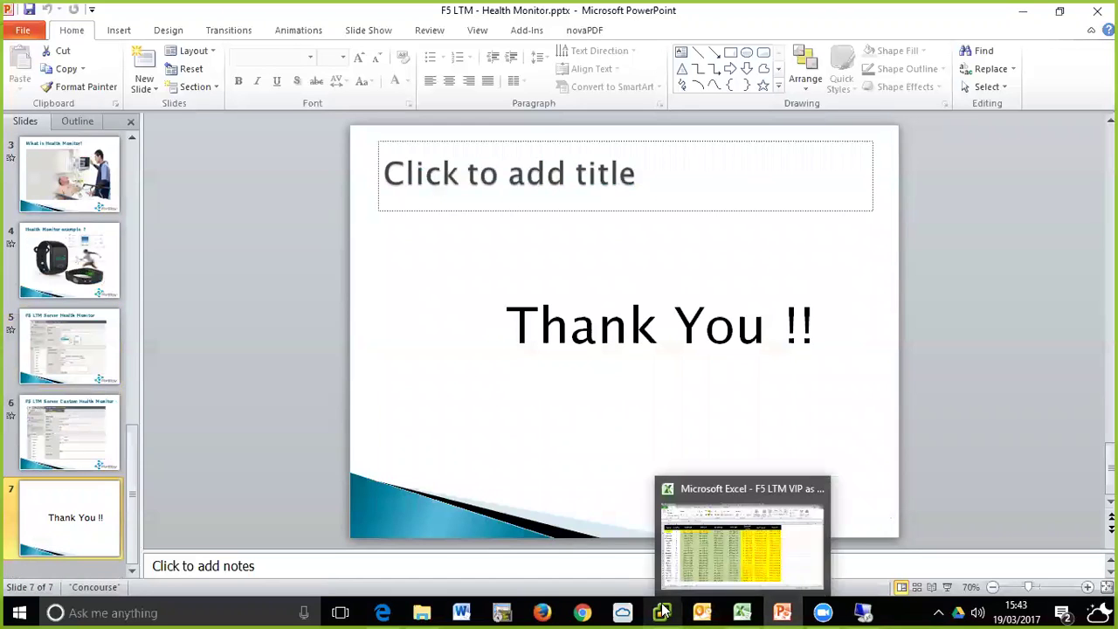
click(863, 613)
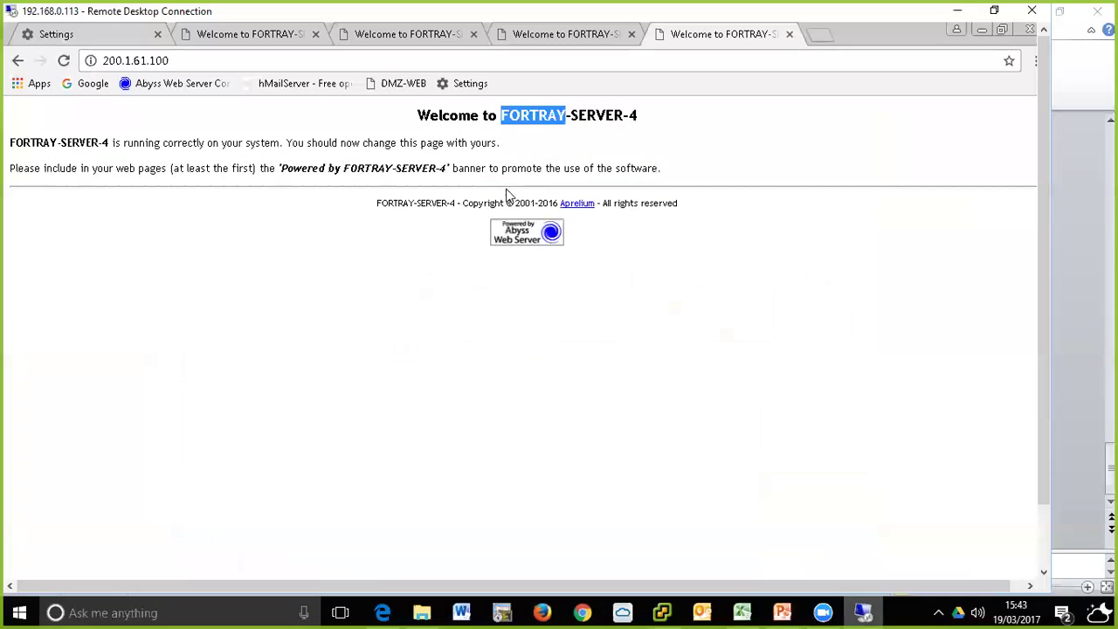
drag(500, 115, 568, 114)
double_click(502, 111)
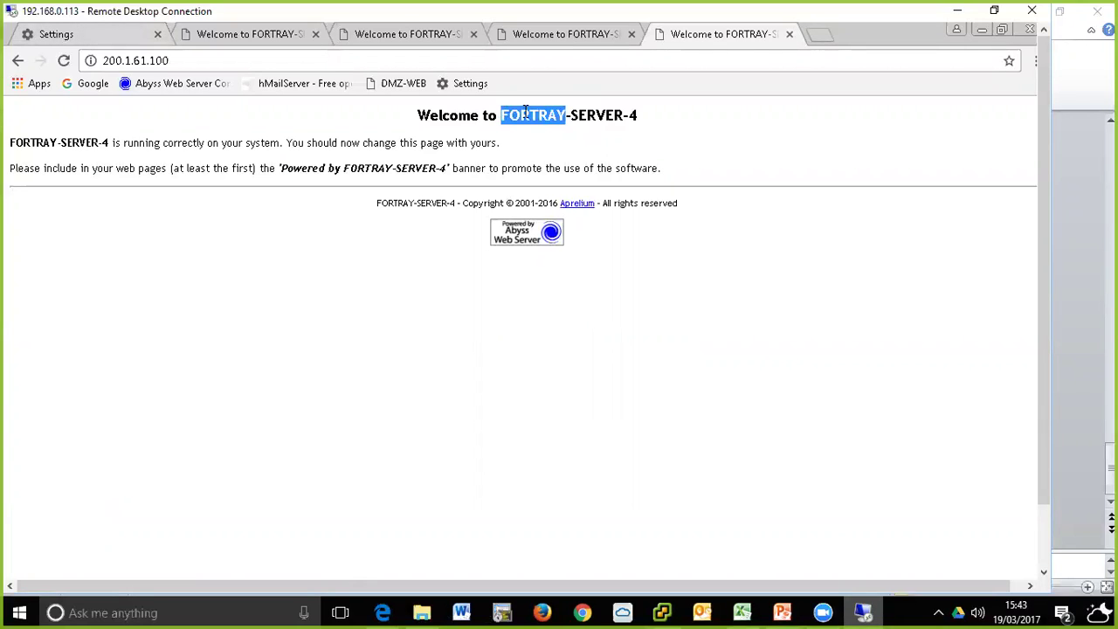
- Load 200.1.61.100 in a new tab and highlight FORTRAY in the FORTRAY-SERVER-4 heading
click(524, 55)
key(ctrl+c)
click(823, 33)
key(ctrl+v)
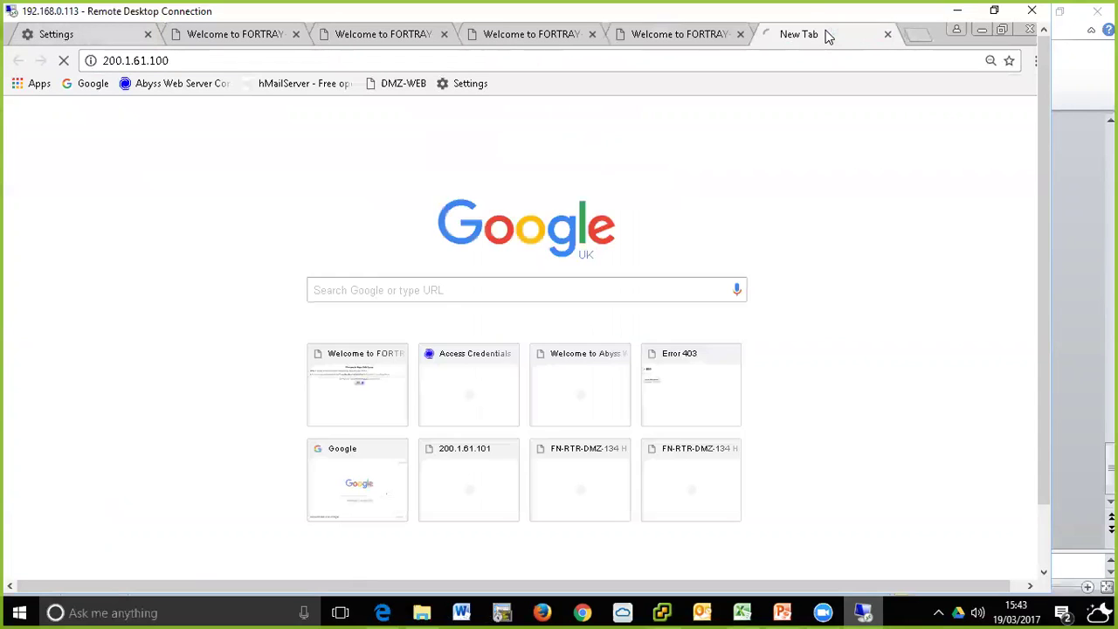
key(Return)
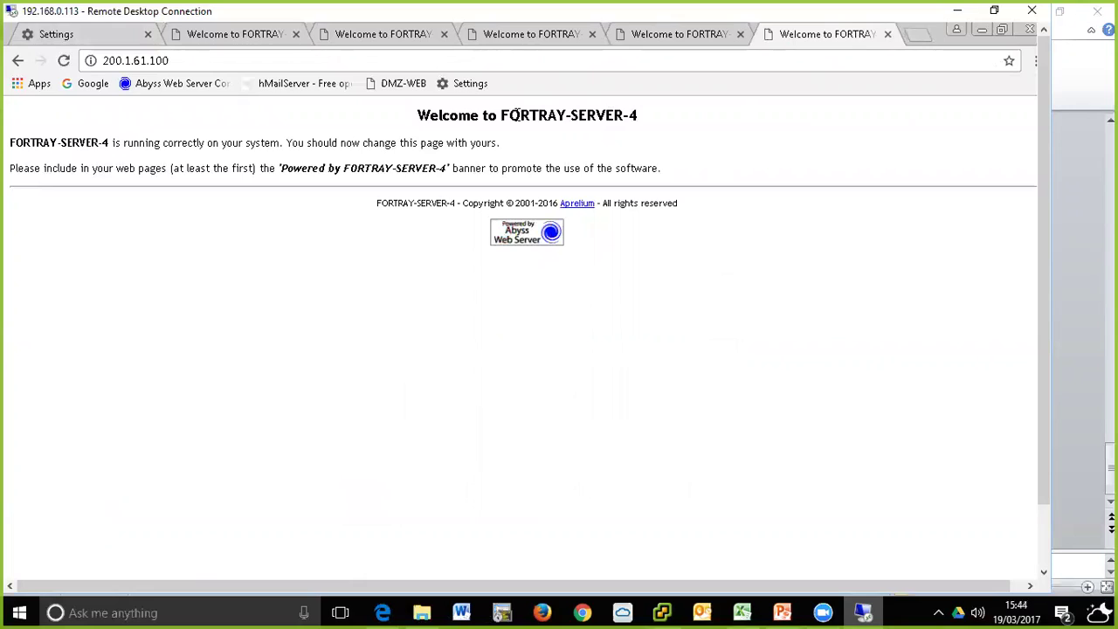
drag(506, 114, 571, 116)
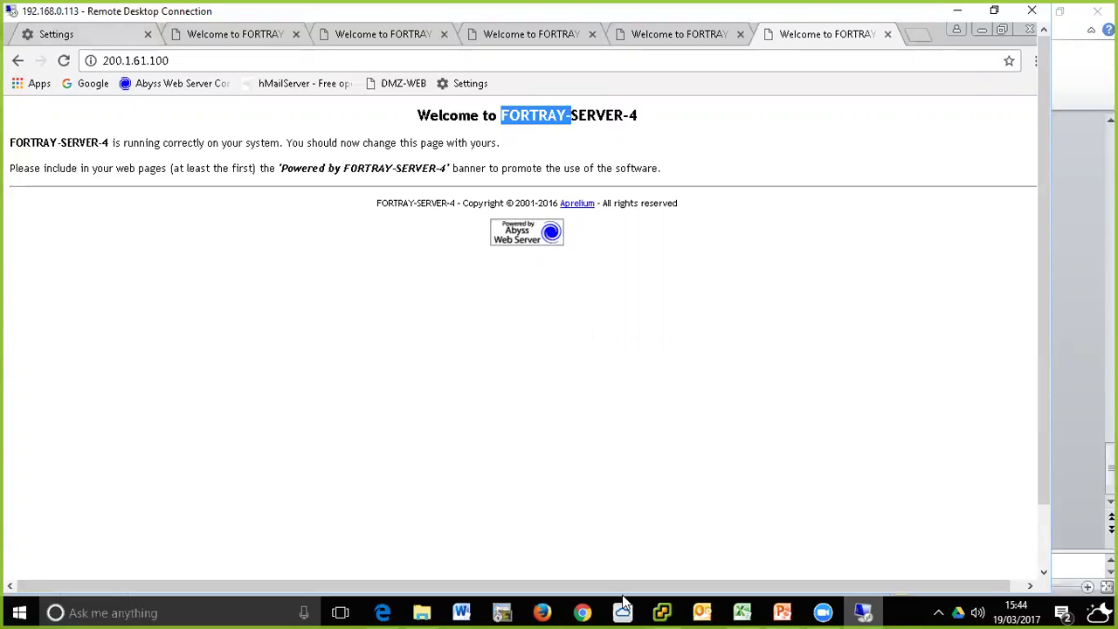
click(385, 612)
scroll(614, 281, down, 3)
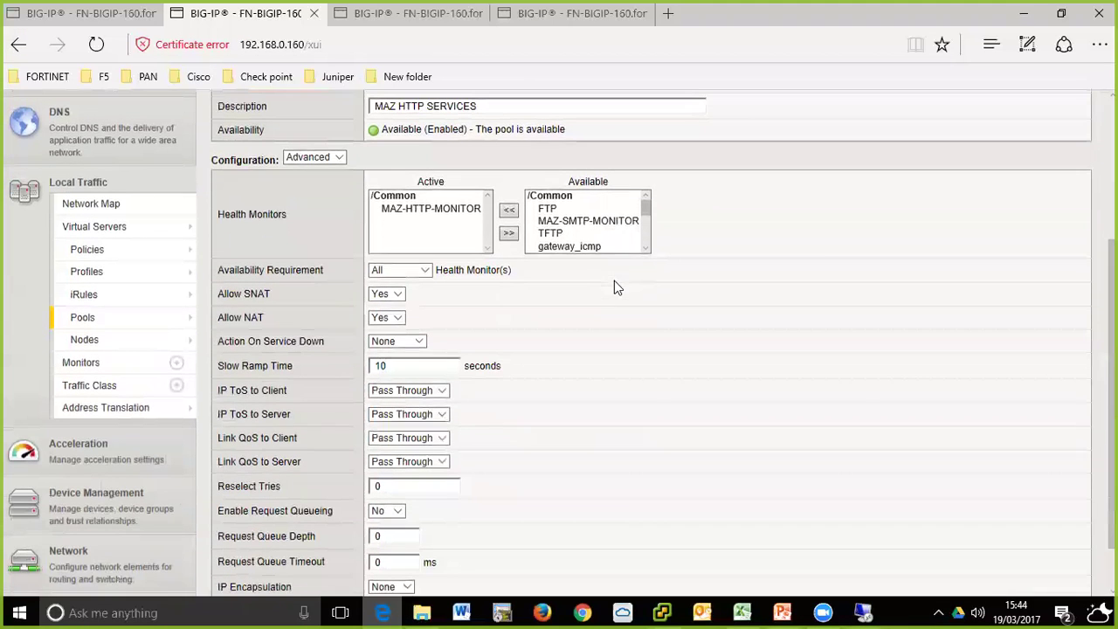
click(88, 320)
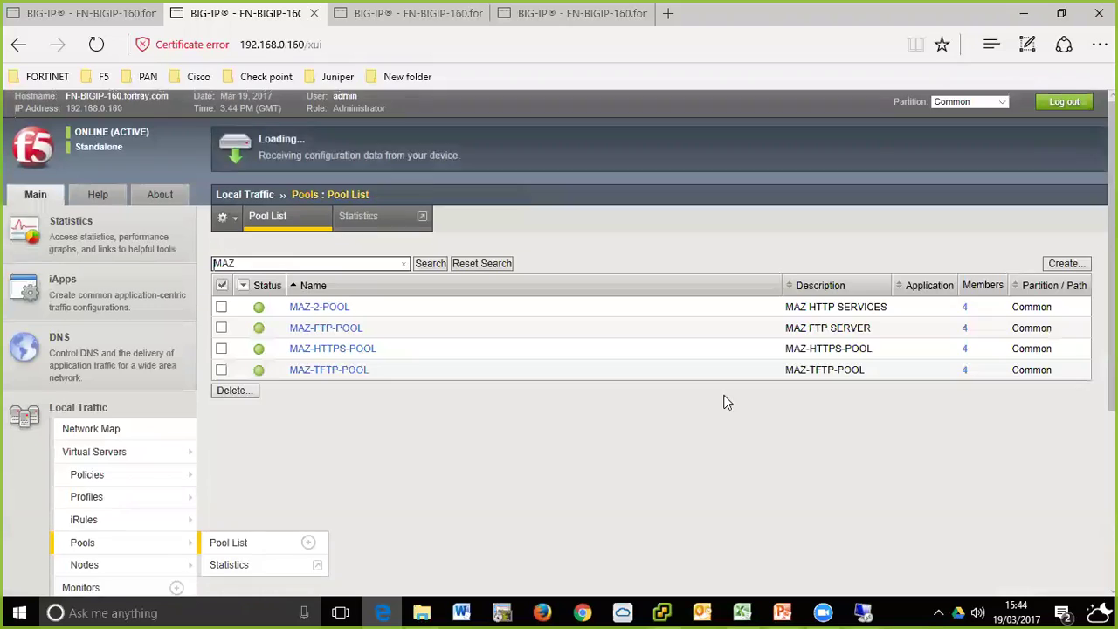
scroll(724, 398, down, 3)
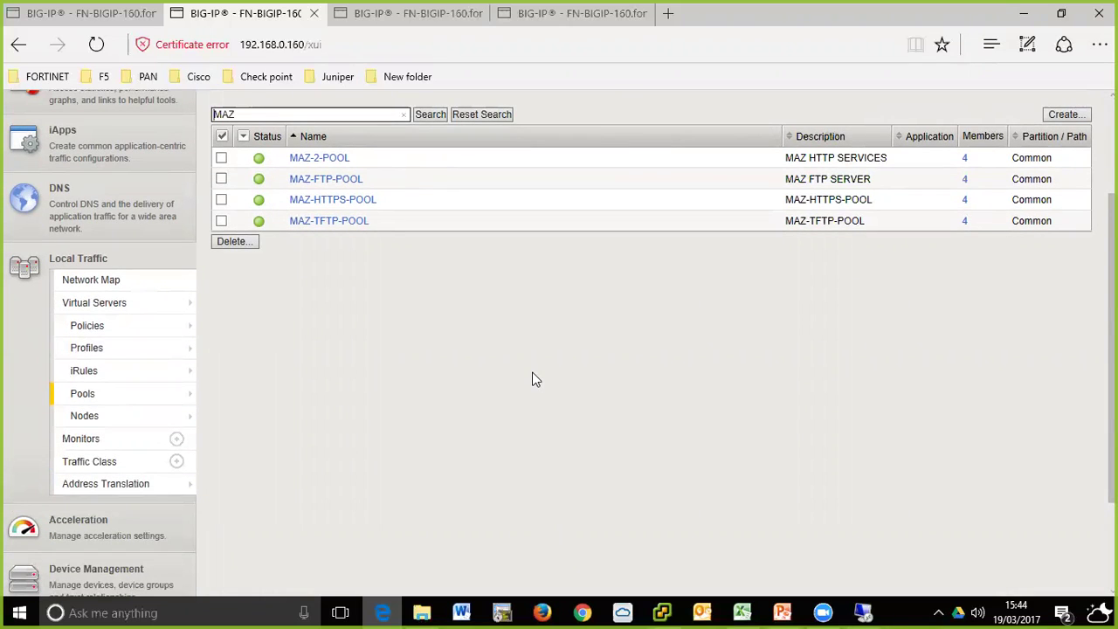
click(82, 439)
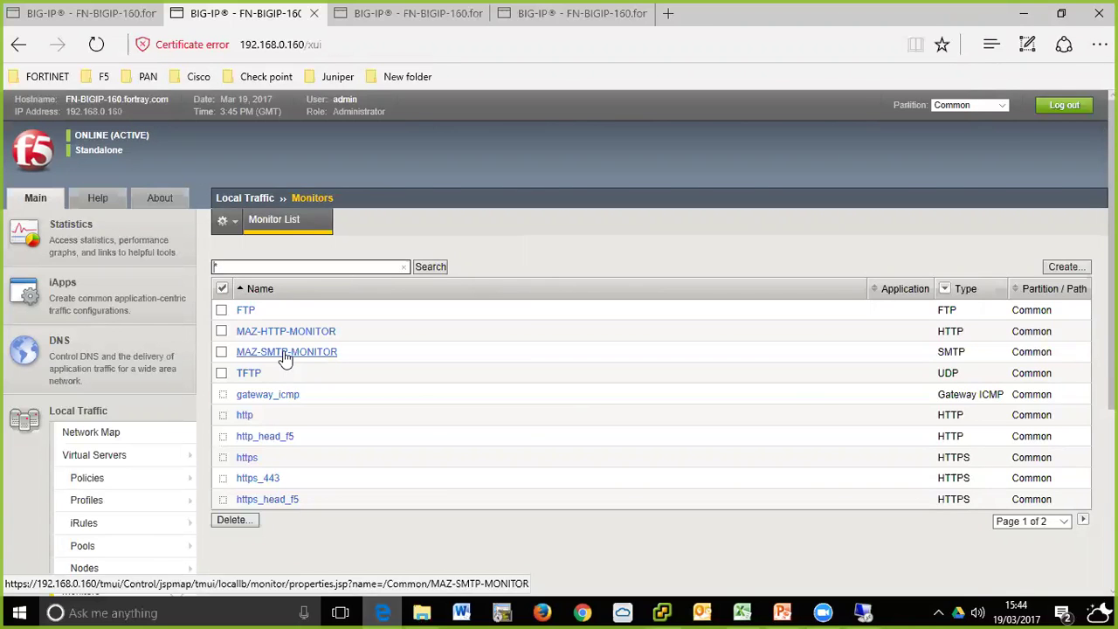
scroll(288, 345, down, 2)
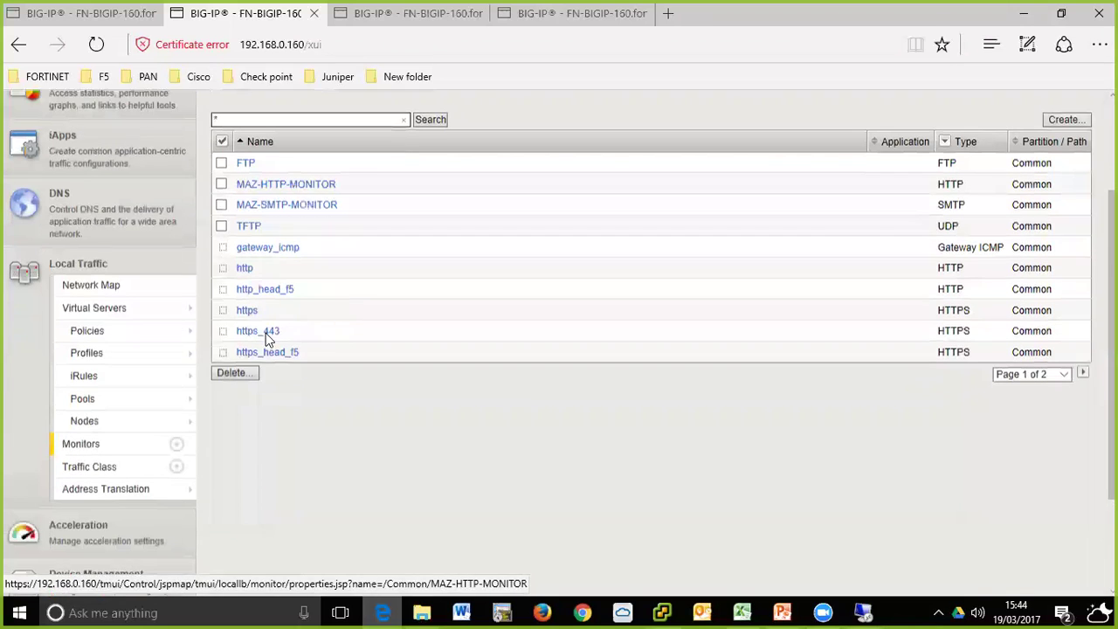
click(96, 398)
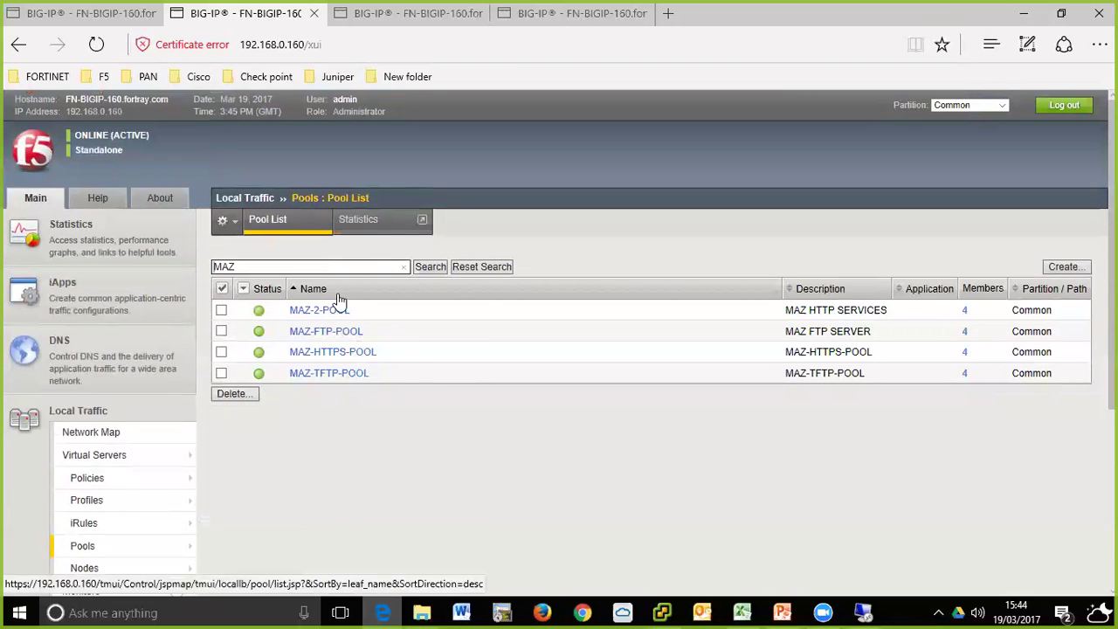
click(316, 310)
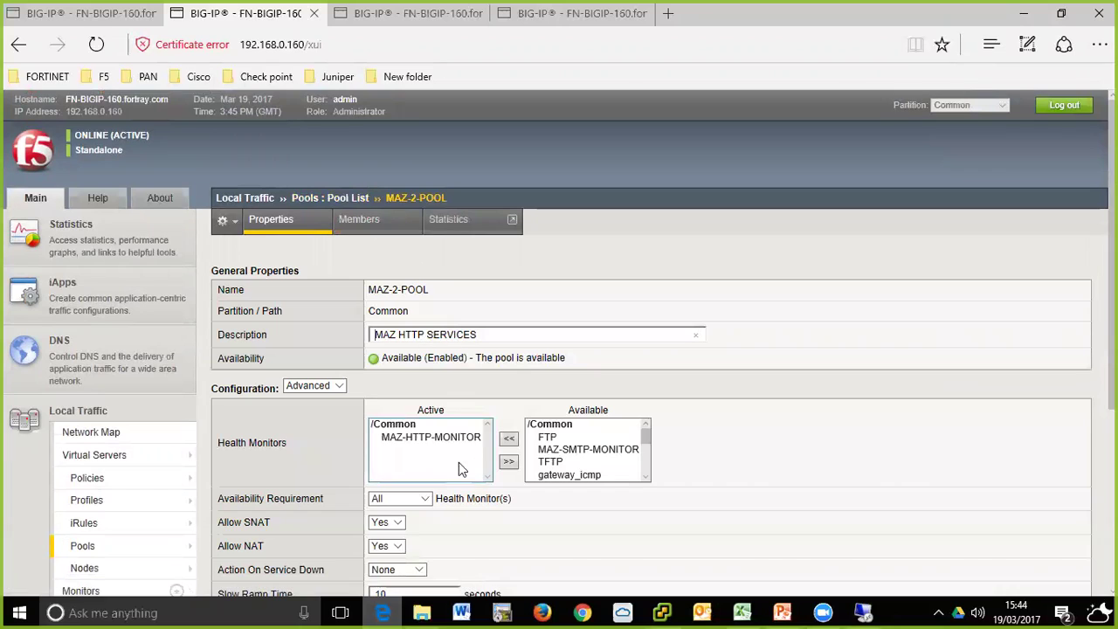
click(432, 437)
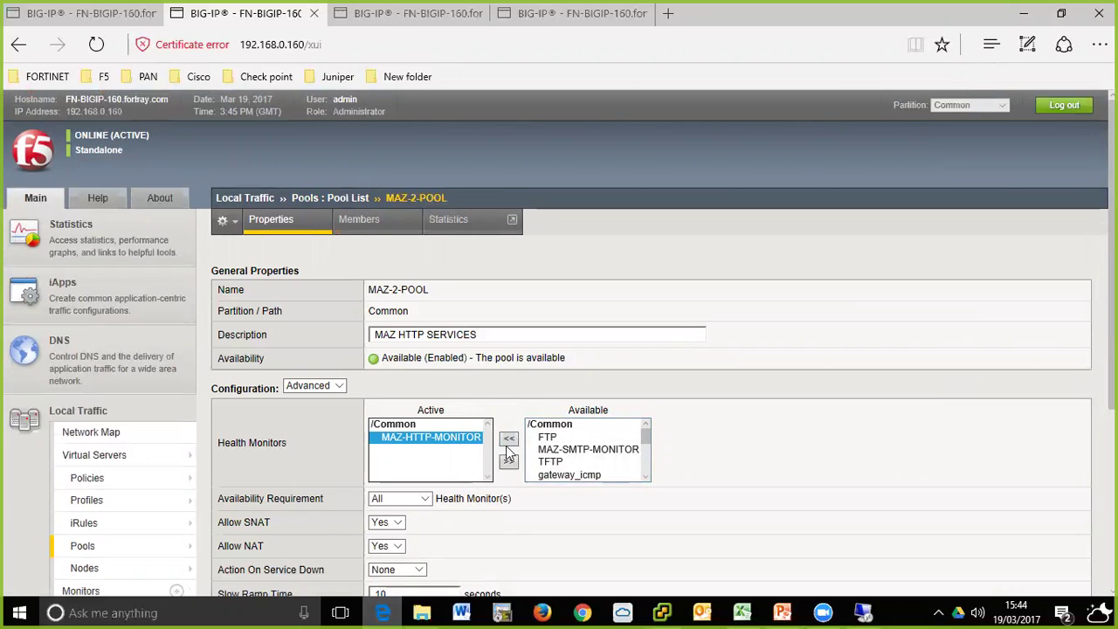
click(370, 230)
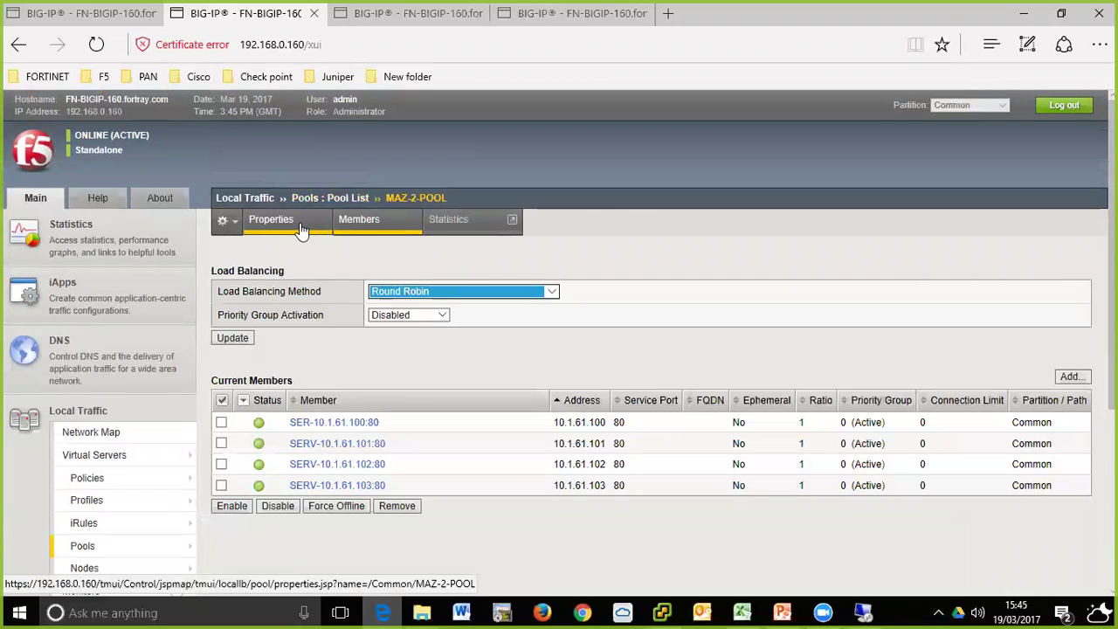
click(297, 226)
scroll(621, 294, down, 3)
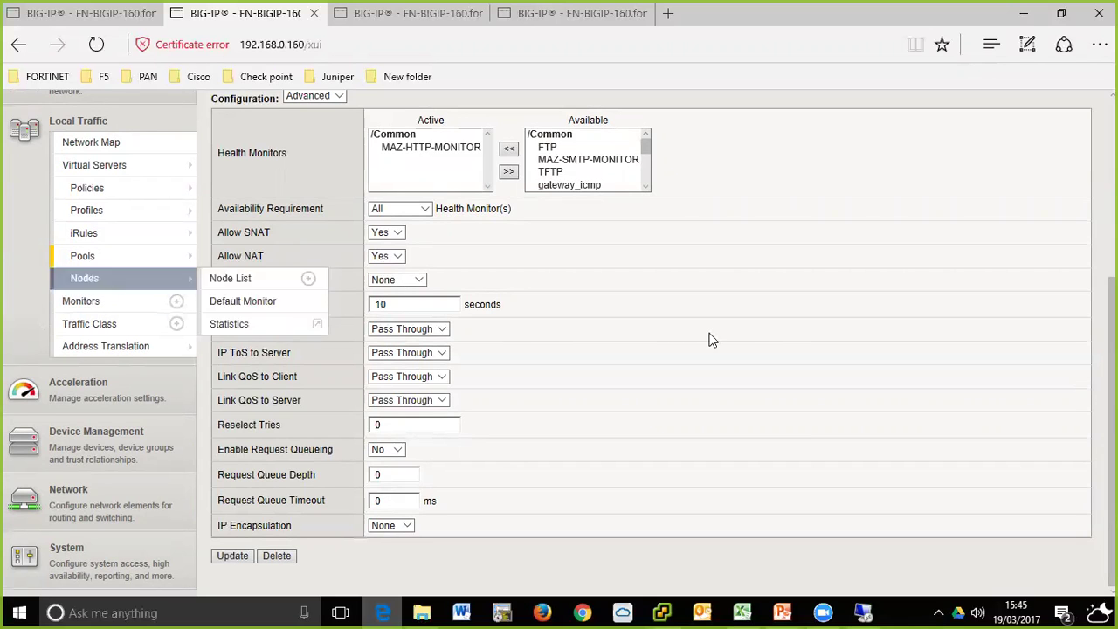
scroll(710, 339, up, 3)
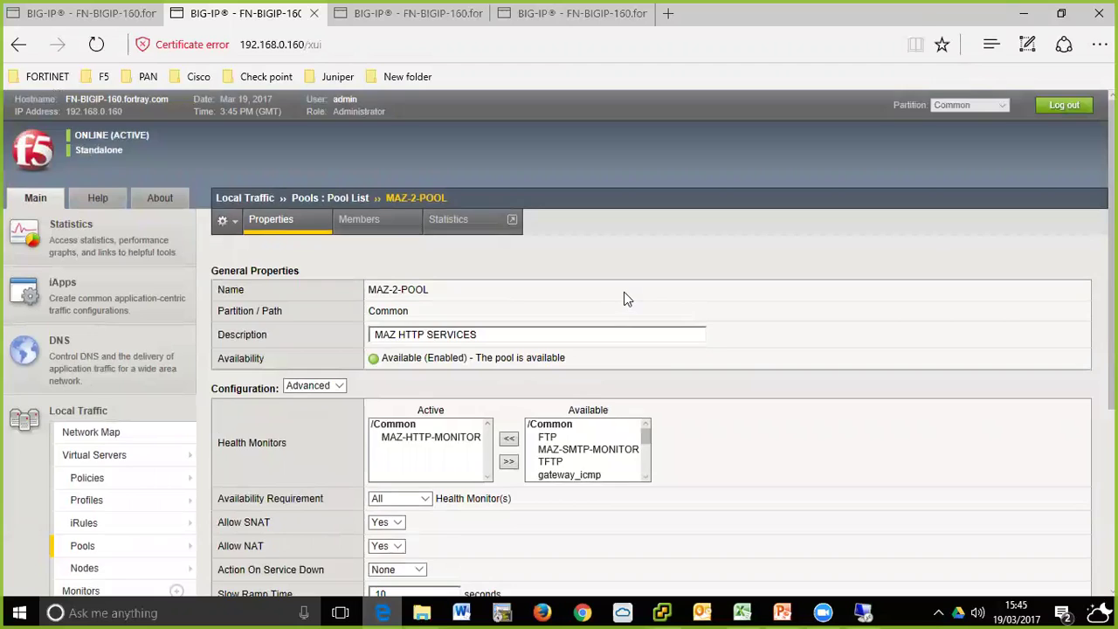
scroll(625, 280, down, 3)
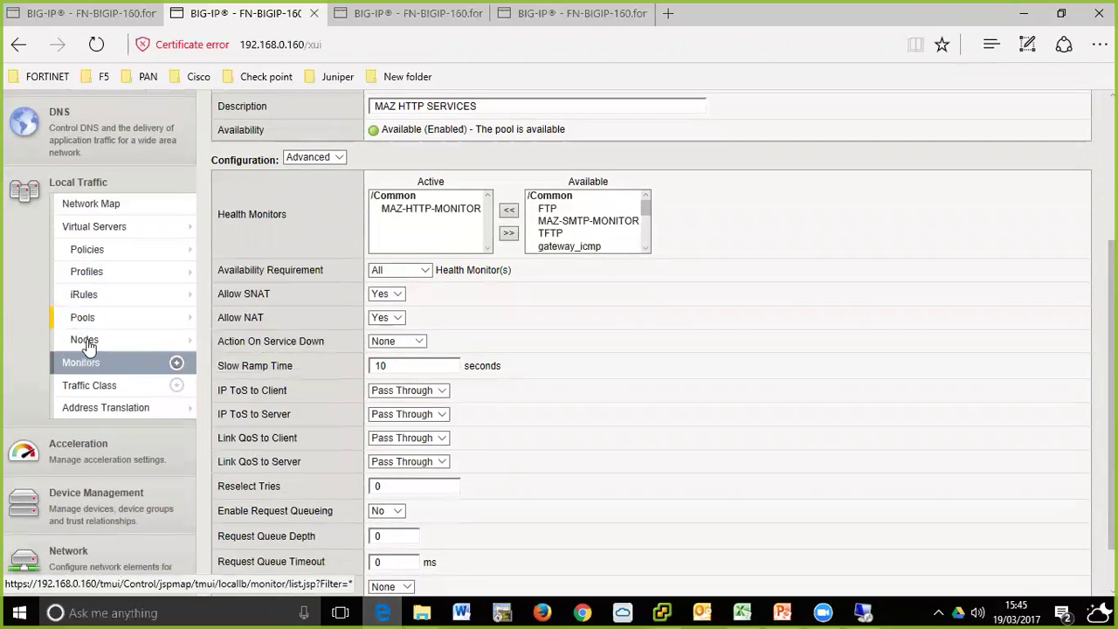
- Open the monitor list, starting and cancelling a new monitor twice
click(91, 371)
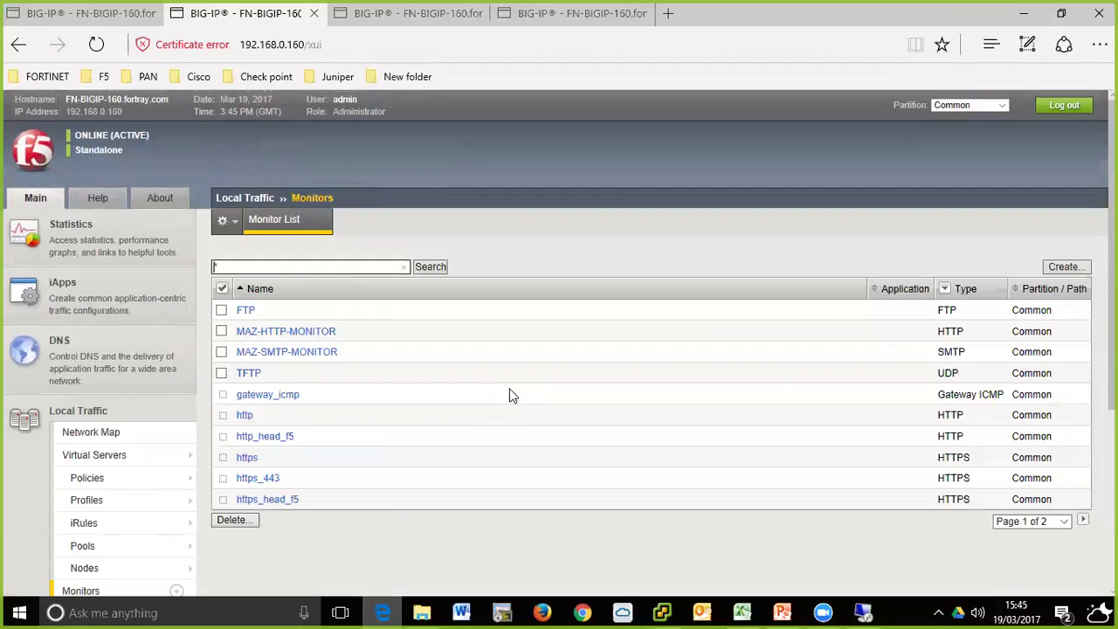
click(1055, 267)
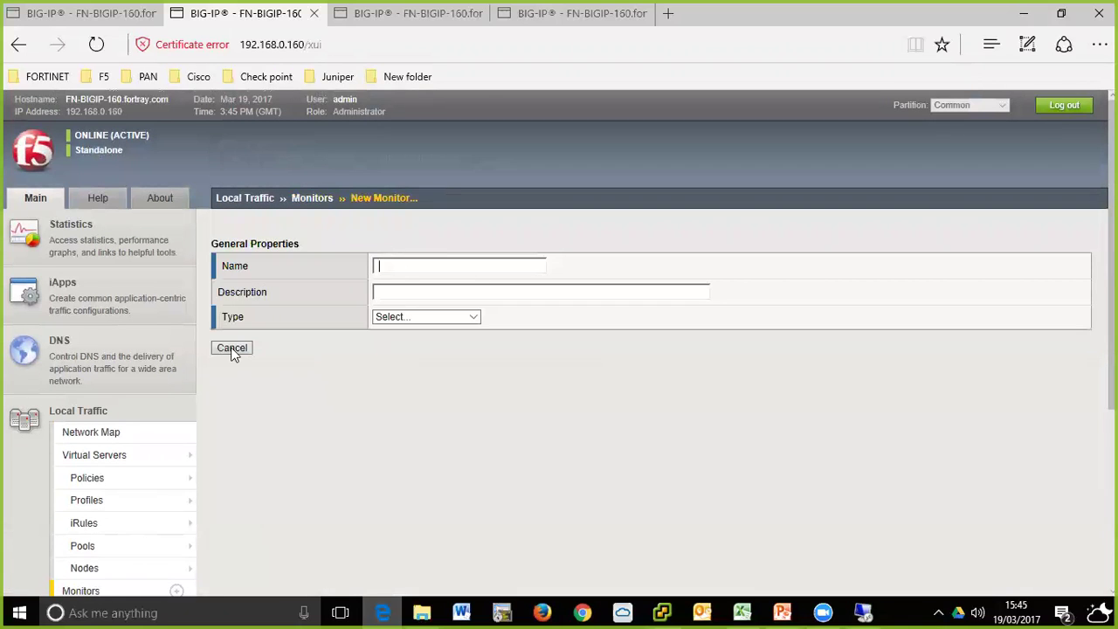
click(232, 348)
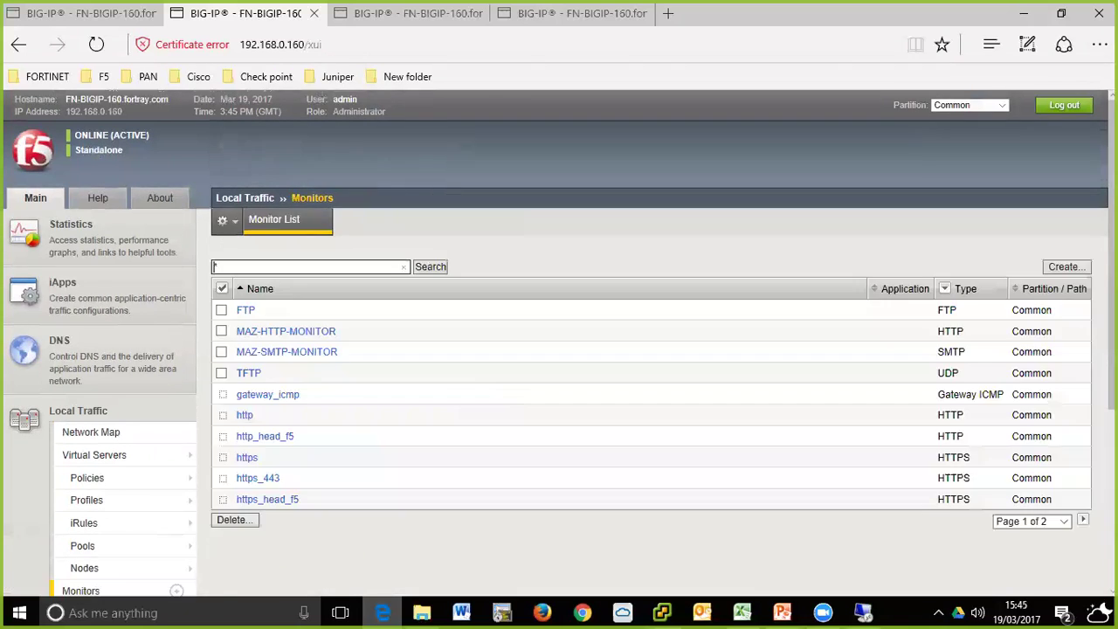
click(1064, 266)
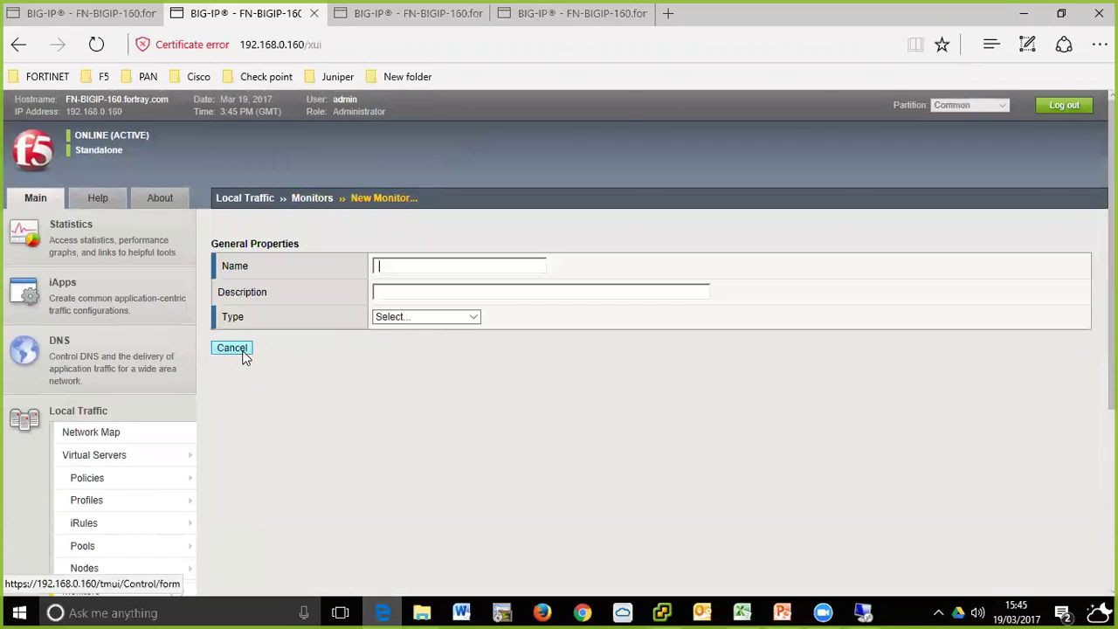
click(250, 349)
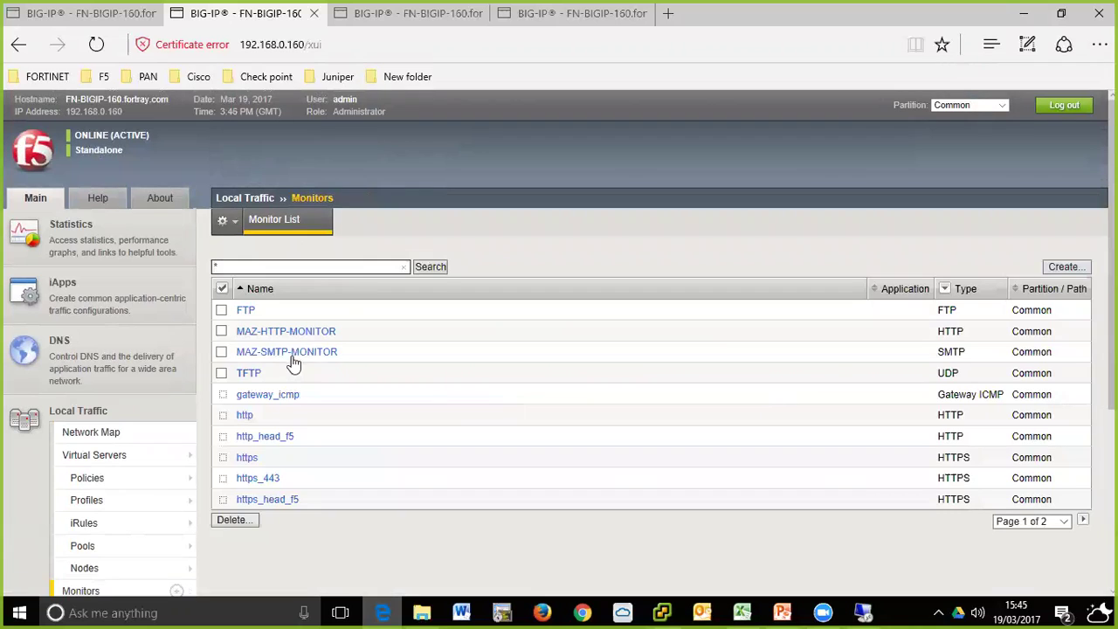
- Open MAZ-HTTP-MONITOR and highlight its GET /\r\n send string and FORTRAY receive string
click(294, 330)
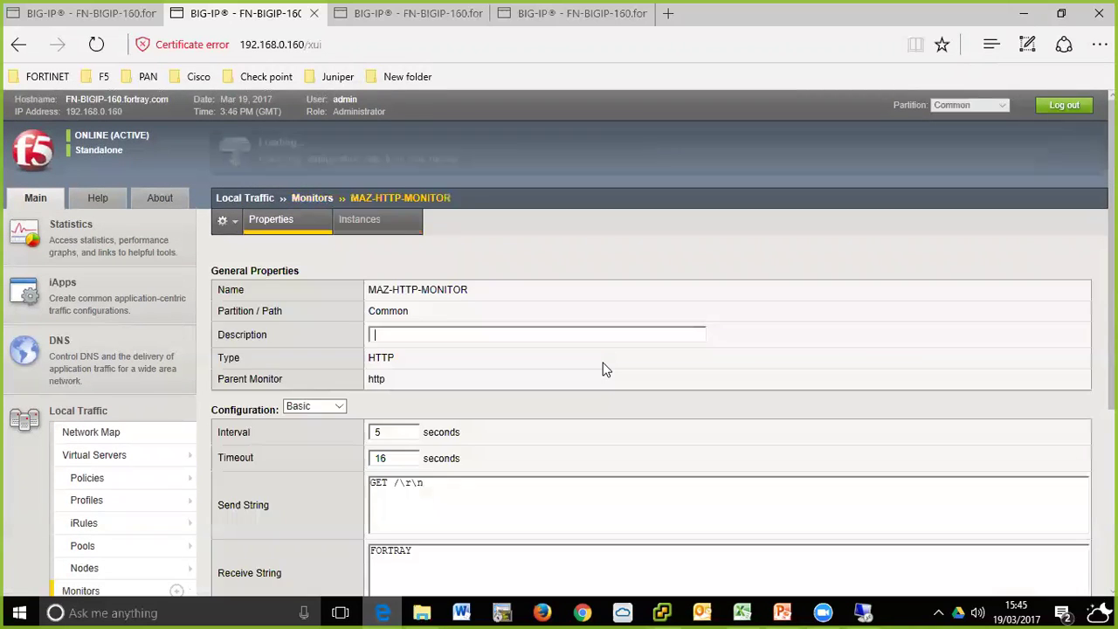
scroll(604, 369, down, 3)
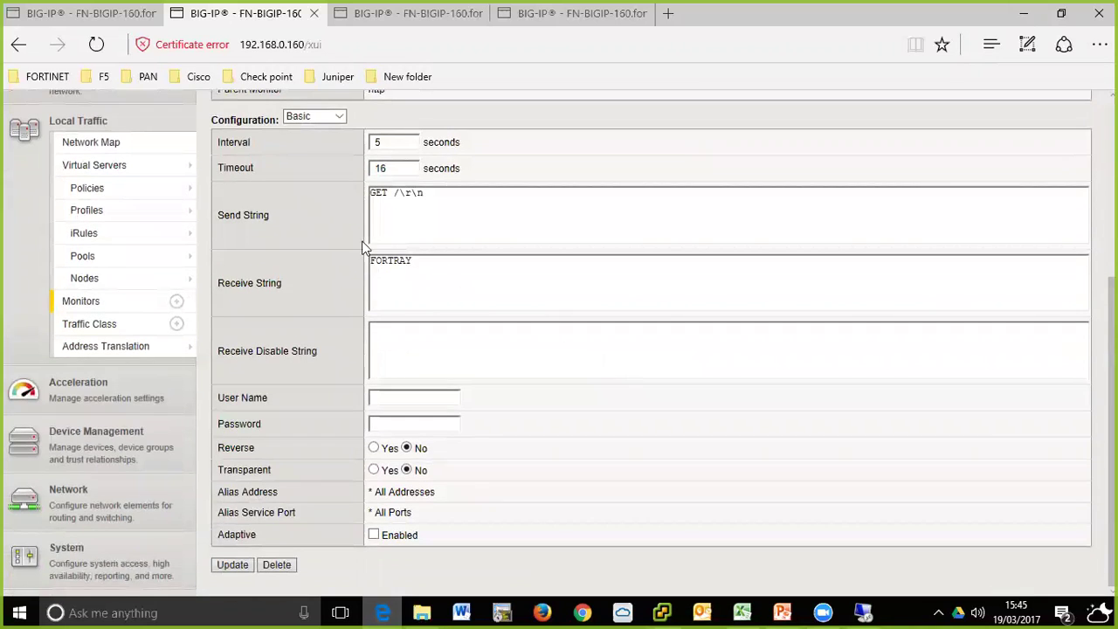
drag(440, 208, 362, 193)
mouse_move(195, 219)
mouse_move(262, 211)
click(433, 195)
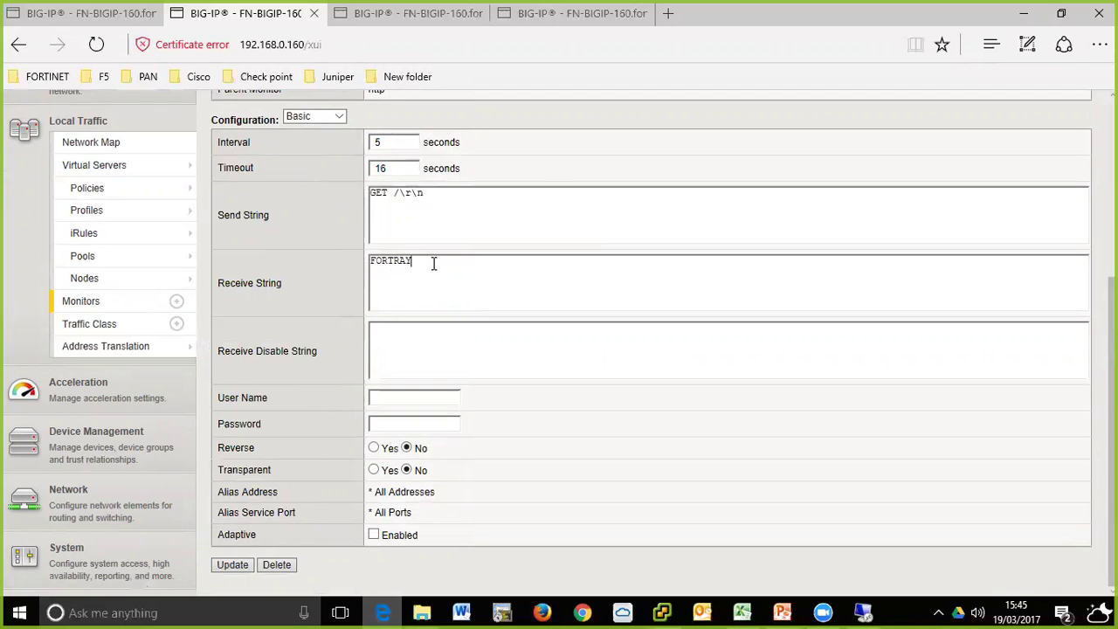
drag(429, 262, 373, 268)
scroll(740, 460, up, 5)
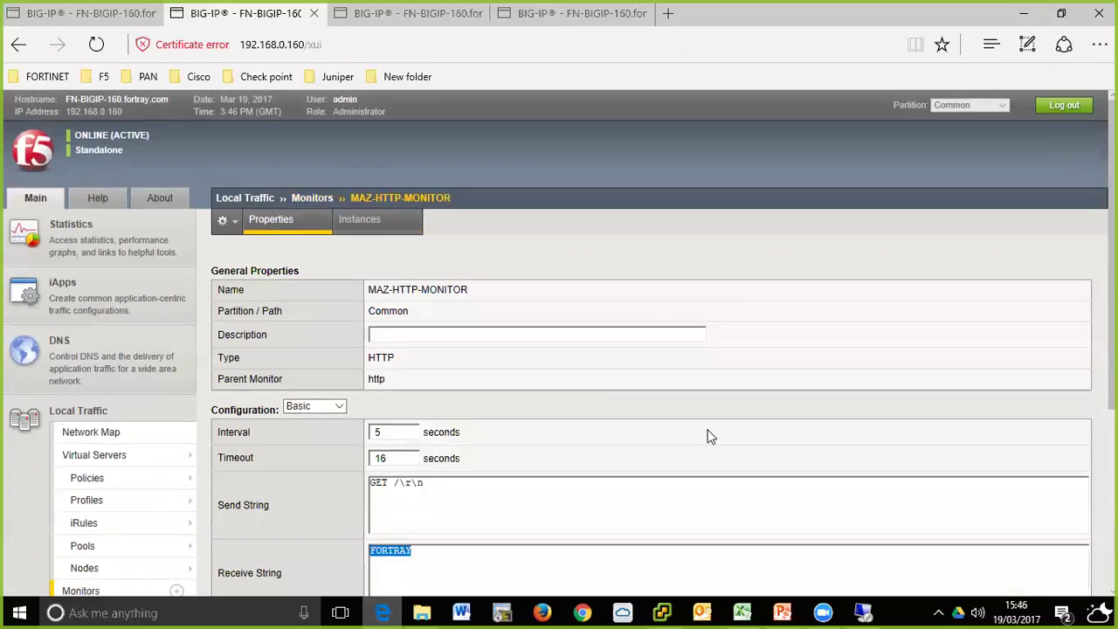
scroll(708, 437, down, 3)
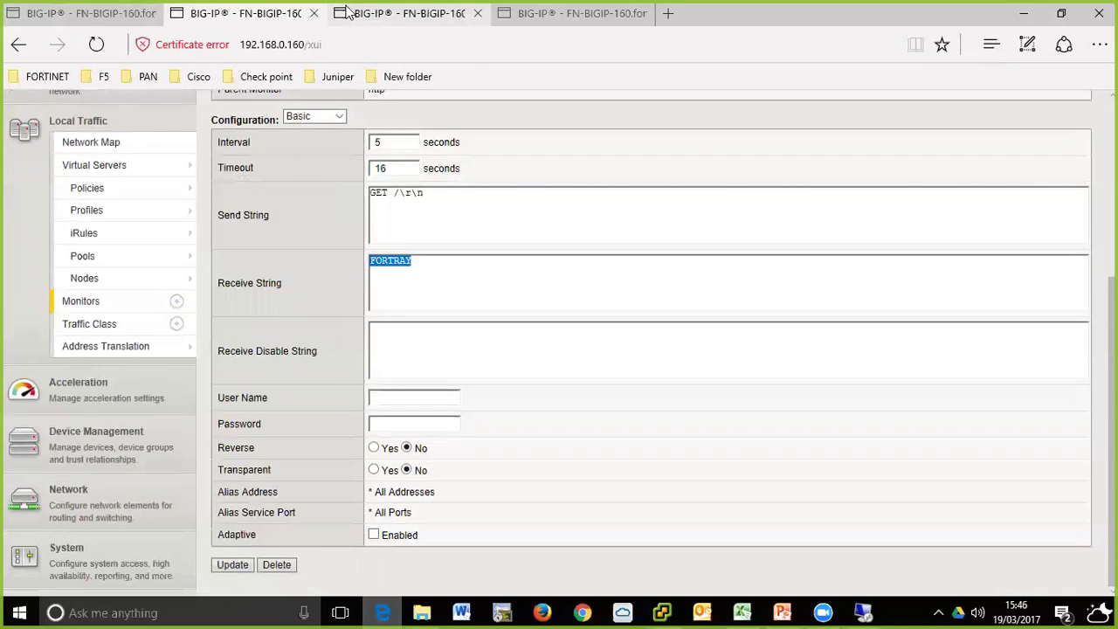
click(348, 12)
- Compare the MAZ virtual servers (FTP, HTTP 80, HTTPS 443, all available) with MAZ-HTTP-MONITOR's properties
mouse_move(91, 241)
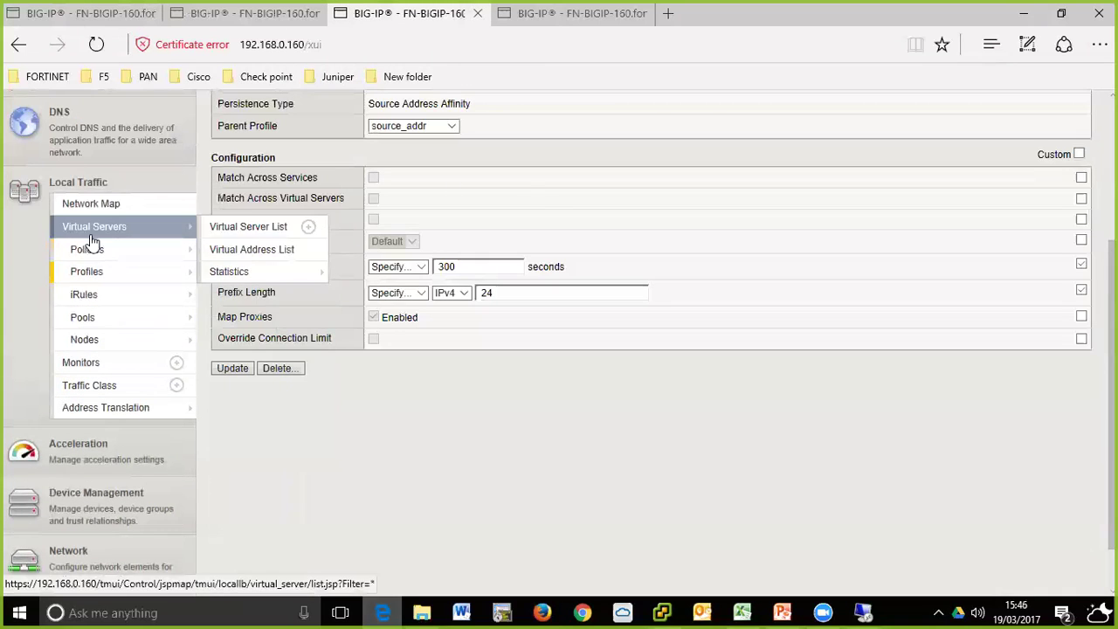
scroll(91, 241, up, 3)
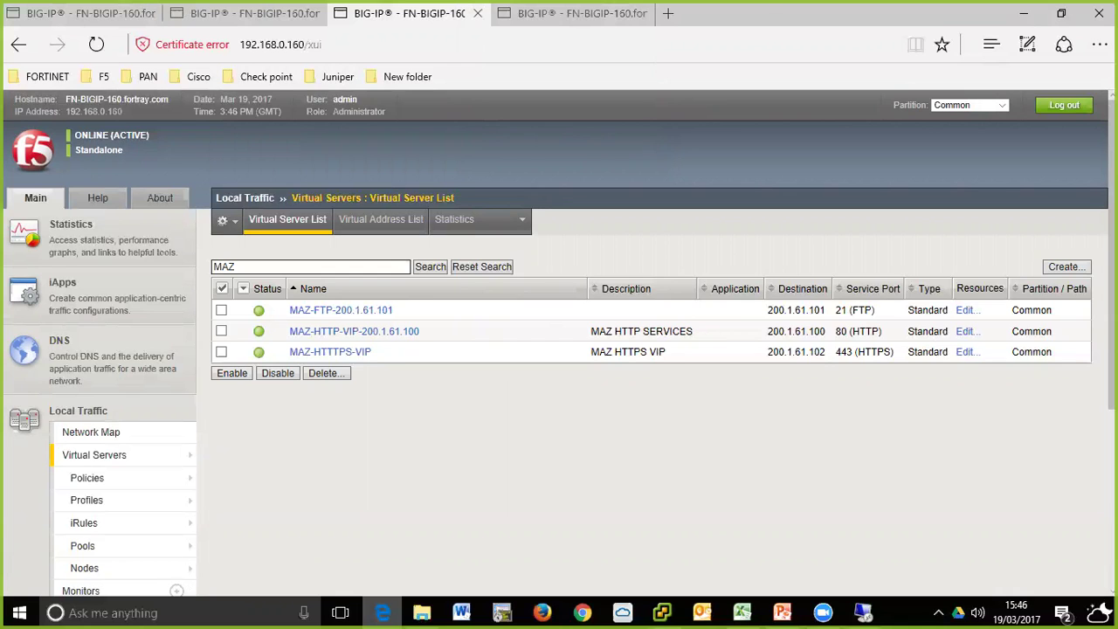
click(603, 13)
click(418, 16)
click(563, 13)
scroll(674, 260, up, 4)
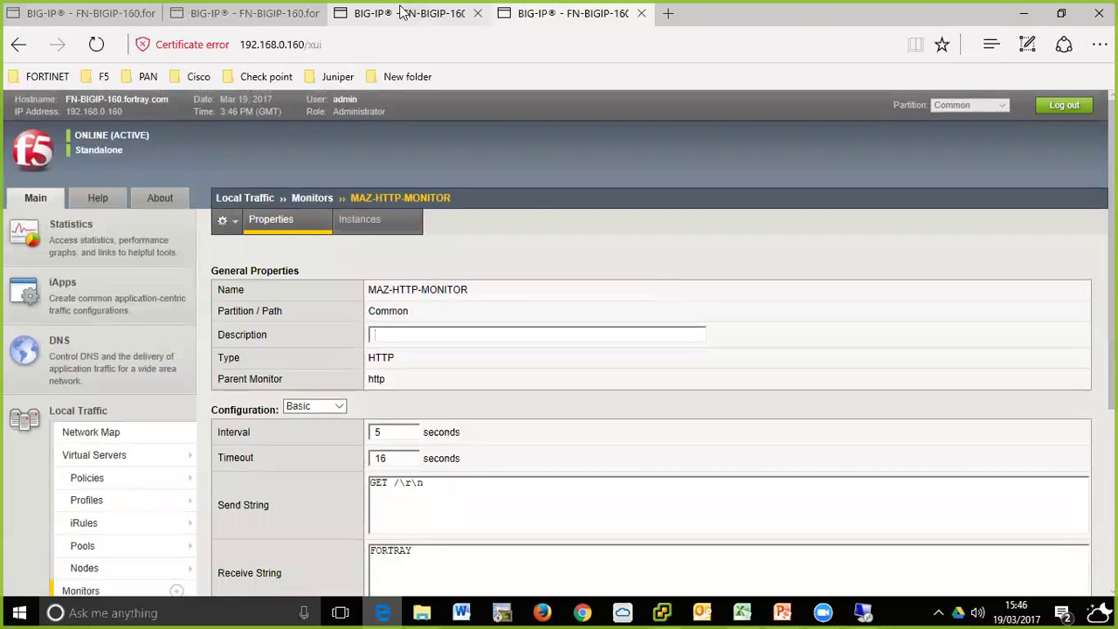
click(402, 13)
click(272, 17)
click(112, 13)
click(254, 13)
click(415, 13)
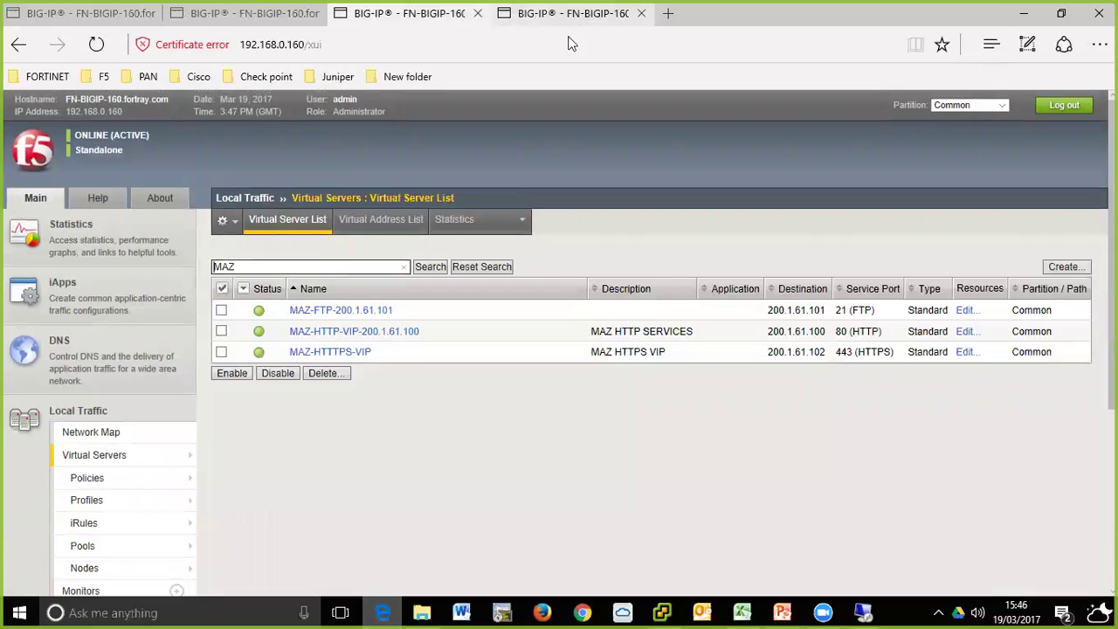
click(568, 13)
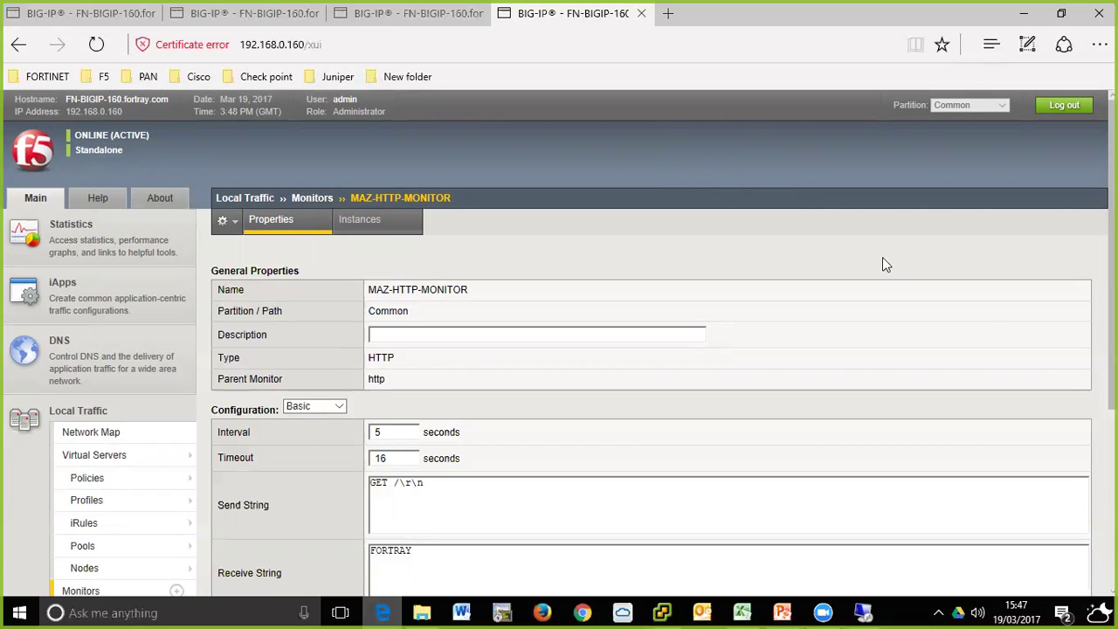
- Compare the FORTRAY receive string on the monitor page against the virtual server and log tabs
scroll(666, 205, down, 1)
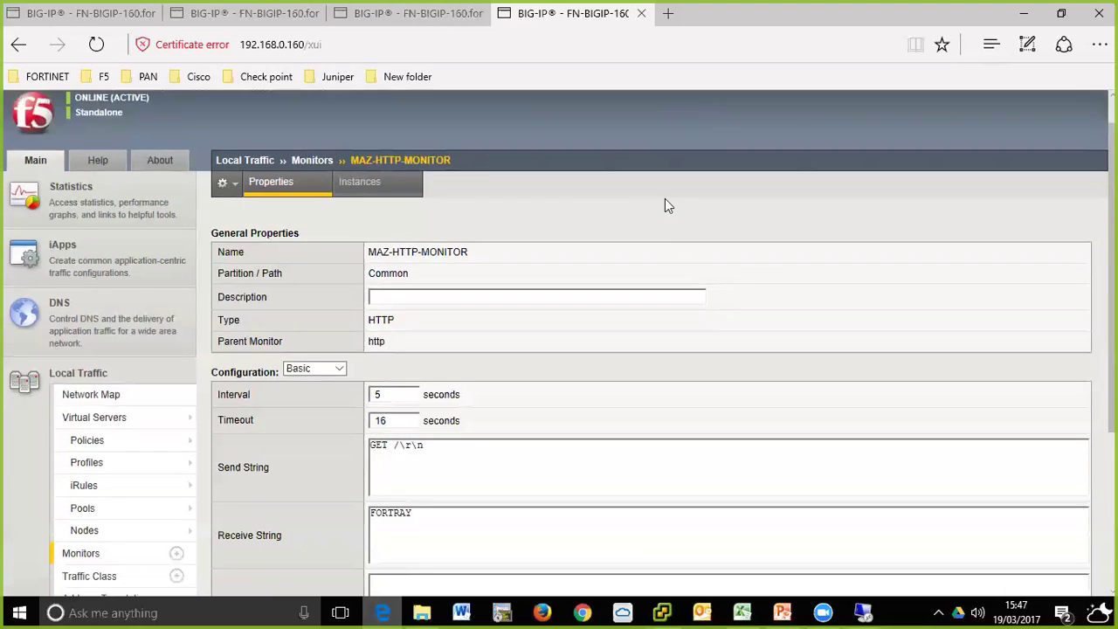
scroll(664, 205, down, 3)
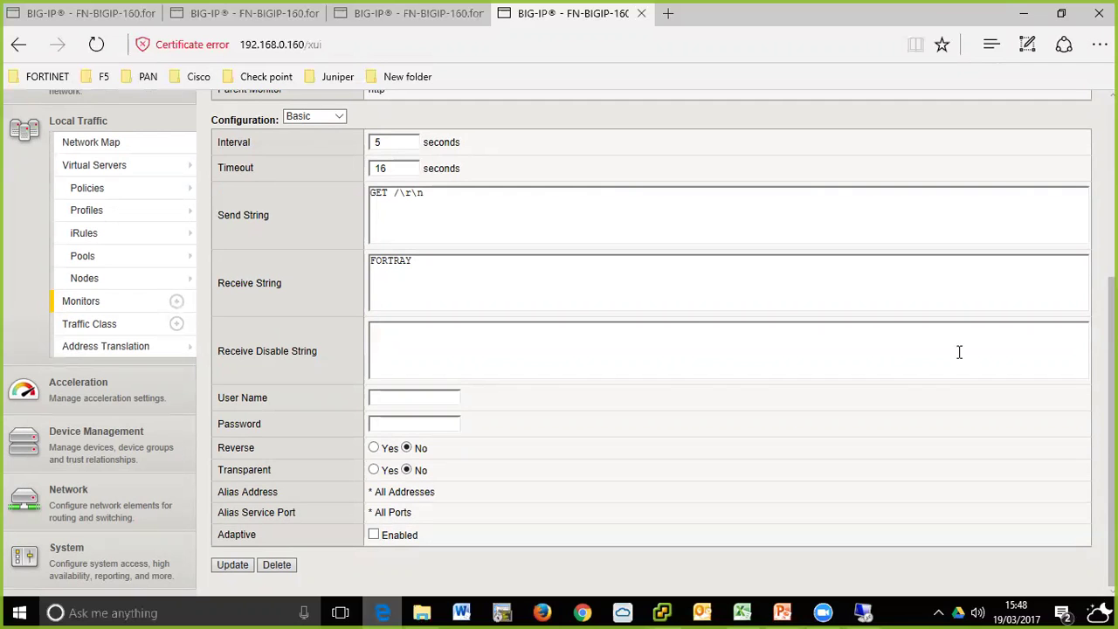
click(245, 14)
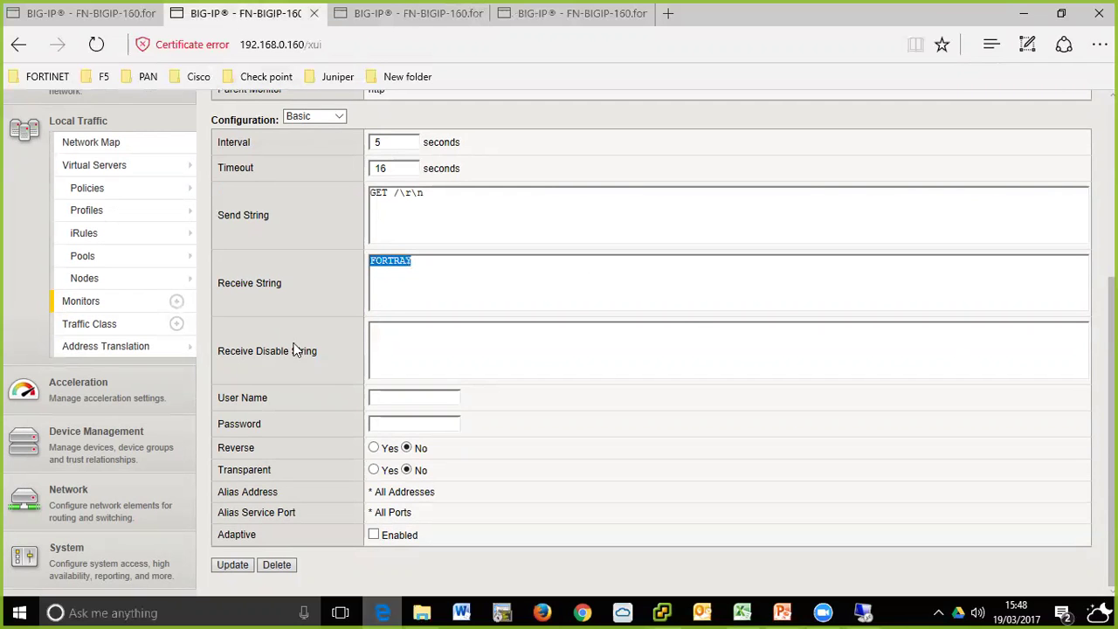
click(376, 13)
click(102, 13)
click(245, 13)
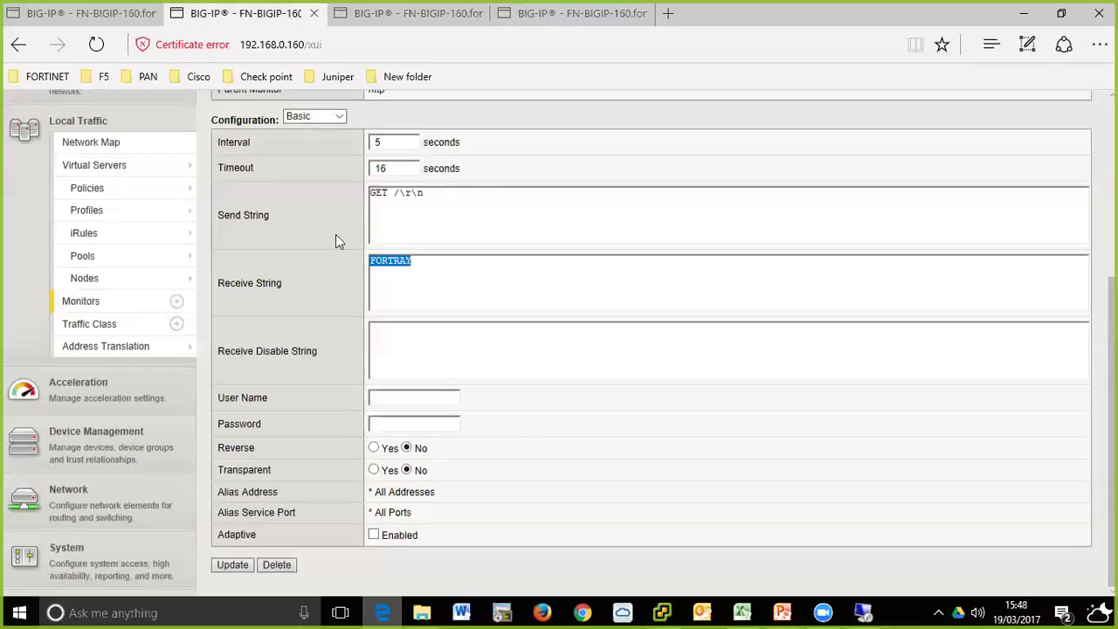
click(382, 13)
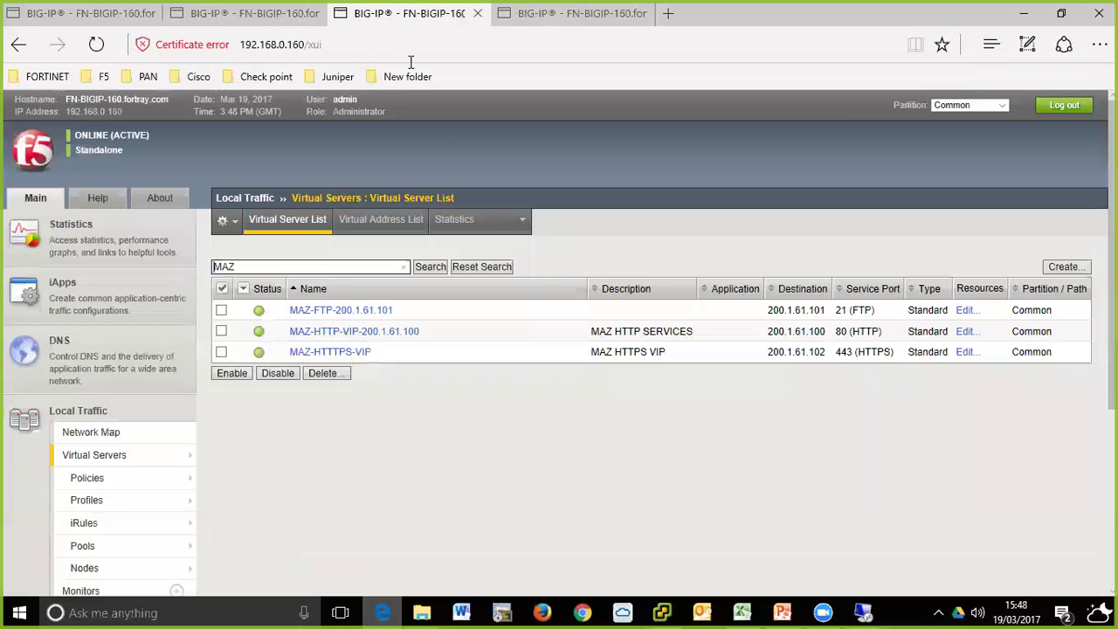
- Reload the virtual servers section and return to the FORTRAY monitor page
click(185, 455)
click(194, 9)
mouse_move(86, 262)
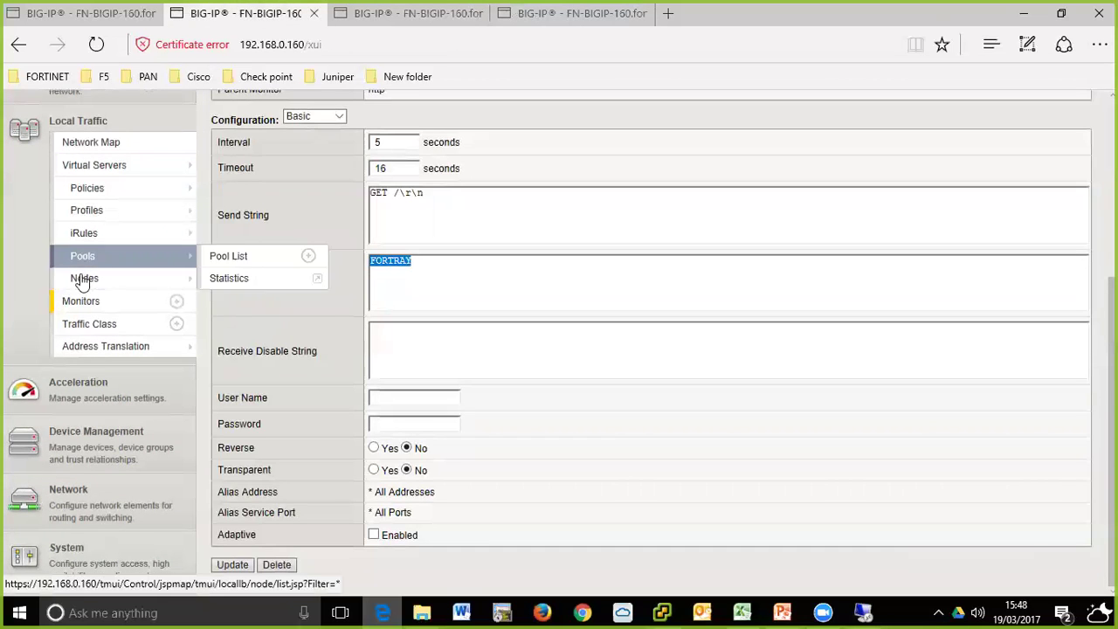
scroll(87, 262, up, 4)
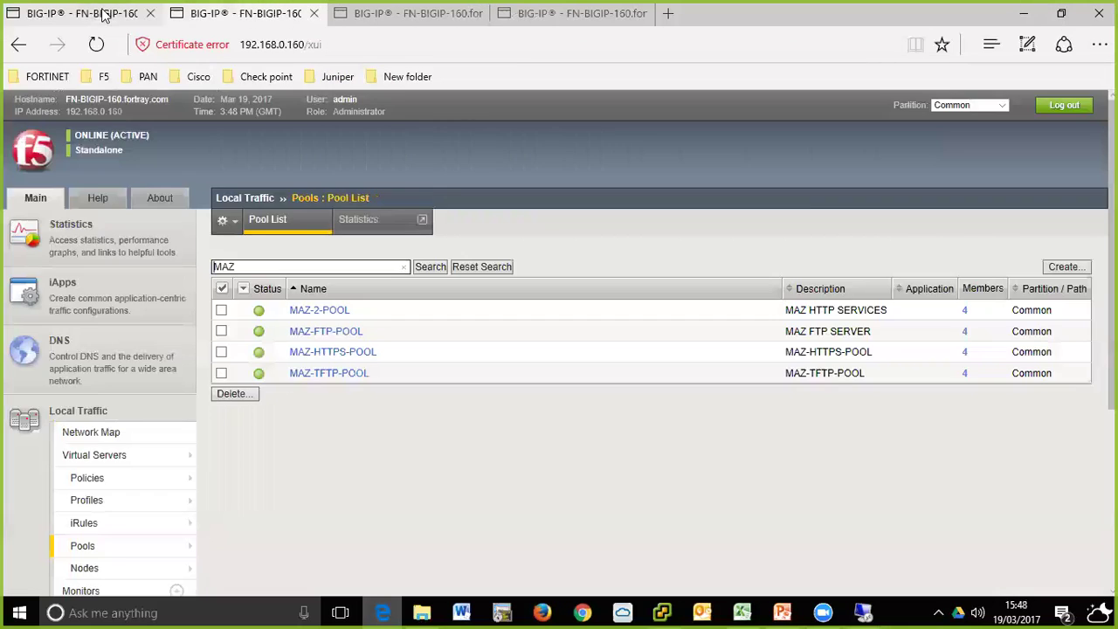
- Cycle through the MAZ pool list, virtual servers and logs to confirm all pools available
click(103, 15)
click(238, 13)
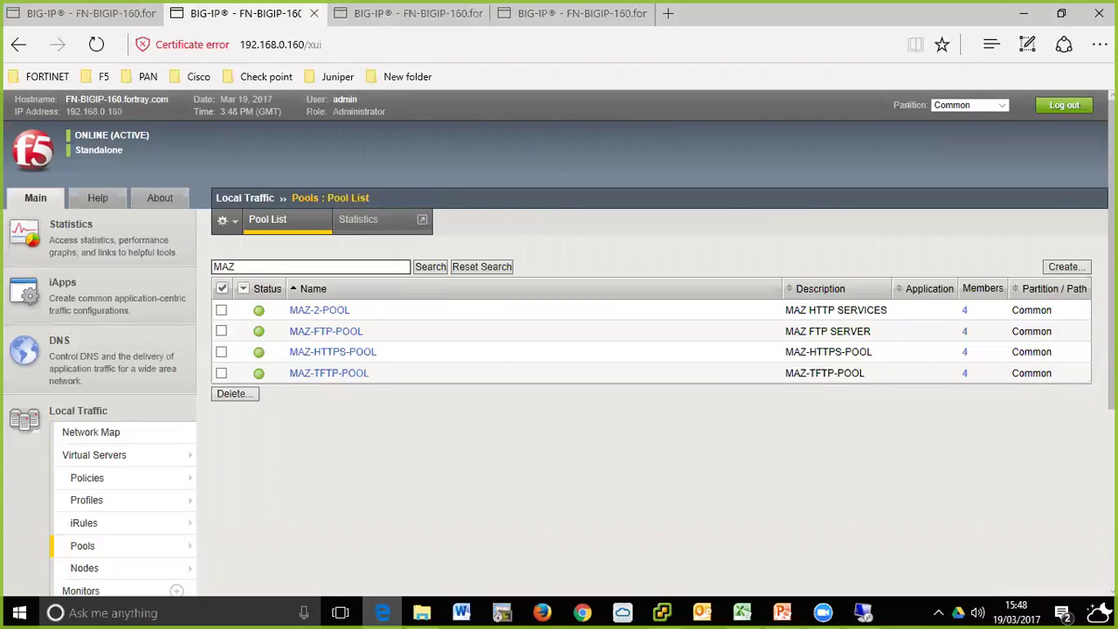
click(428, 15)
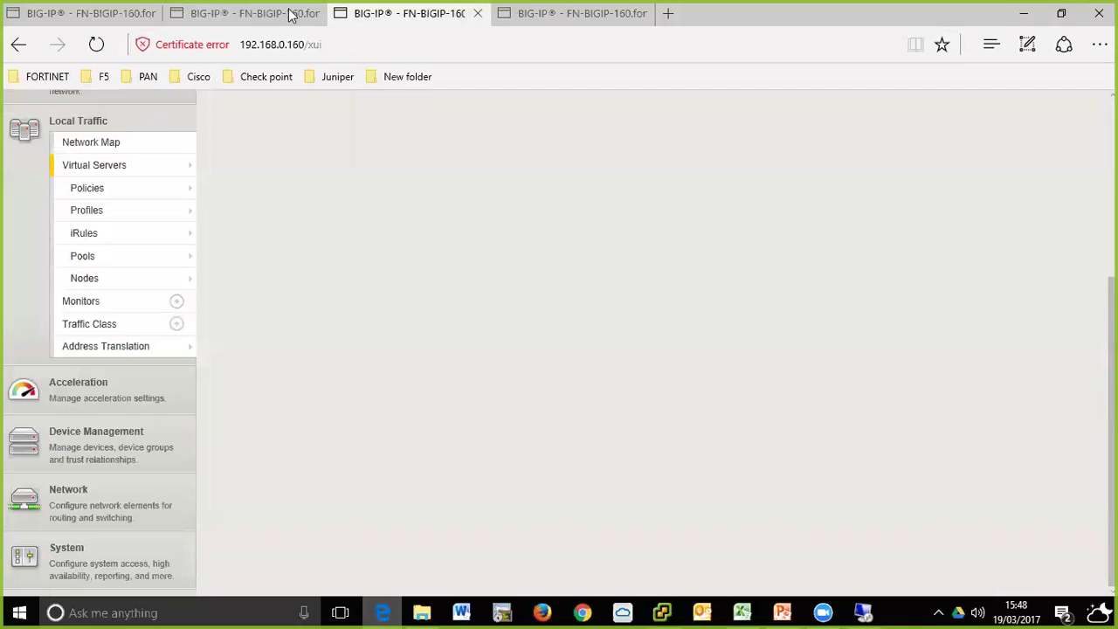
click(269, 19)
click(66, 12)
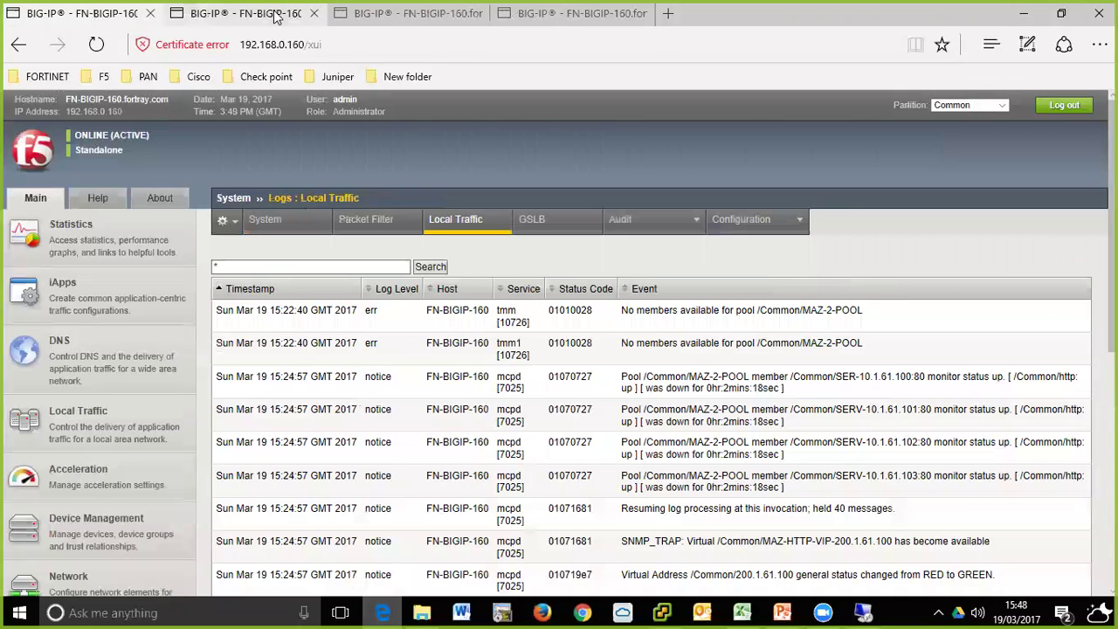
click(275, 18)
click(390, 17)
click(225, 18)
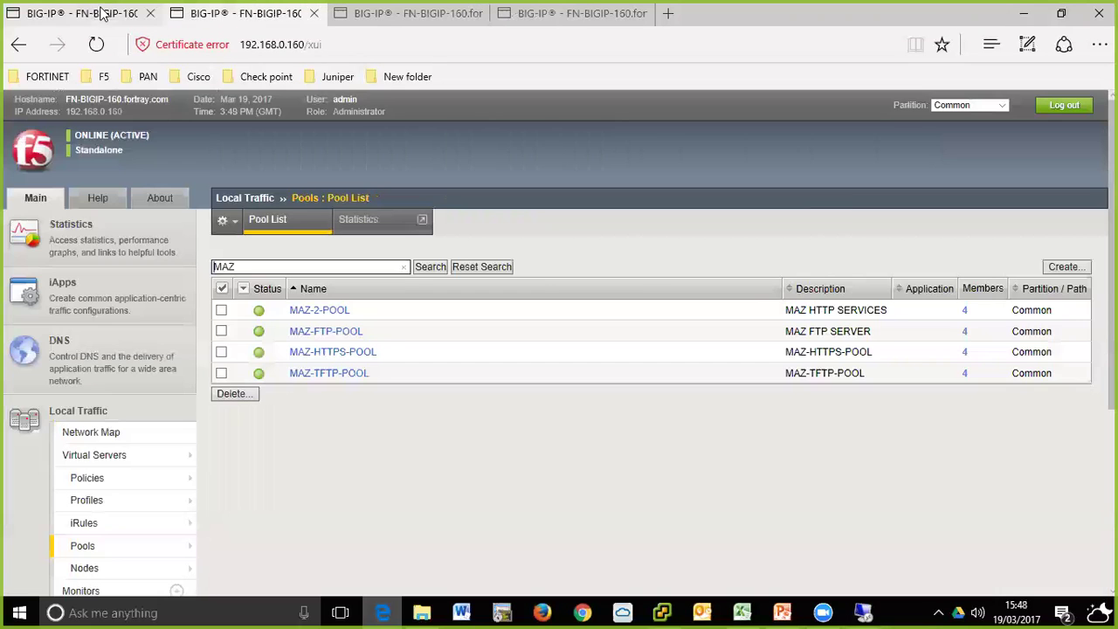
- Read the log showing MAZ-2-POOL's members and MAZ-HTTP-VIP-200.1.61.100 coming up, then view the CUSTOM FORTRAY monitor
click(75, 13)
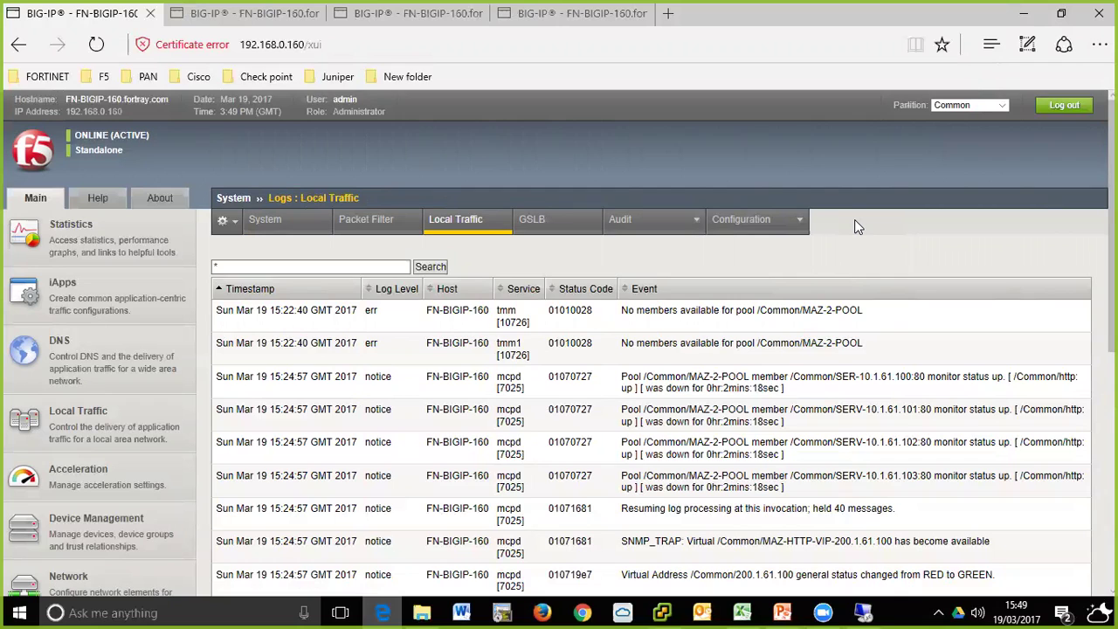
click(614, 14)
click(742, 612)
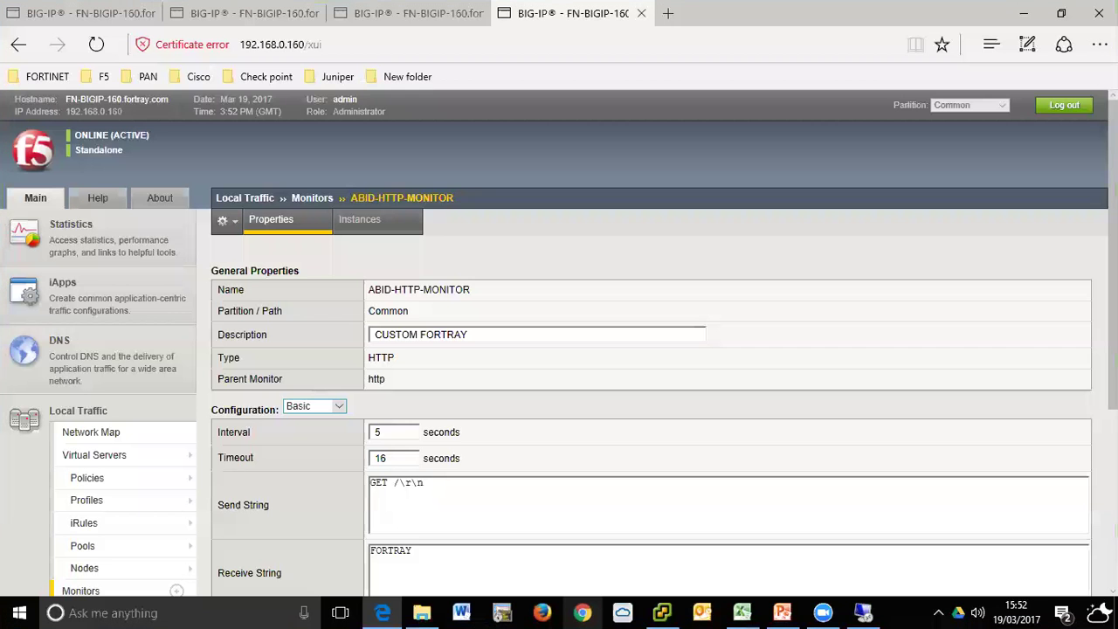
- Review the custom monitor's HTTP type and its http parent monitor
scroll(774, 289, down, 2)
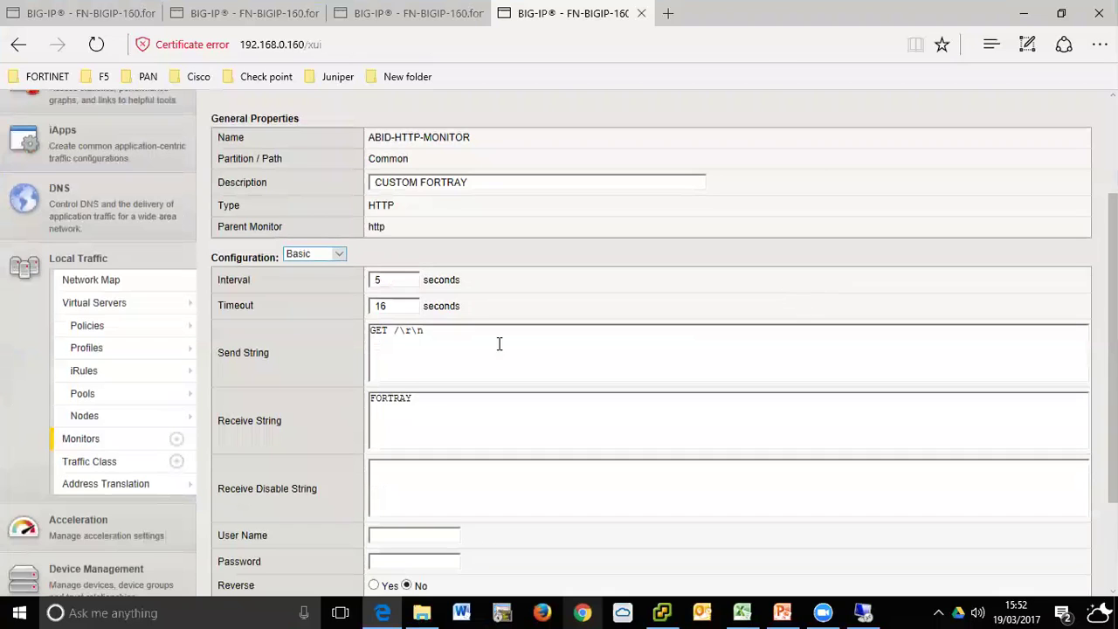
scroll(429, 455, down, 2)
scroll(434, 428, up, 3)
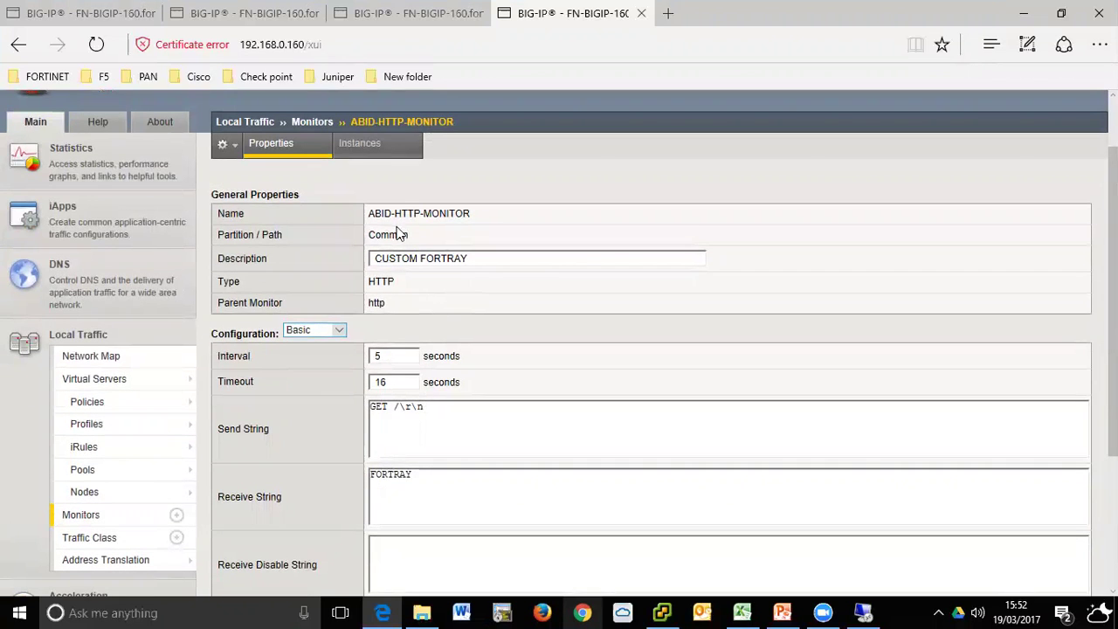
drag(370, 305, 387, 305)
click(393, 308)
click(390, 310)
double_click(392, 283)
click(403, 284)
scroll(402, 284, down, 1)
scroll(402, 283, down, 1)
drag(223, 226, 288, 228)
click(284, 225)
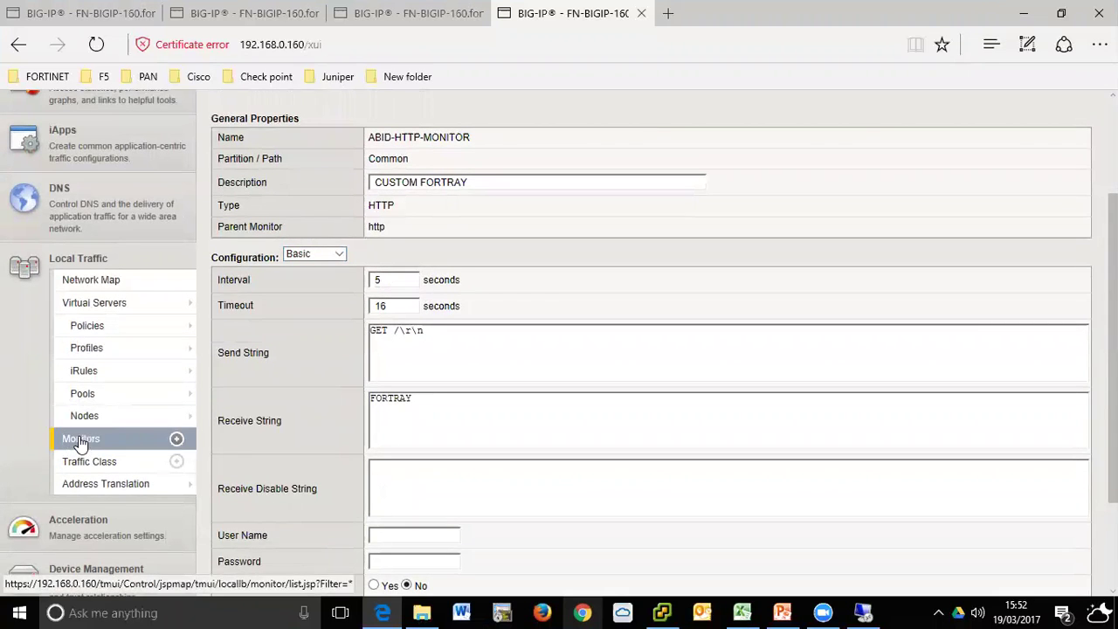
- Open the full monitor list and start a blank New Monitor form
click(81, 441)
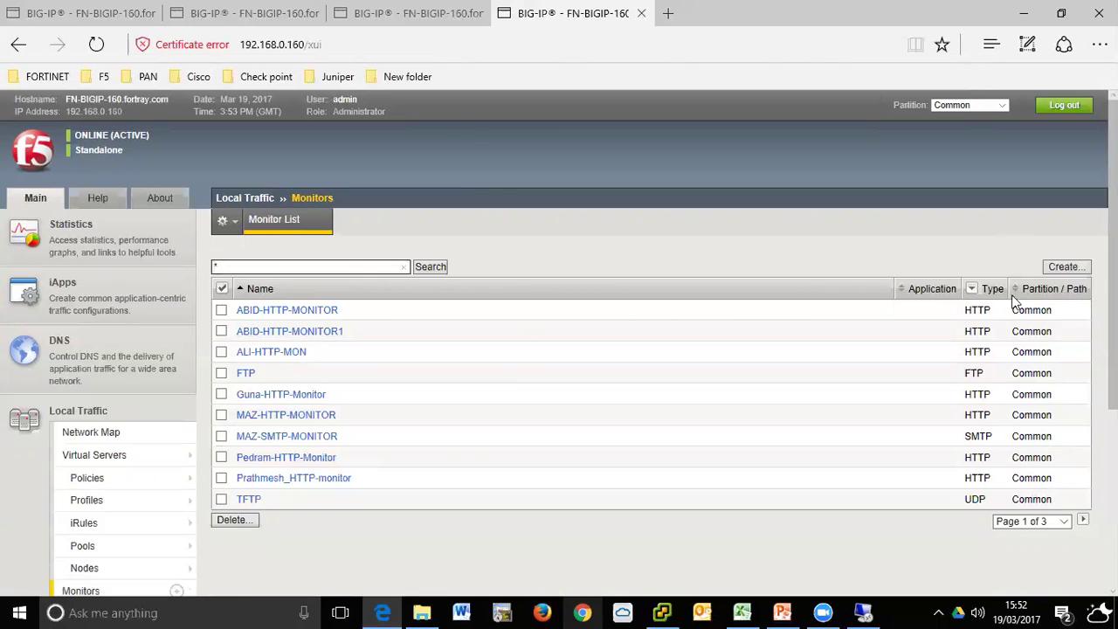
click(1066, 267)
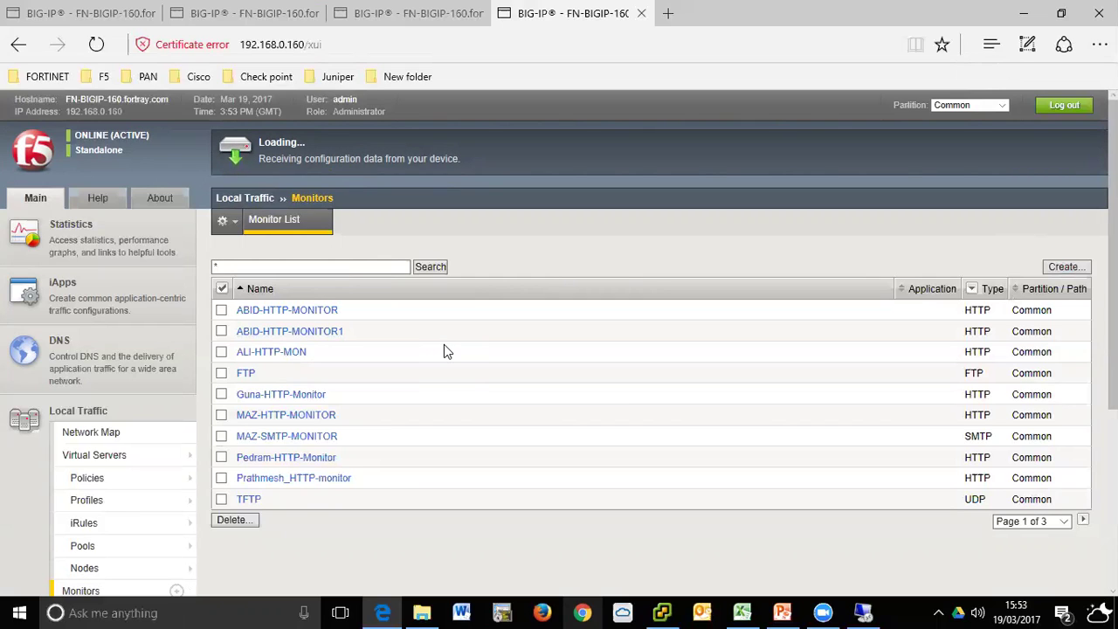
click(404, 19)
click(535, 19)
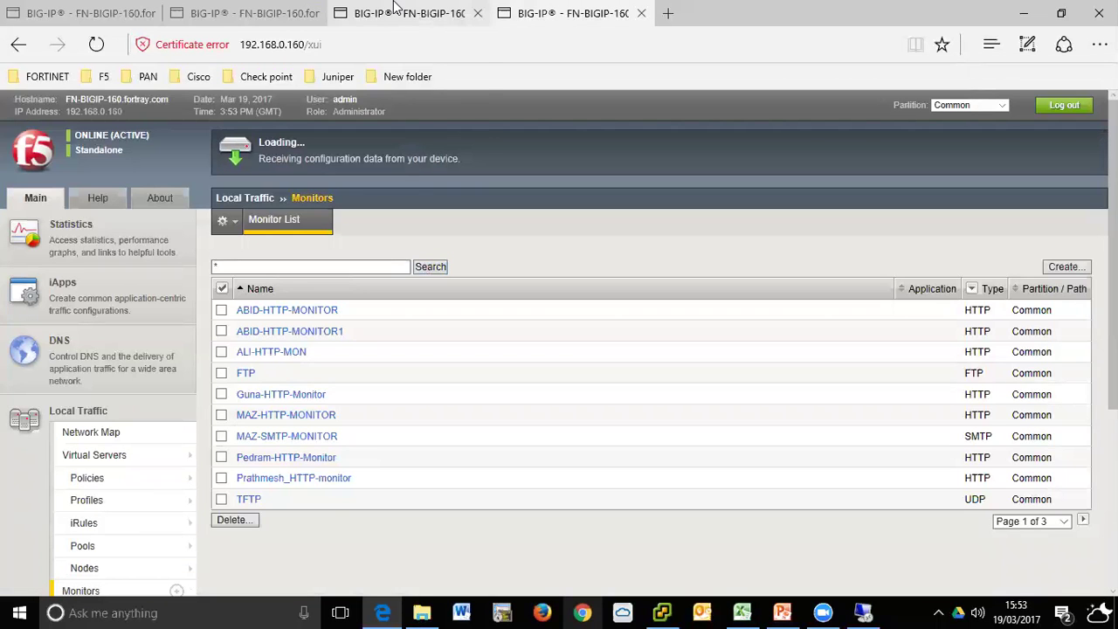
click(398, 13)
click(564, 11)
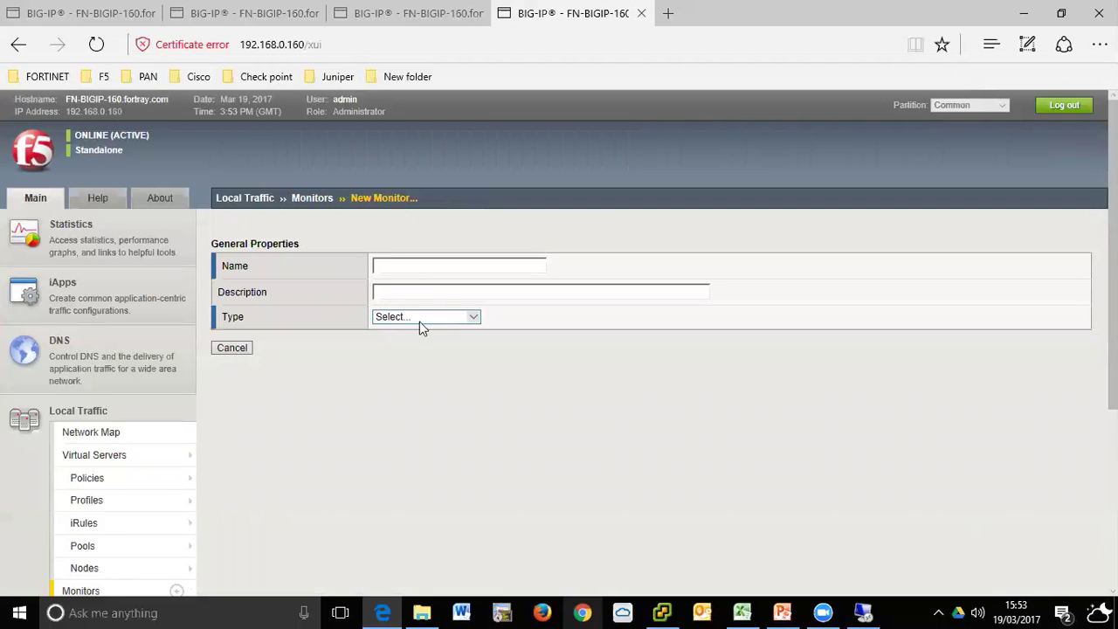
click(441, 318)
key(s)
key(m)
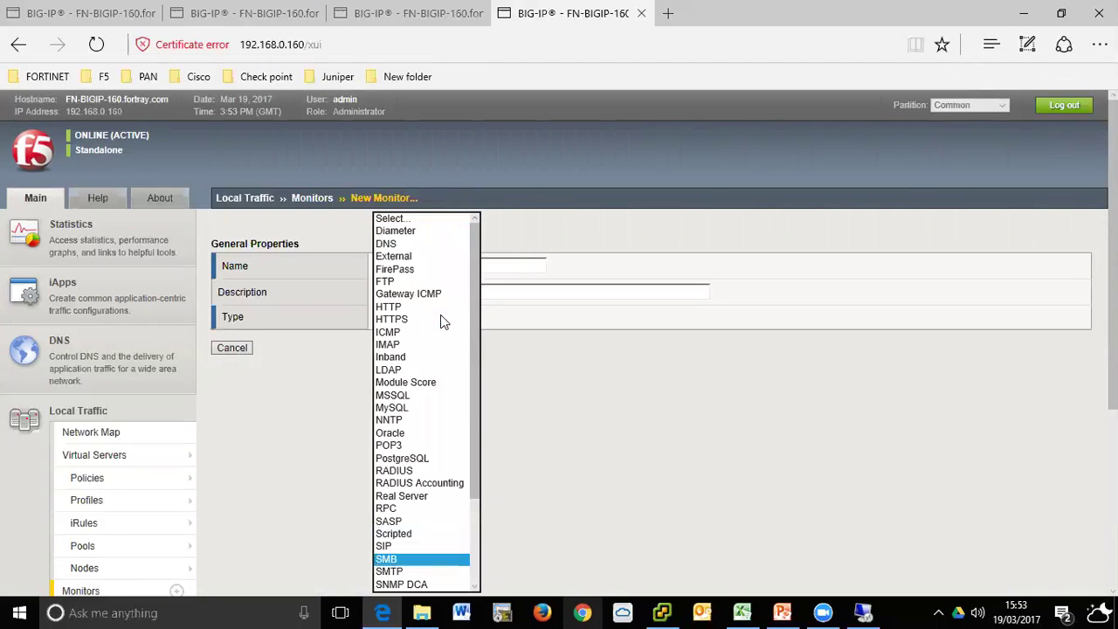
key(t)
key(s)
key(s)
key(s)
key(s)
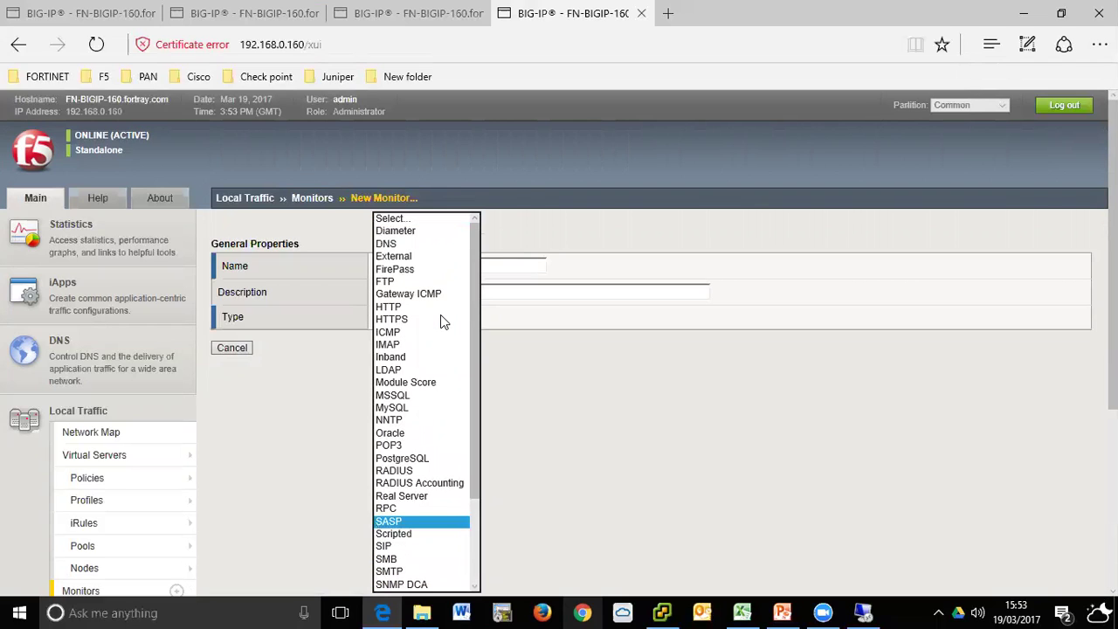
key(s)
key(s)
key(s)
key(s)
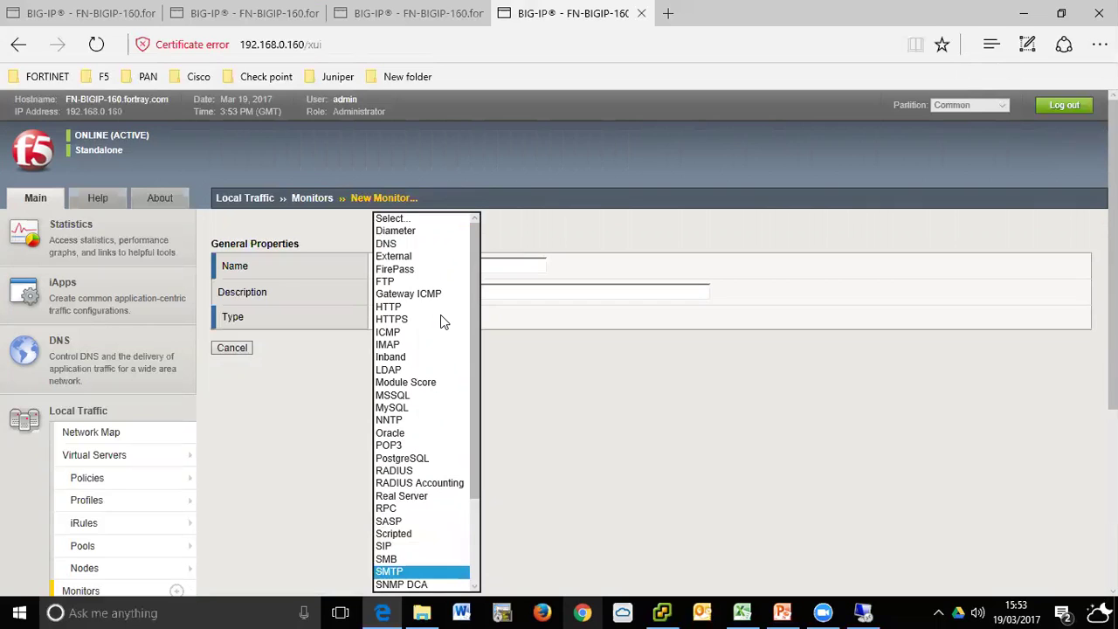
click(408, 571)
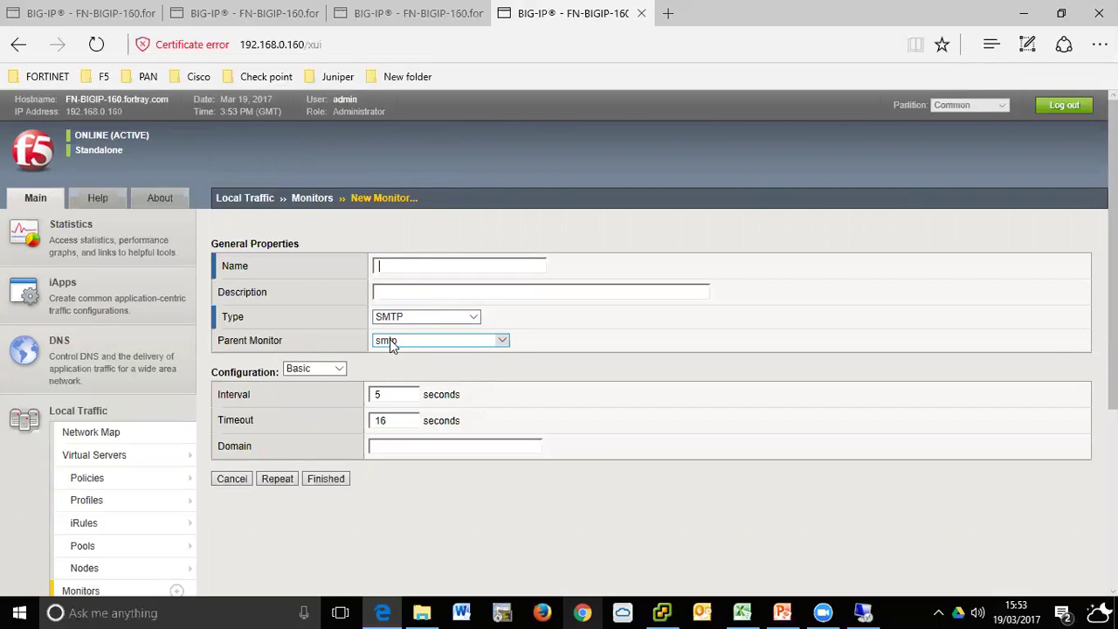
drag(220, 341, 317, 347)
click(266, 338)
click(394, 342)
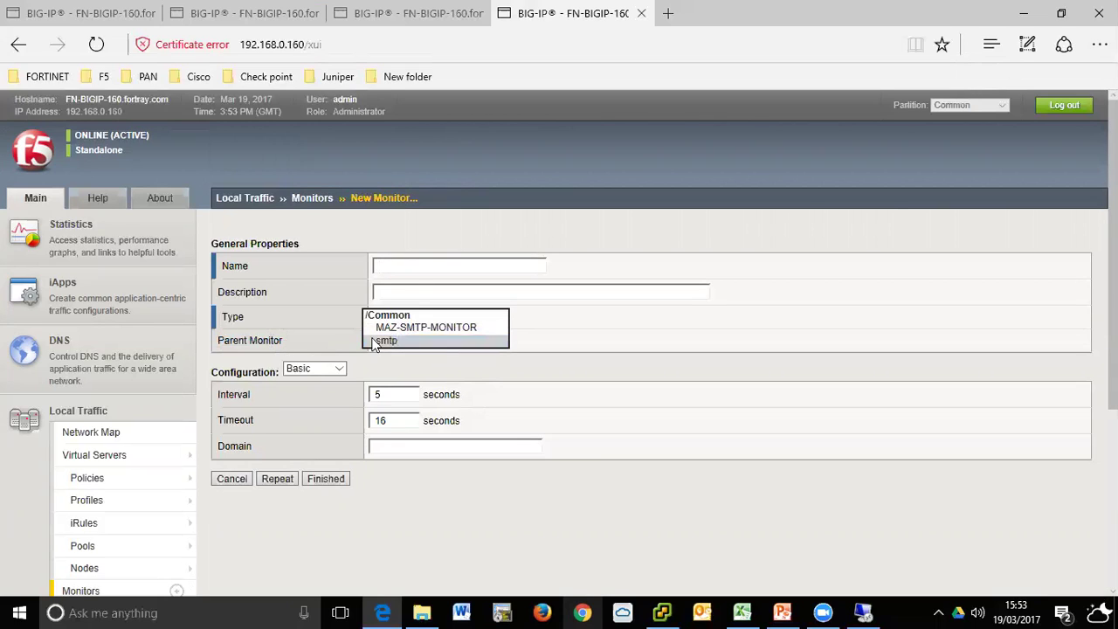
click(400, 342)
click(411, 369)
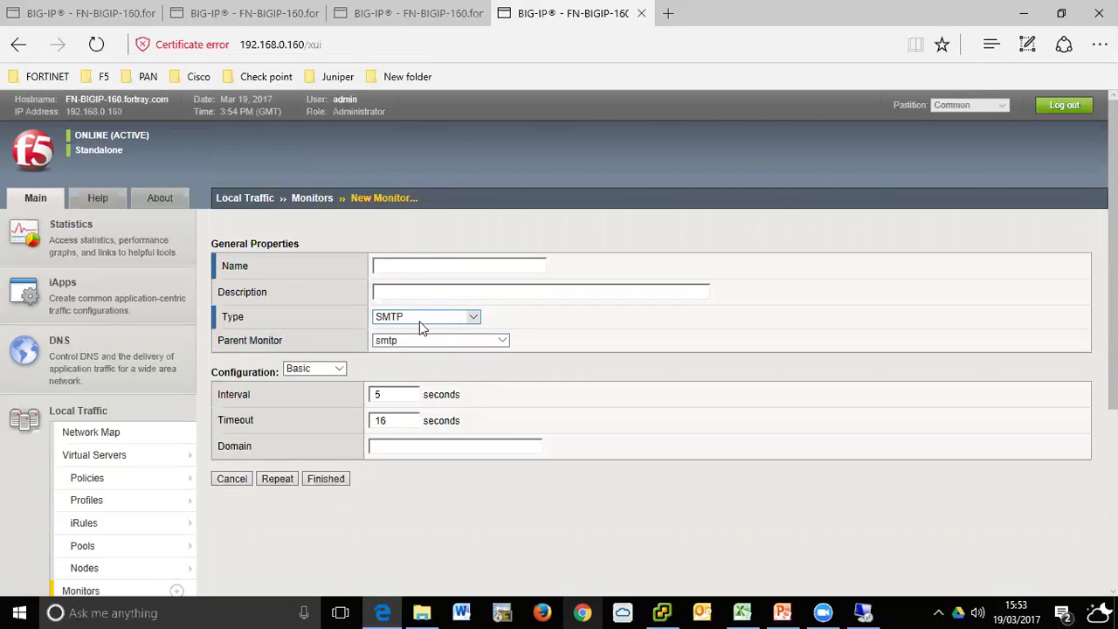
click(231, 479)
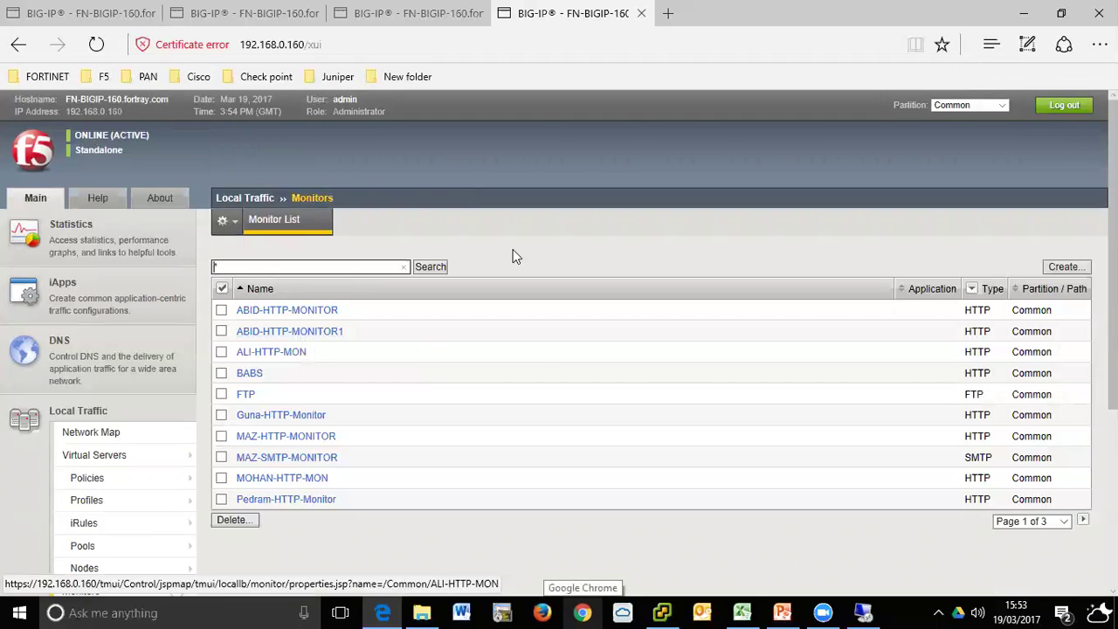
- Start another new monitor, glance at the type list without choosing, and flip between BIG-IP tabs
click(1064, 266)
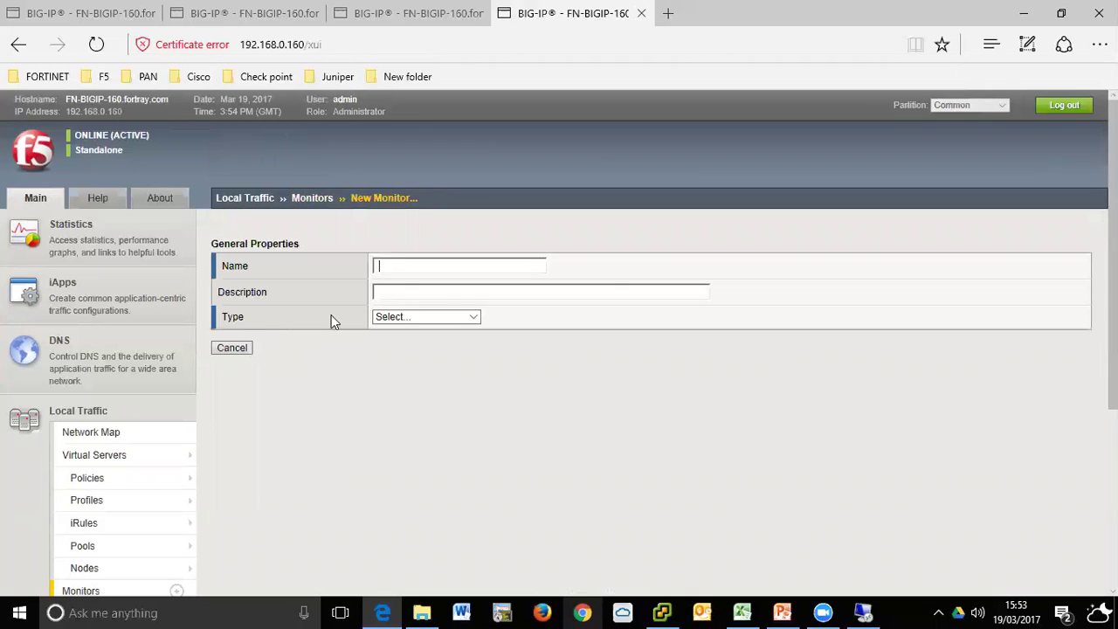
click(425, 318)
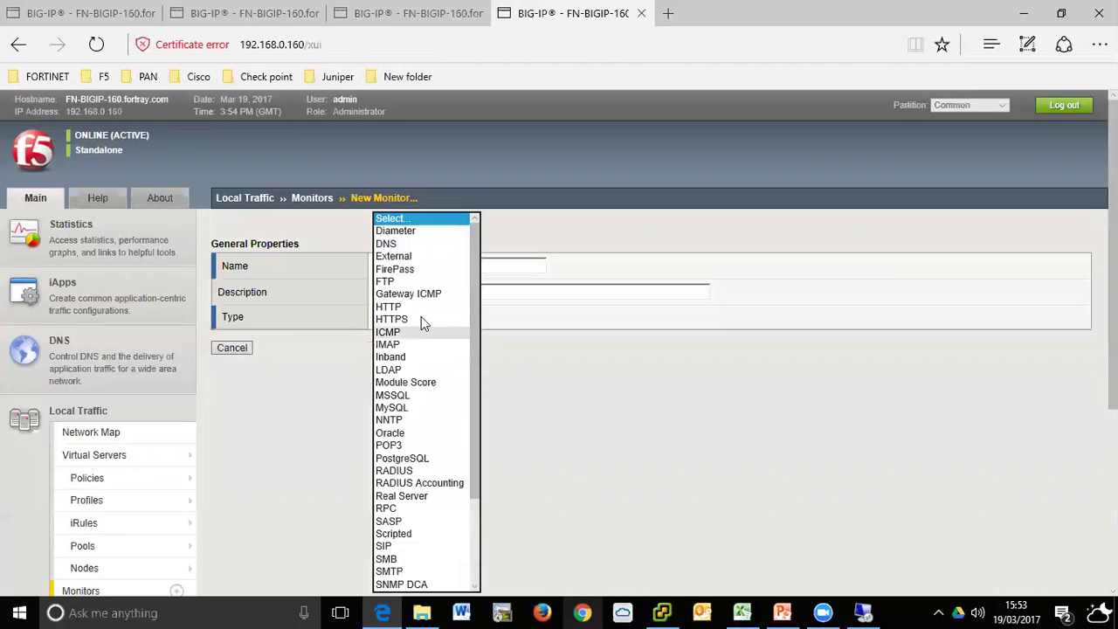
click(548, 230)
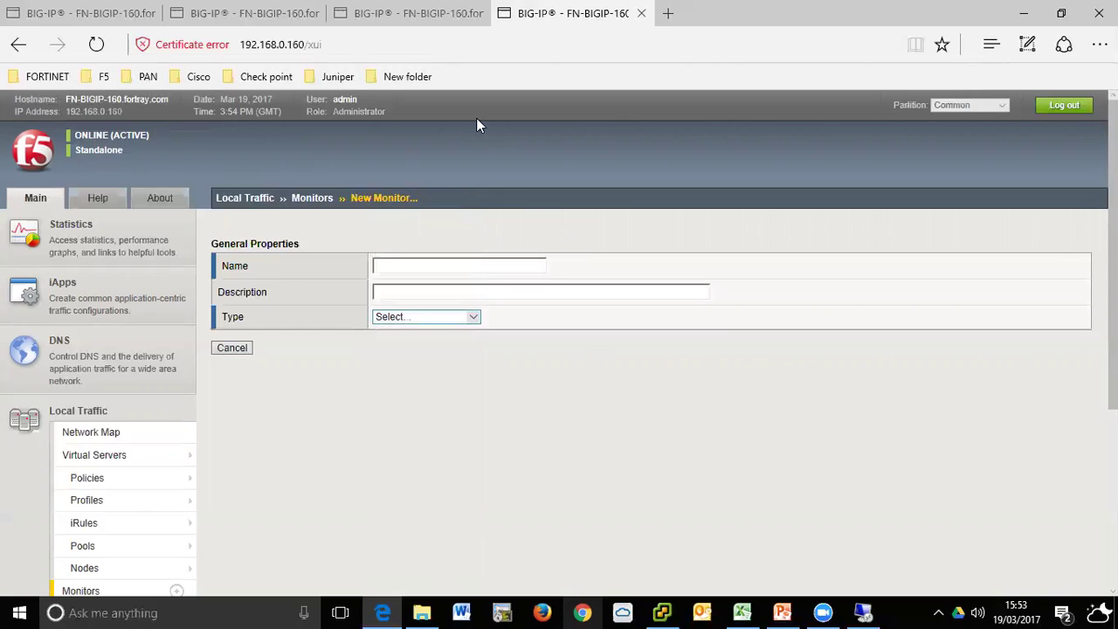
click(441, 13)
click(388, 14)
click(572, 19)
click(420, 9)
- Go to the monitor list tab, show page 2 of the monitors, and select the search filter
click(87, 10)
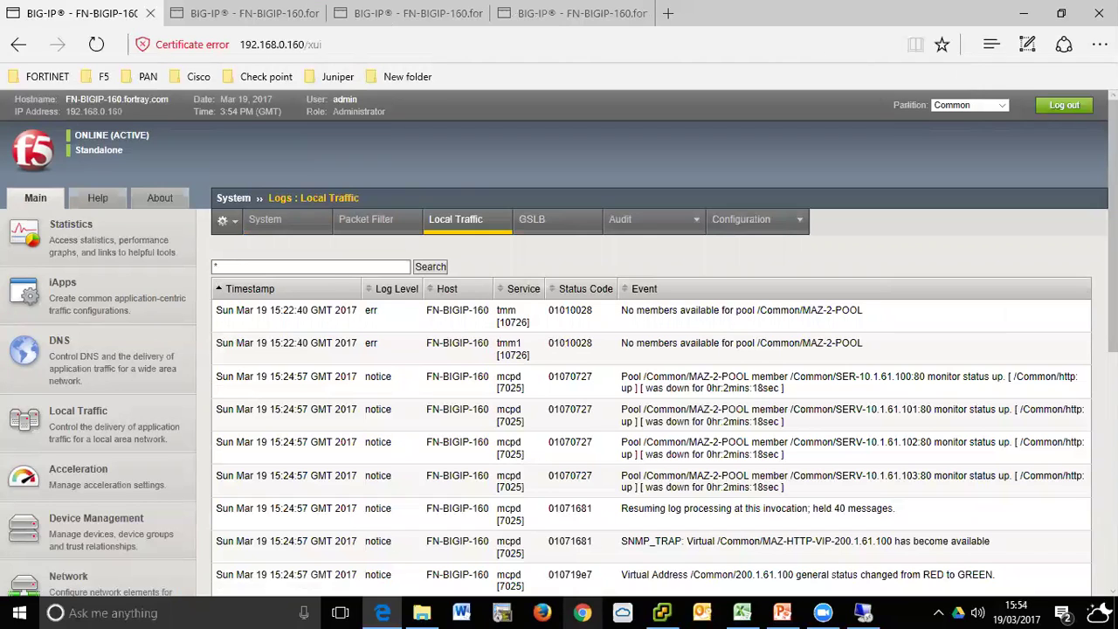
click(214, 18)
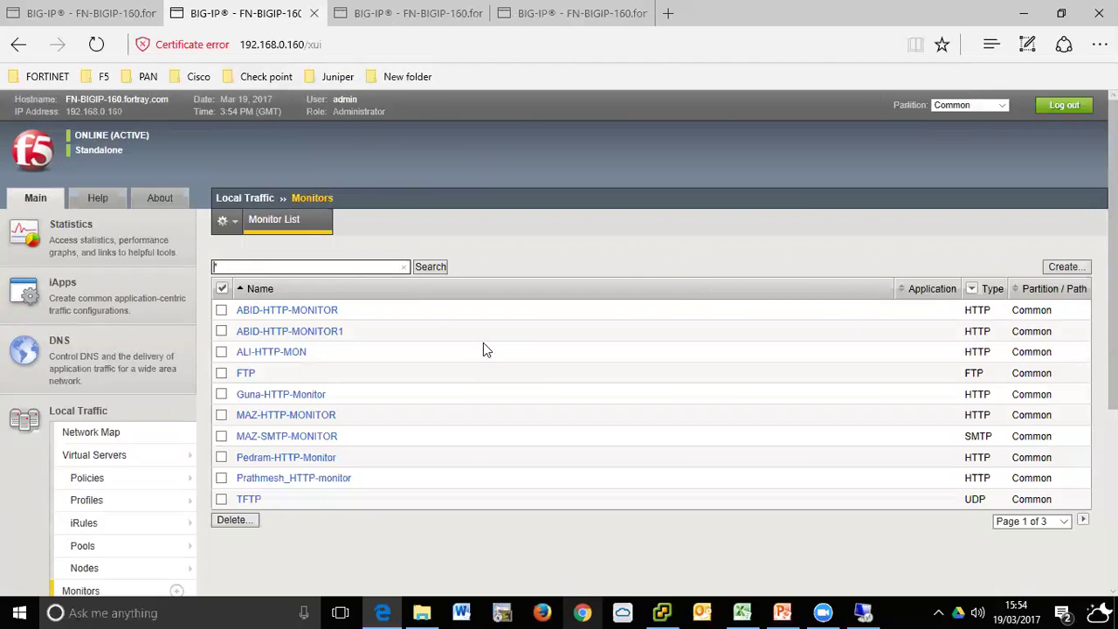
click(1038, 523)
click(1028, 535)
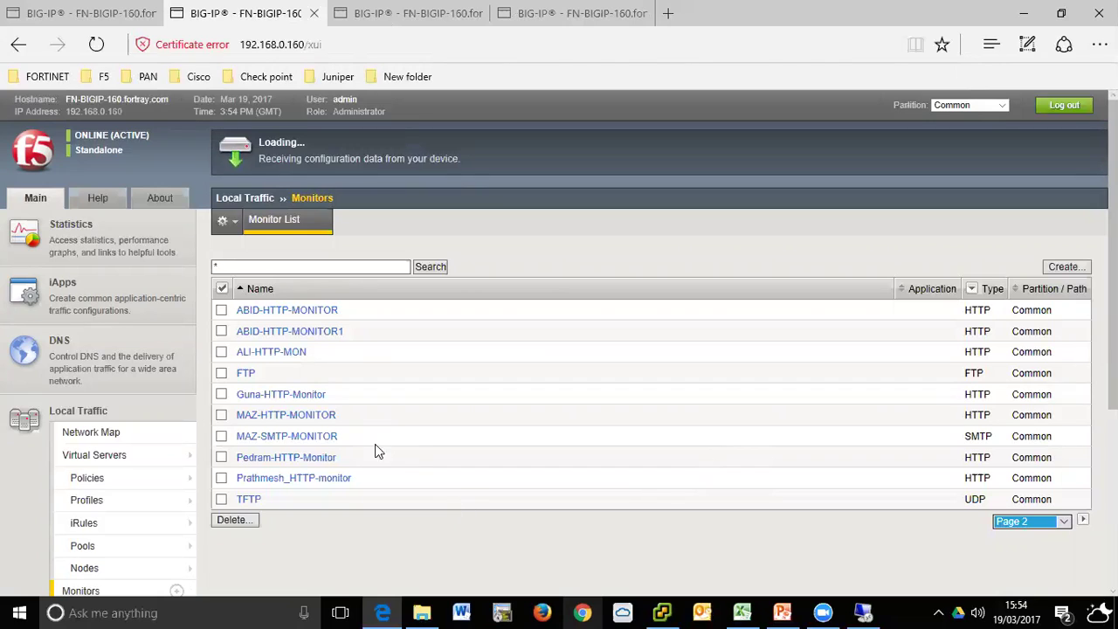
click(341, 266)
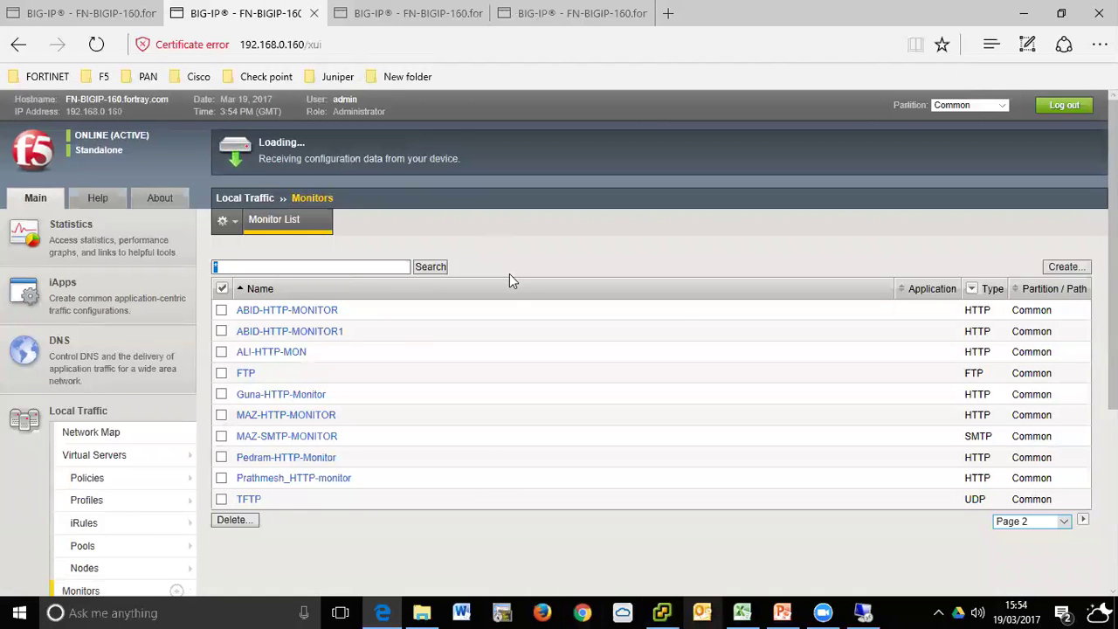
click(414, 17)
click(239, 11)
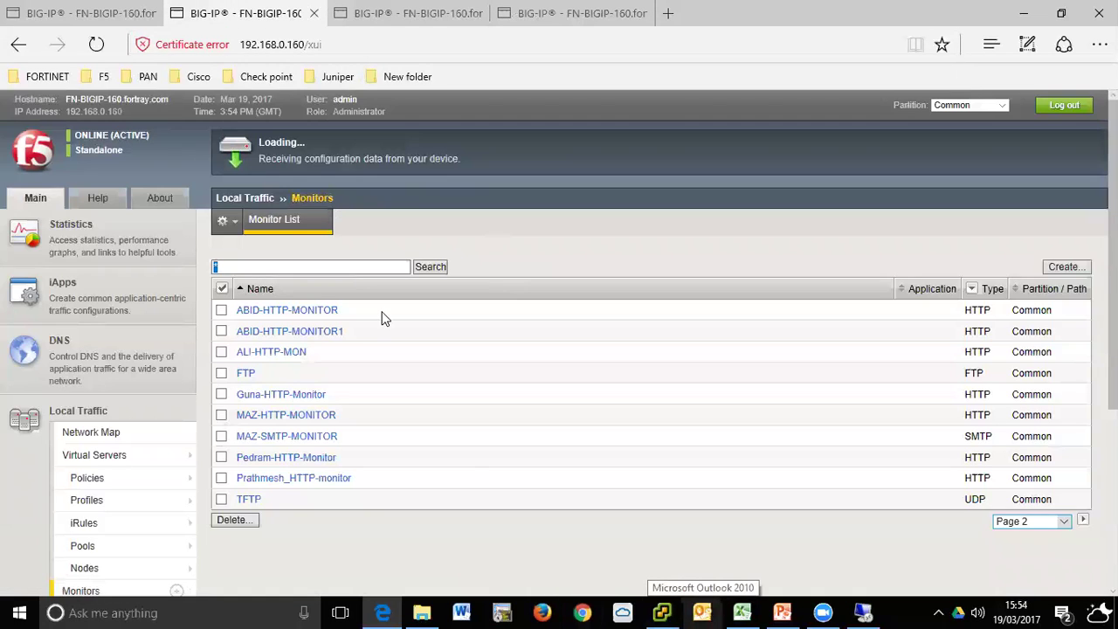
click(234, 21)
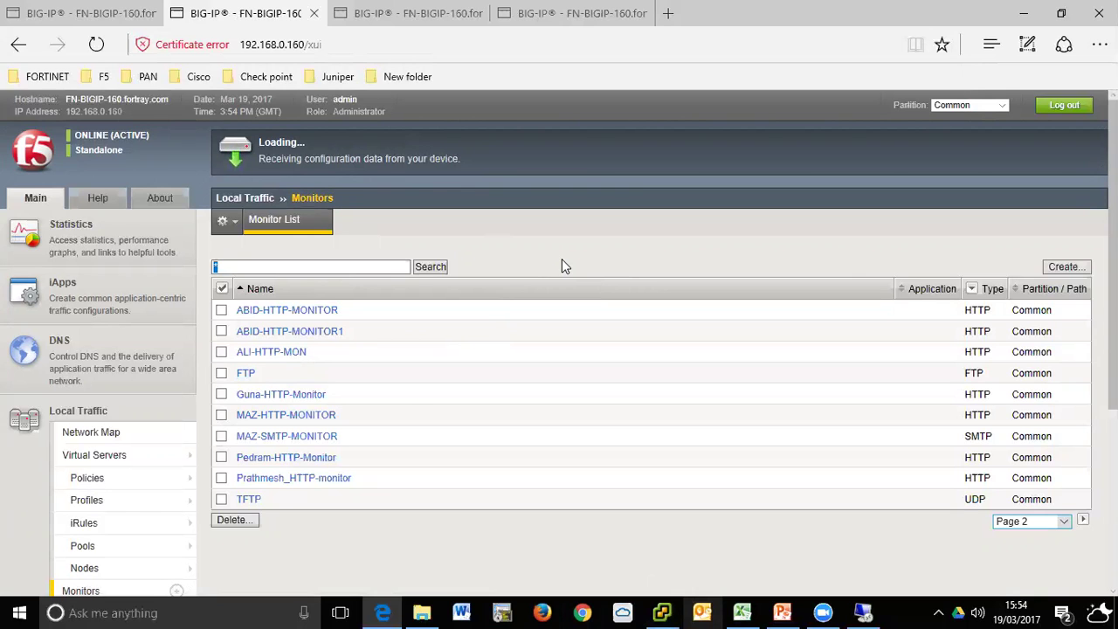
- Open the existing FTP monitor's properties from the monitor list
click(55, 14)
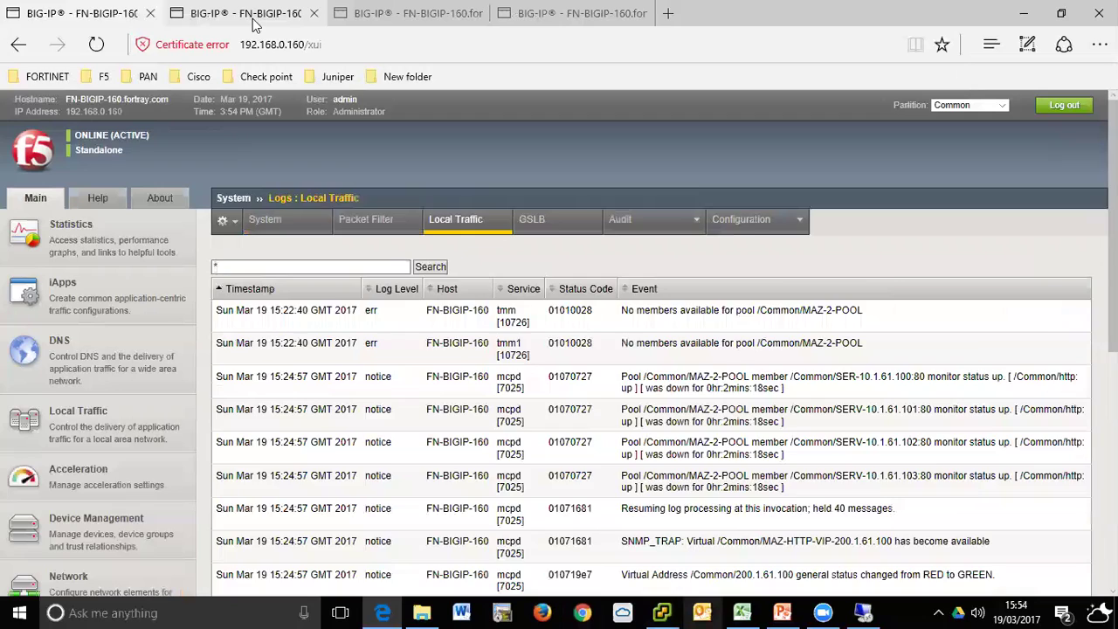
click(253, 21)
click(378, 265)
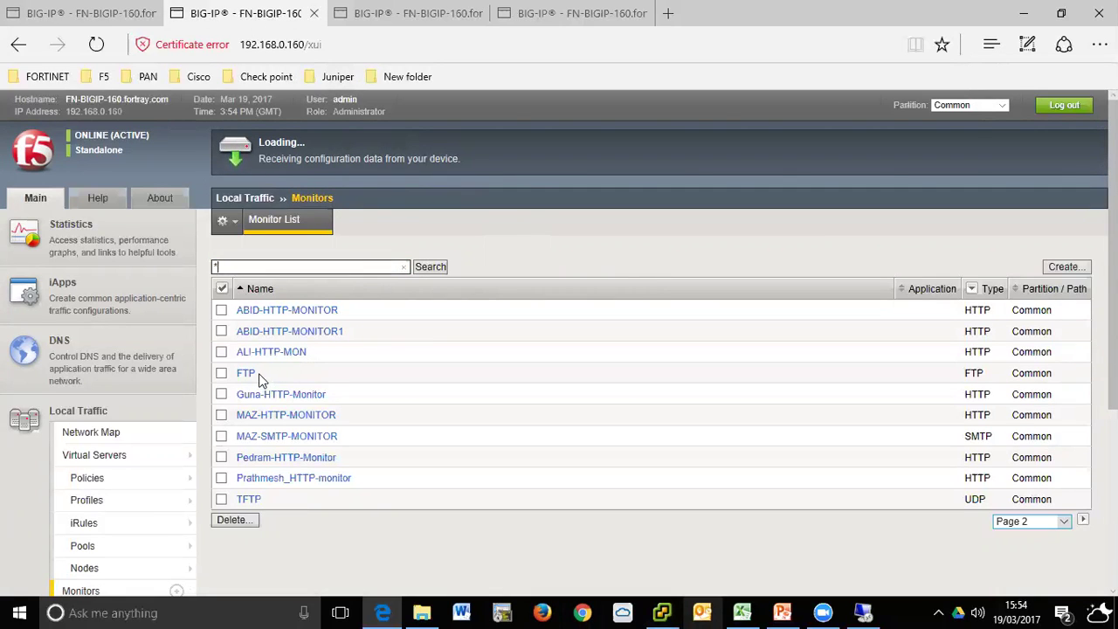
scroll(504, 262, down, 1)
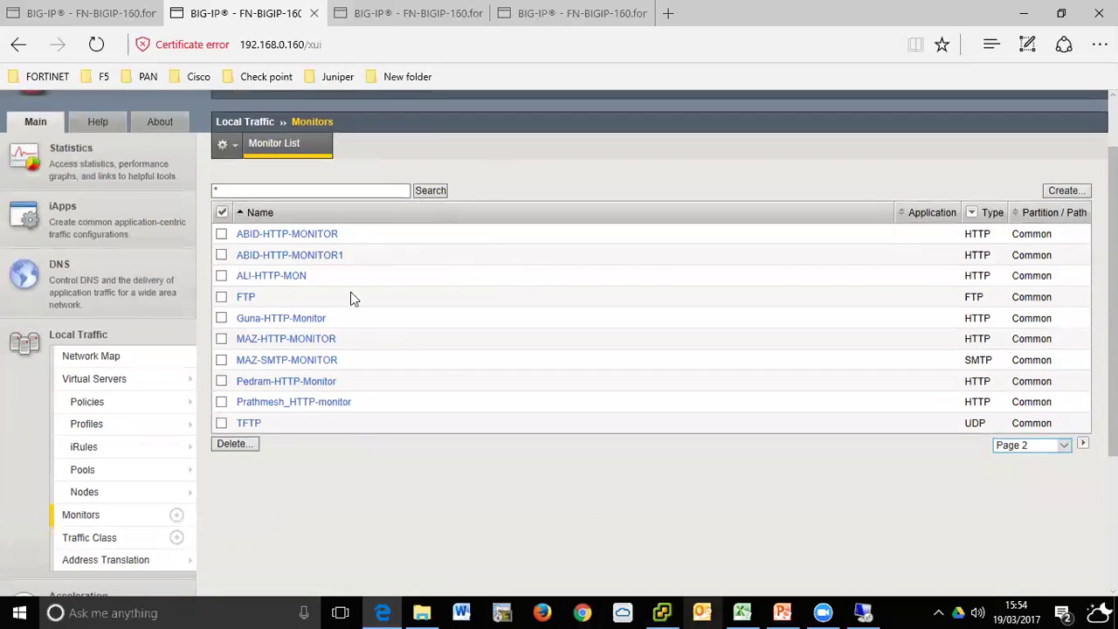
click(246, 297)
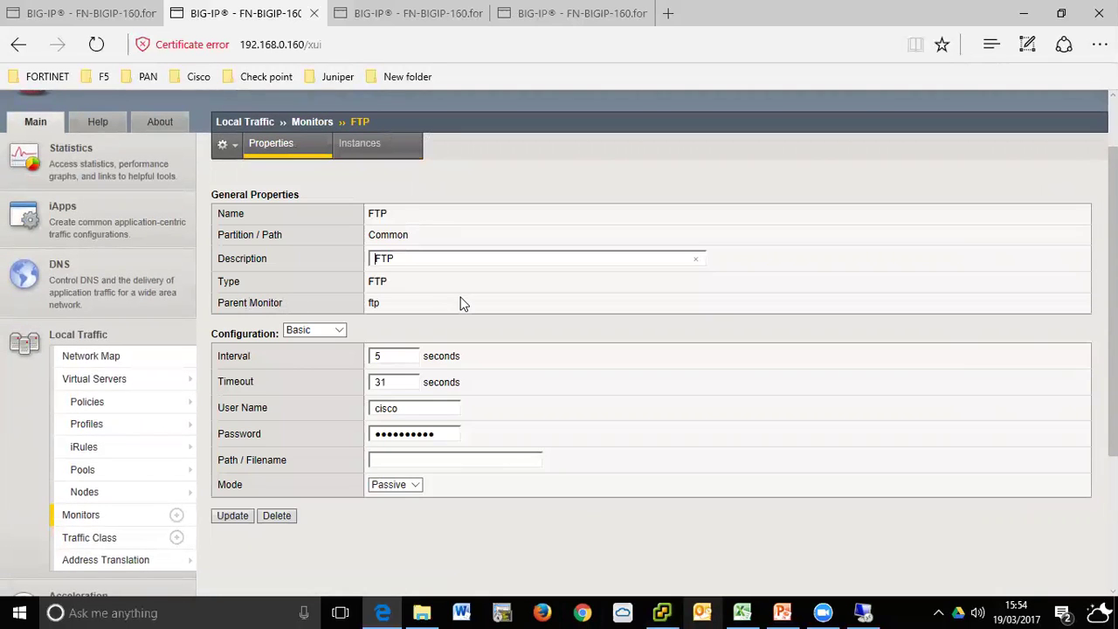
- Return to the Monitors list and start a new monitor with Create
scroll(220, 487, down, 2)
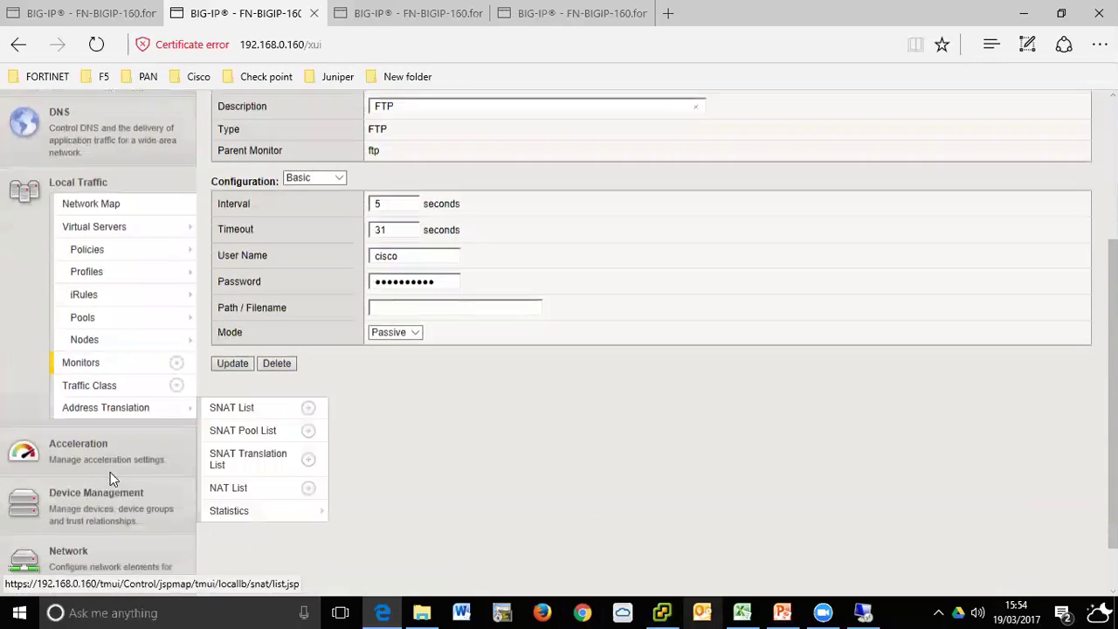
click(82, 370)
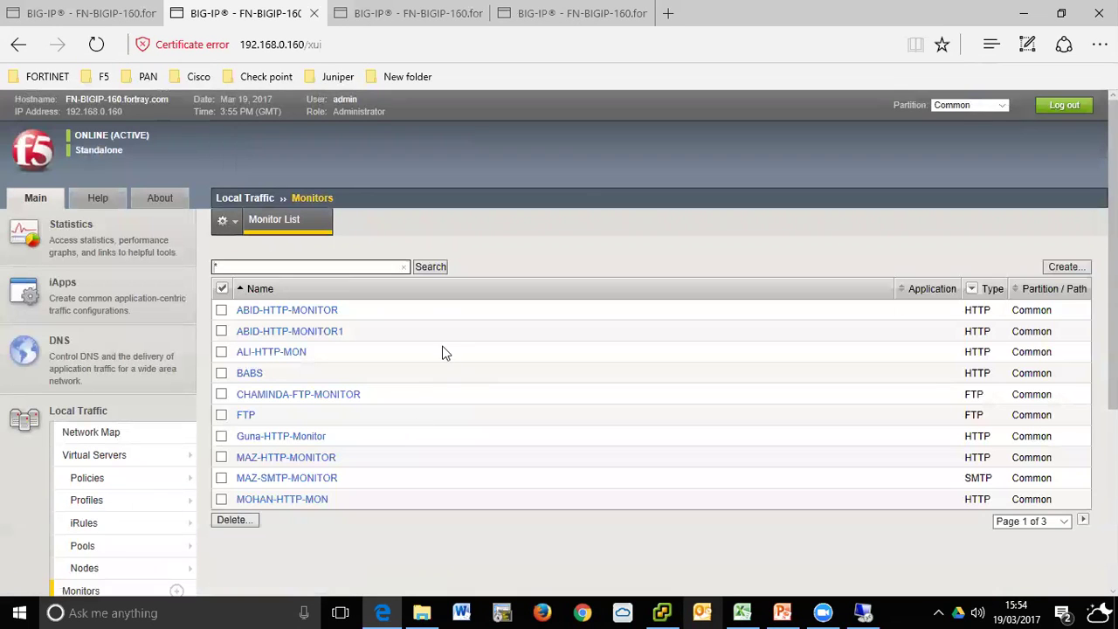
click(1063, 291)
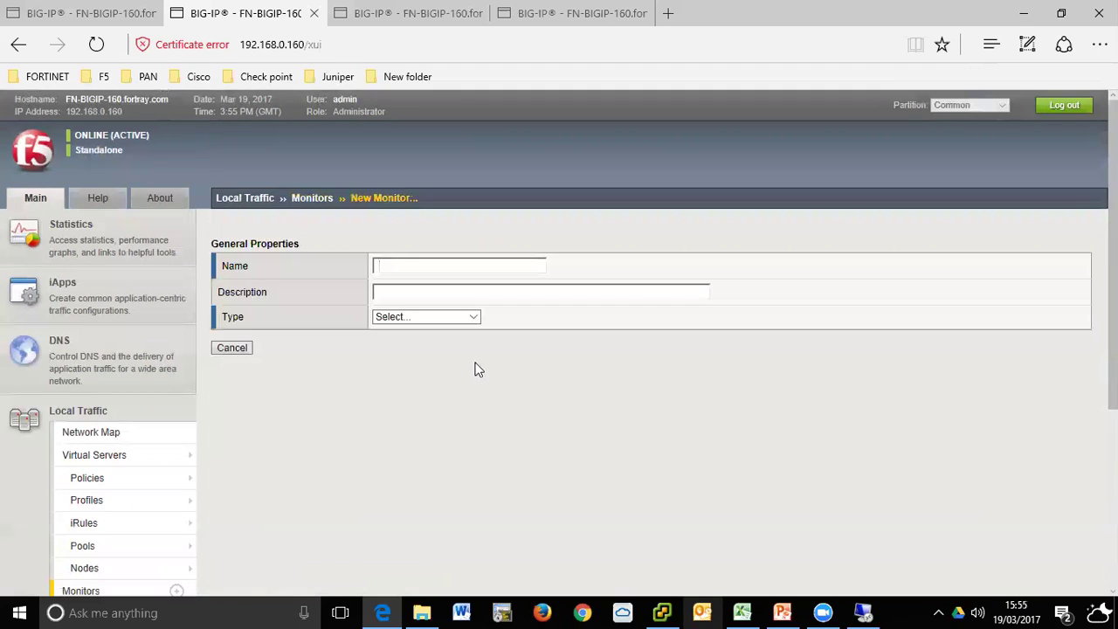
- Name the new monitor MAZ-FTP-MONITOR and choose FTP as its type
text(MAZ)
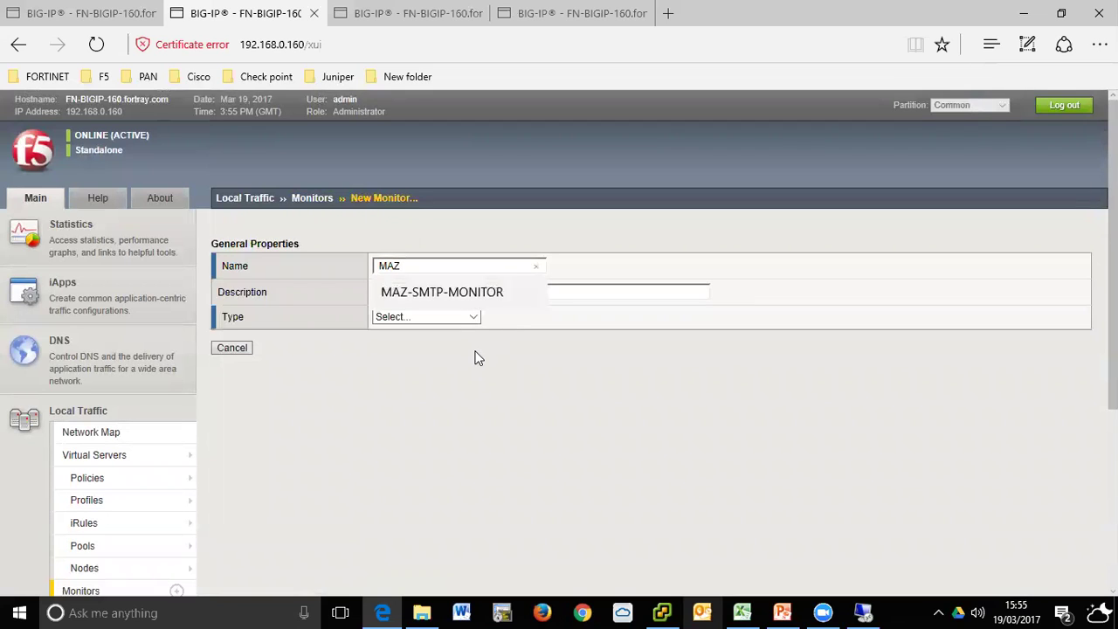
text(FT)
key(BackSpace)
text(-FTP)
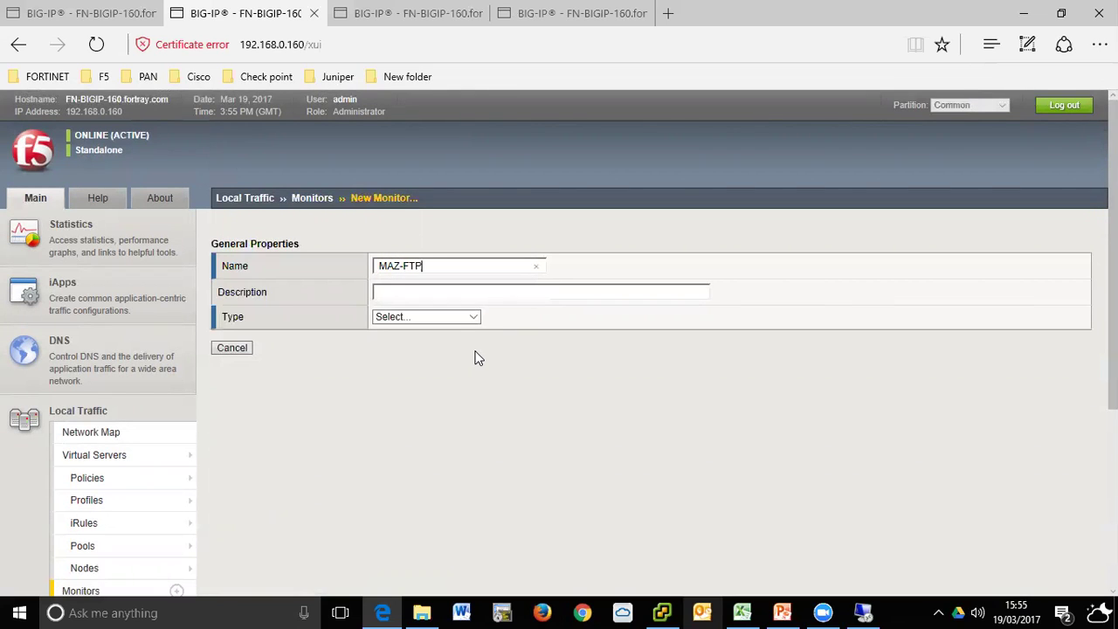
text(-MONITOR)
key(Tab)
click(434, 320)
key(f)
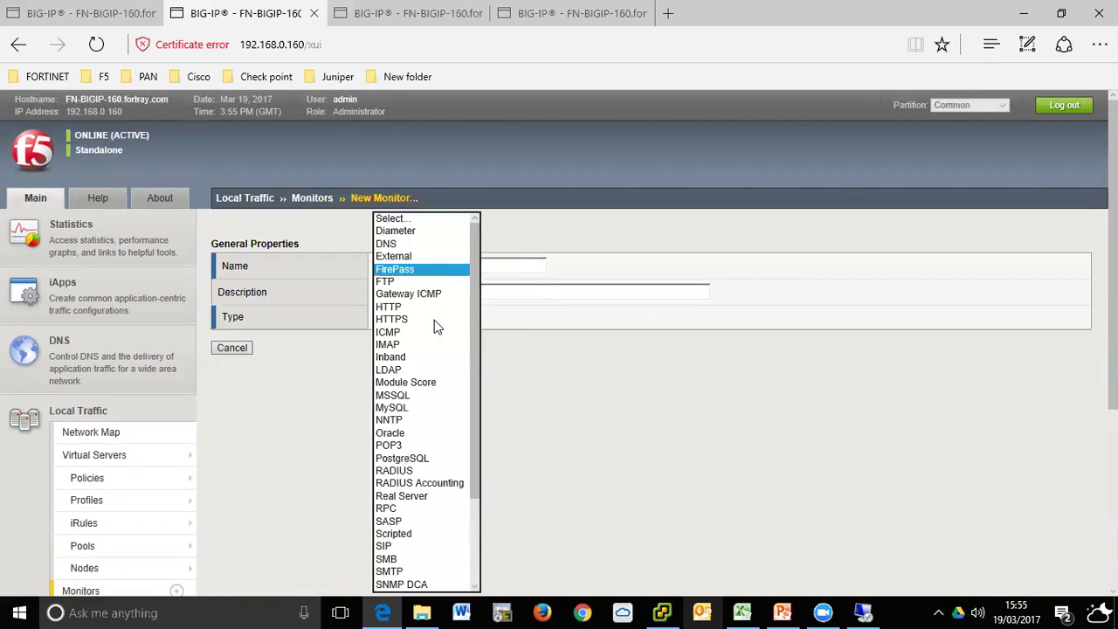
key(t)
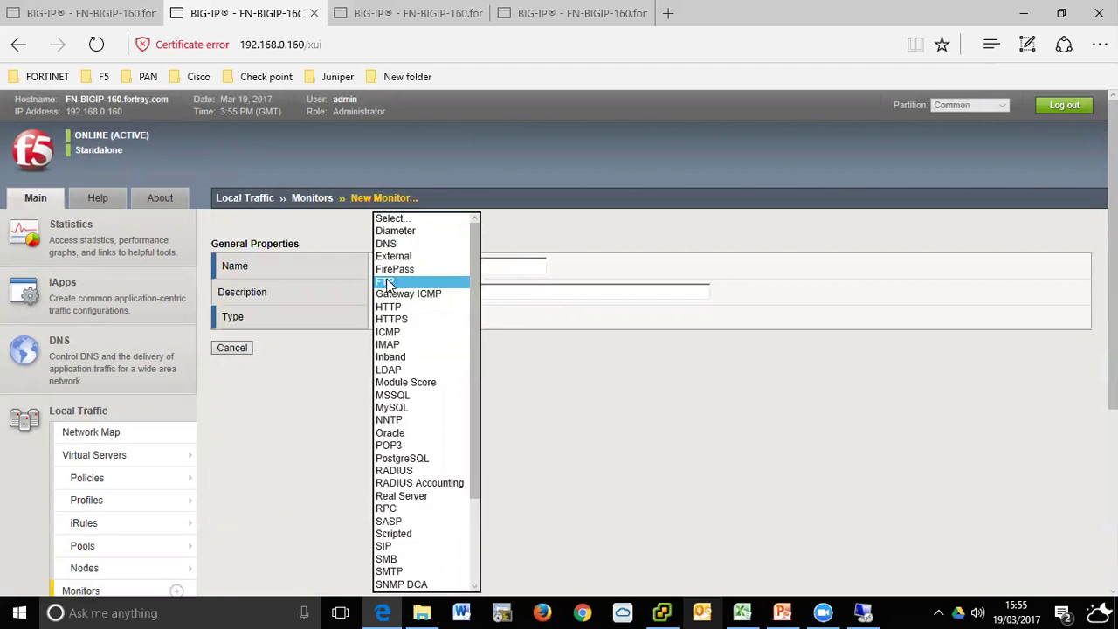
key(Return)
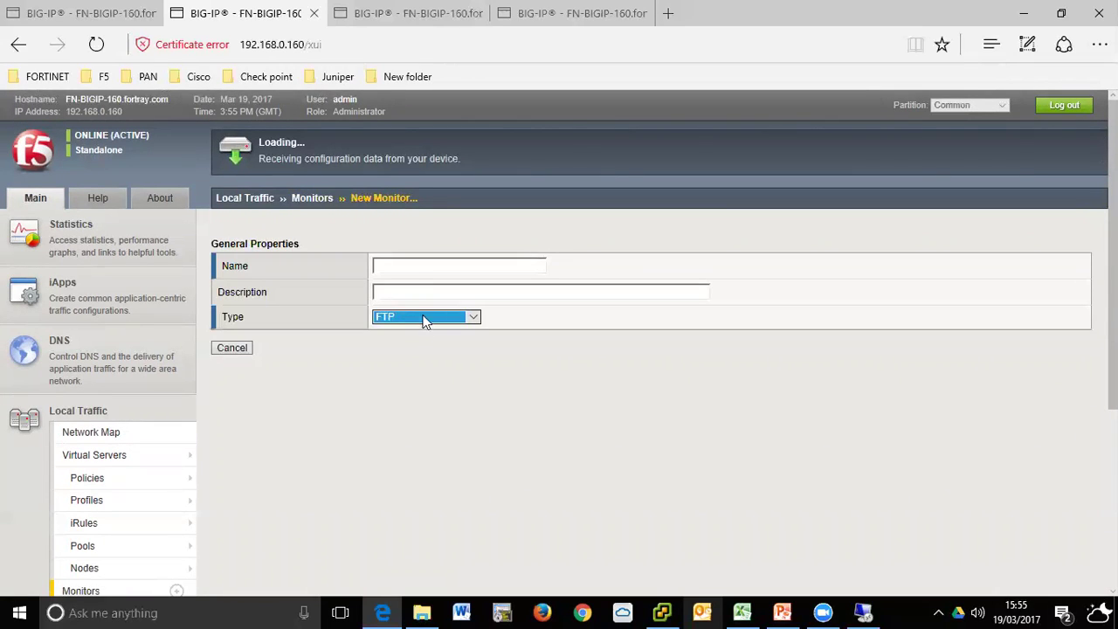
- Re-enter the name MAZ-FTP-MONITOR after the form reload and check the ftp parent monitor
click(415, 269)
text(MAZ-FTP-MONITOR)
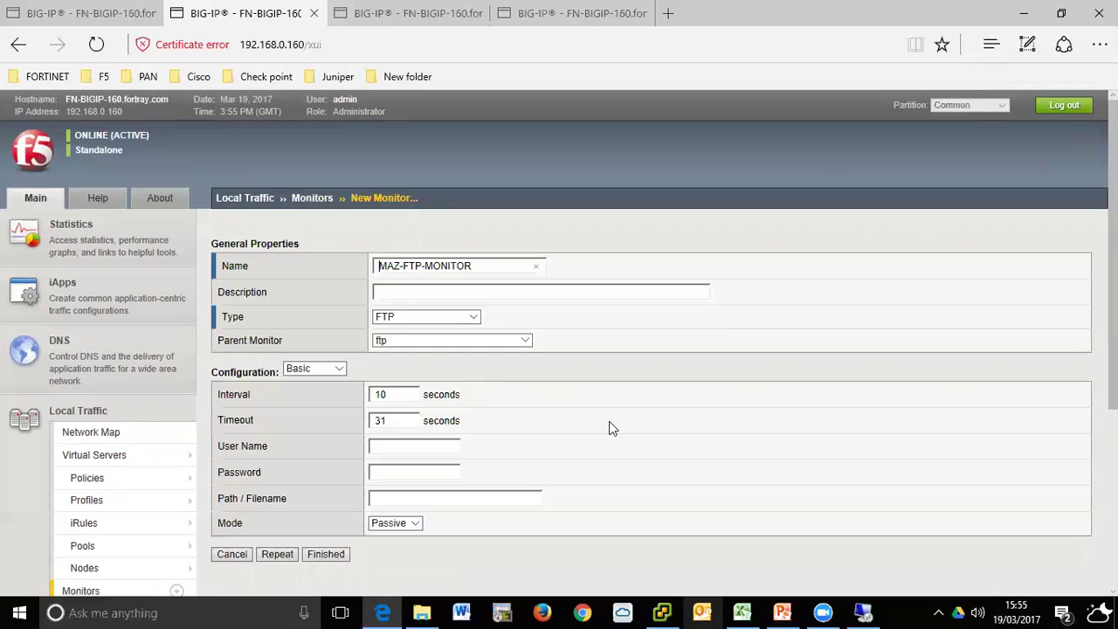
scroll(612, 428, down, 2)
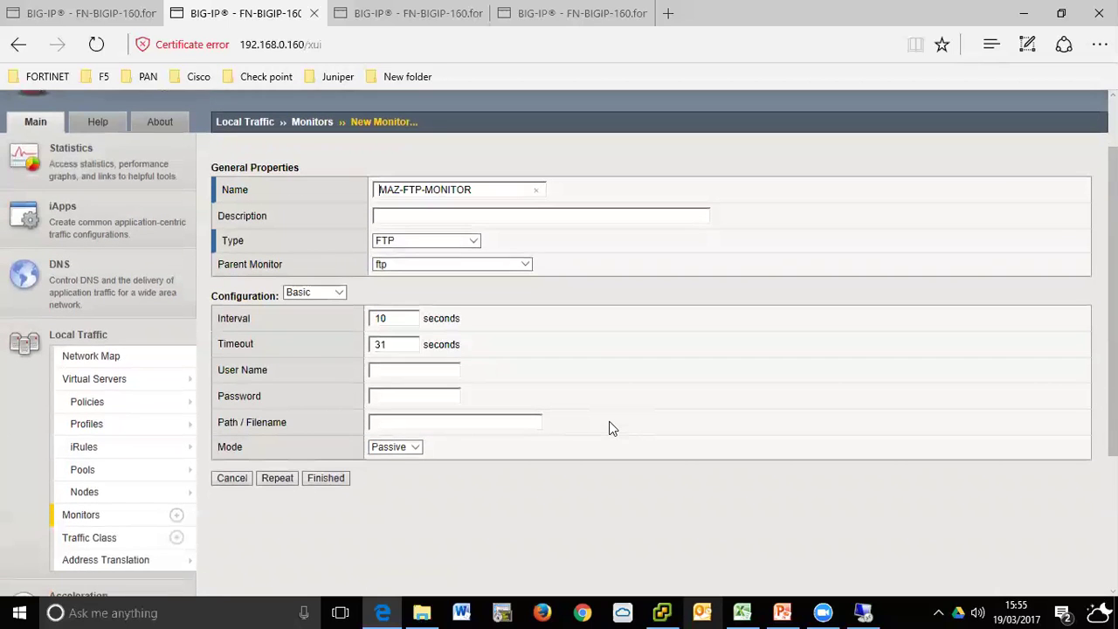
scroll(611, 428, up, 2)
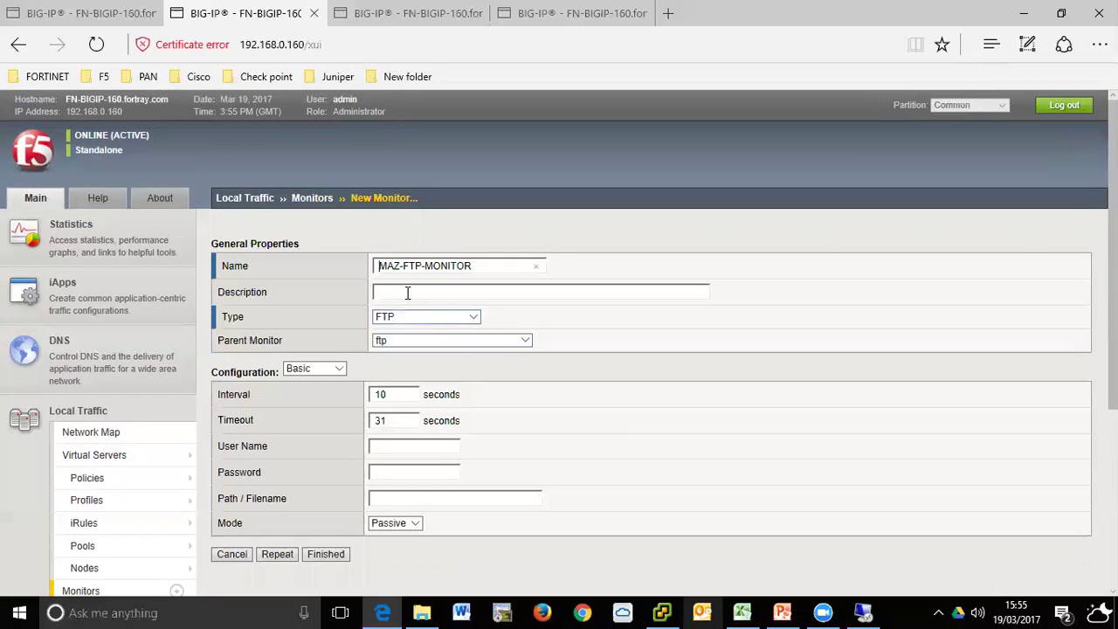
triple_click(271, 343)
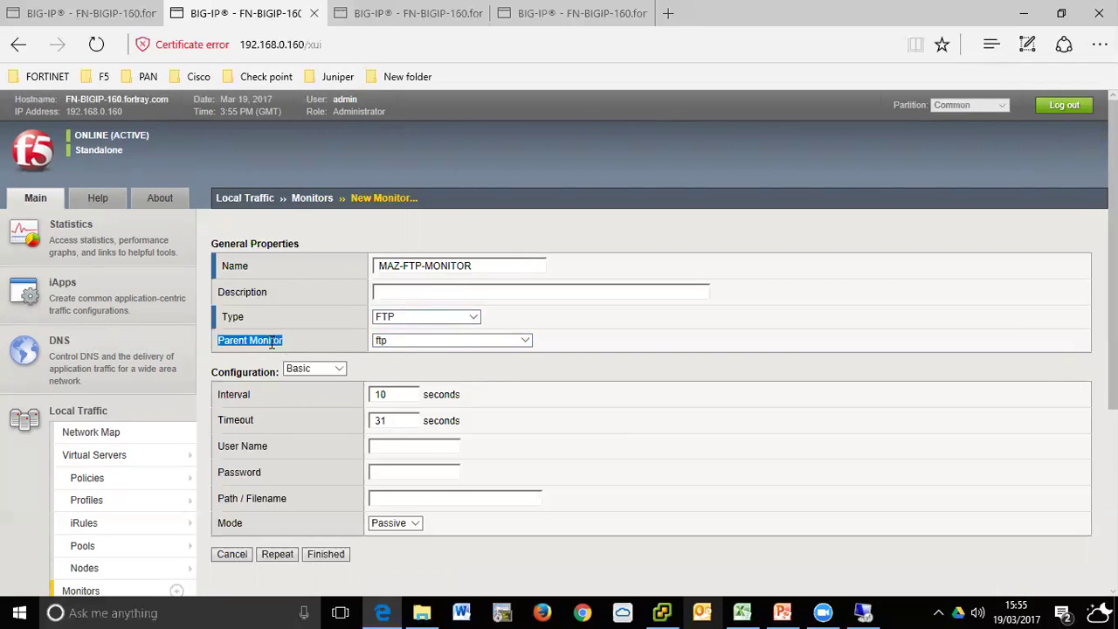
click(413, 342)
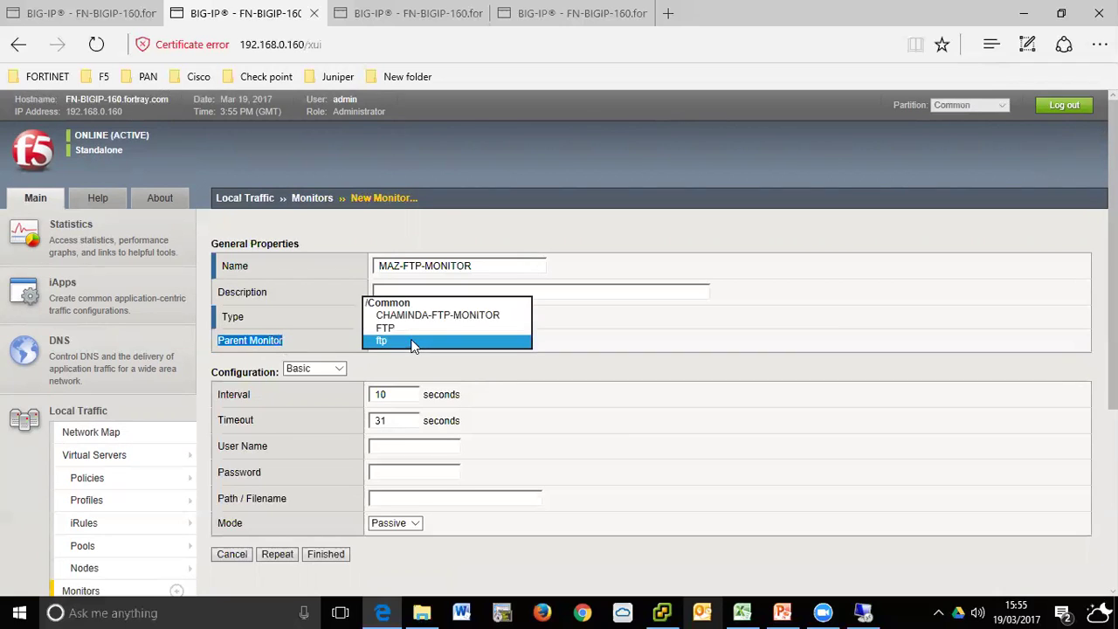
click(707, 346)
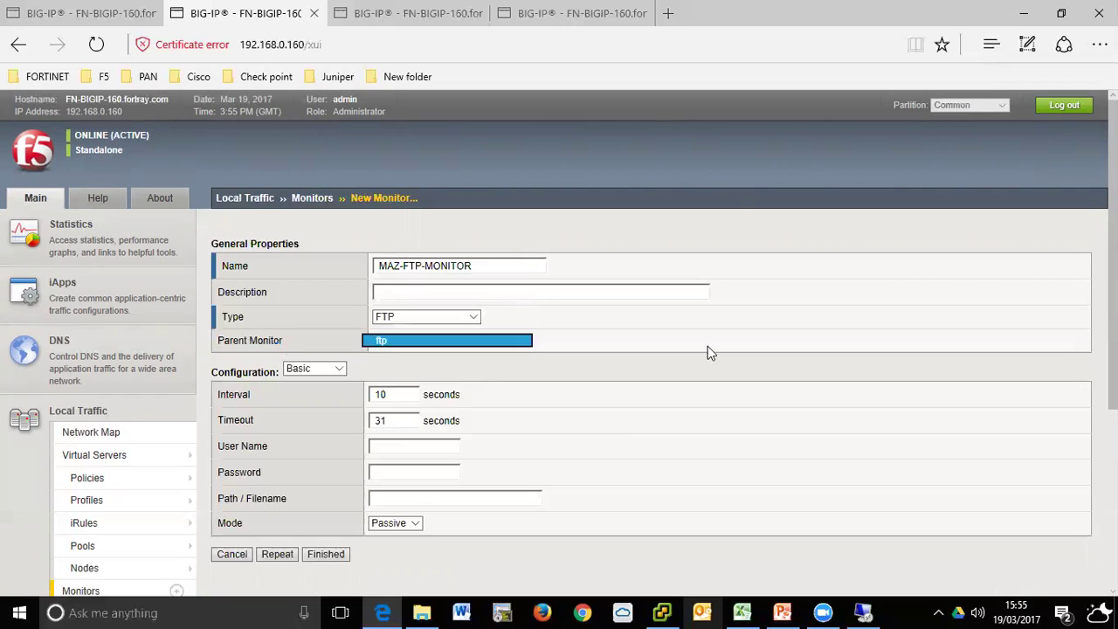
click(518, 343)
- Set the new monitor's parent monitor to ftp
click(411, 325)
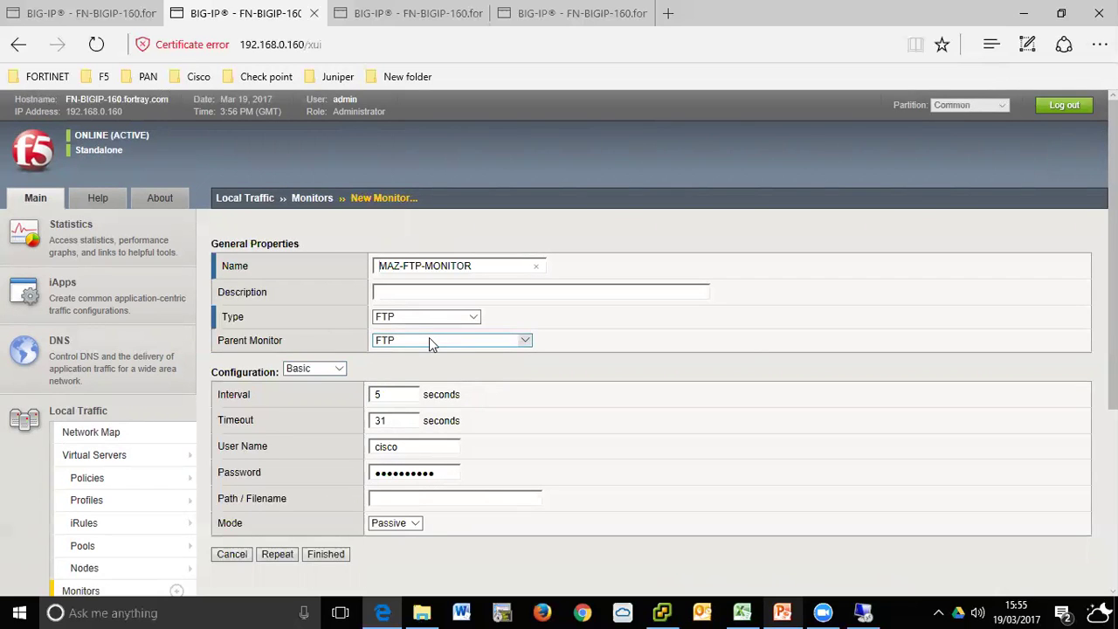
click(401, 339)
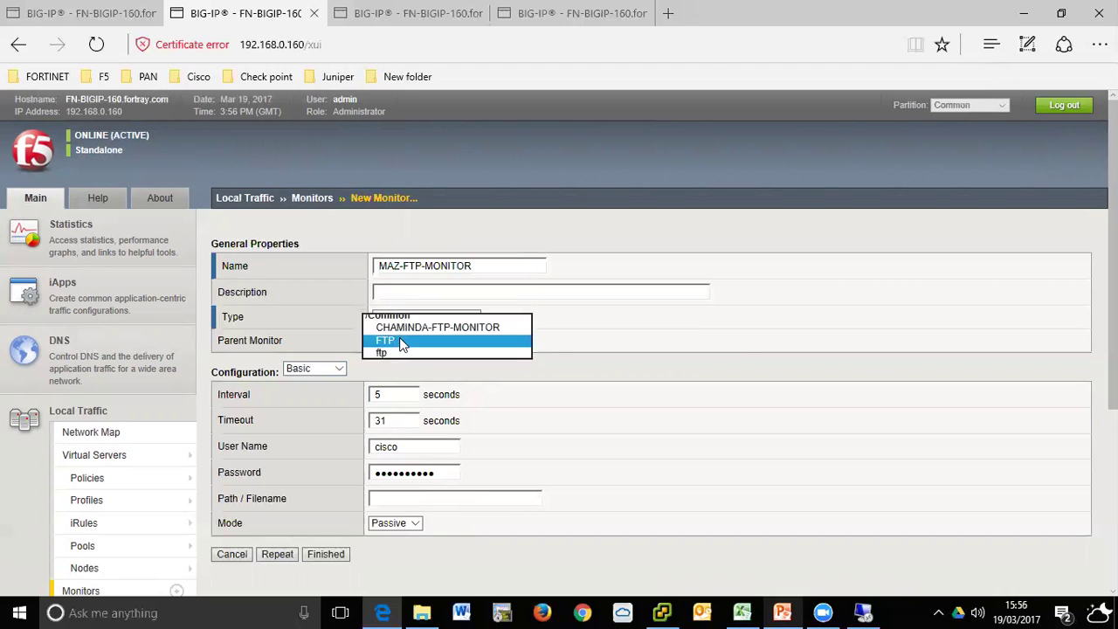
click(400, 340)
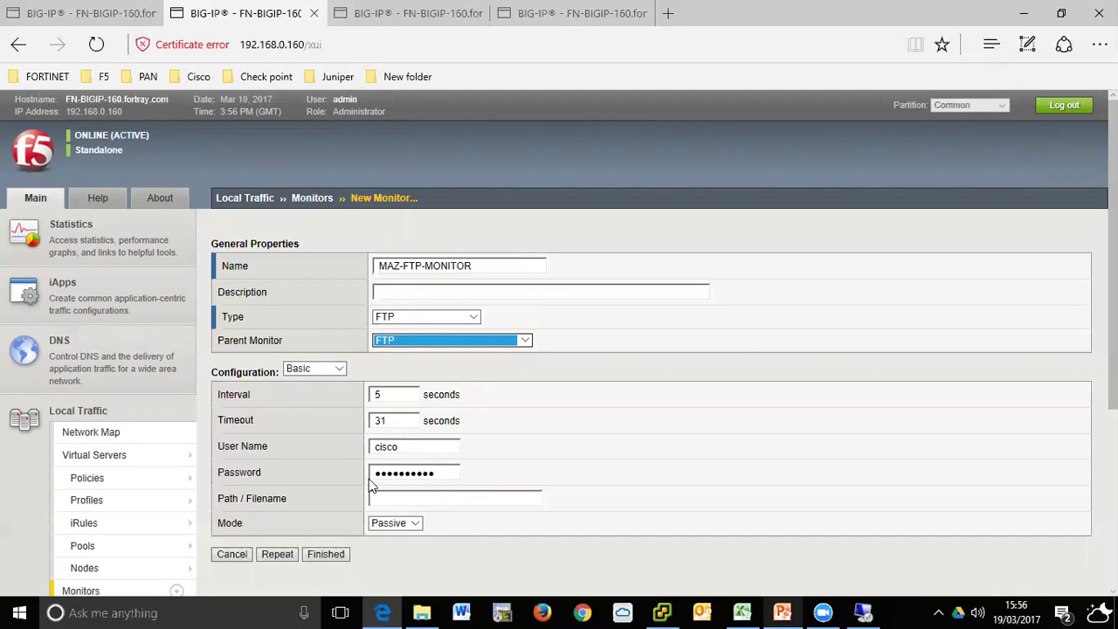
scroll(440, 490, down, 2)
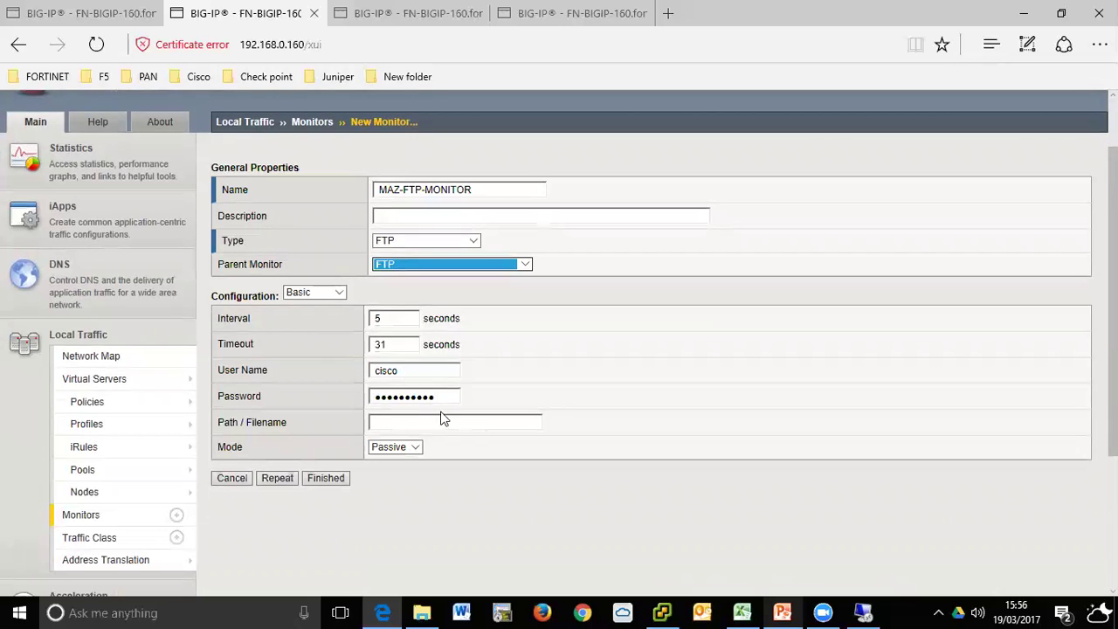
scroll(415, 343, up, 2)
scroll(415, 345, up, 1)
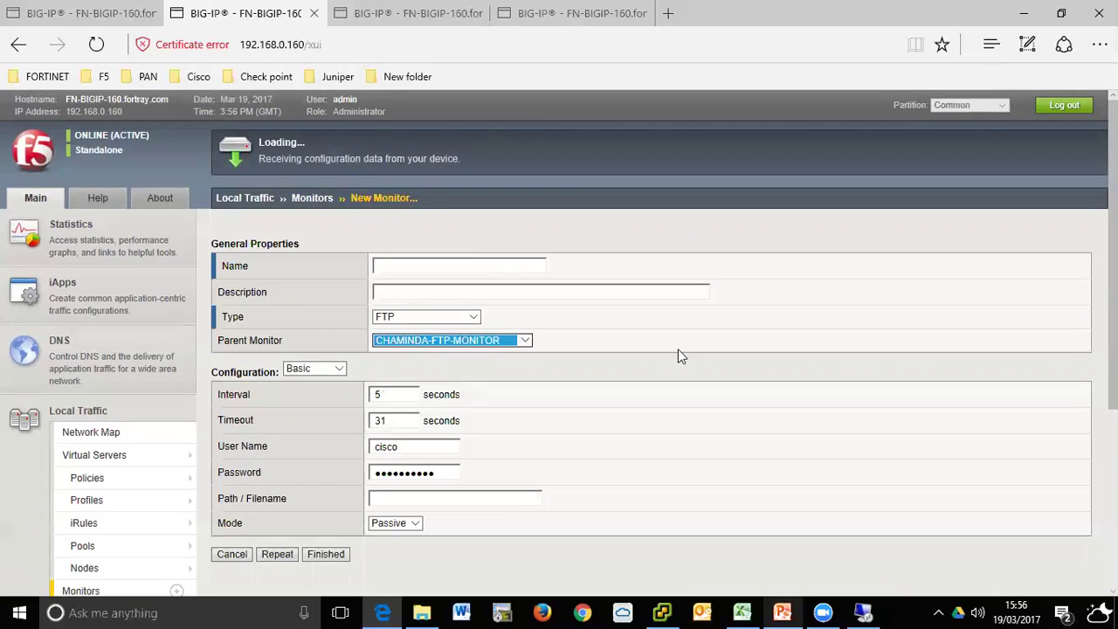
click(491, 341)
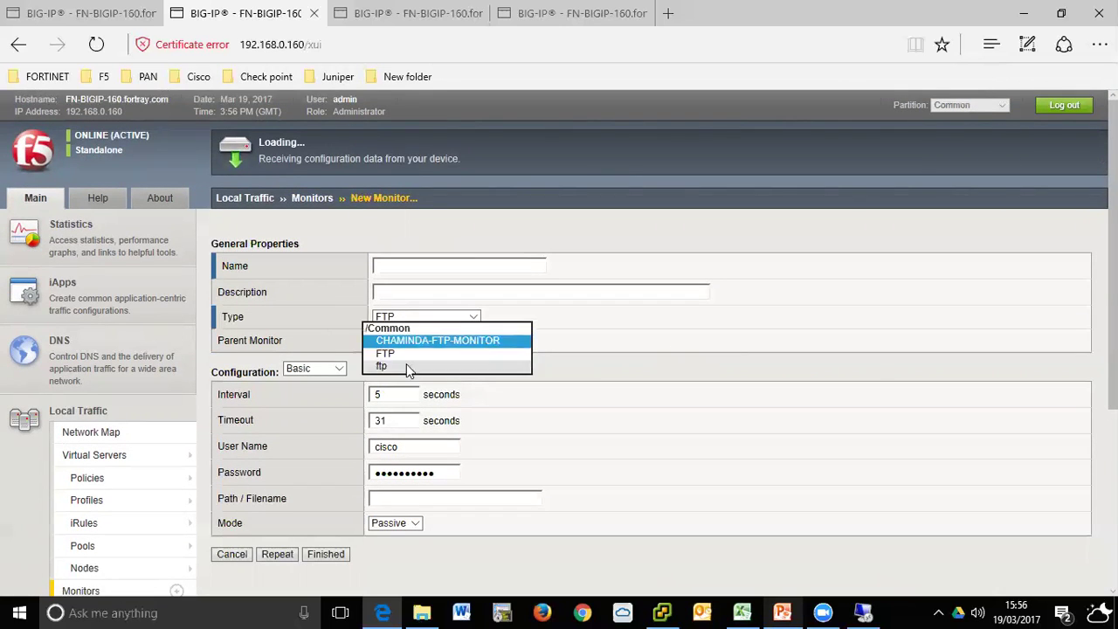
click(445, 354)
- Re-enter the name MAZ-FTP-MONITOR, keep parent ftp and Passive mode, and save the monitor
click(458, 268)
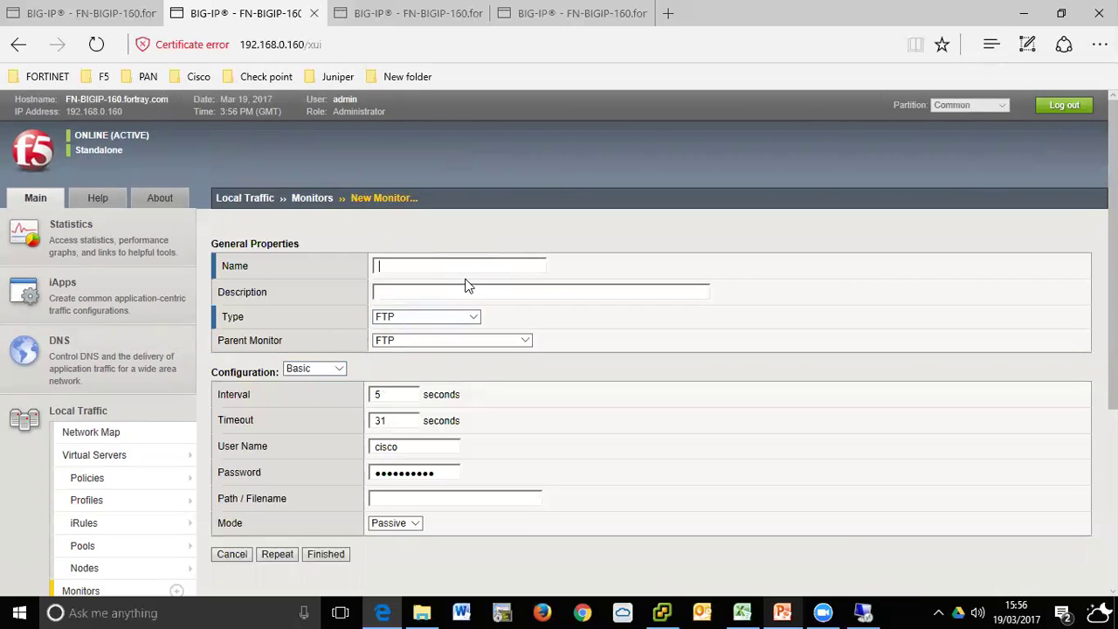
text(MAZ-FTP-MONITOR)
key(Tab)
click(424, 342)
click(406, 342)
scroll(663, 402, down, 3)
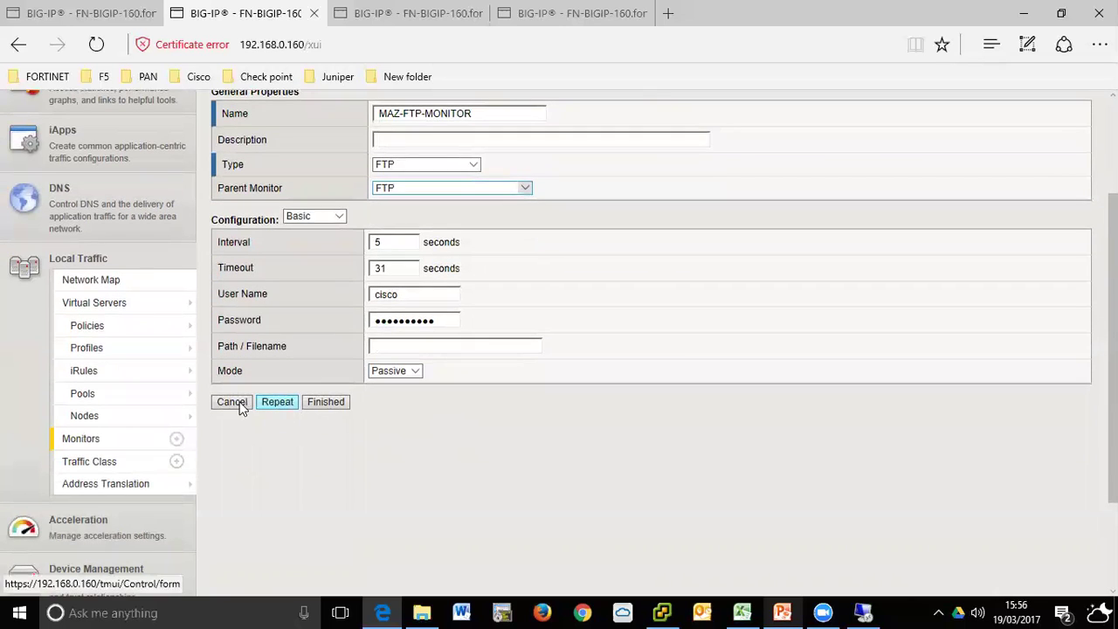
click(394, 373)
scroll(395, 409, up, 1)
scroll(454, 424, up, 3)
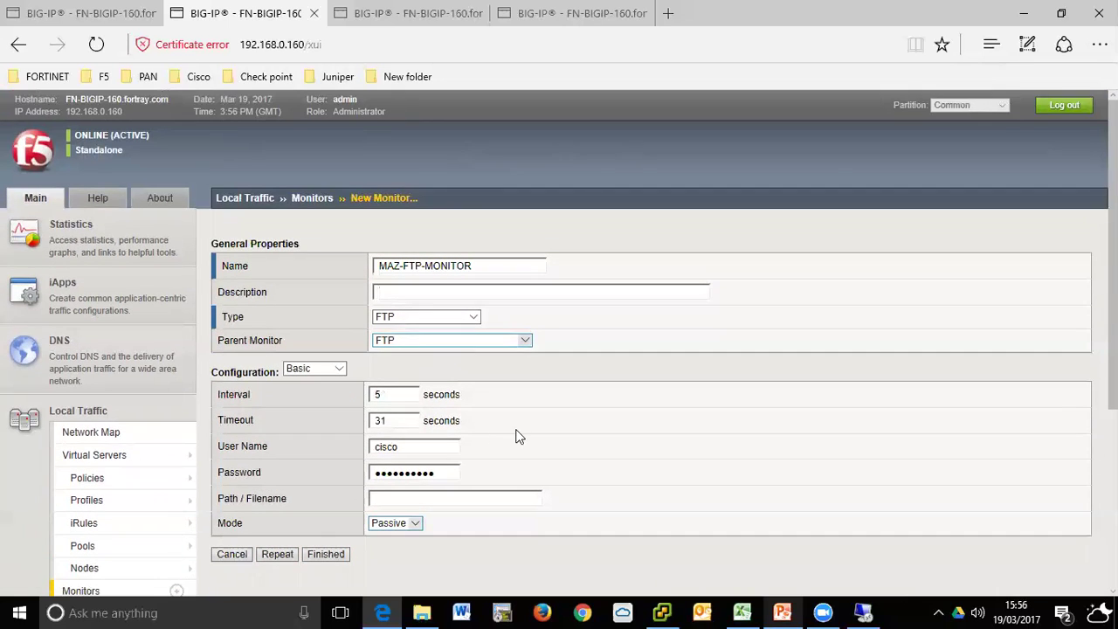
scroll(417, 461, down, 2)
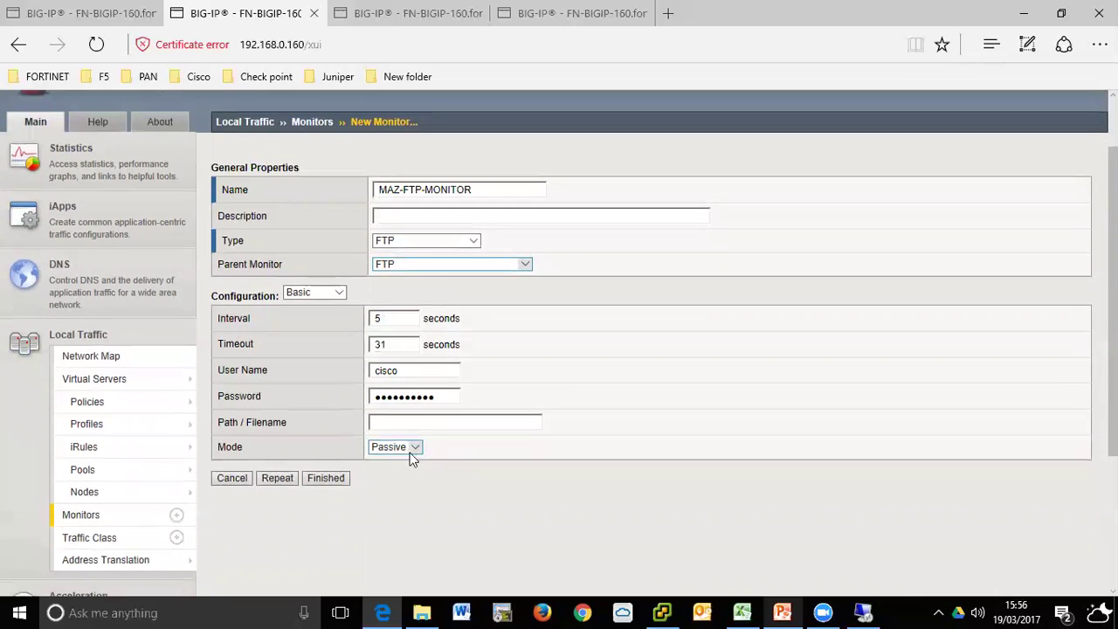
click(325, 478)
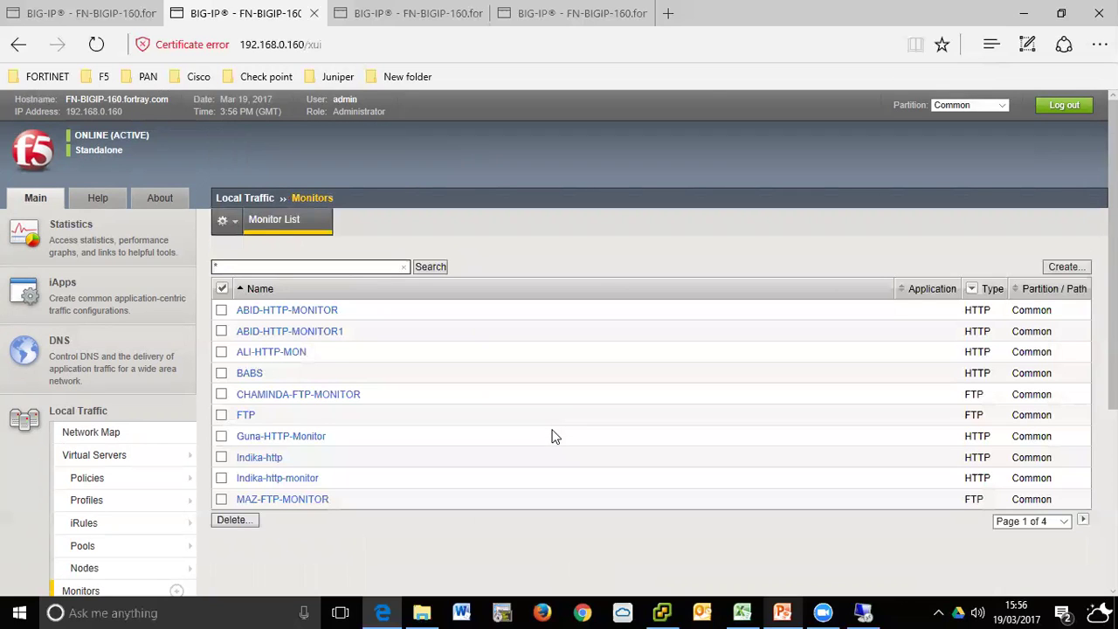
- Filter the monitor list to entries matching MAZ
click(217, 267)
text(MAZ)
key(Return)
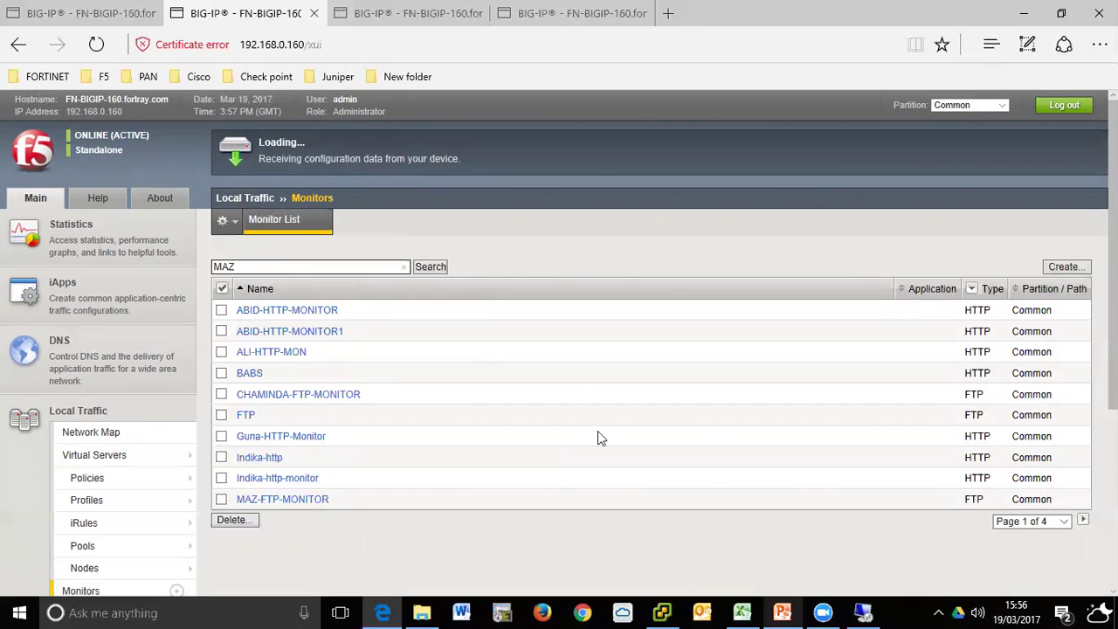
- Drag the local traffic logs page into its own window and close that window entirely
click(365, 13)
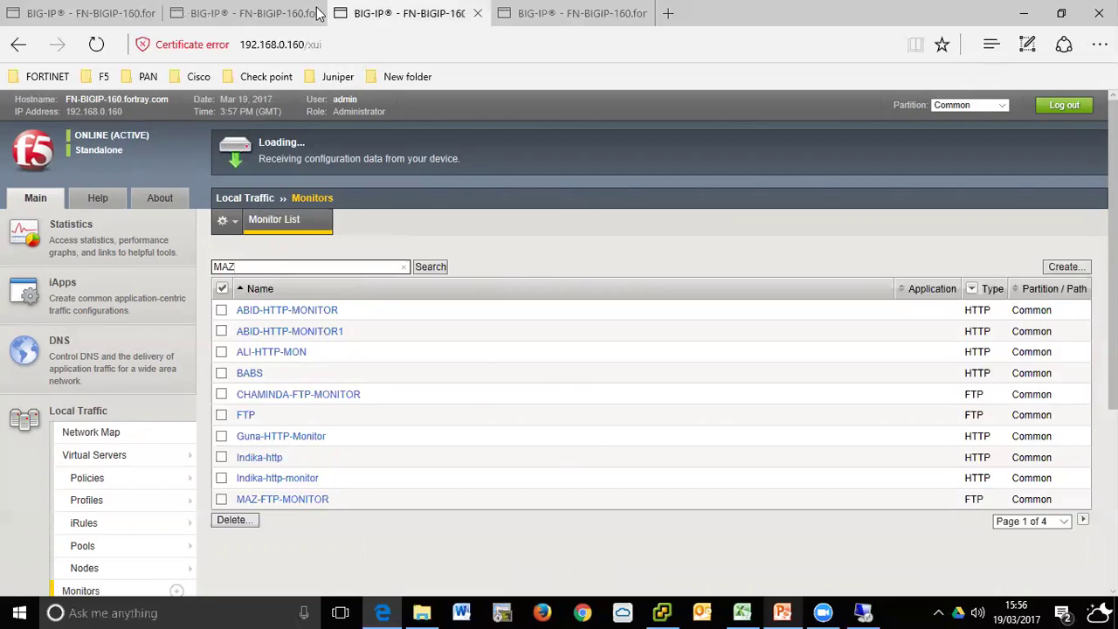
click(252, 13)
drag(100, 11, 425, 317)
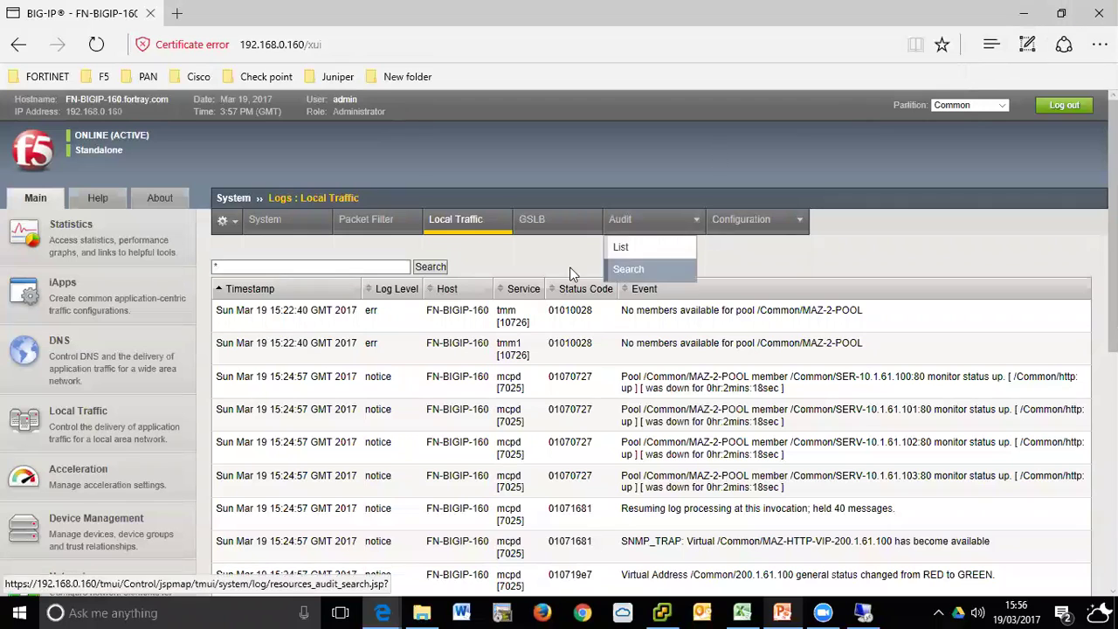
click(178, 14)
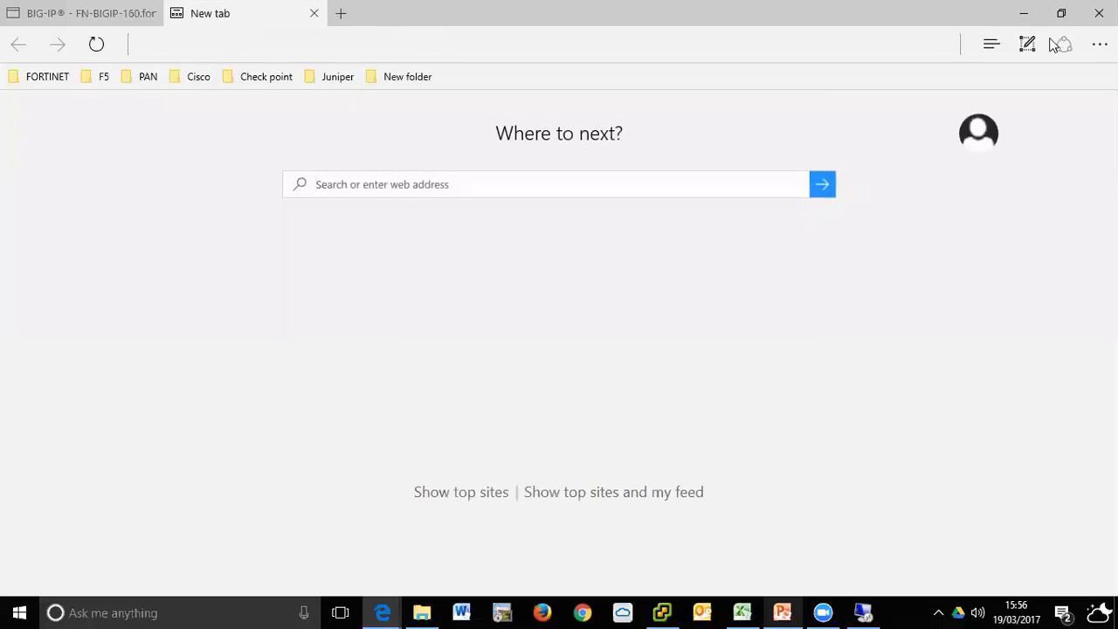
click(1099, 13)
click(542, 353)
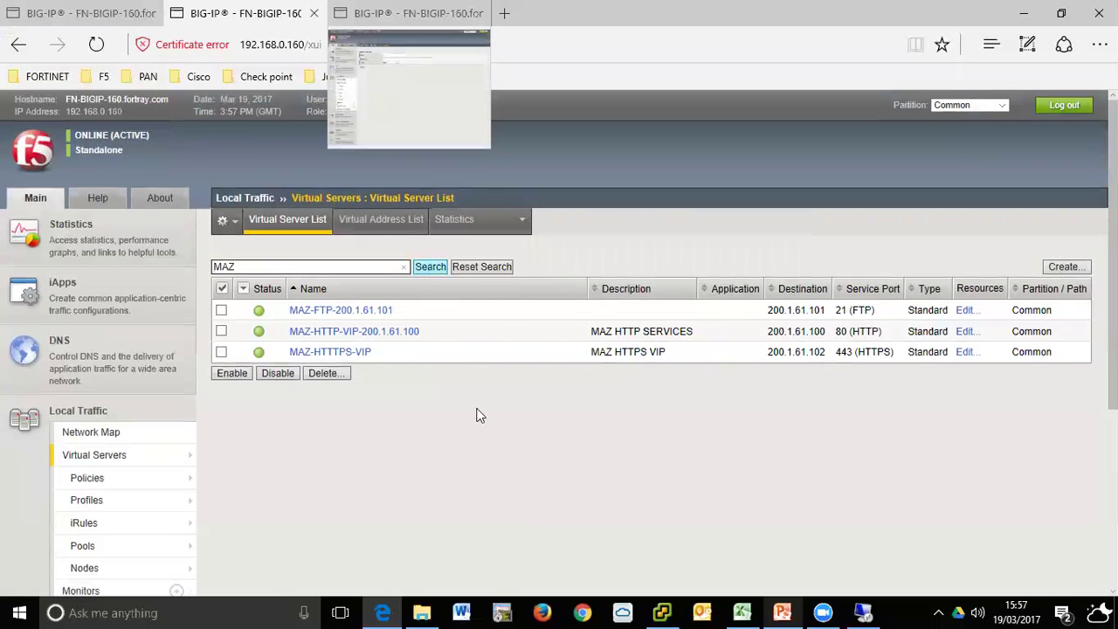
- Check MAZ-FTP-MONITOR in the MAZ monitor list, then return to the MAZ virtual server list
scroll(50, 472, down, 3)
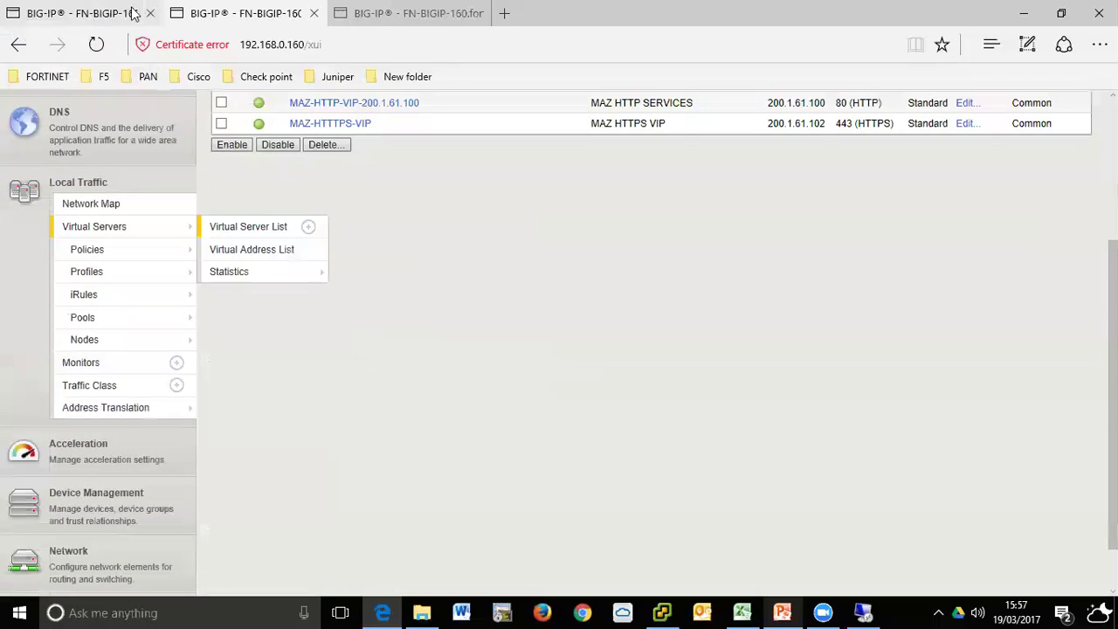
click(133, 13)
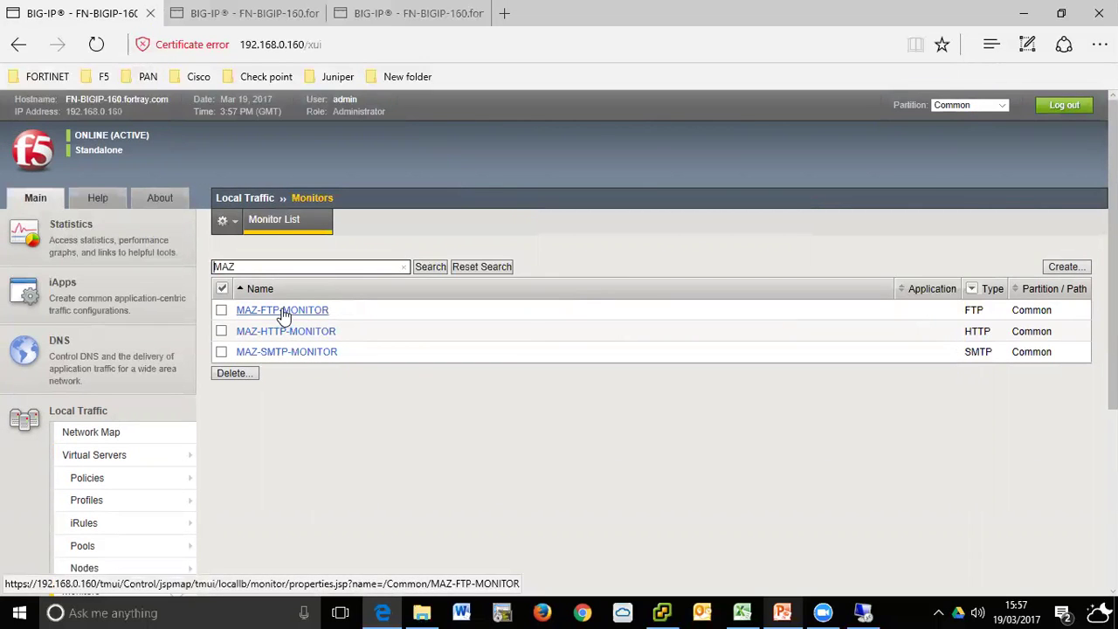
click(263, 12)
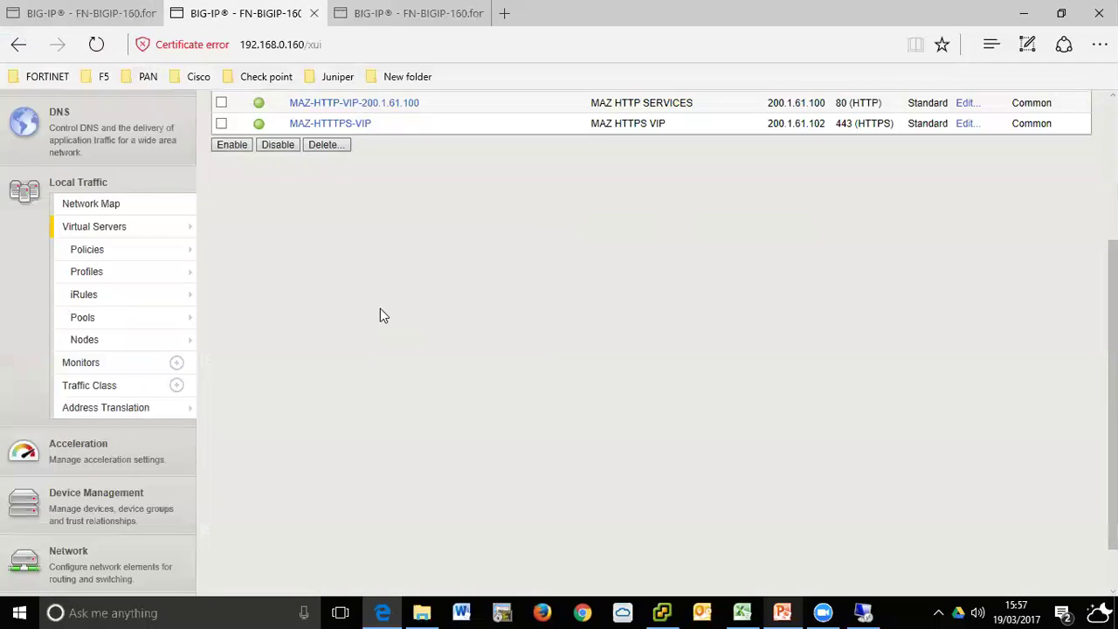
scroll(380, 311, up, 2)
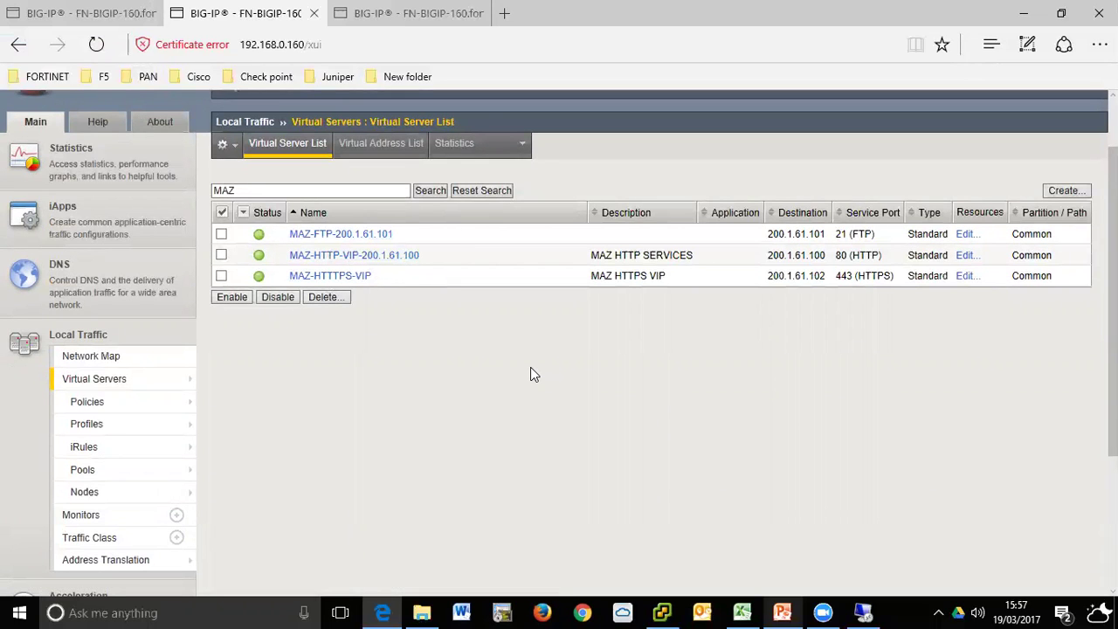
scroll(530, 374, up, 1)
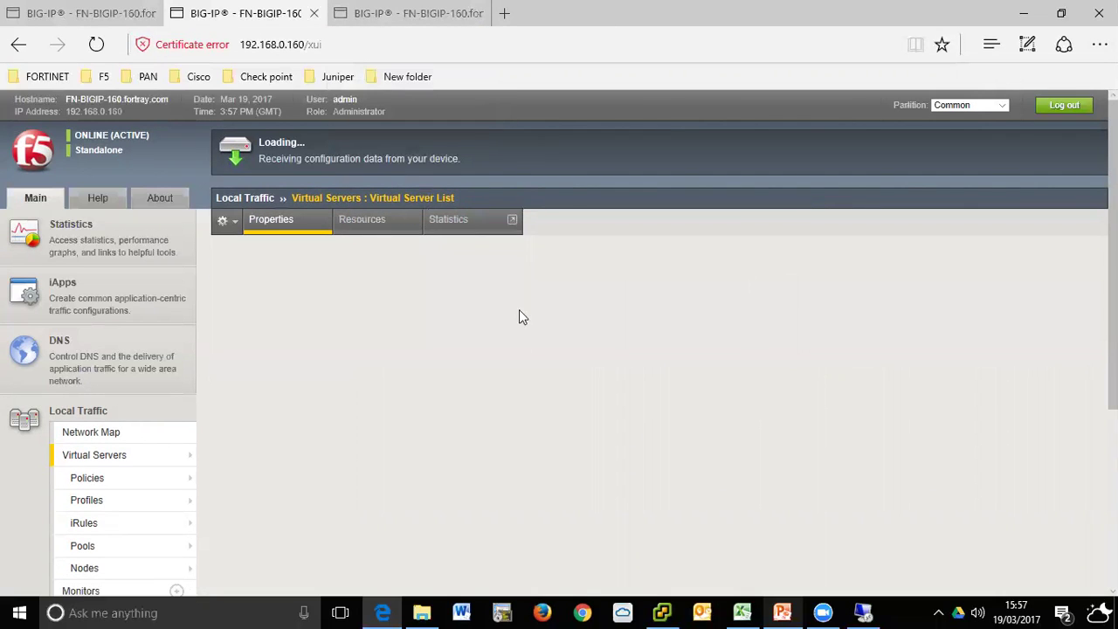
- Review MAZ-FTP-200.1.61.101's settings and its Resources tab
scroll(526, 319, down, 1)
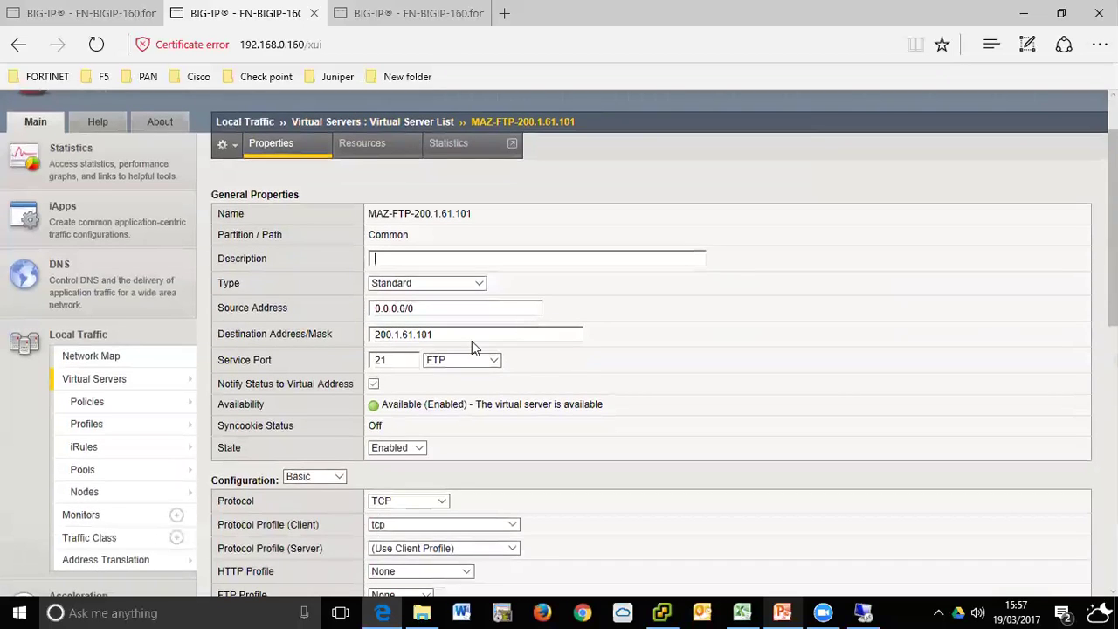
scroll(441, 380, down, 1)
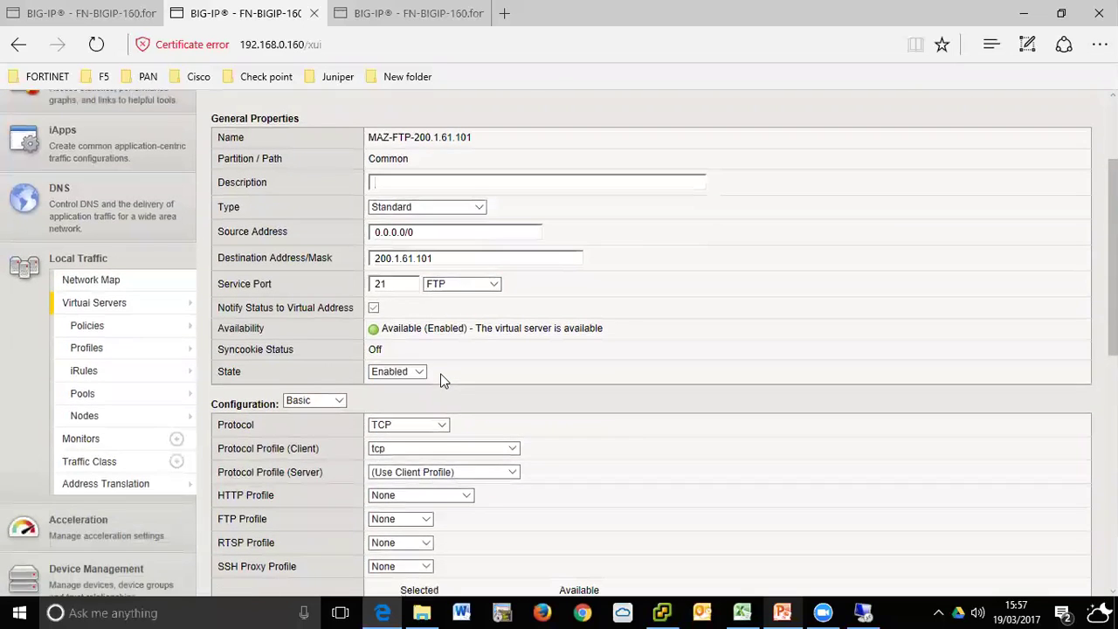
scroll(441, 380, up, 2)
click(384, 223)
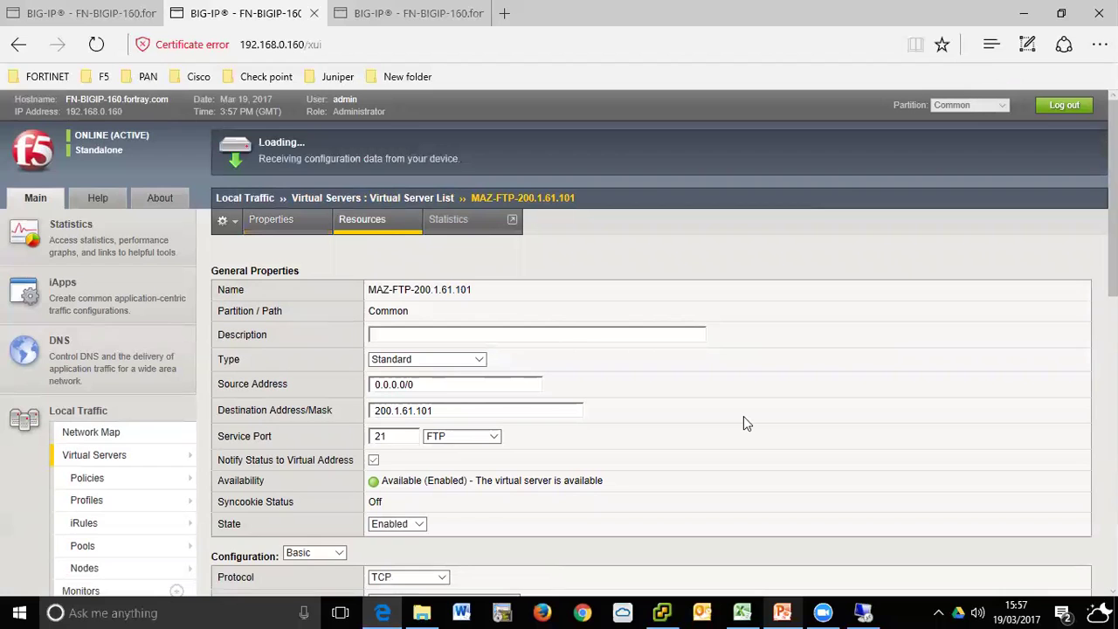
scroll(744, 417, down, 4)
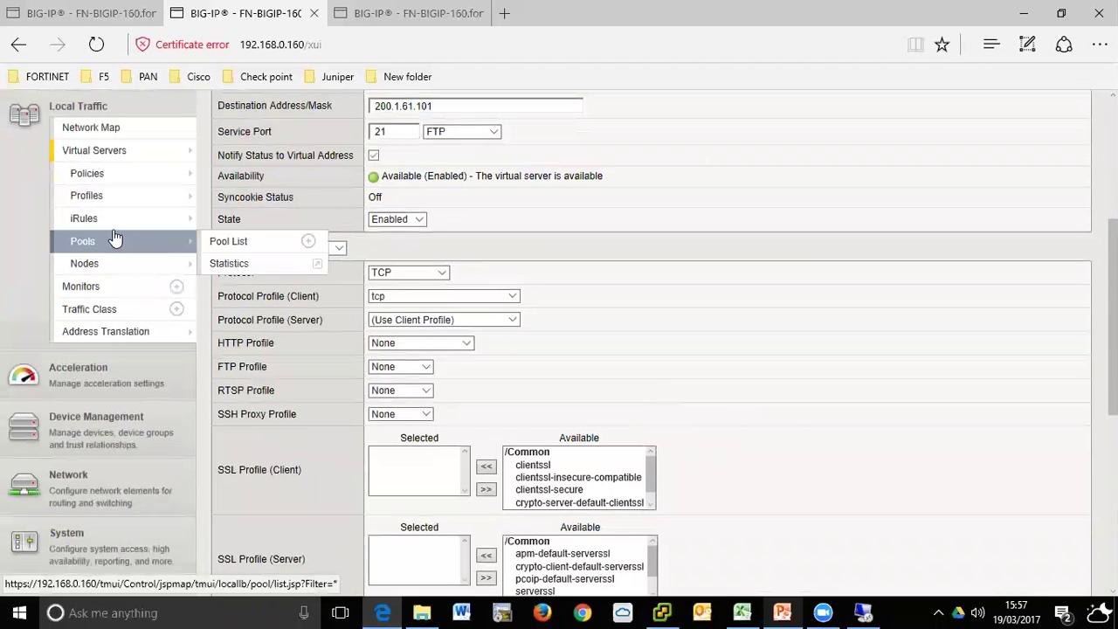
mouse_move(98, 248)
scroll(512, 358, up, 4)
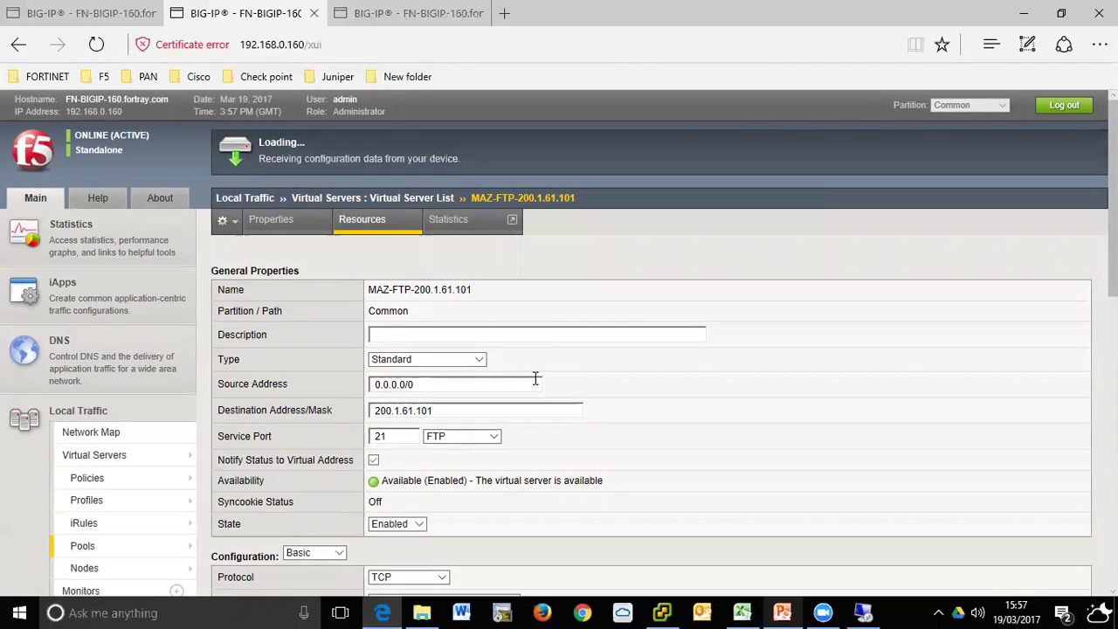
scroll(573, 367, down, 5)
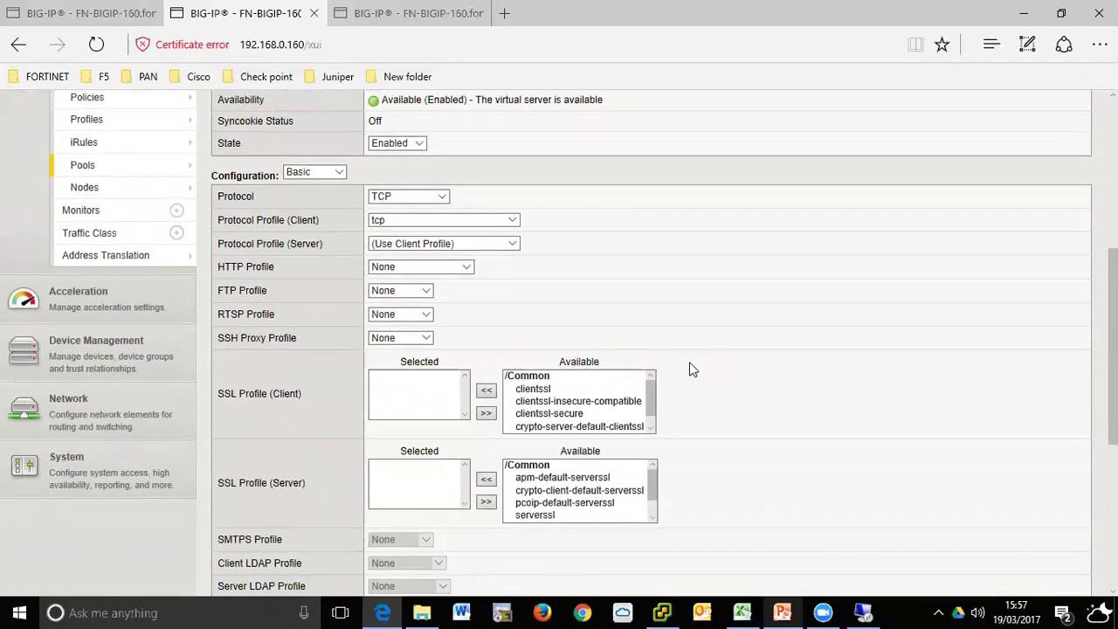
scroll(689, 369, up, 2)
click(83, 318)
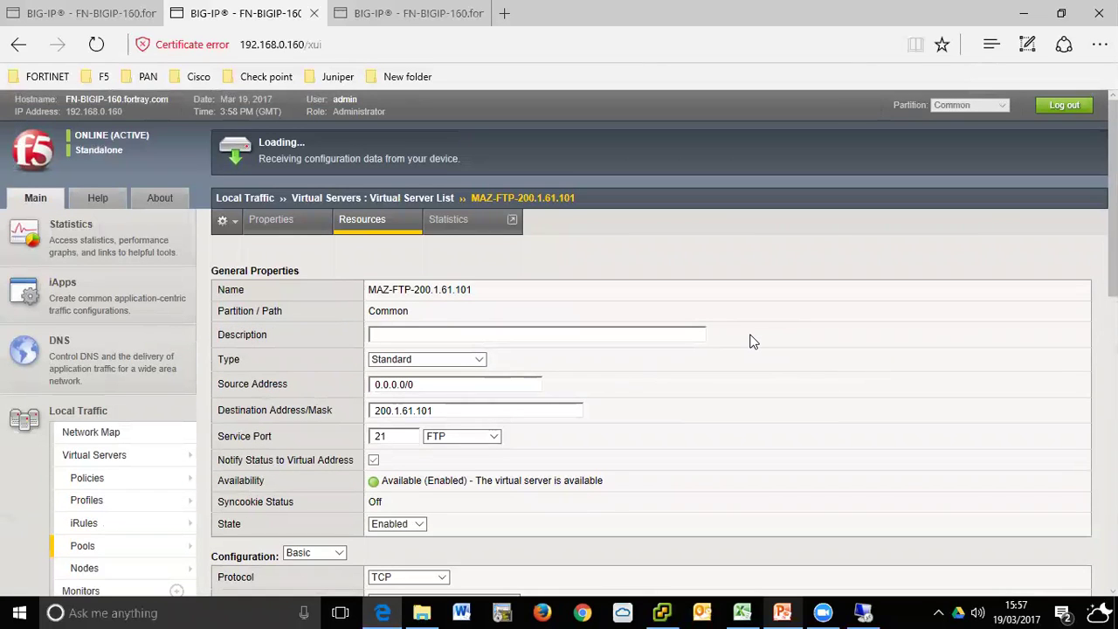
- Compare the blank New Monitor tab with the FTP virtual server's properties page
click(410, 10)
scroll(210, 367, down, 3)
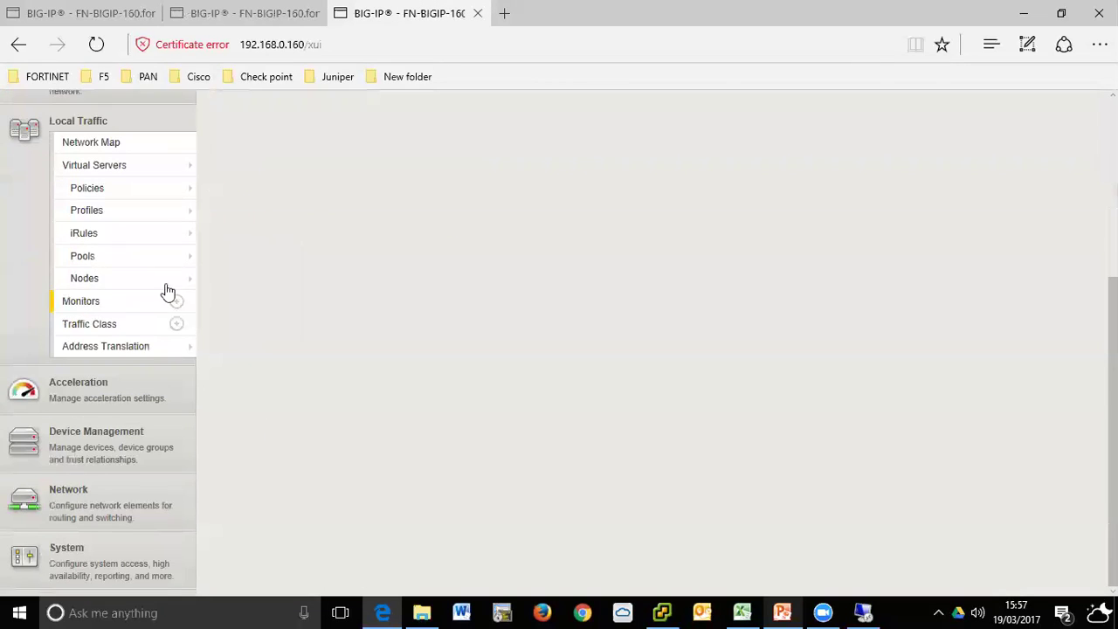
mouse_move(92, 262)
scroll(411, 324, up, 3)
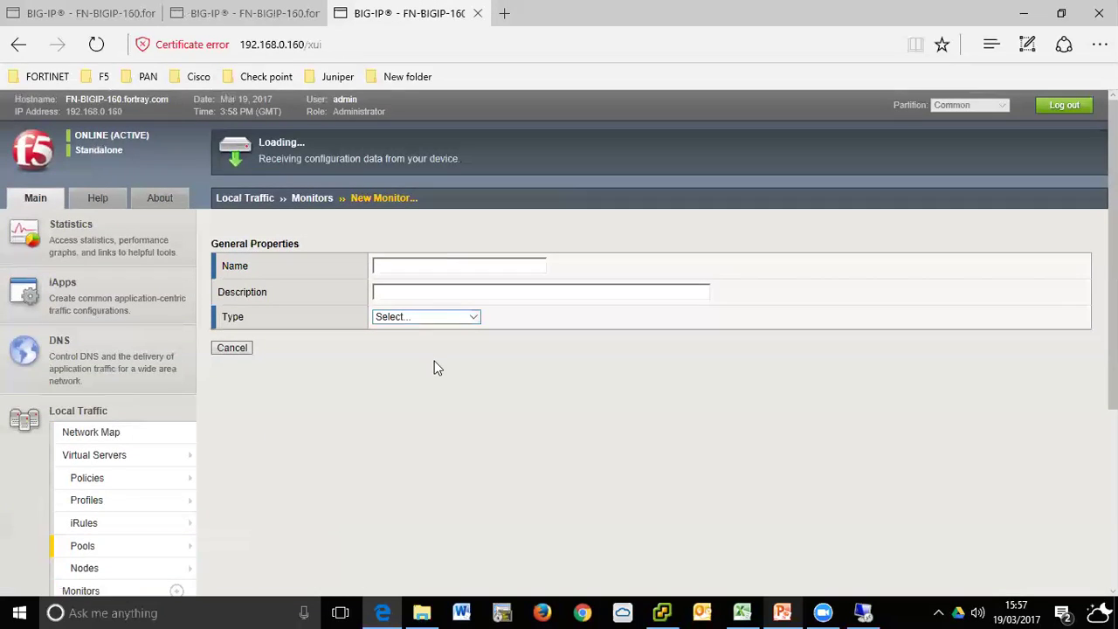
click(206, 13)
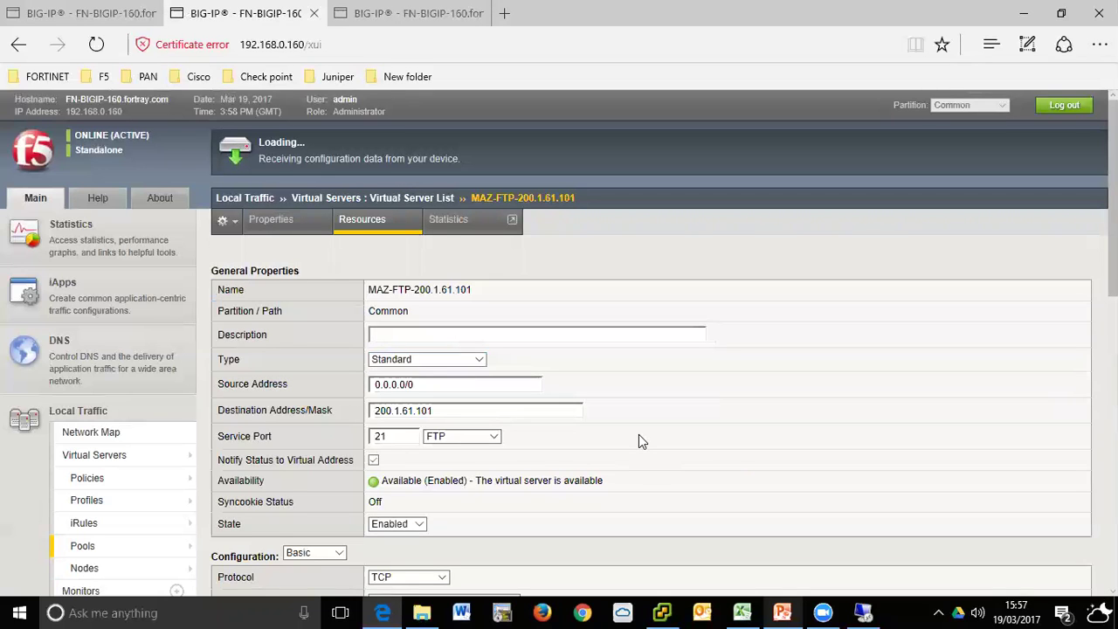
scroll(639, 437, down, 3)
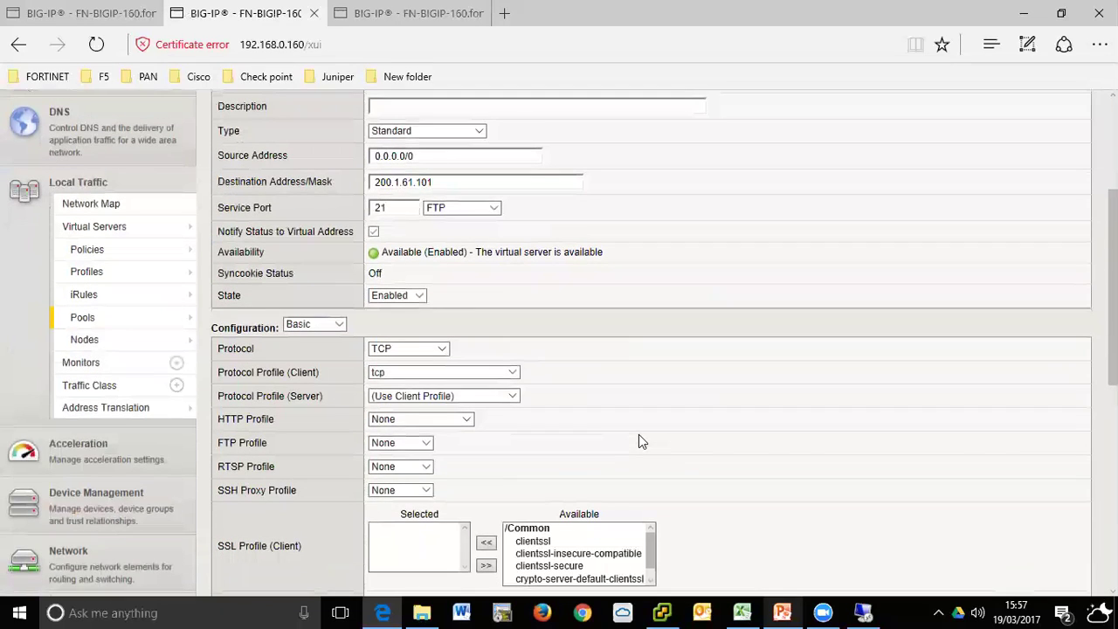
click(428, 12)
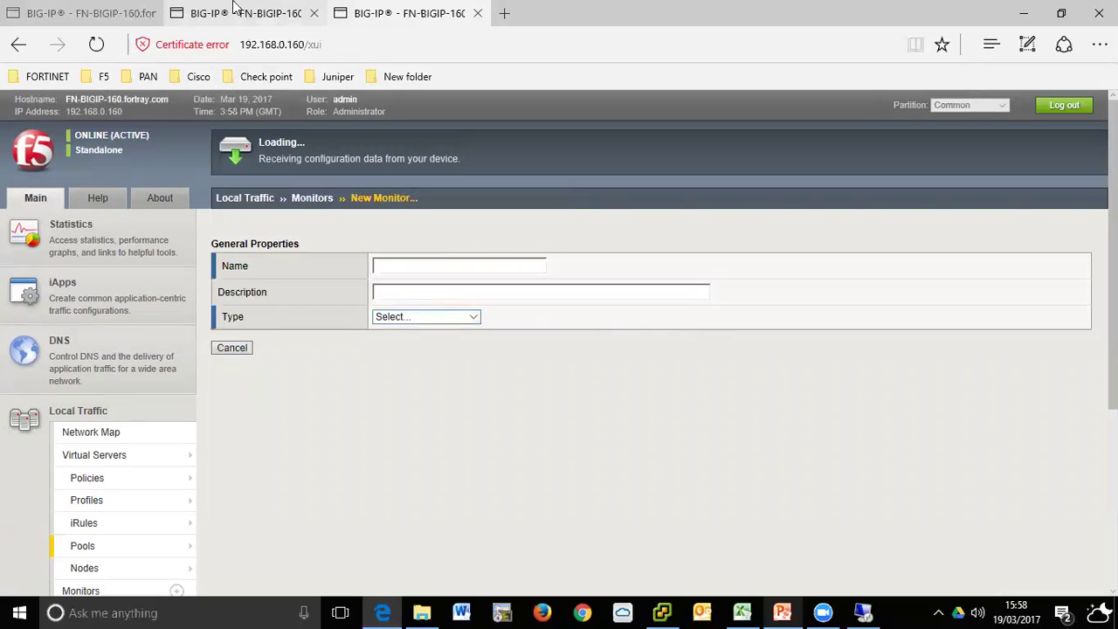
click(288, 12)
- Switch among the BIG-IP tabs to settle on the MAZ pool list with MAZ-FTP-POOL
click(87, 12)
click(210, 12)
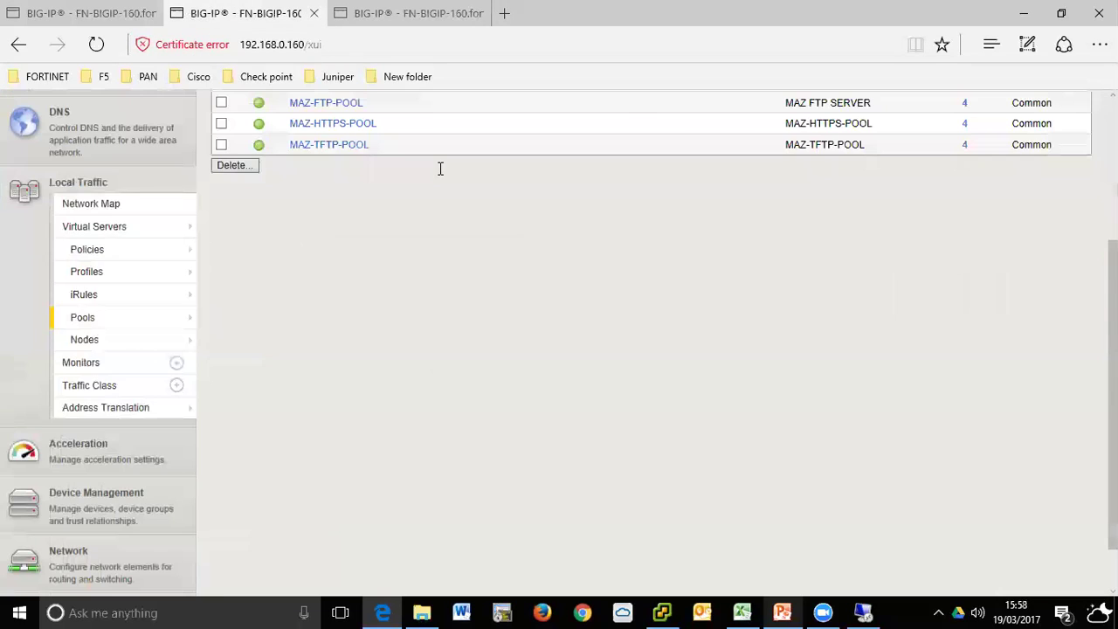
click(413, 14)
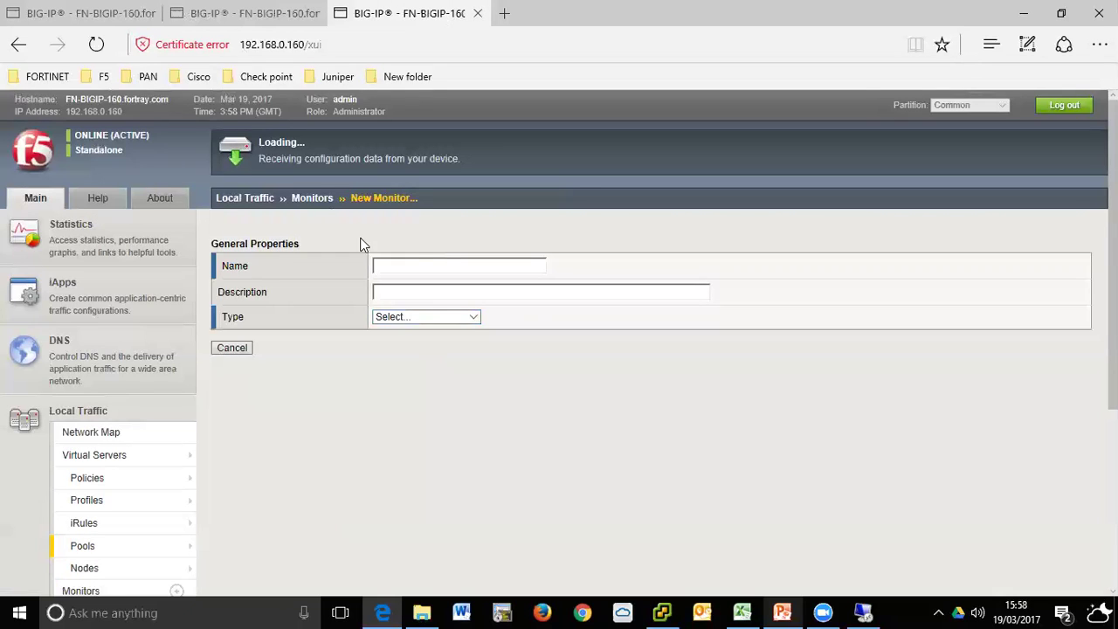
click(246, 14)
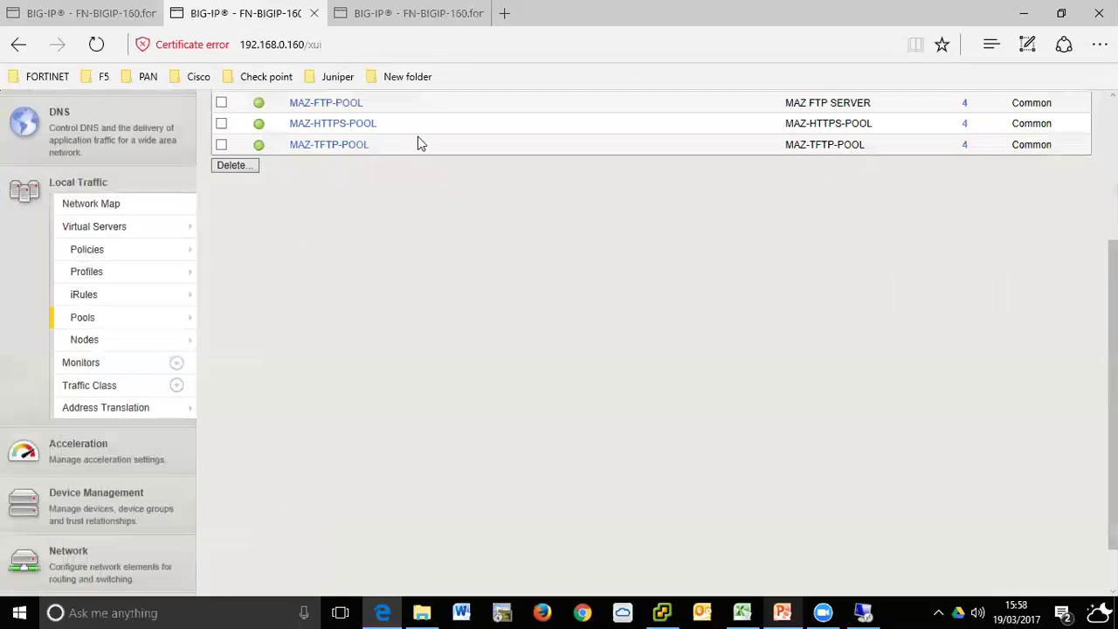
click(377, 12)
click(271, 10)
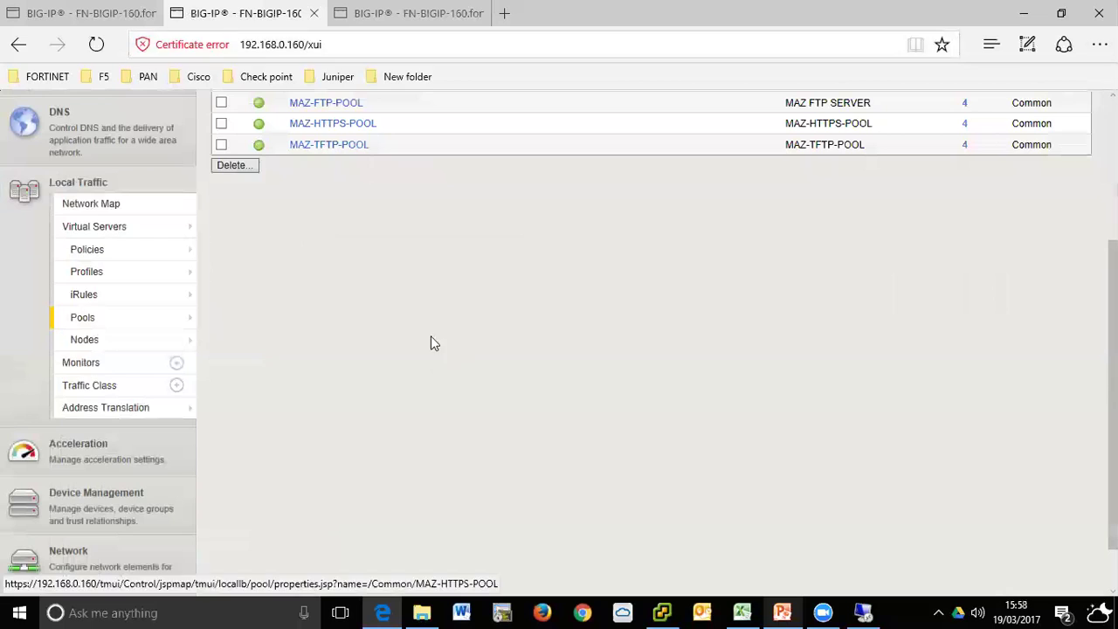
scroll(397, 318, up, 2)
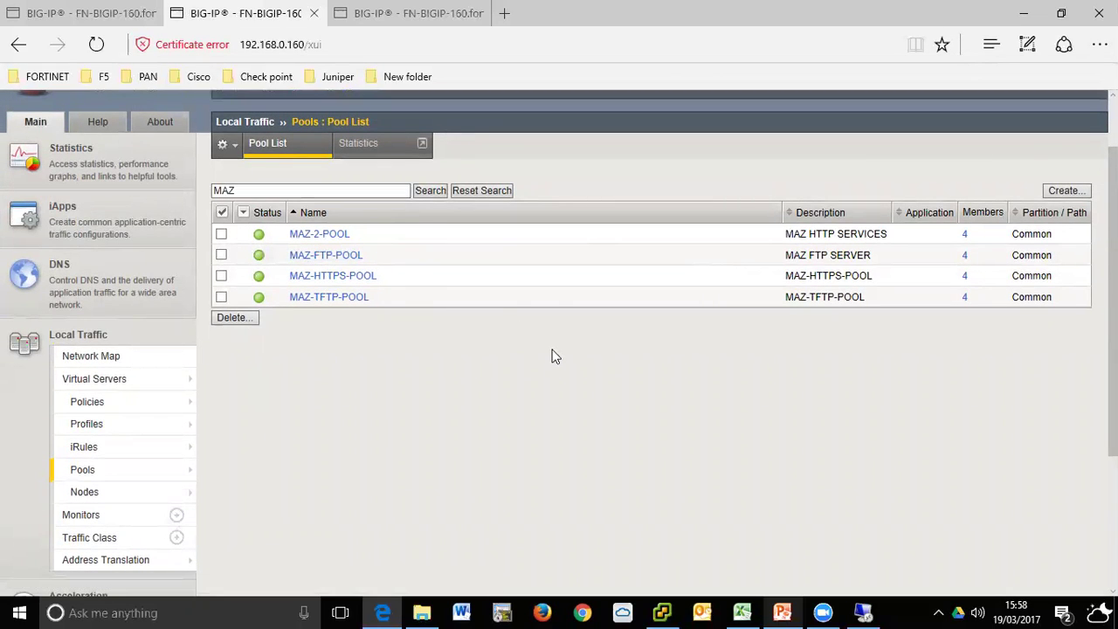
scroll(533, 341, up, 2)
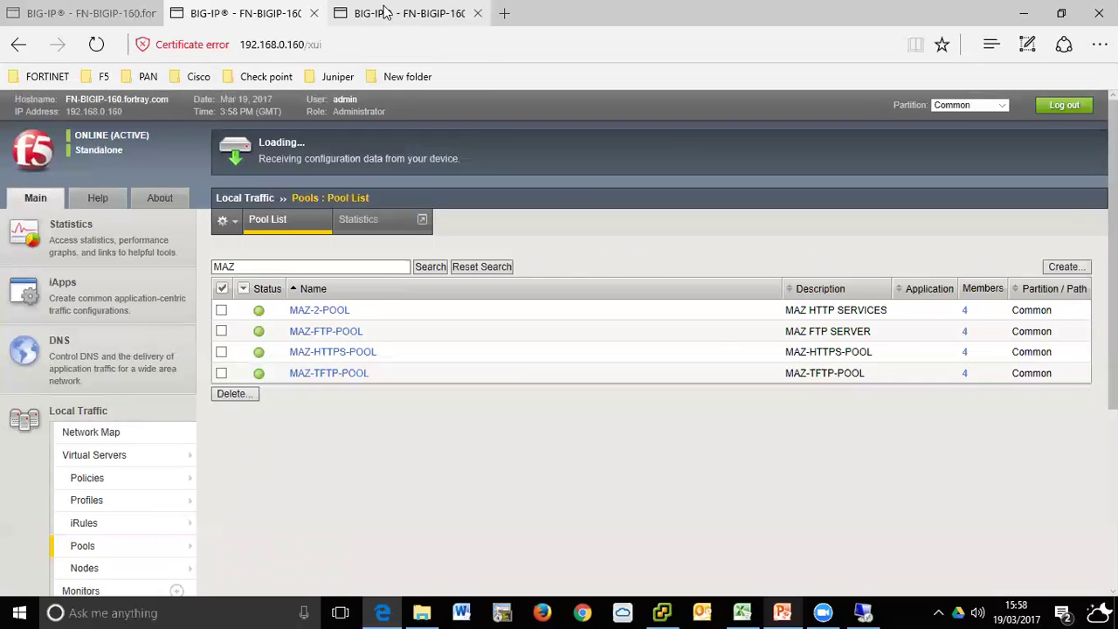
mouse_move(385, 12)
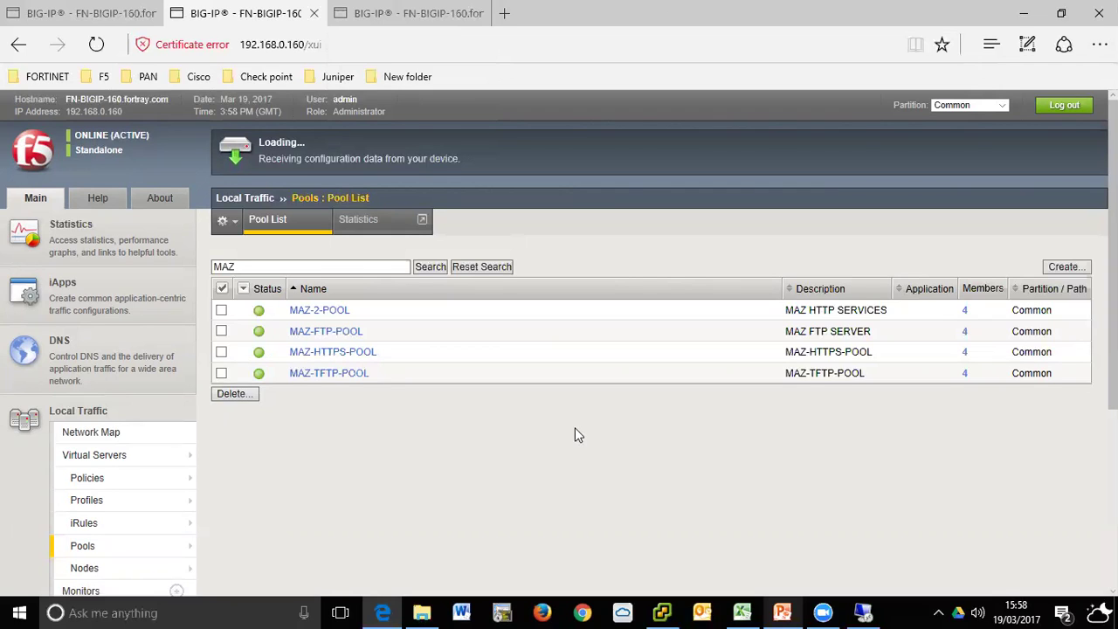
click(404, 16)
- Swap MAZ-FTP-POOL's active FTP monitor for MAZ-FTP-MONITOR and update the pool
mouse_move(264, 7)
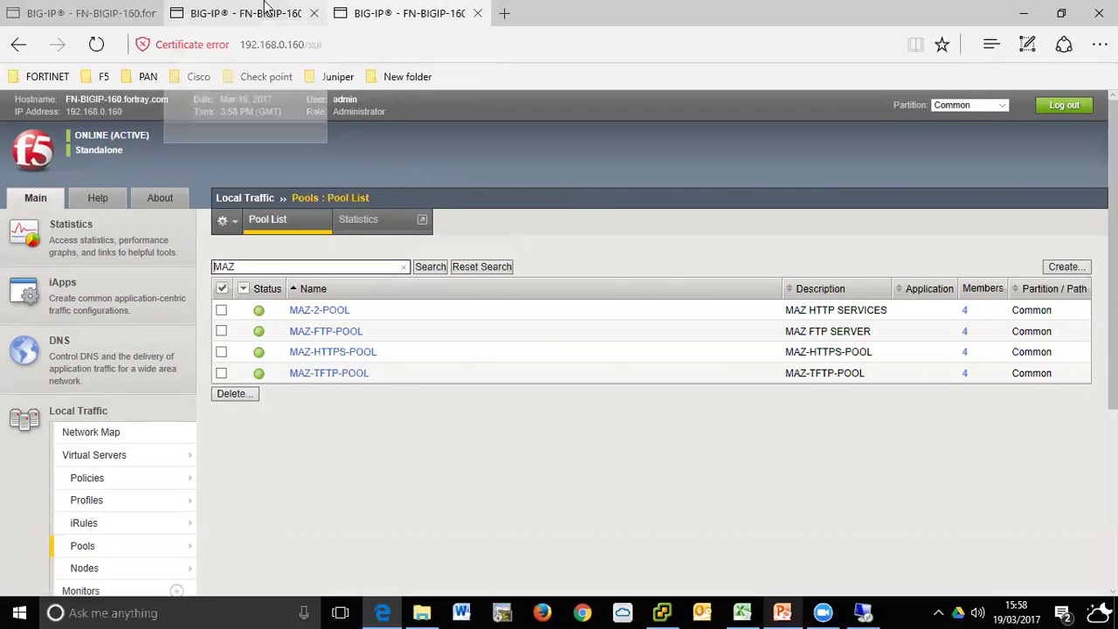
click(264, 7)
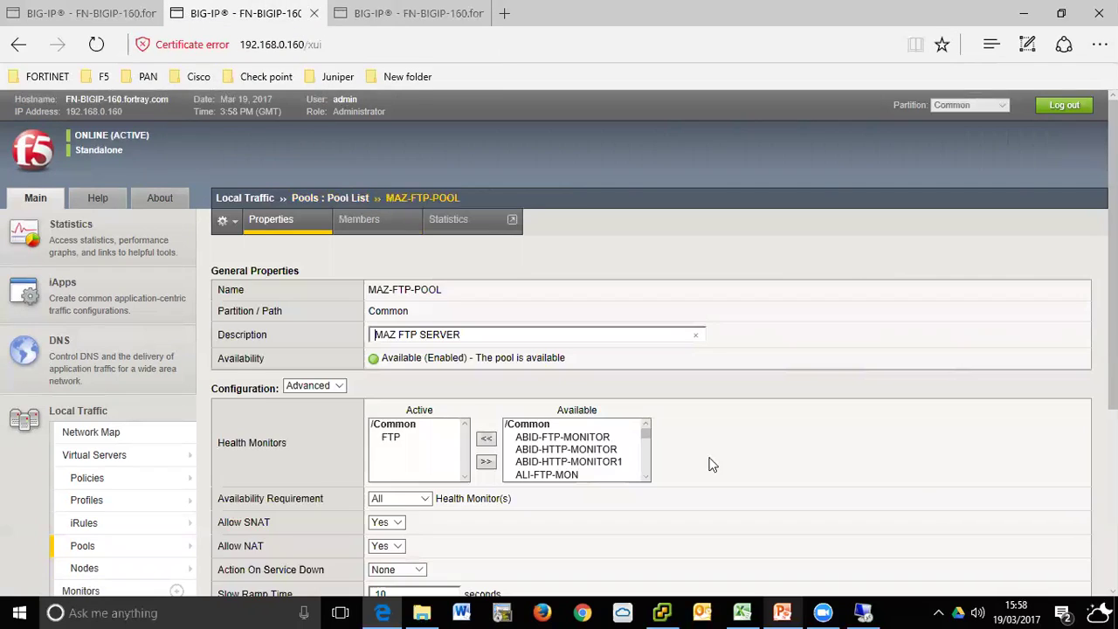
click(408, 436)
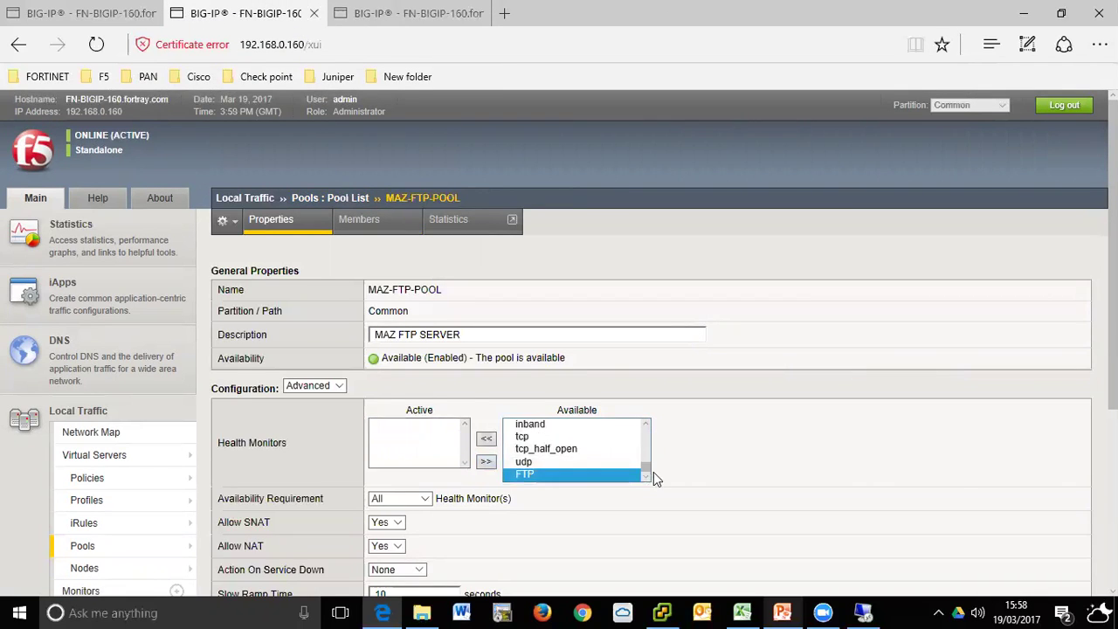
drag(643, 470, 642, 433)
scroll(612, 464, down, 2)
scroll(607, 463, down, 5)
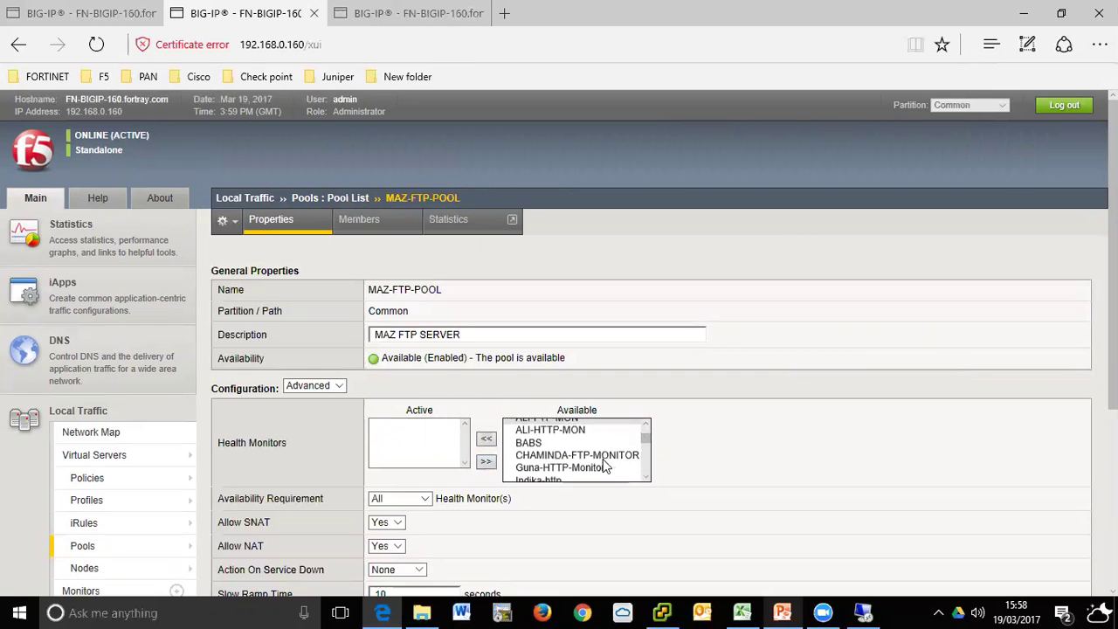
click(581, 466)
click(577, 446)
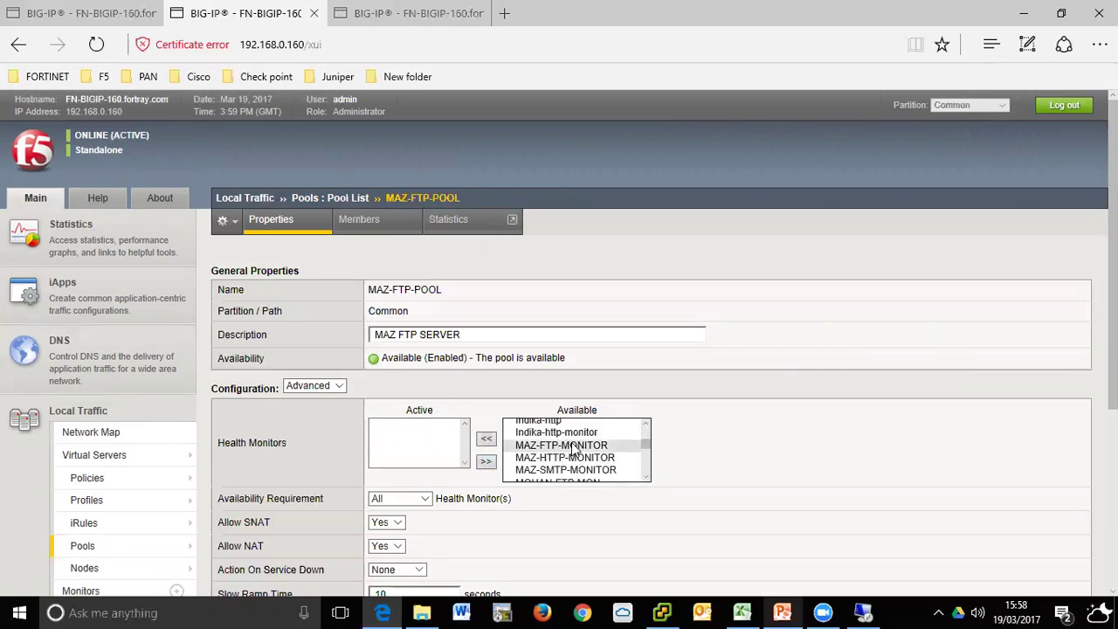
click(484, 440)
scroll(777, 437, down, 3)
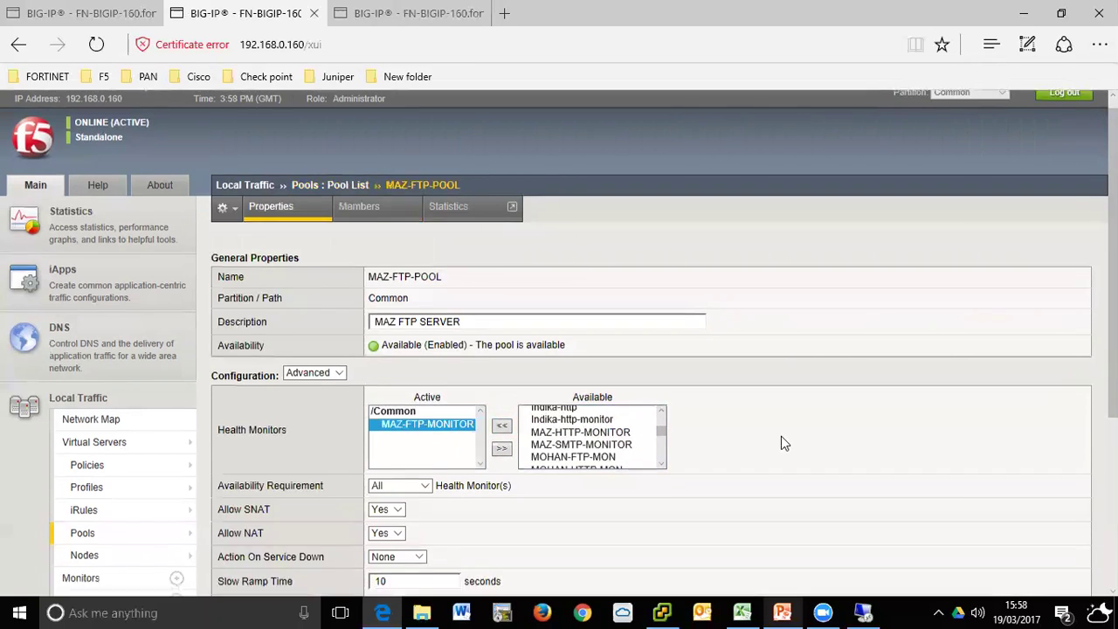
click(232, 556)
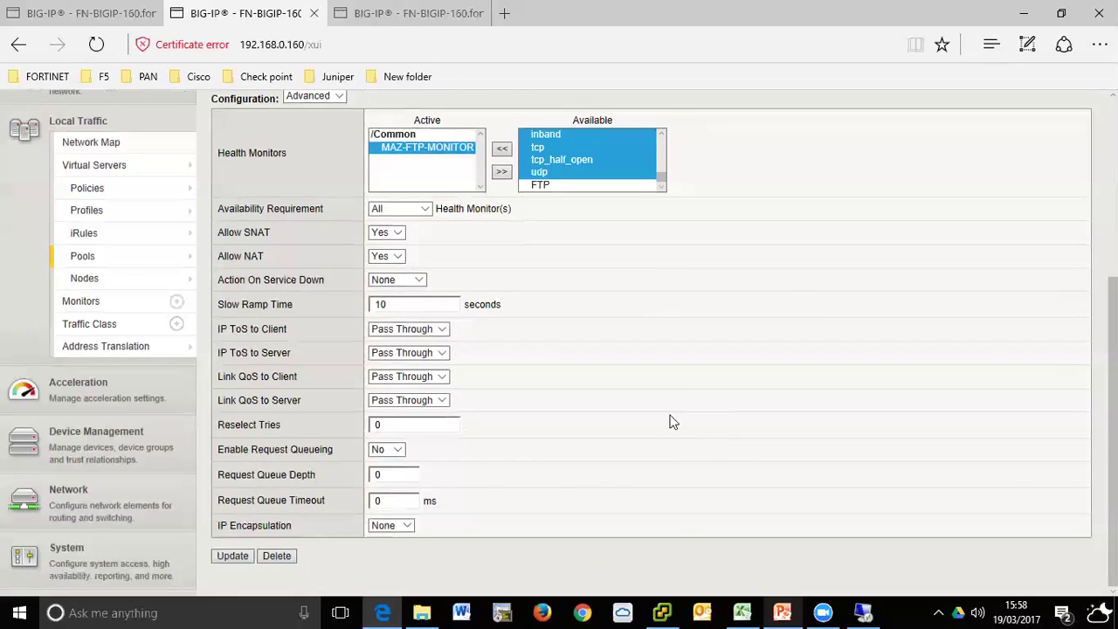
scroll(669, 420, up, 2)
scroll(665, 422, up, 2)
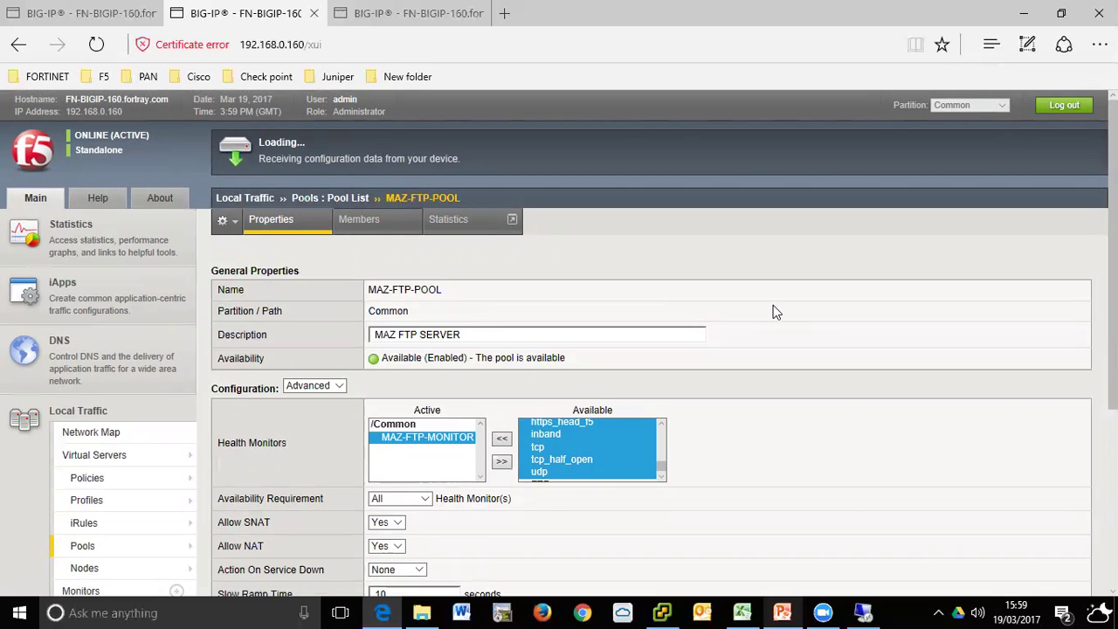
- Open the Local Traffic Network Map summary
click(419, 13)
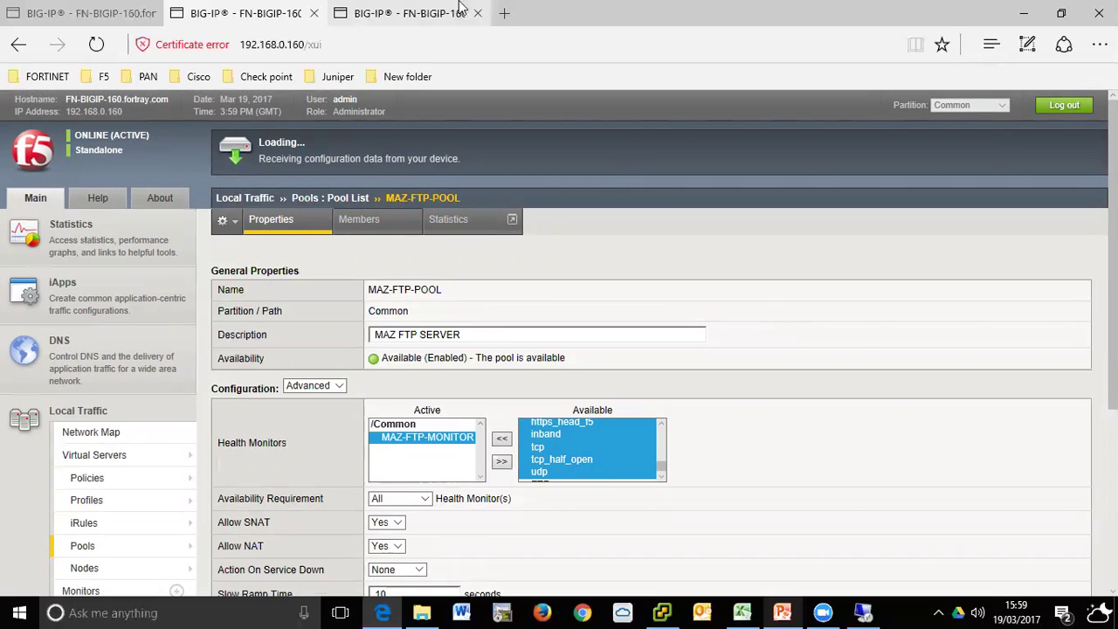
click(111, 458)
click(106, 436)
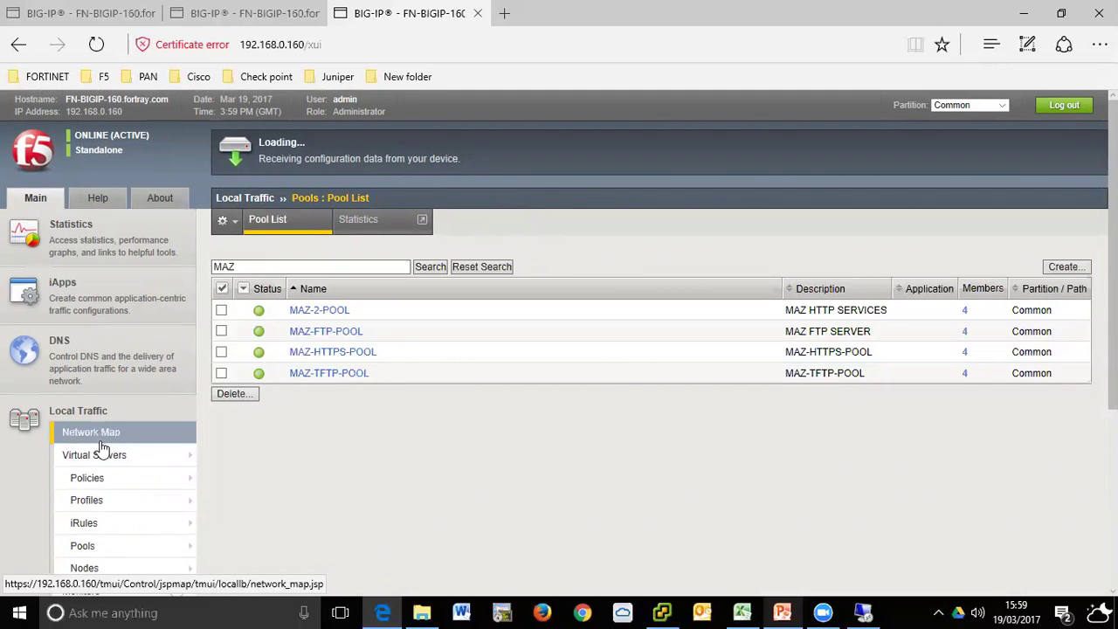
click(254, 11)
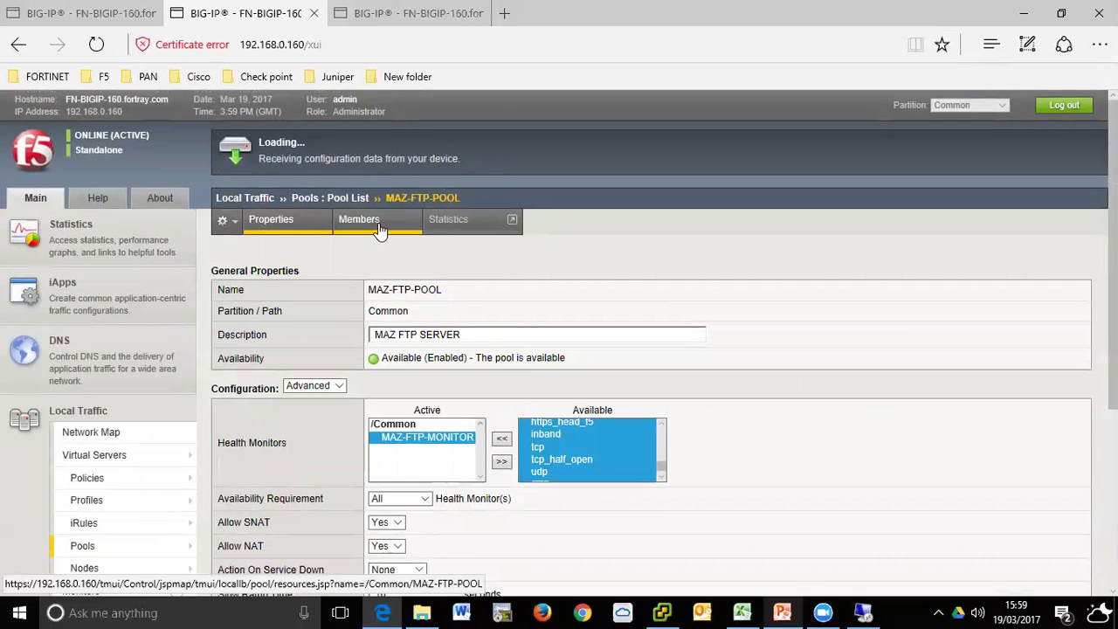
click(362, 13)
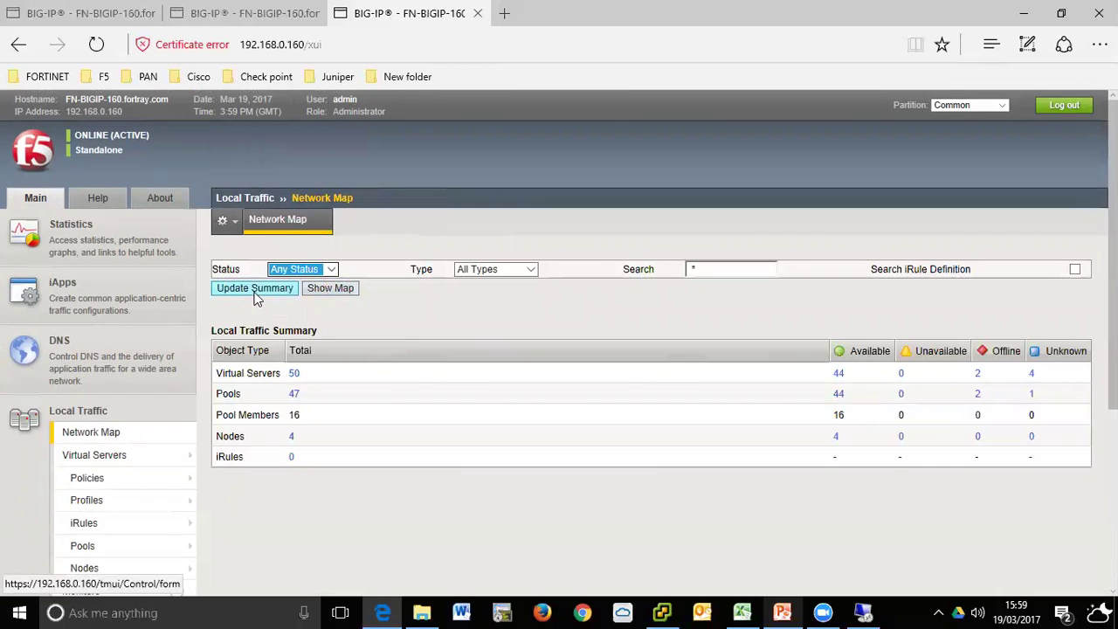
- Refresh the network map summary counts with the status filter at Any Status
click(256, 294)
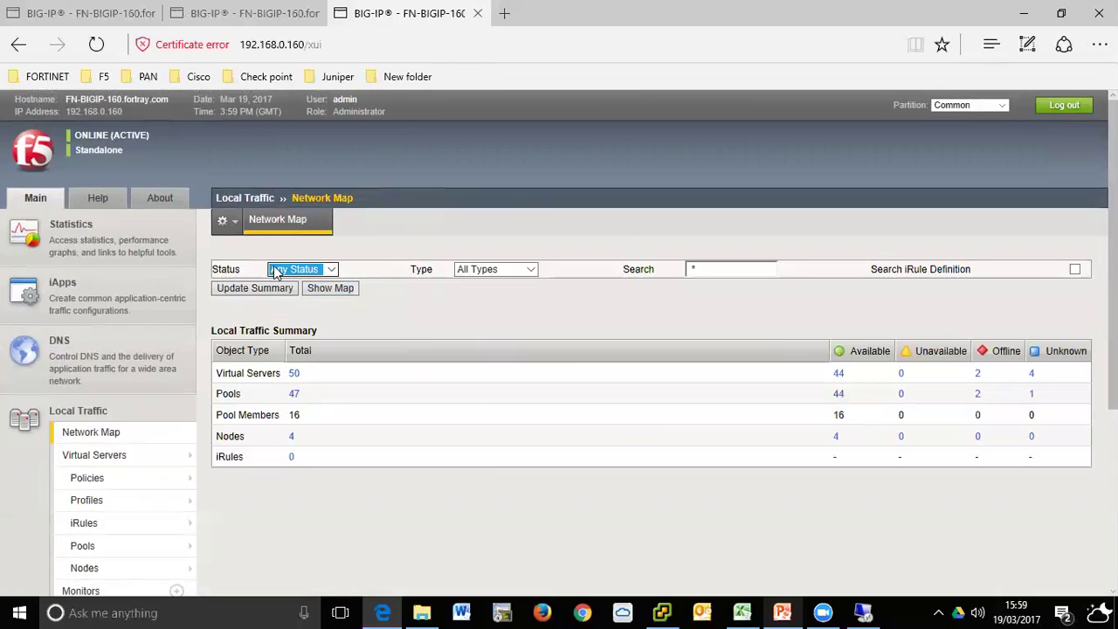
click(266, 289)
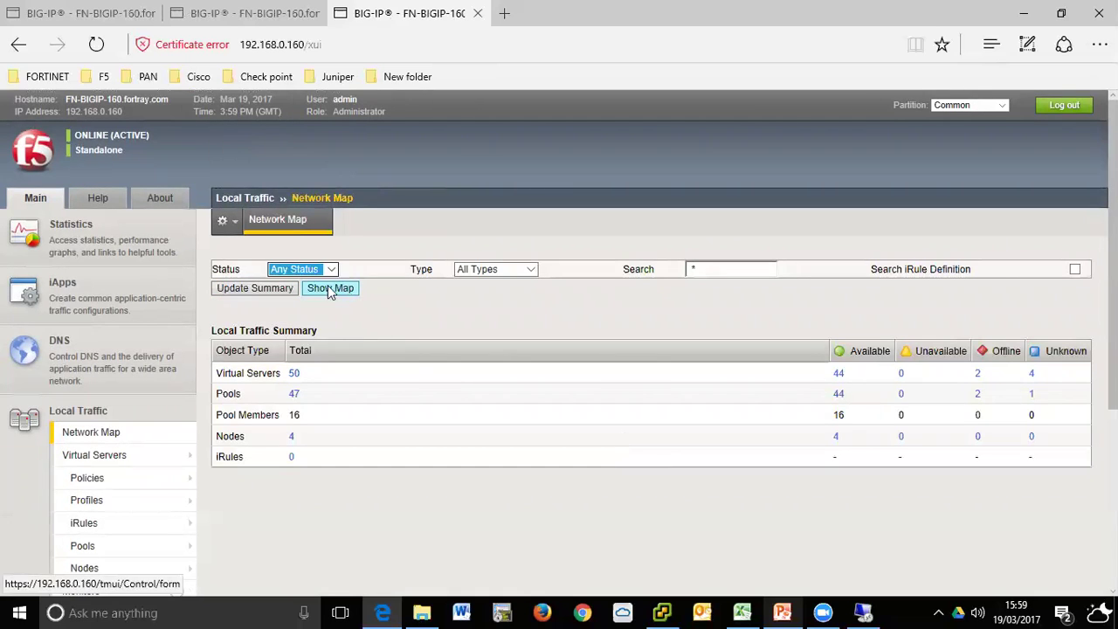
click(333, 269)
click(339, 289)
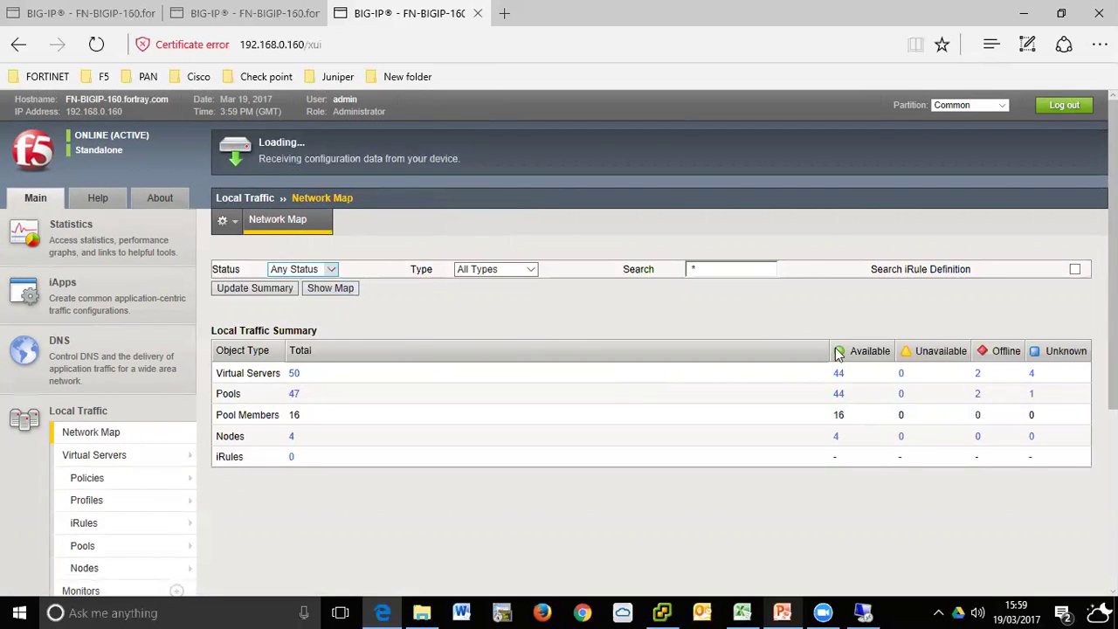
- Open MAZ-FTP-POOL's Members tab from its properties page
click(259, 15)
click(72, 7)
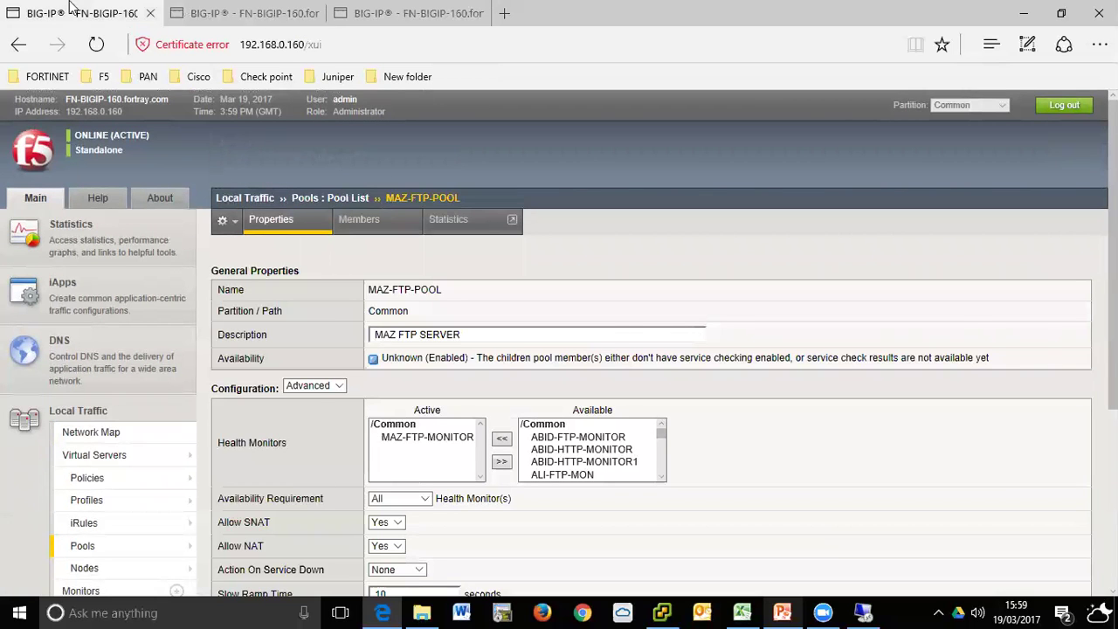
click(274, 15)
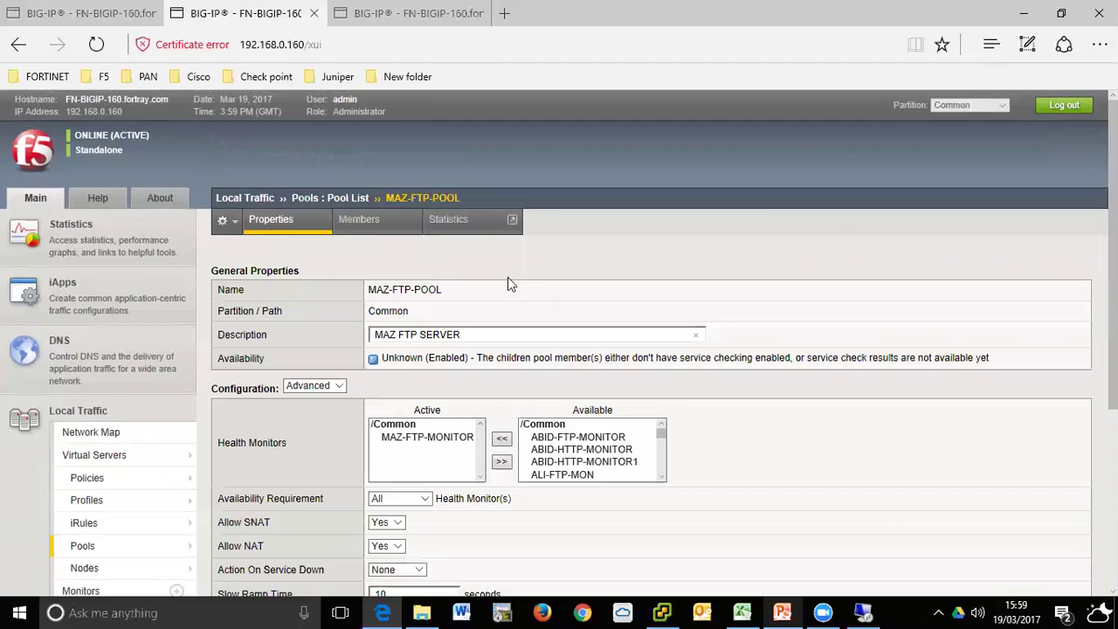
click(367, 223)
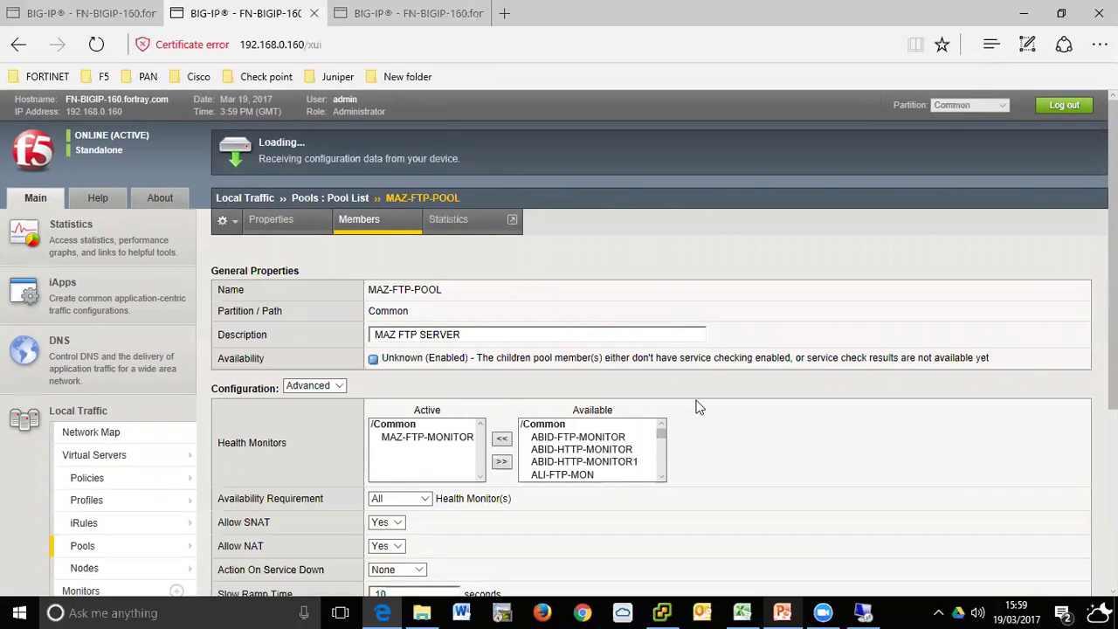
- Show the map, find MAZ-FTP-POOL's down port-21 members, then return to the pool's members page
click(395, 15)
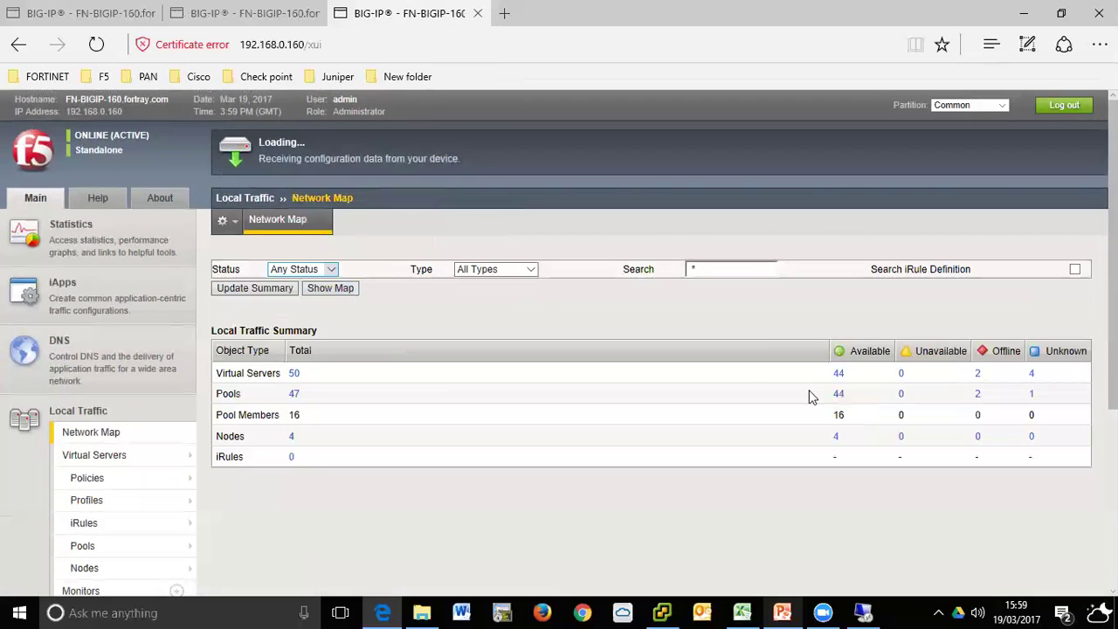
click(344, 289)
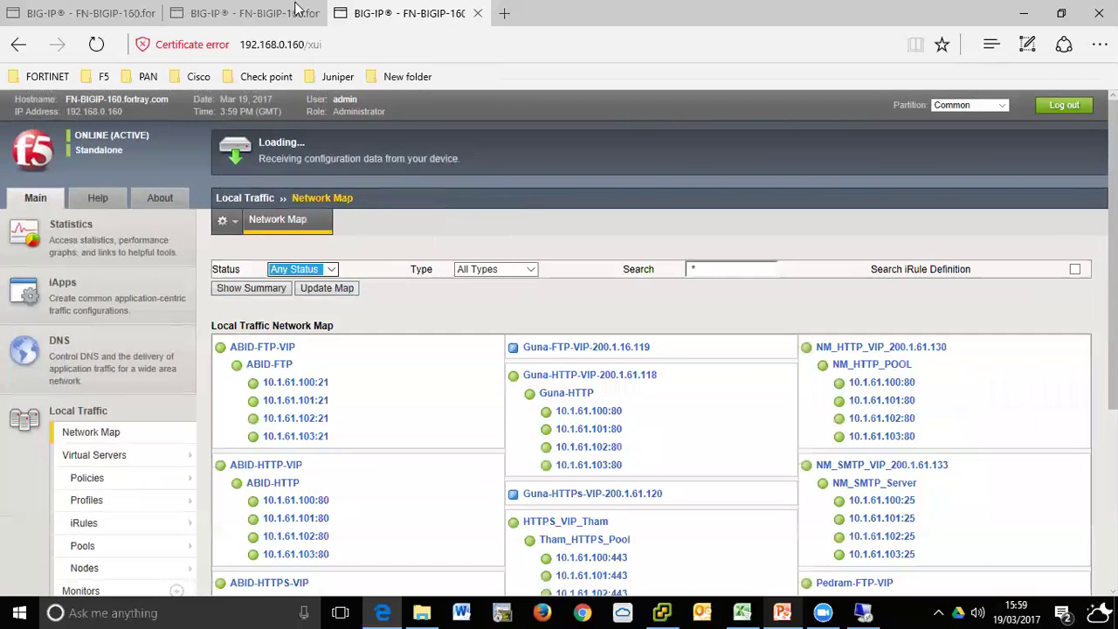
scroll(772, 384, down, 15)
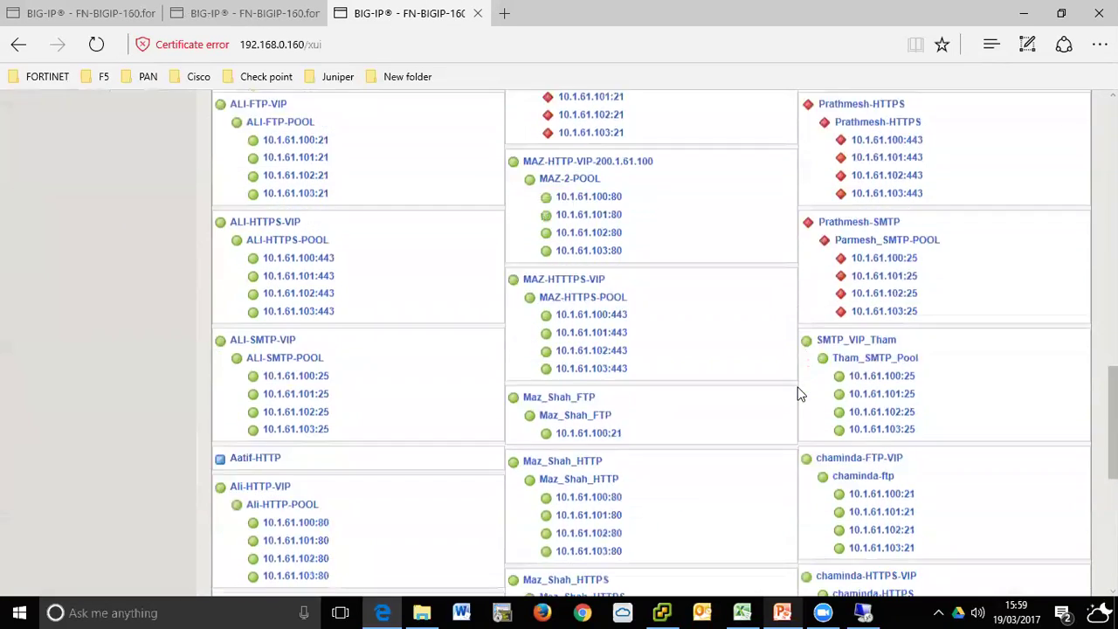
click(258, 14)
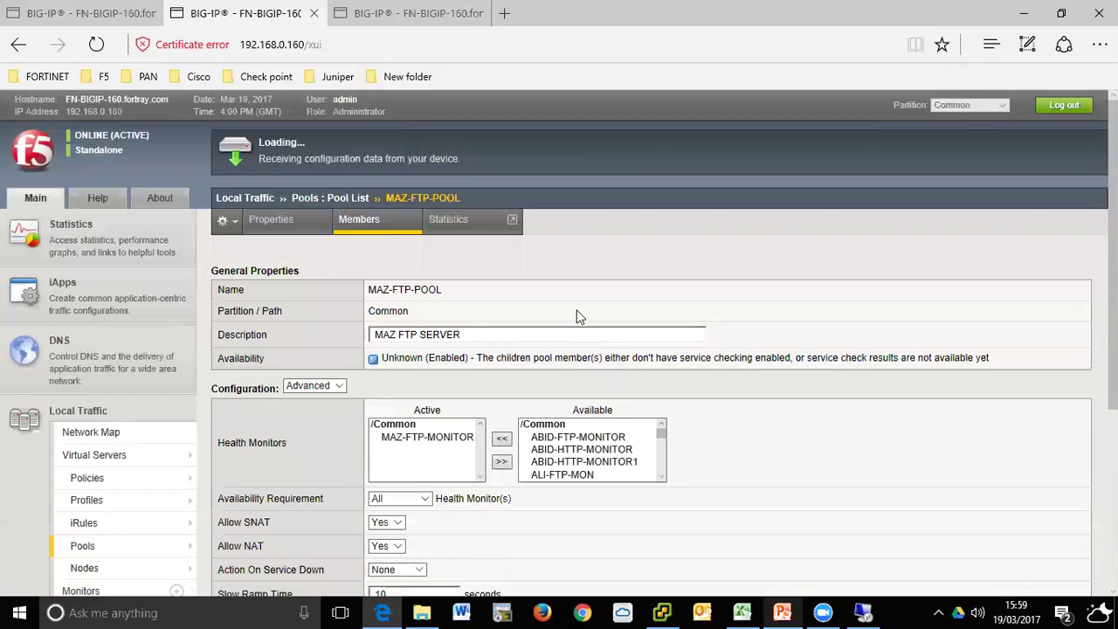
click(365, 13)
scroll(778, 392, up, 3)
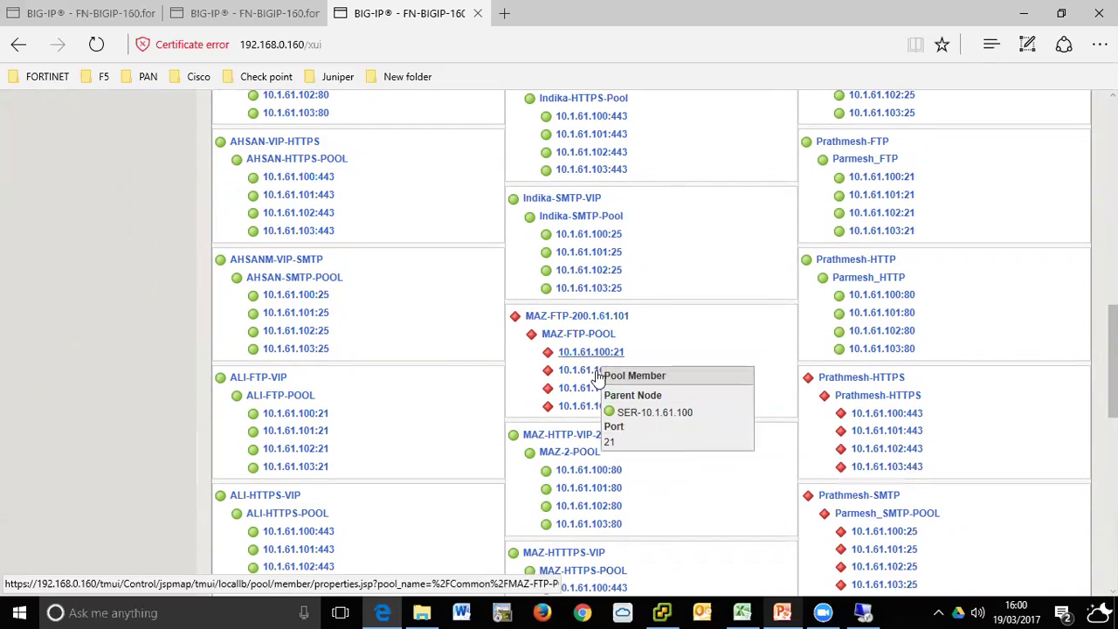
click(234, 12)
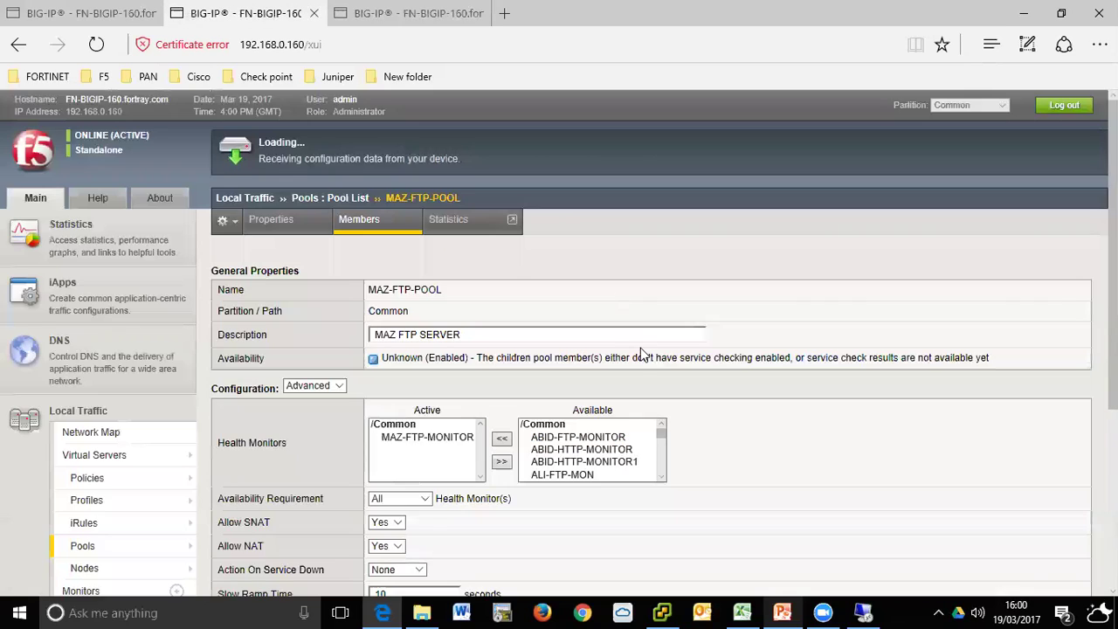
click(407, 12)
scroll(712, 391, down, 10)
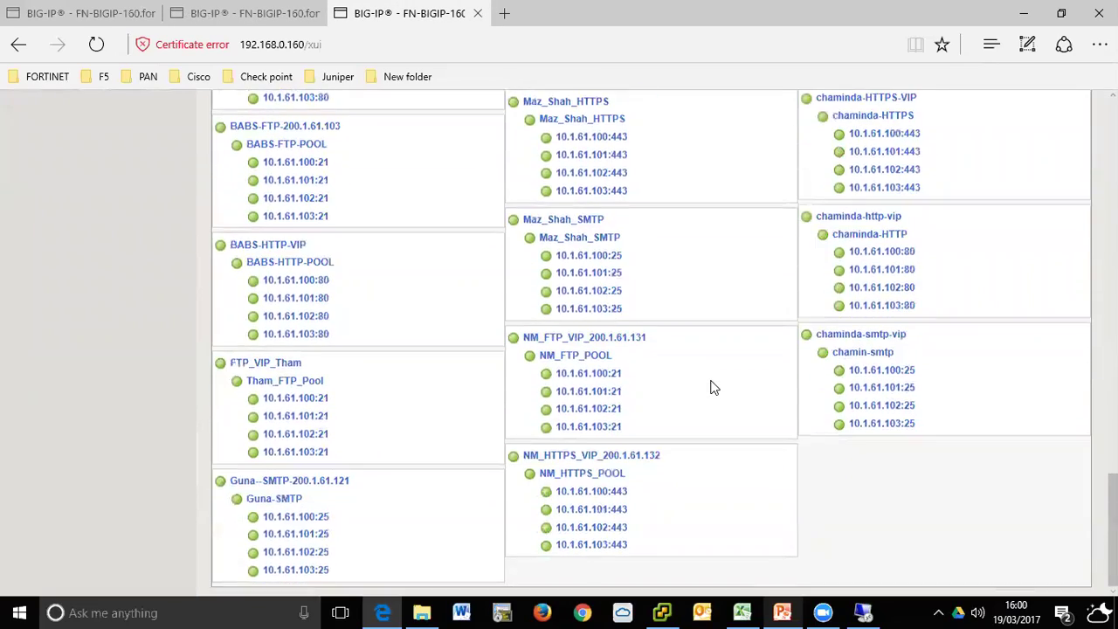
scroll(711, 387, up, 9)
scroll(705, 376, up, 11)
click(272, 7)
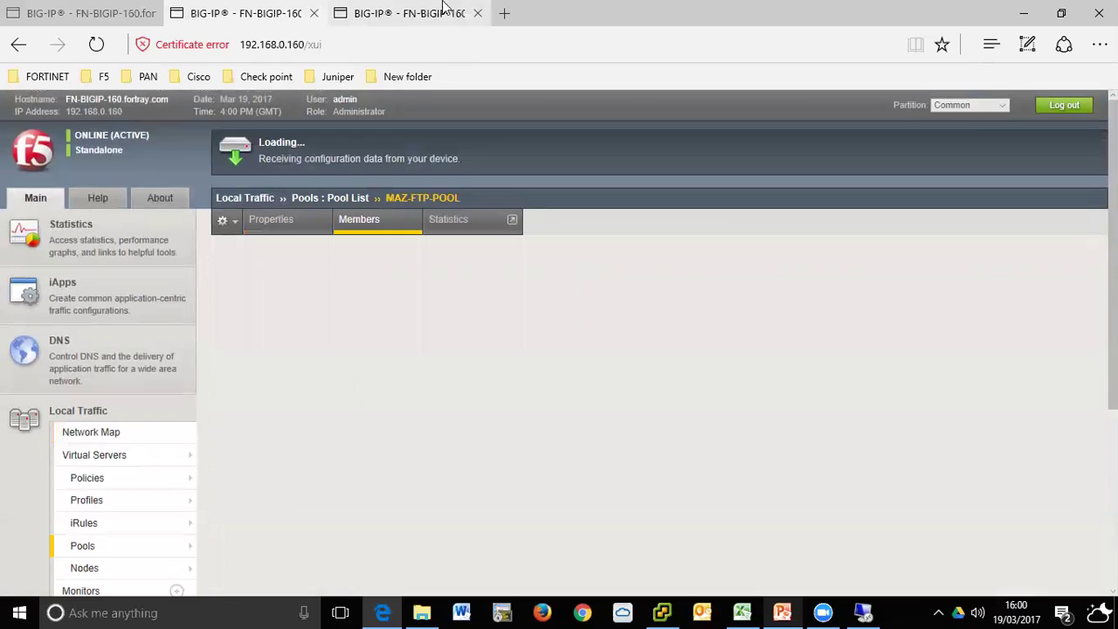
- Compare the Network Map with MAZ-FTP-POOL's current members list
click(442, 6)
click(295, 11)
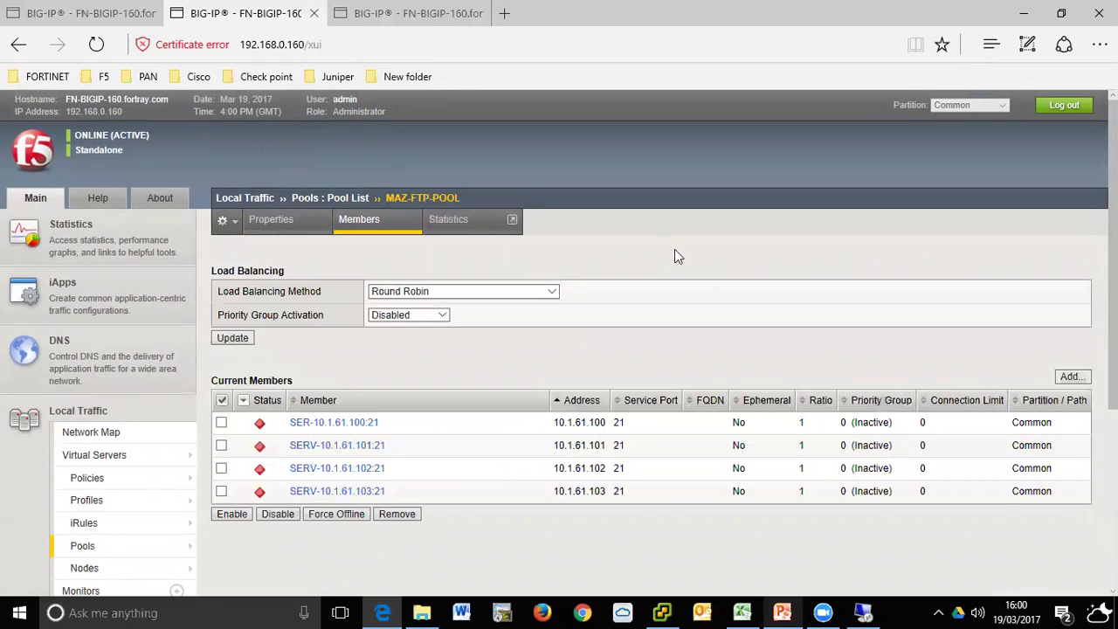
scroll(675, 251, down, 2)
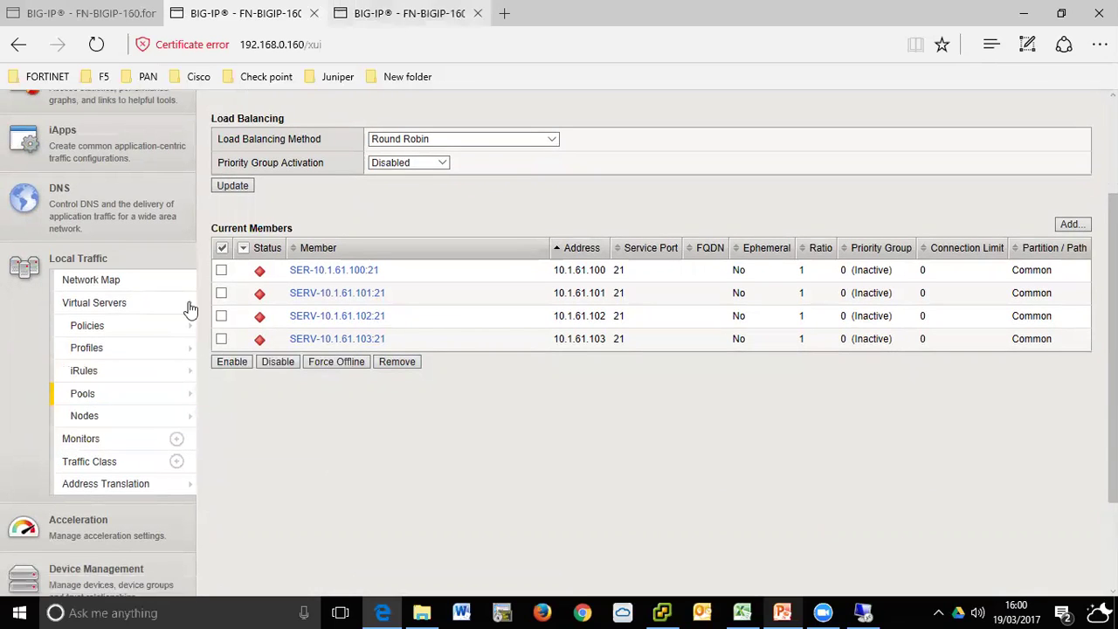
click(382, 18)
scroll(441, 278, down, 3)
scroll(440, 279, up, 3)
click(242, 10)
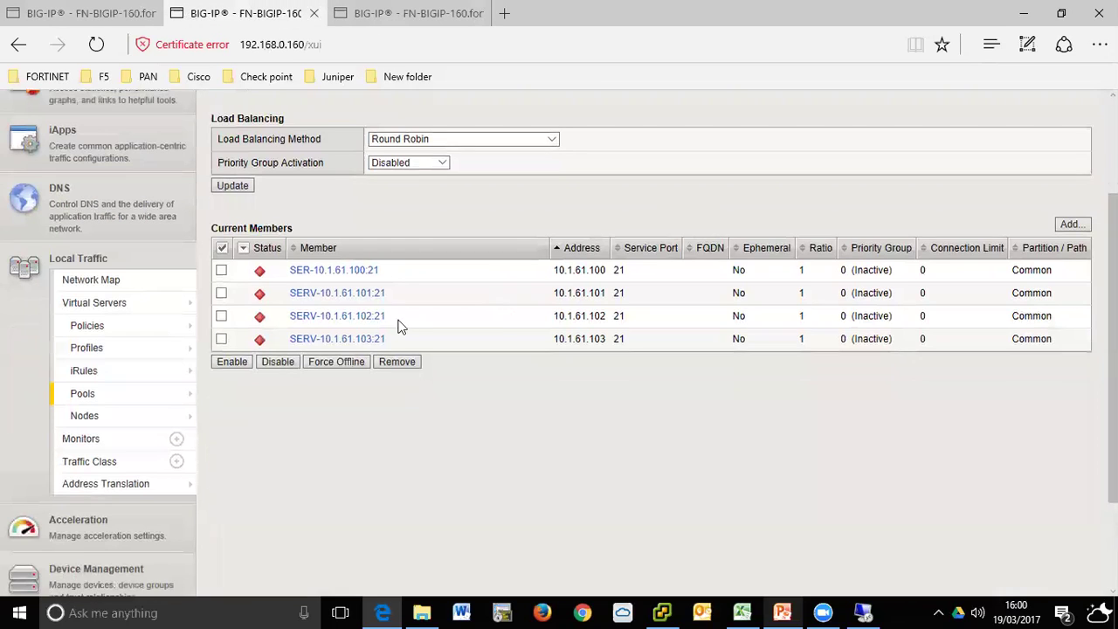
scroll(281, 280, up, 3)
- Check MAZ-FTP-MONITOR in the pool's properties, then go to the MAZ monitor list
click(281, 224)
click(463, 440)
scroll(524, 436, down, 3)
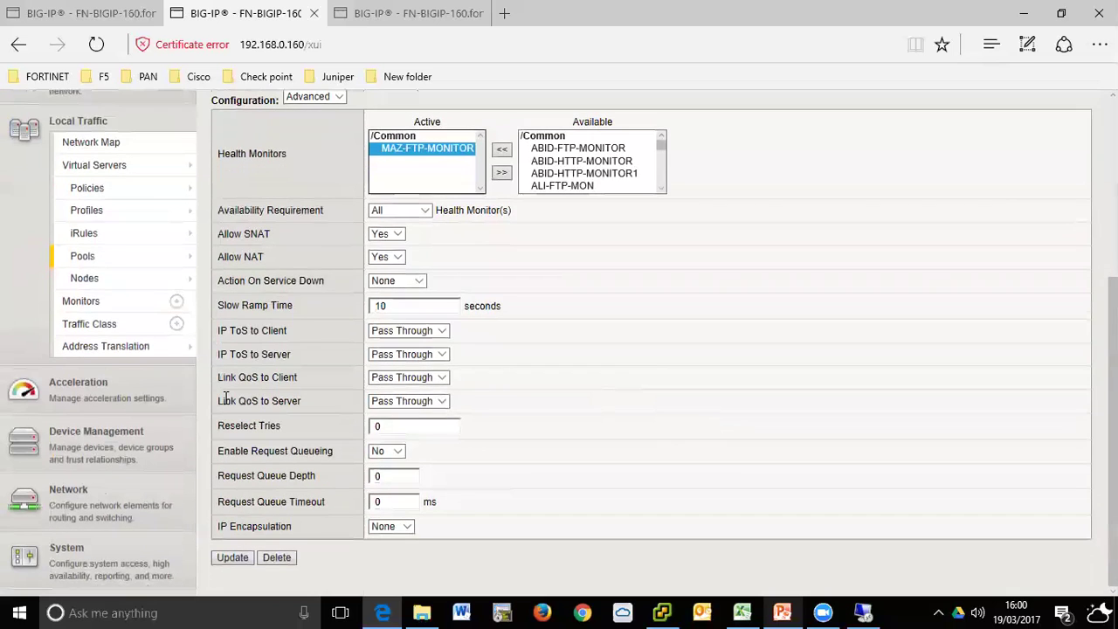
click(87, 301)
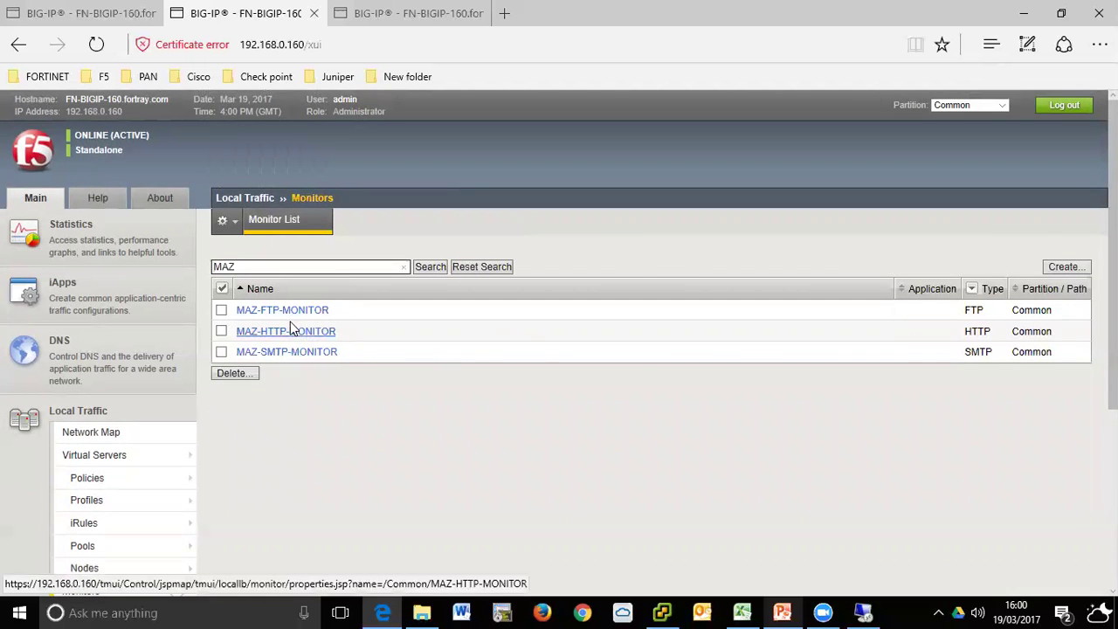
- Try deleting MAZ-FTP-MONITOR, confirming with OK, and return to the Network Map tab
click(301, 311)
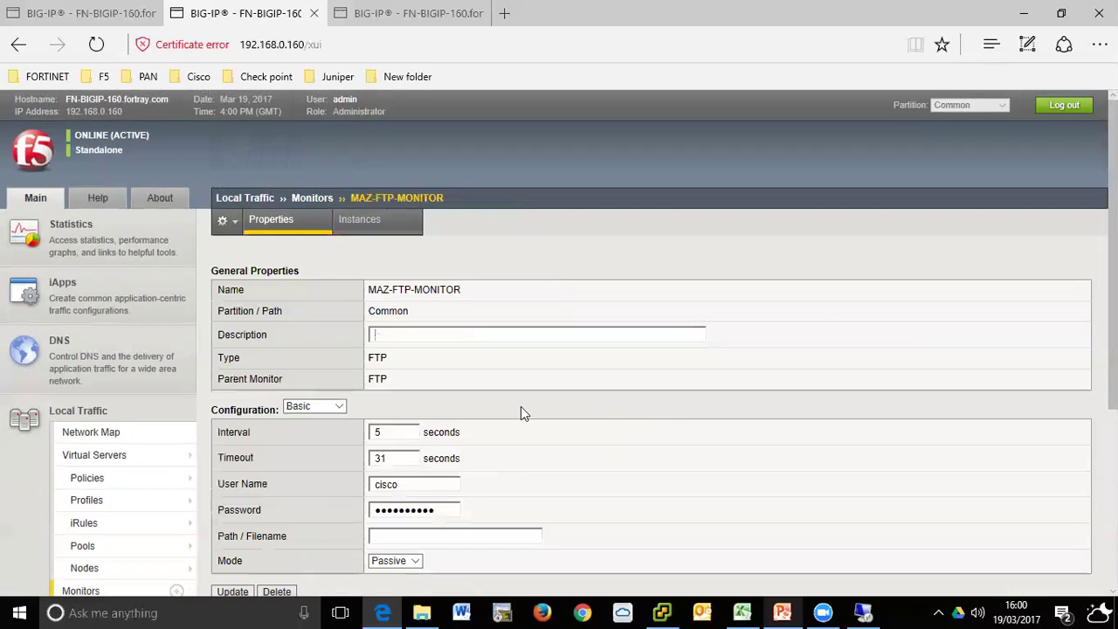
scroll(520, 406, down, 2)
click(276, 439)
click(511, 347)
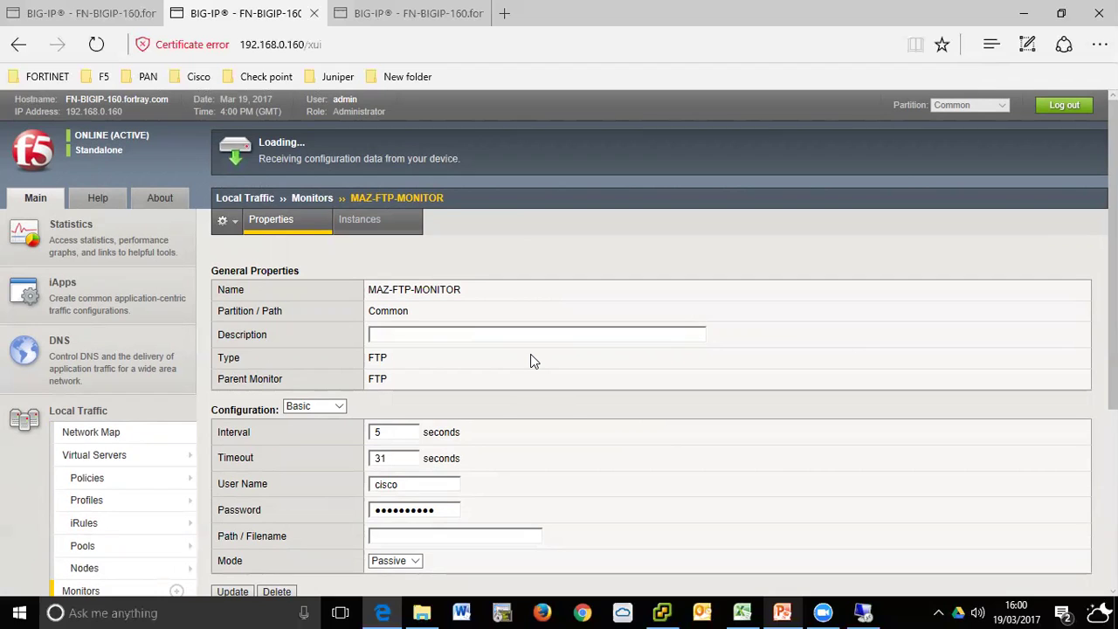
key(ctrl+Tab)
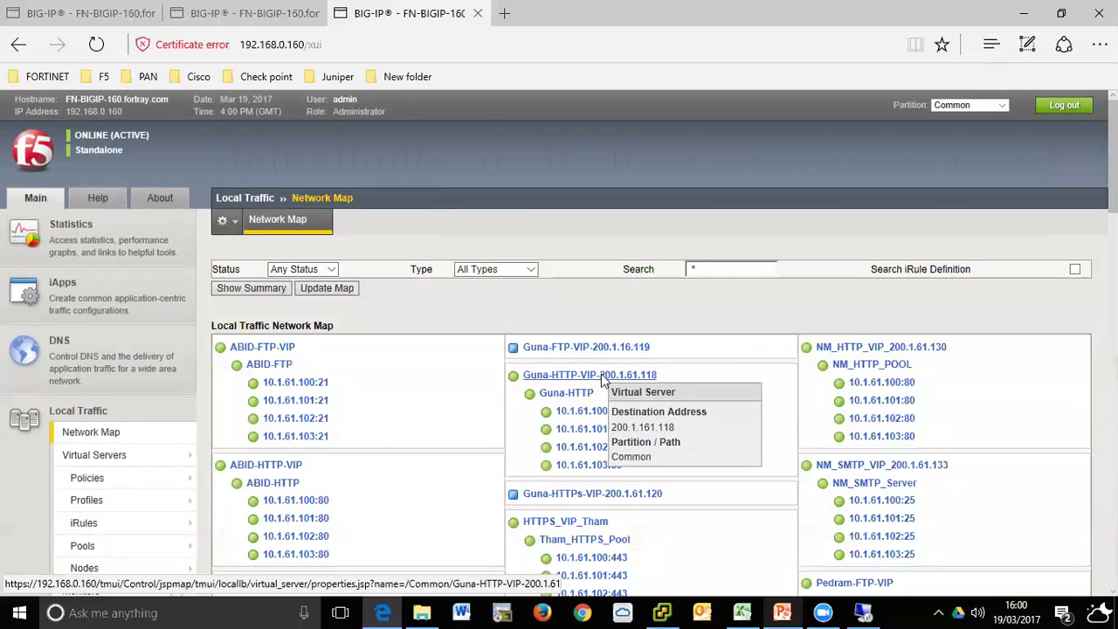
- Filter the Network Map to Status Unavailable and update the map
scroll(606, 374, down, 5)
scroll(605, 374, down, 5)
scroll(612, 367, up, 8)
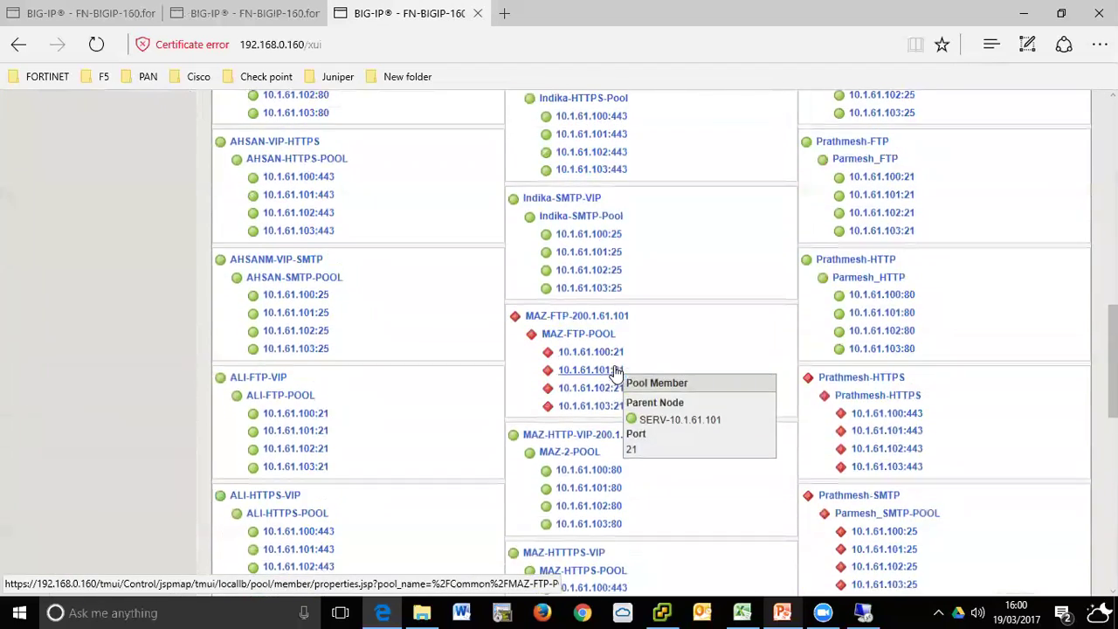
scroll(556, 339, up, 5)
click(323, 270)
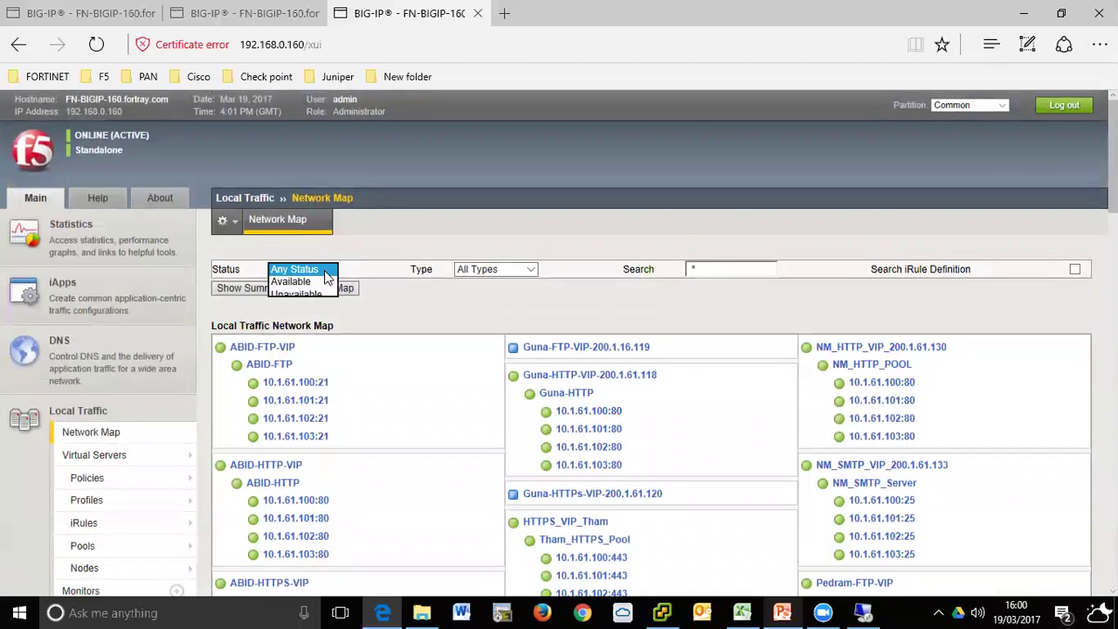
click(300, 295)
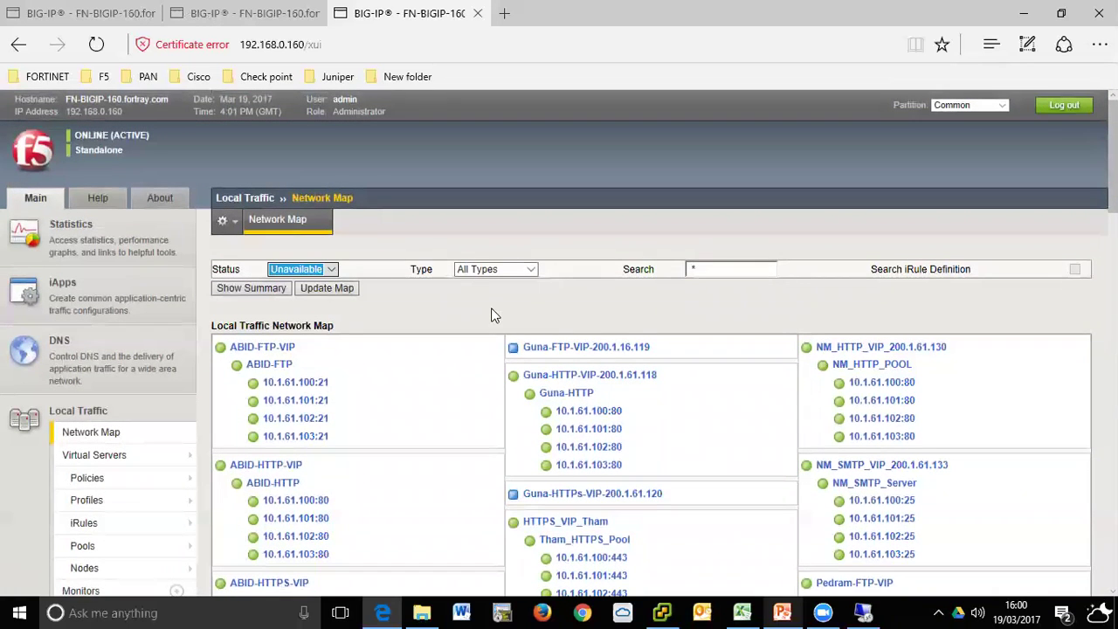
click(315, 291)
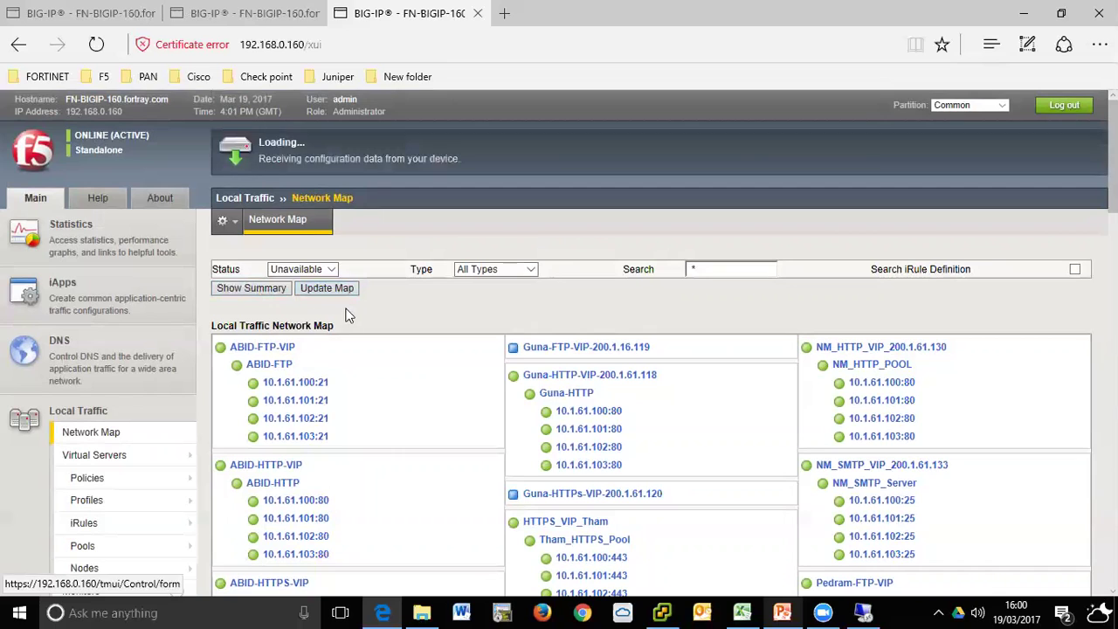
- Open the MAZ pool list and bring up the offline MAZ-FTP-POOL's properties
click(243, 12)
scroll(531, 312, down, 3)
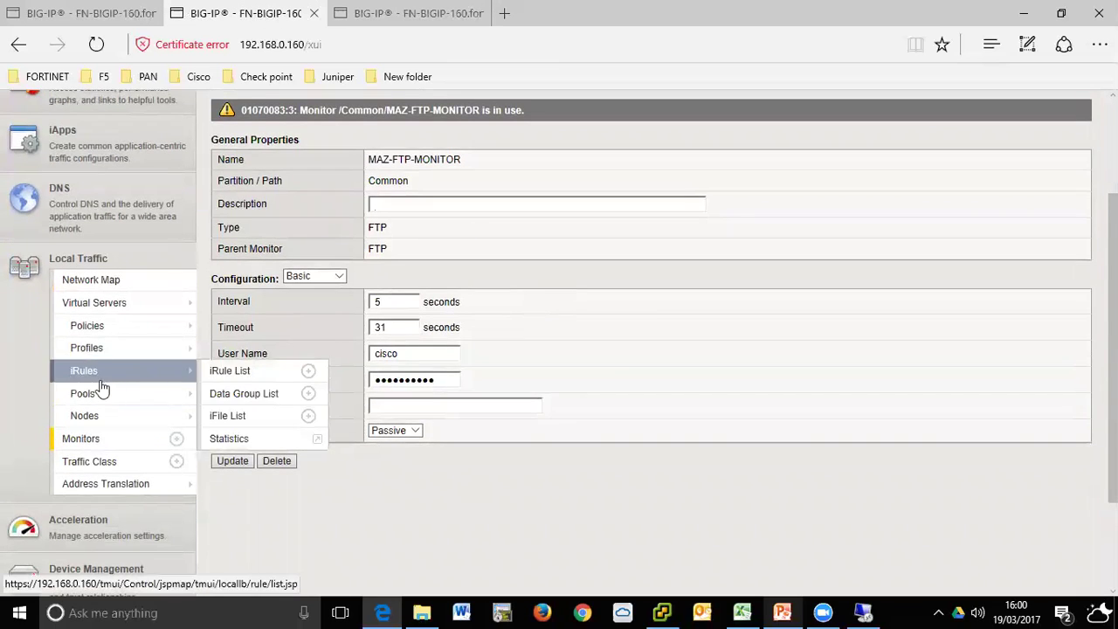
scroll(289, 380, up, 3)
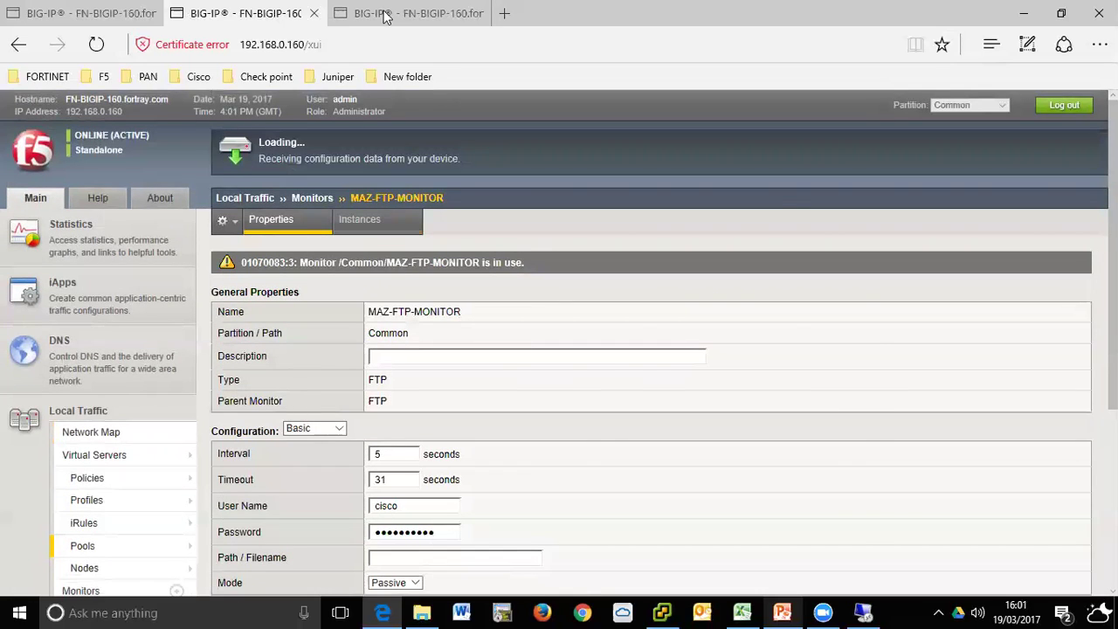
click(391, 16)
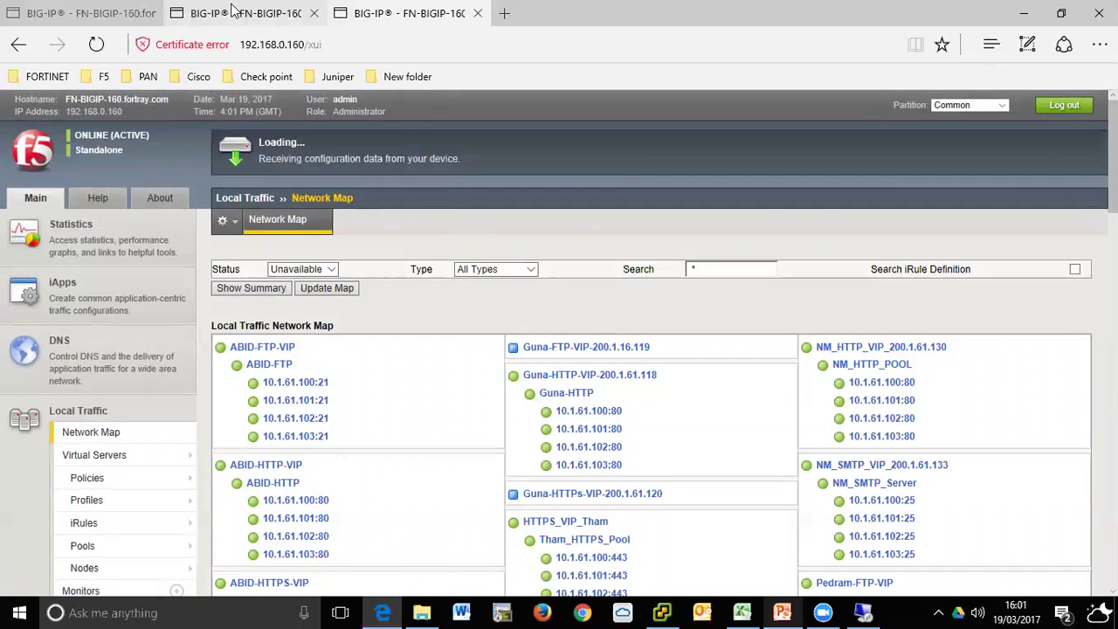
click(236, 13)
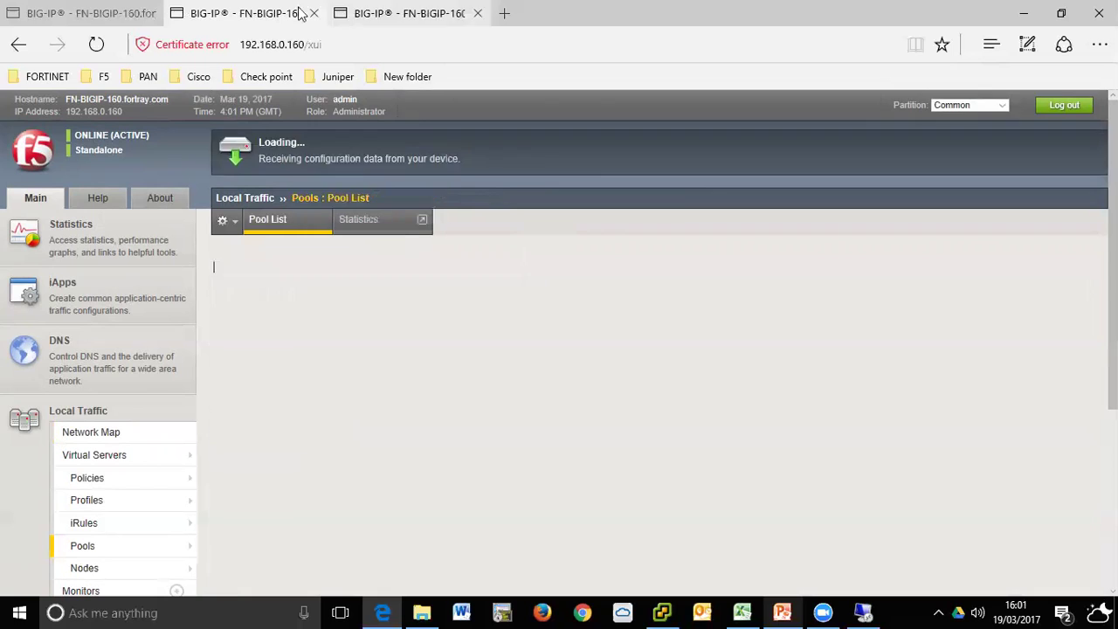
click(316, 337)
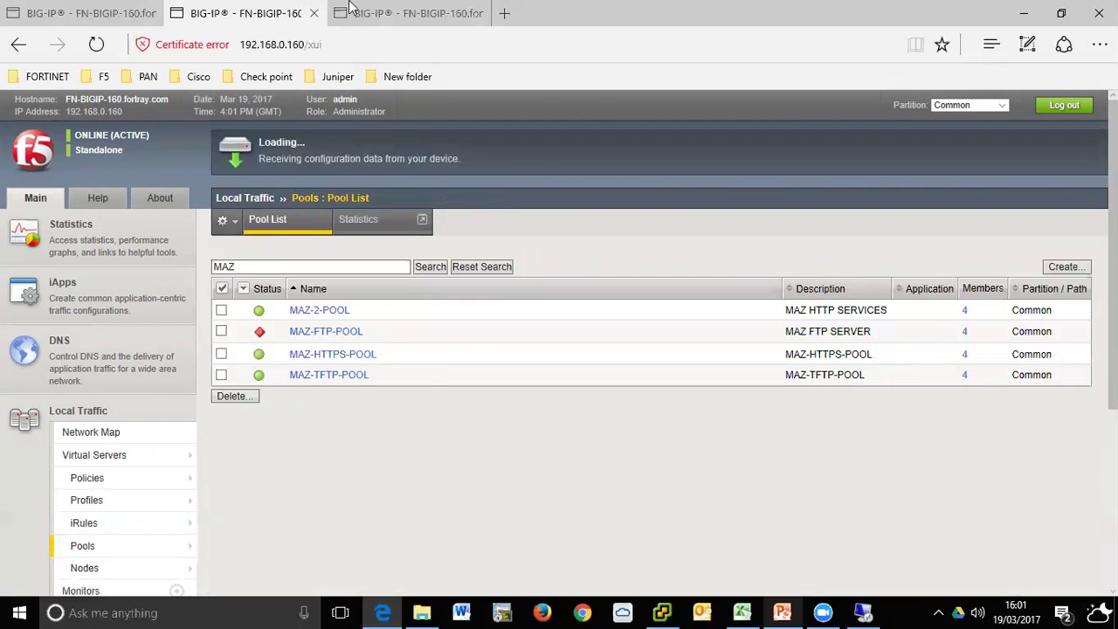
click(402, 13)
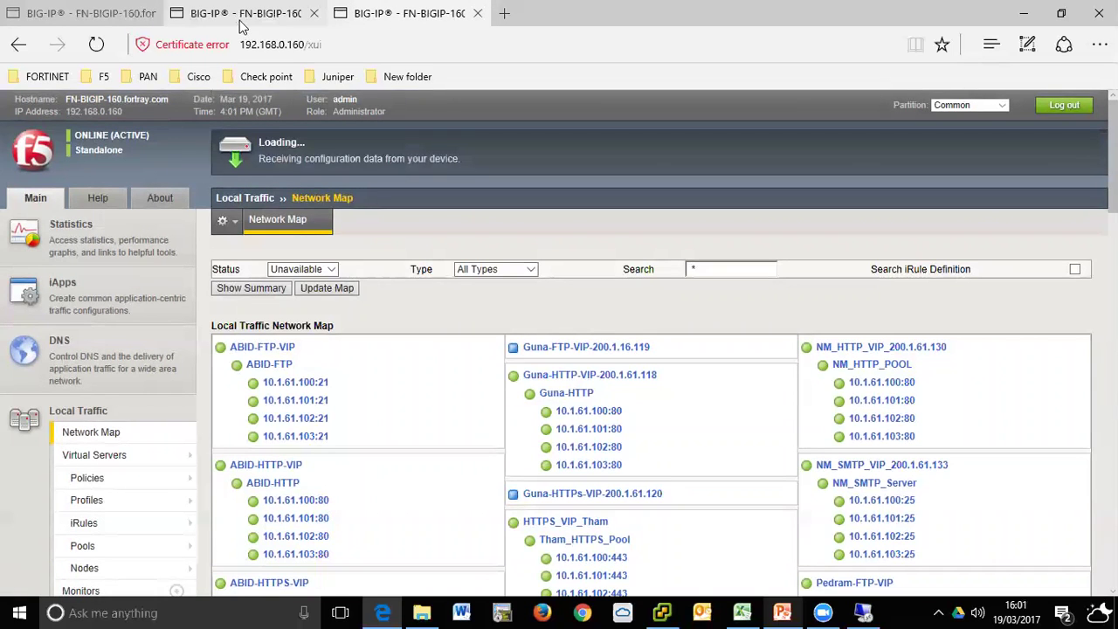
mouse_move(243, 26)
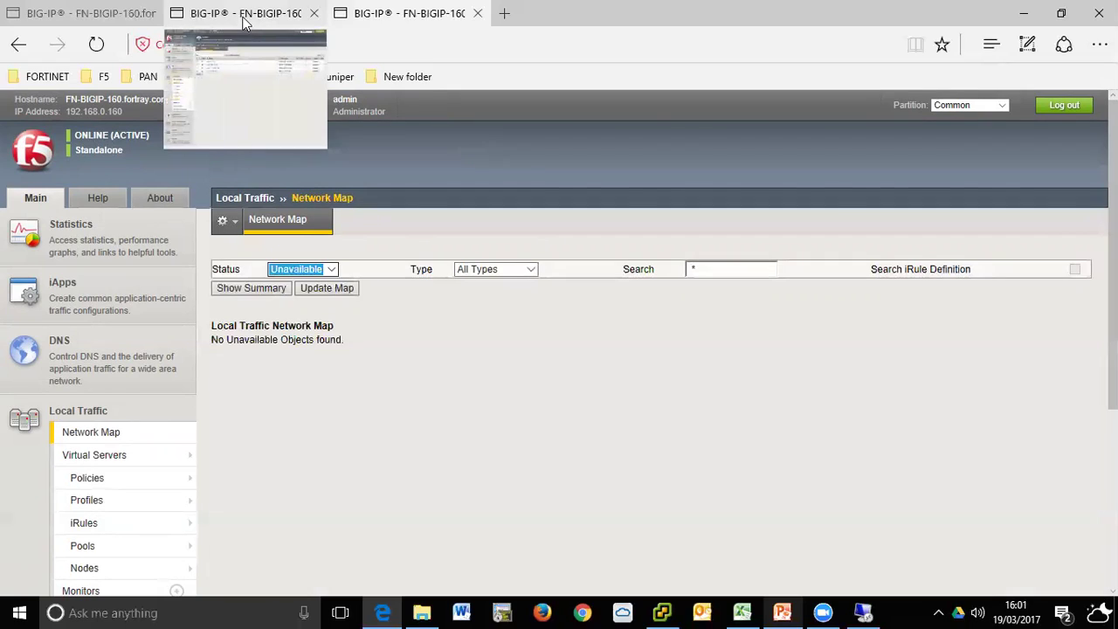
click(325, 269)
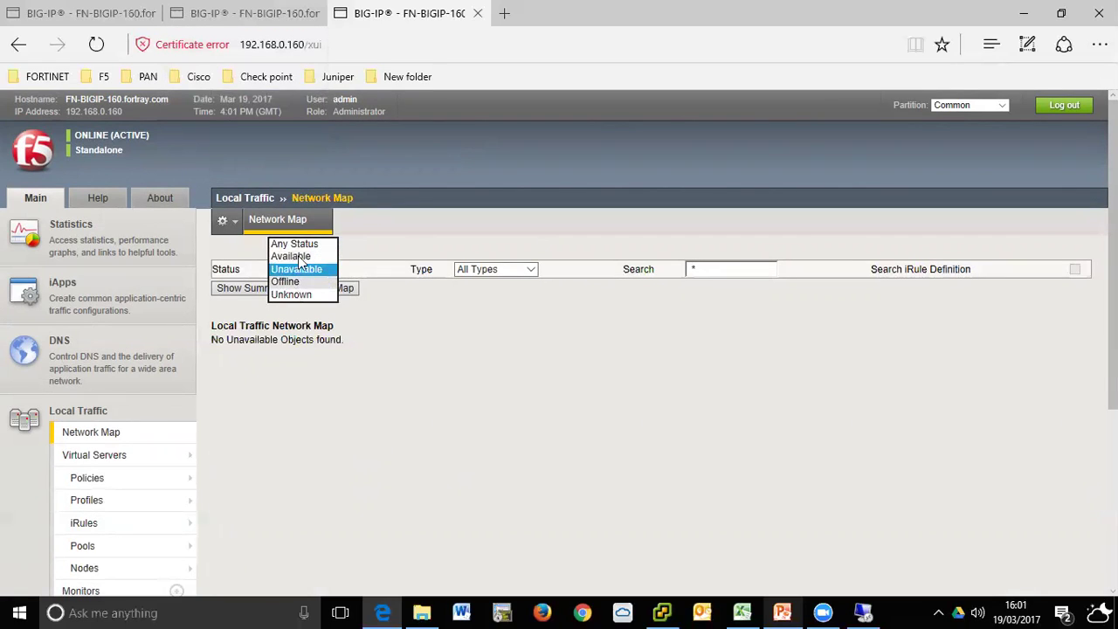
click(253, 12)
- Swap MAZ-FTP-POOL's active monitor from MAZ-FTP-MONITOR to the built-in FTP monitor and update
scroll(392, 417, down, 3)
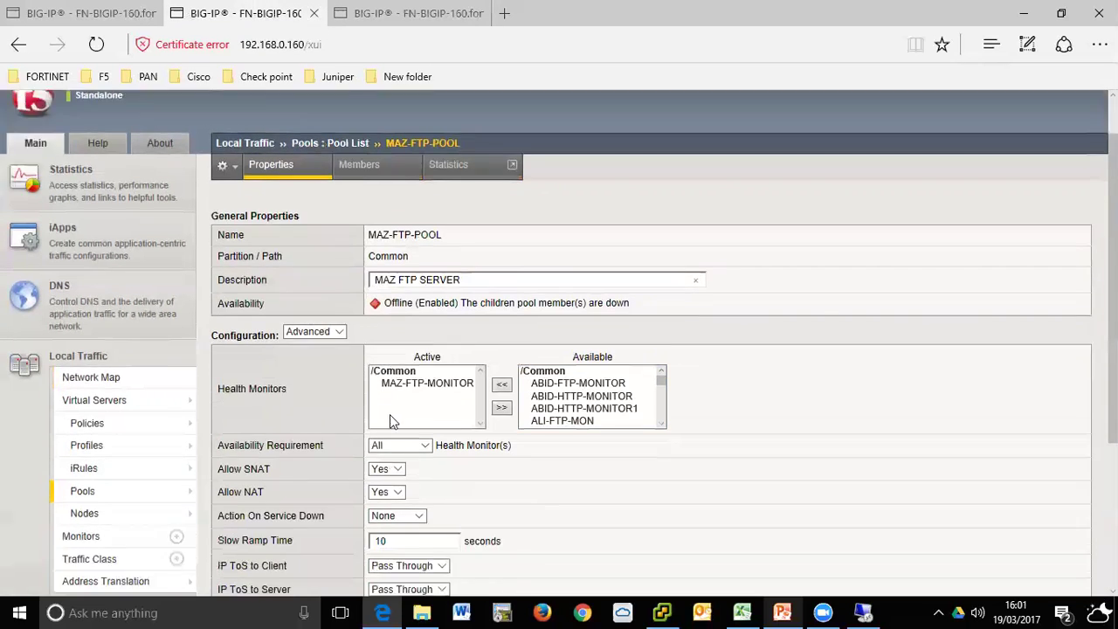
click(437, 288)
click(437, 289)
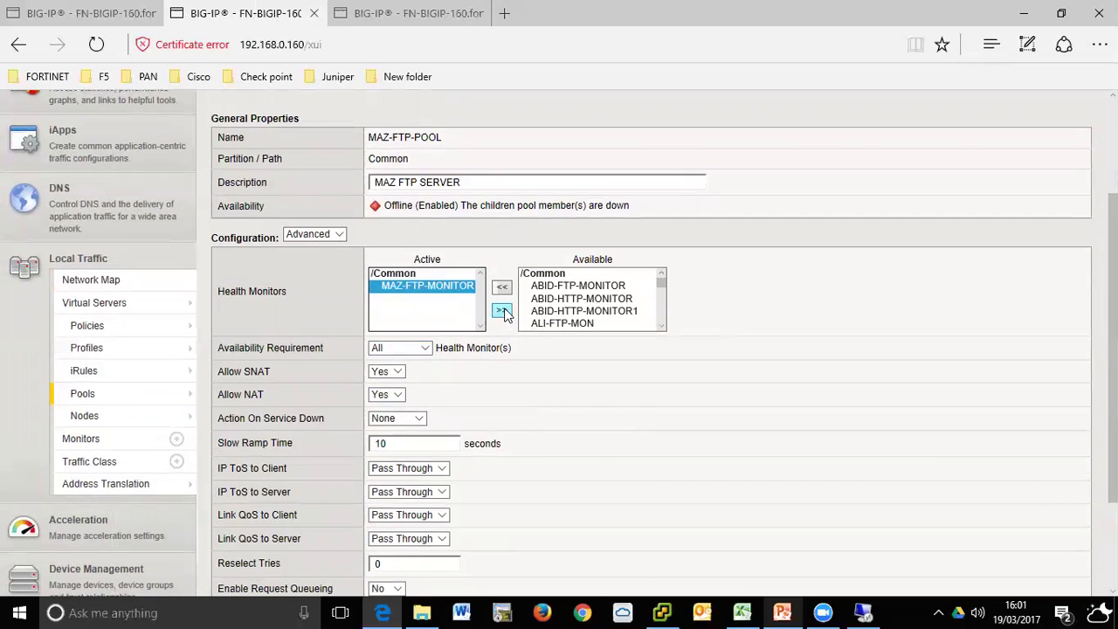
click(502, 310)
drag(649, 312, 647, 288)
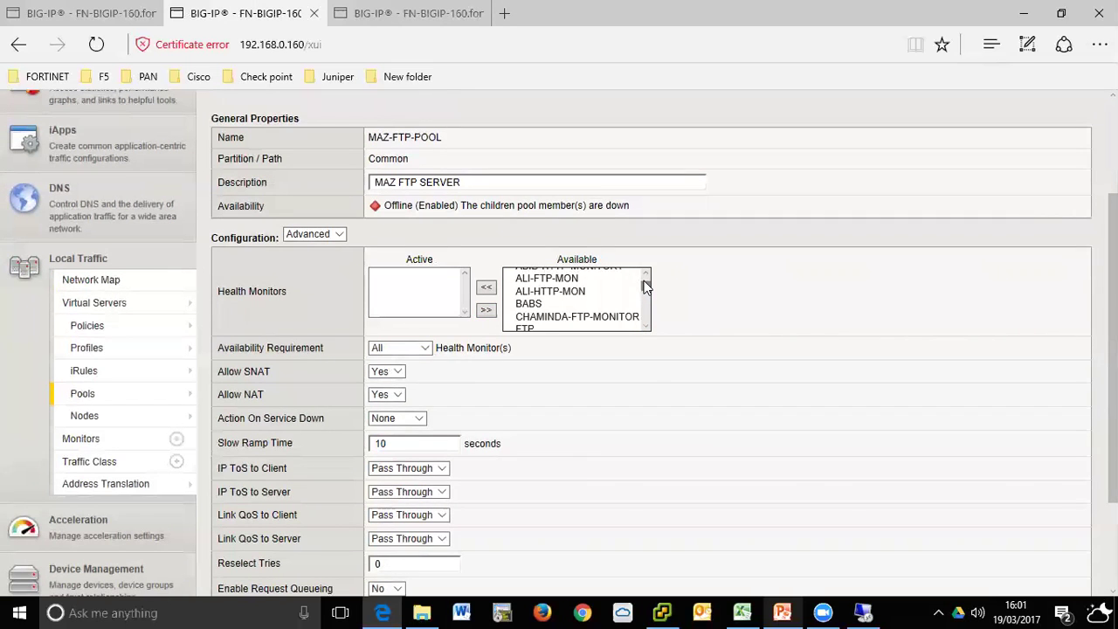
click(548, 318)
click(532, 327)
click(487, 287)
scroll(655, 402, down, 3)
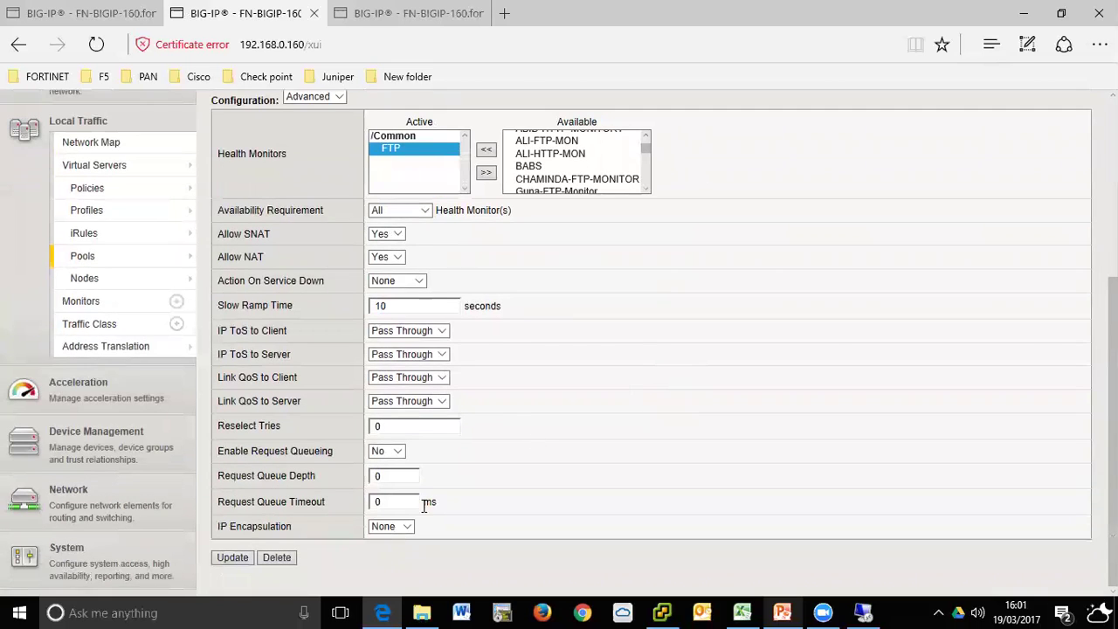
click(245, 556)
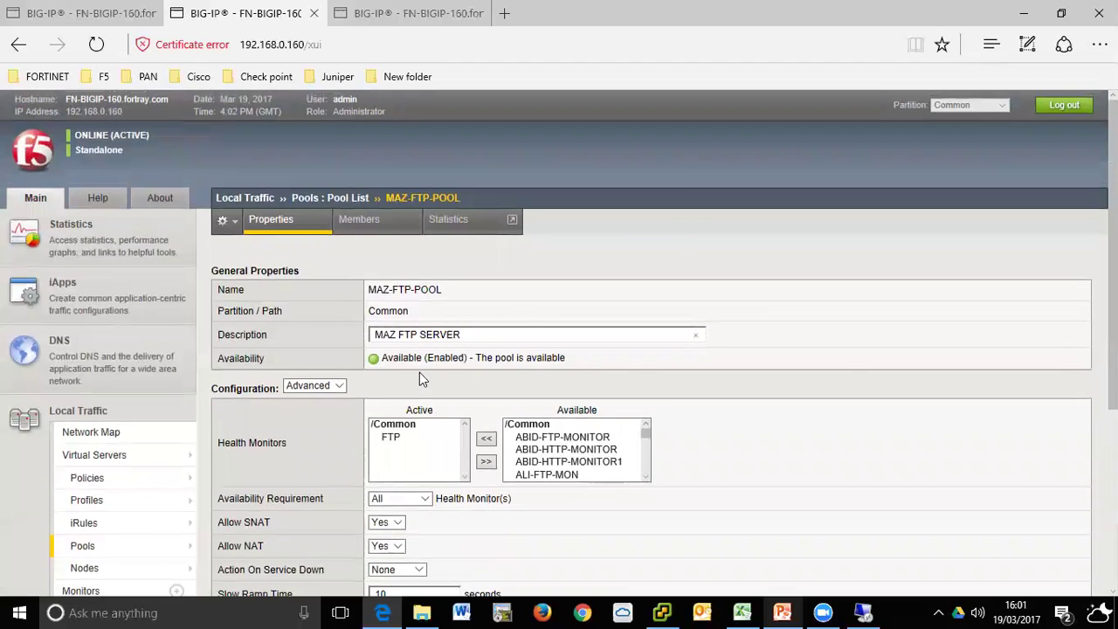
click(398, 10)
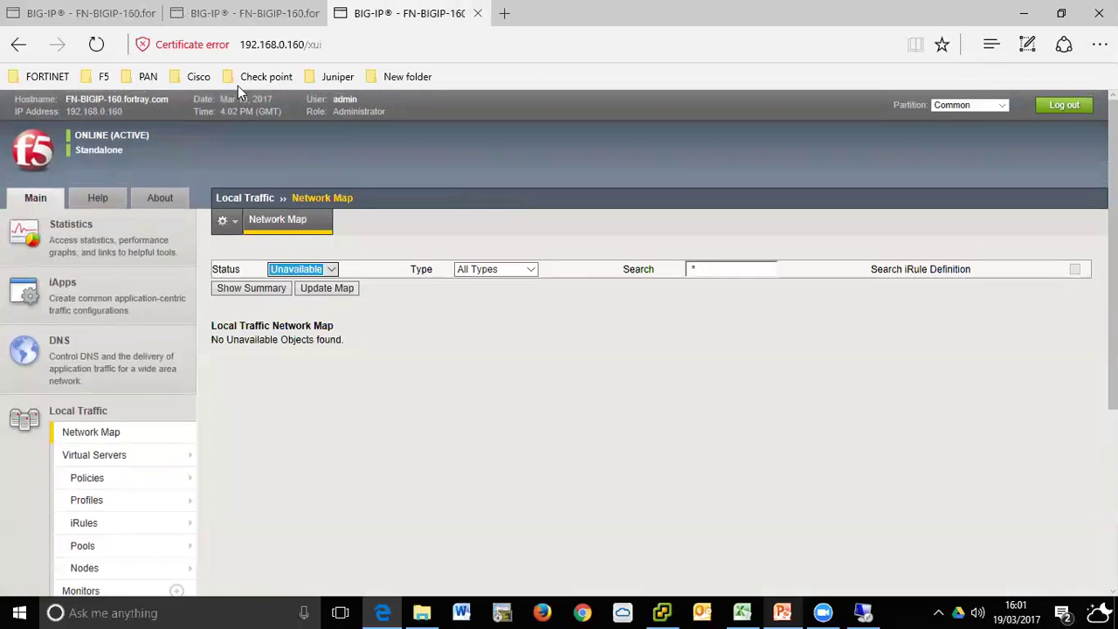
- Open MAZ-FTP-200.1.61.101 from the Virtual Server List, briefly checking the pool tab
click(131, 459)
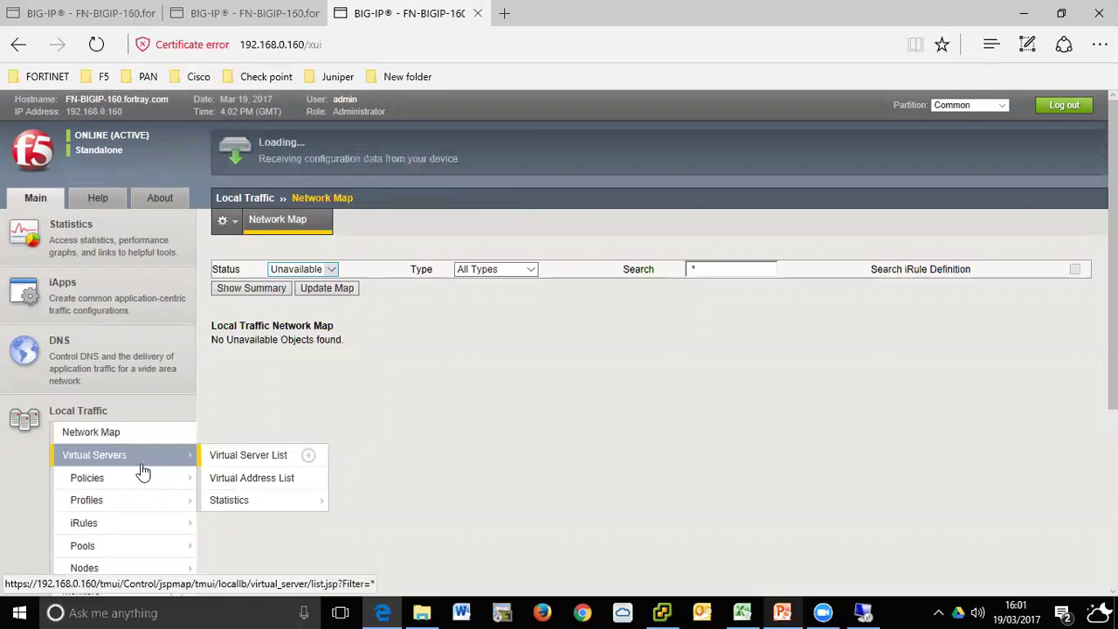
mouse_move(226, 221)
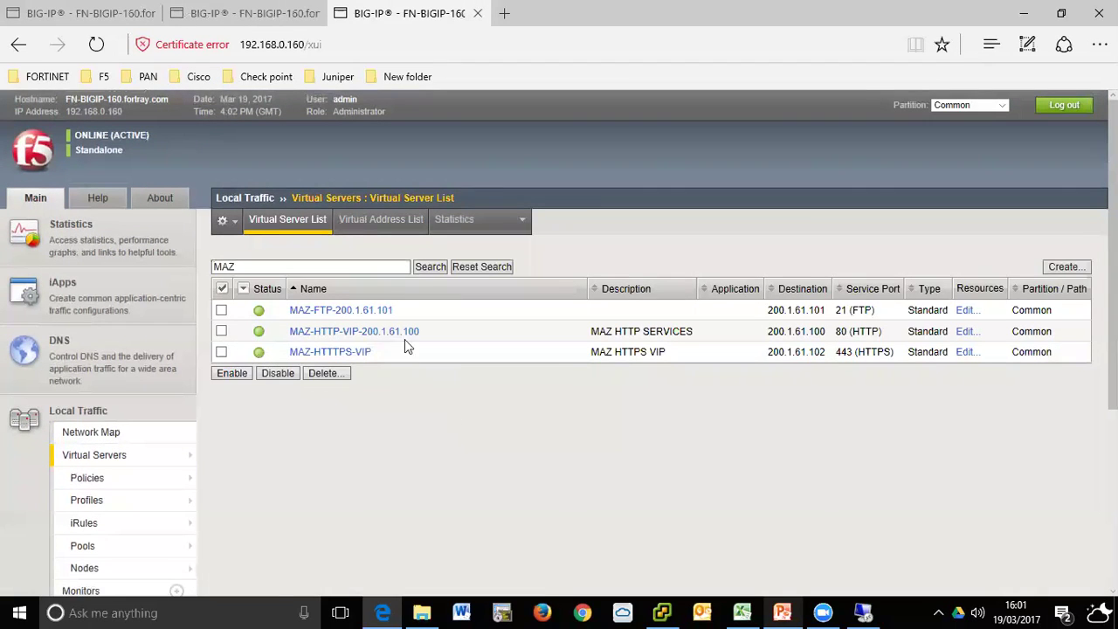
click(382, 311)
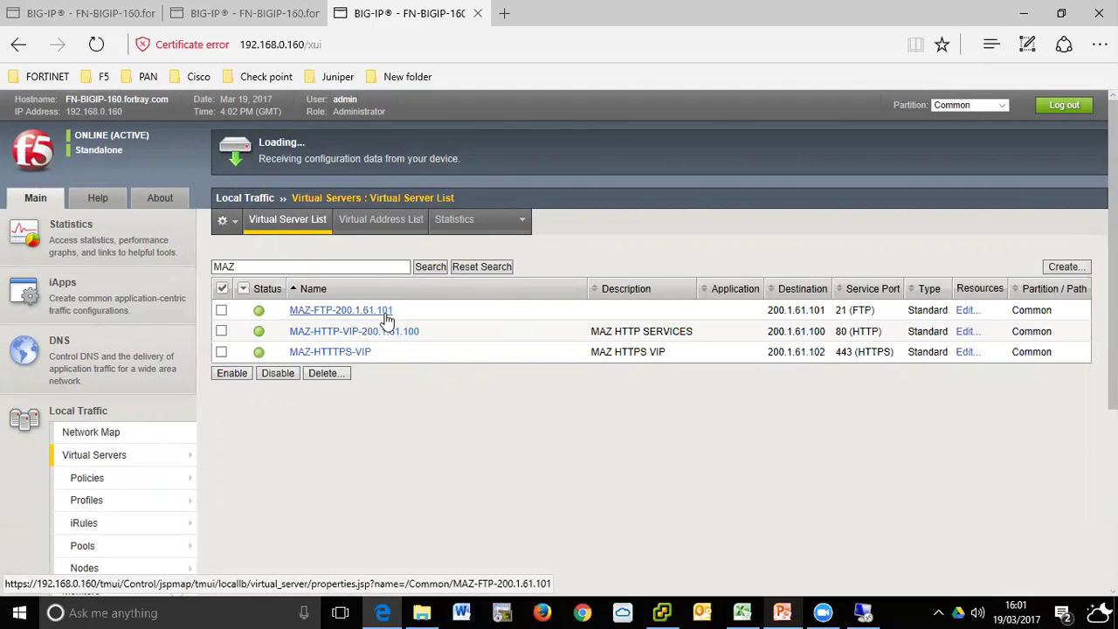
mouse_move(288, 7)
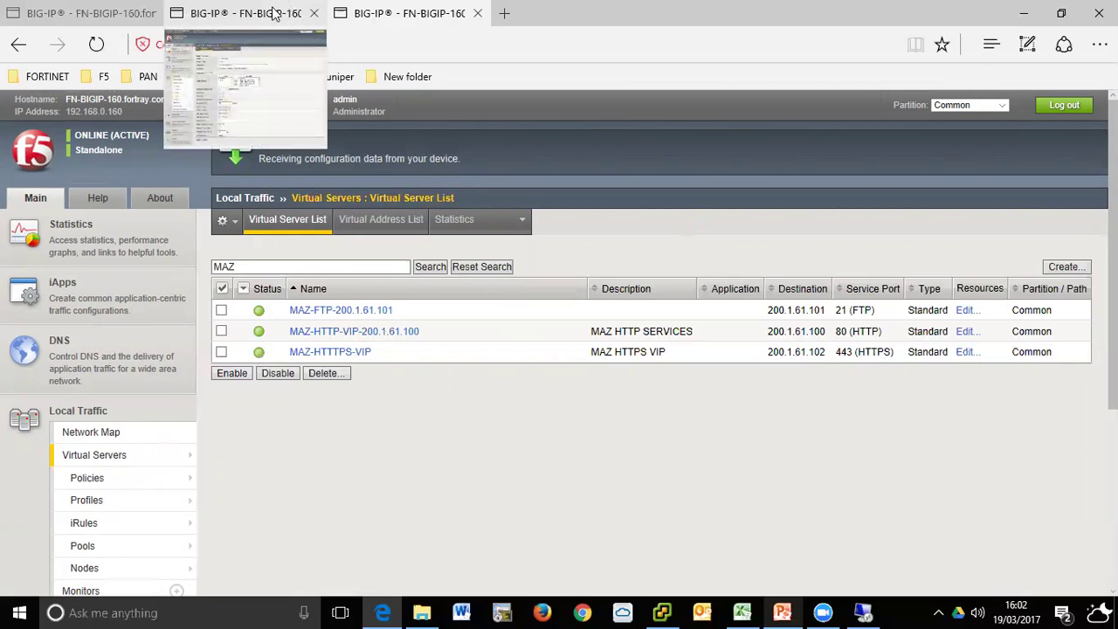
click(271, 9)
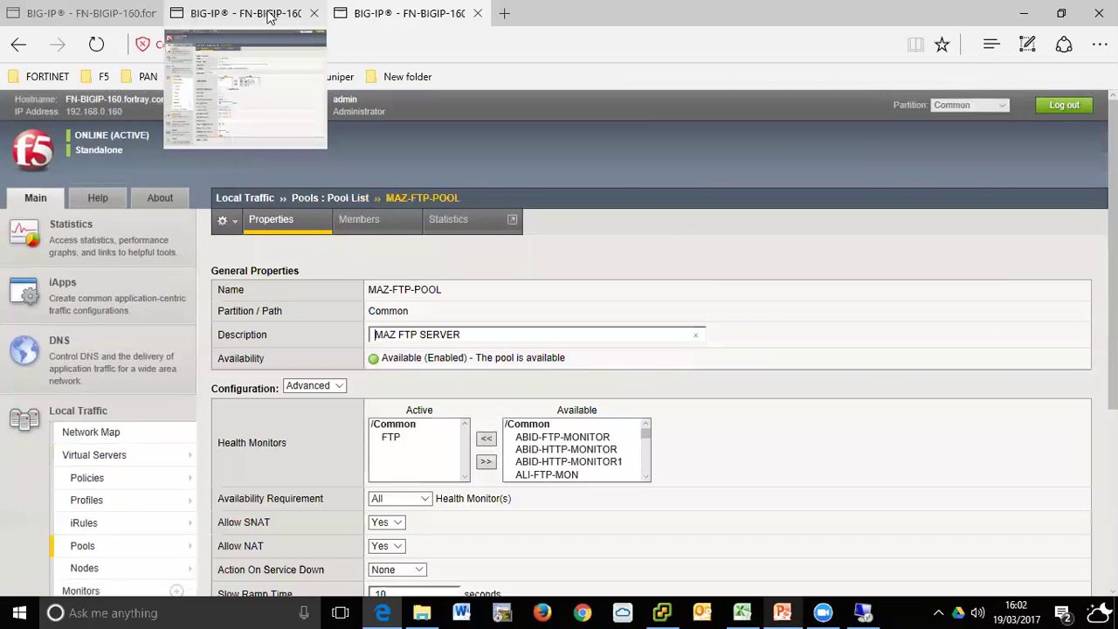
click(418, 7)
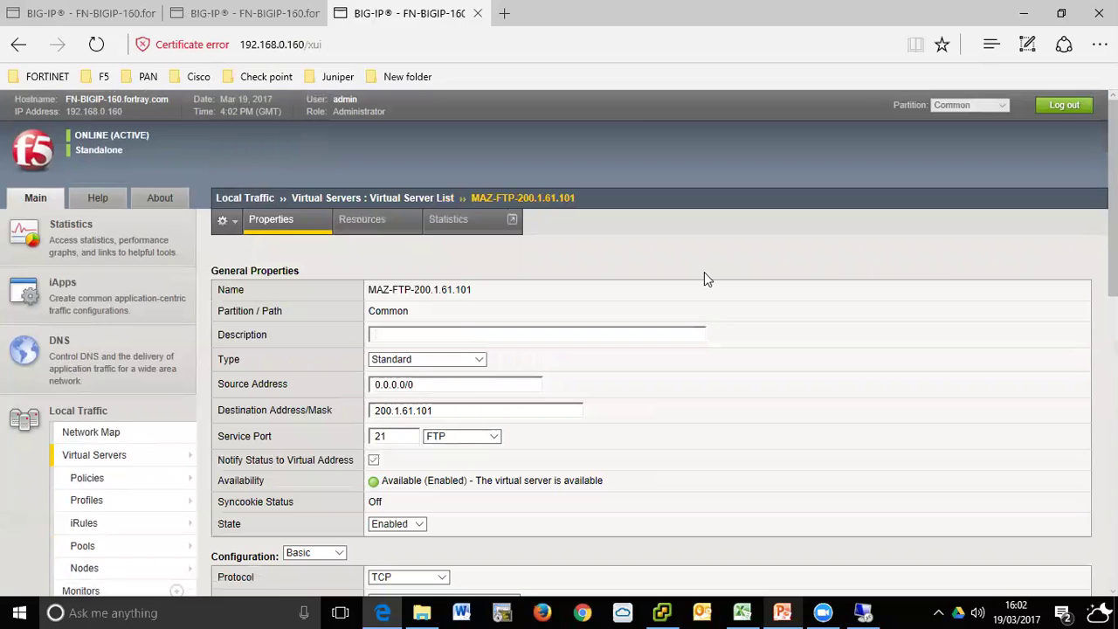
- Set the virtual server's Default Persistence Profile to None, update, and connect to 192.168.0.113
click(373, 225)
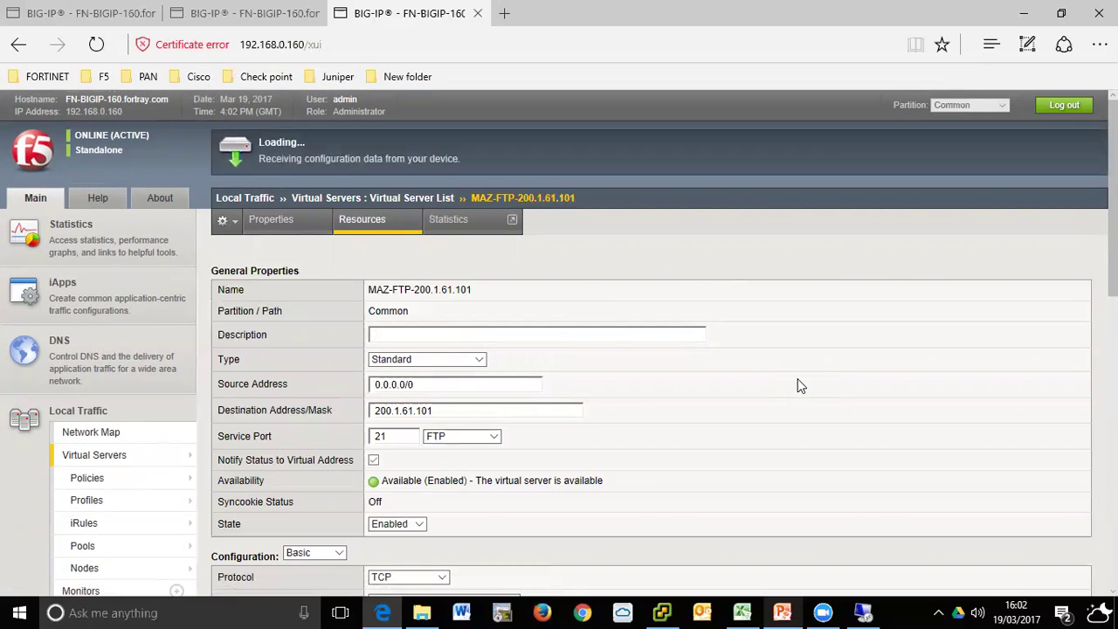
scroll(801, 386, down, 10)
scroll(502, 304, up, 3)
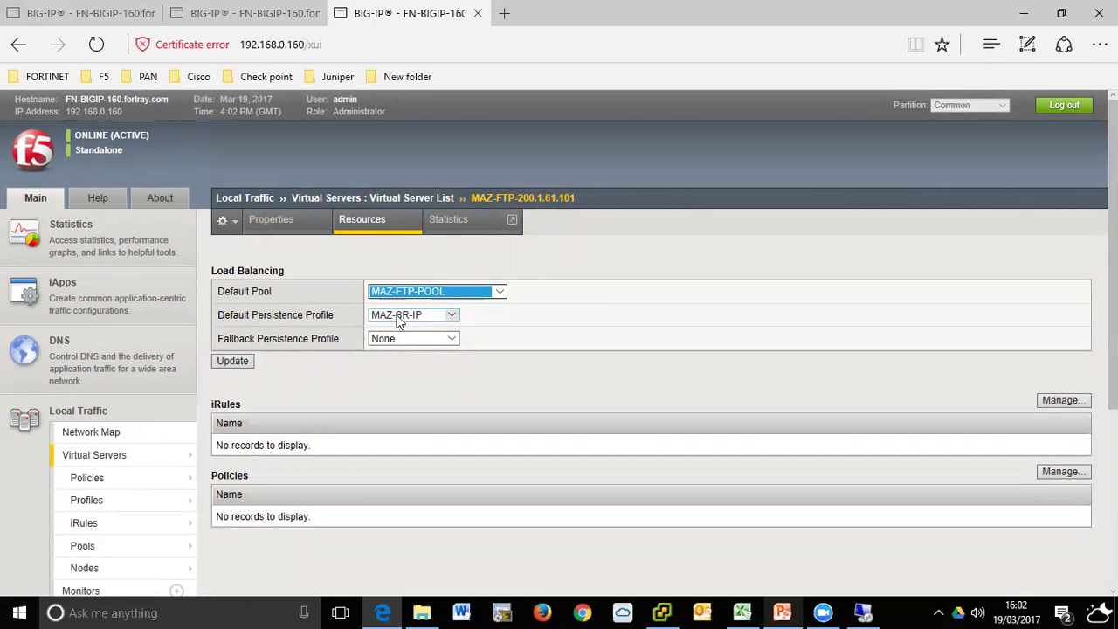
click(451, 317)
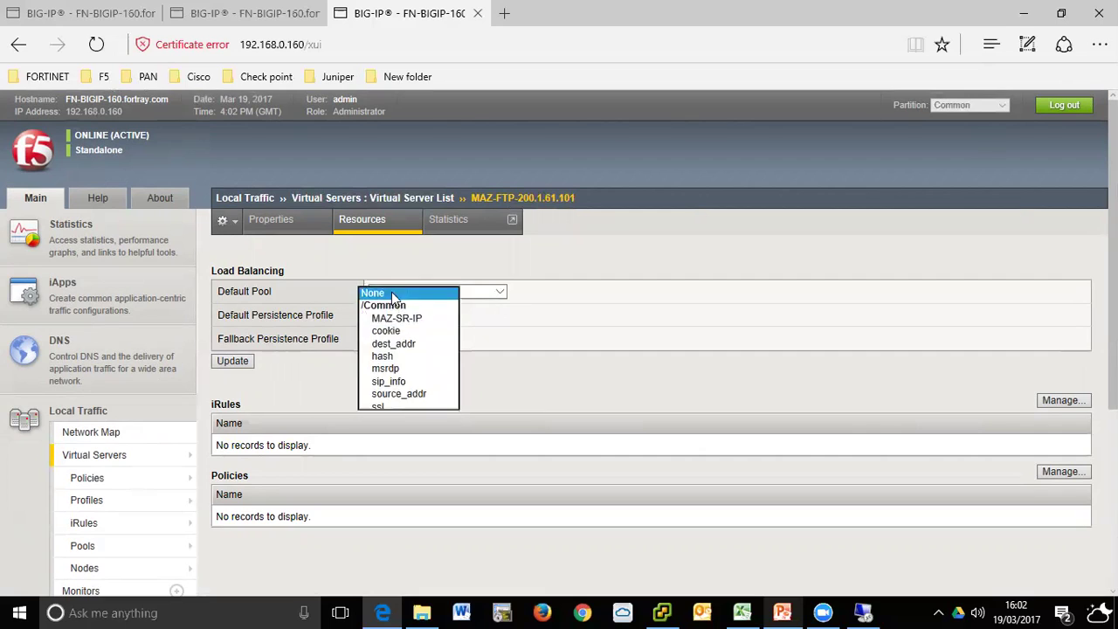
click(392, 290)
click(247, 363)
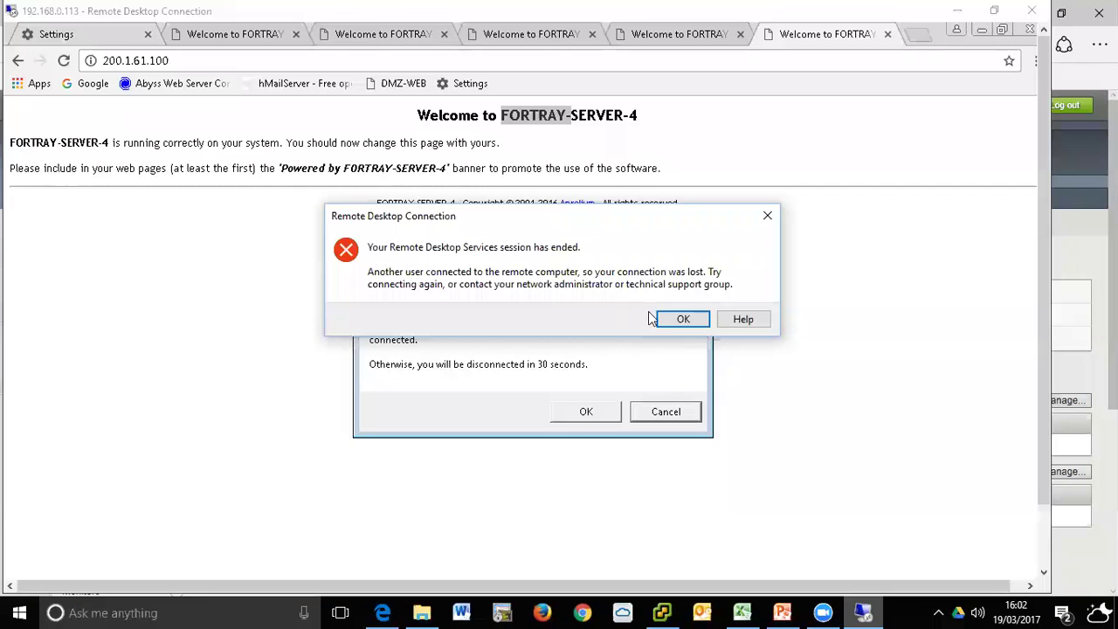
click(677, 319)
click(617, 286)
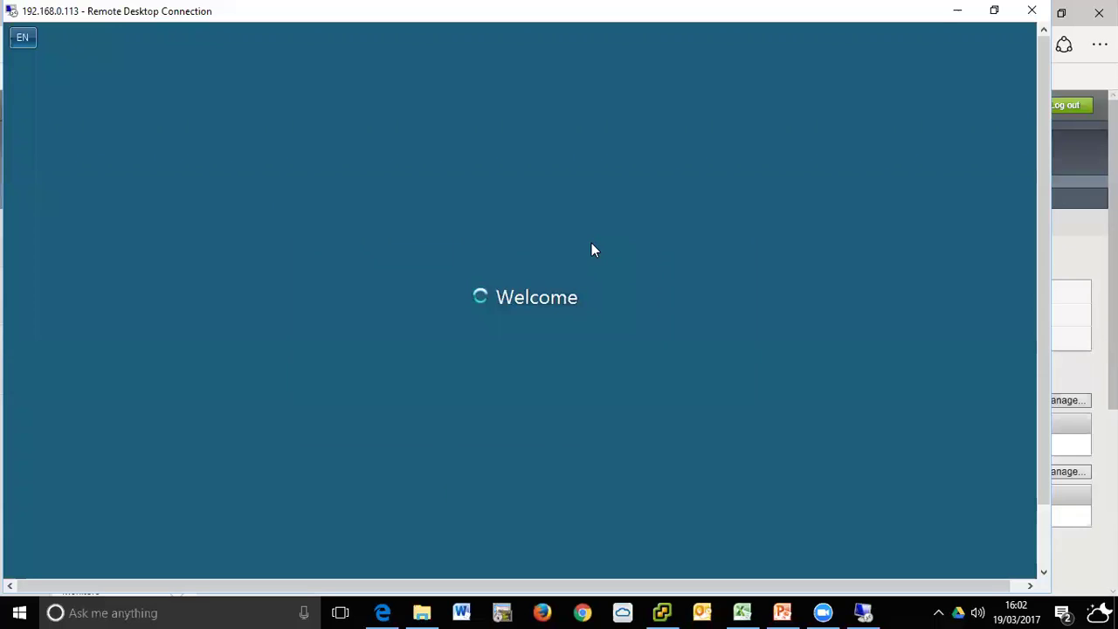
- Accept disconnecting the other user, then close leftover BIG-IP tabs, keeping the pool page
click(486, 495)
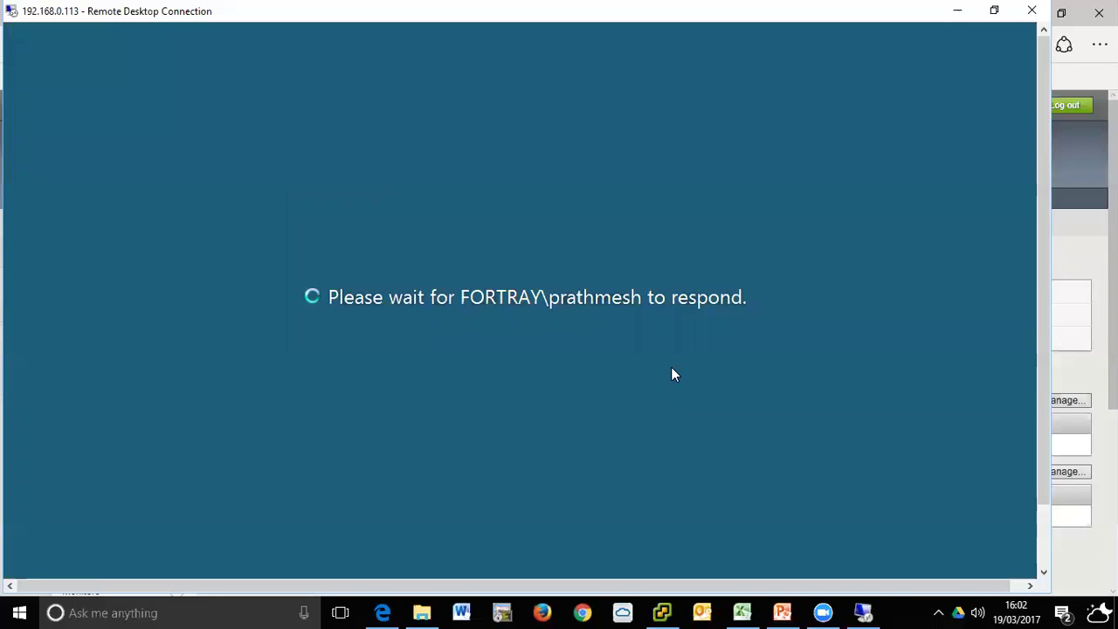
click(958, 10)
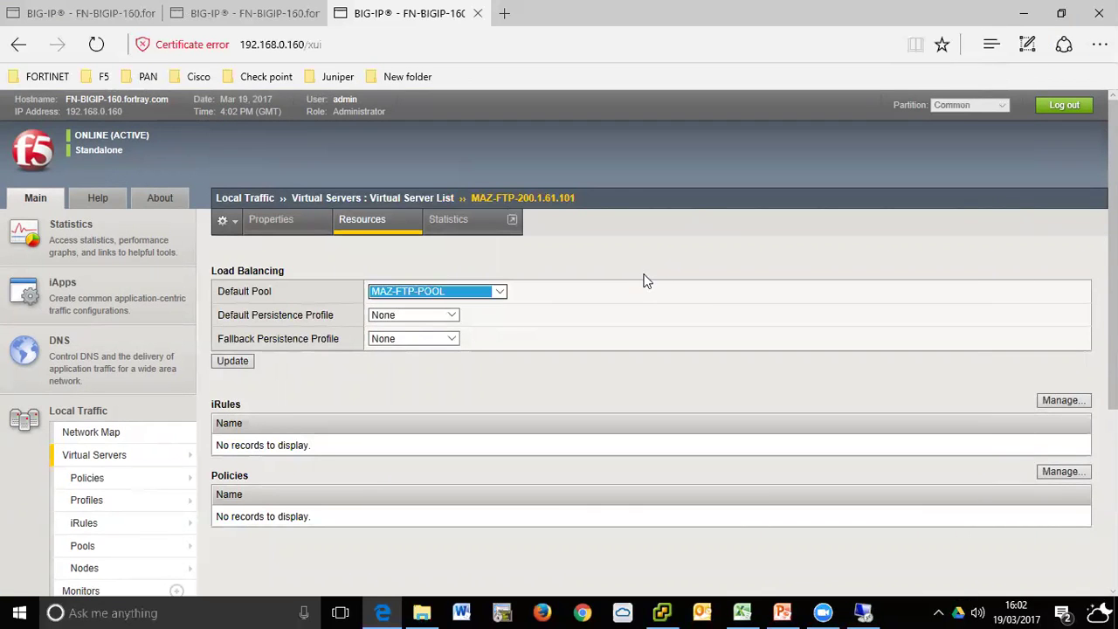
click(647, 274)
click(270, 15)
click(315, 13)
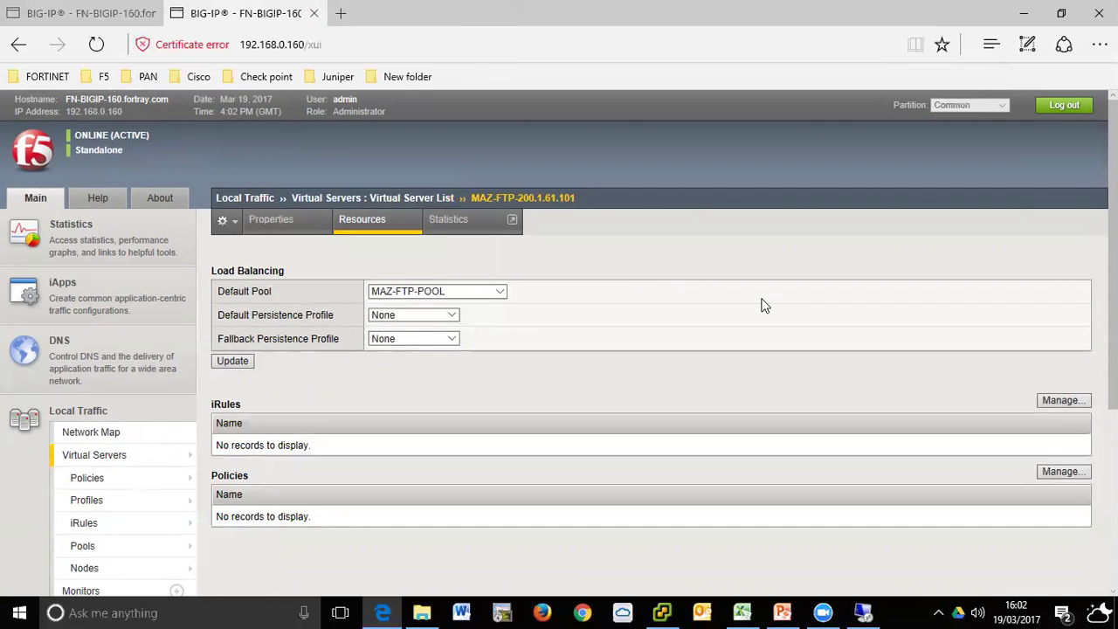
key(ctrl+w)
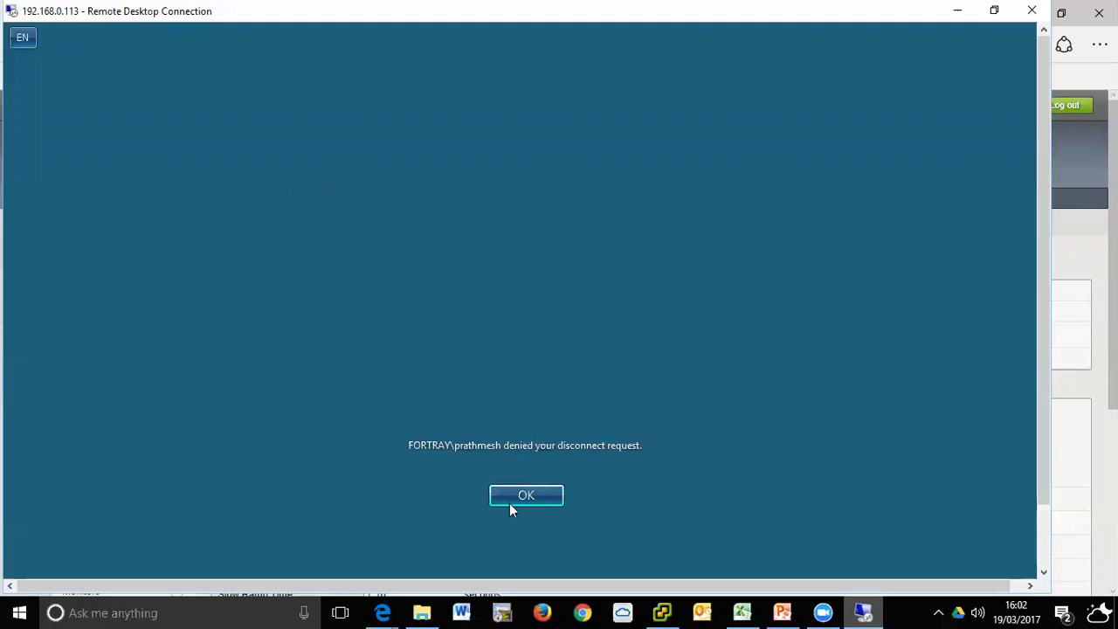
- Dismiss the denied-disconnect message, reconnect to 192.168.0.113, and review the pool page
click(512, 504)
click(620, 288)
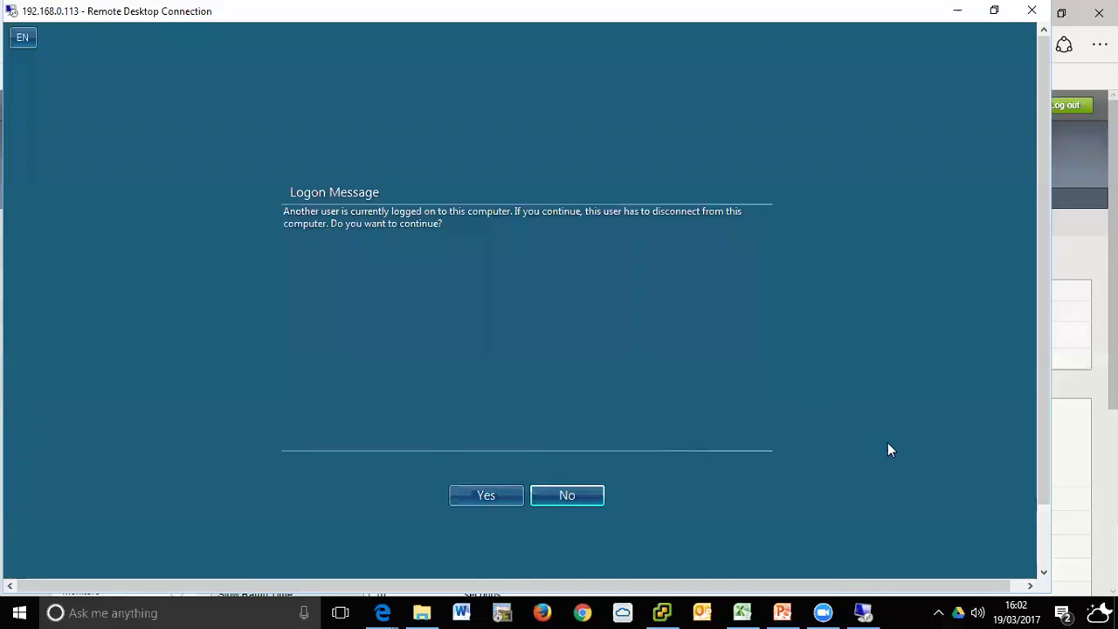
click(487, 496)
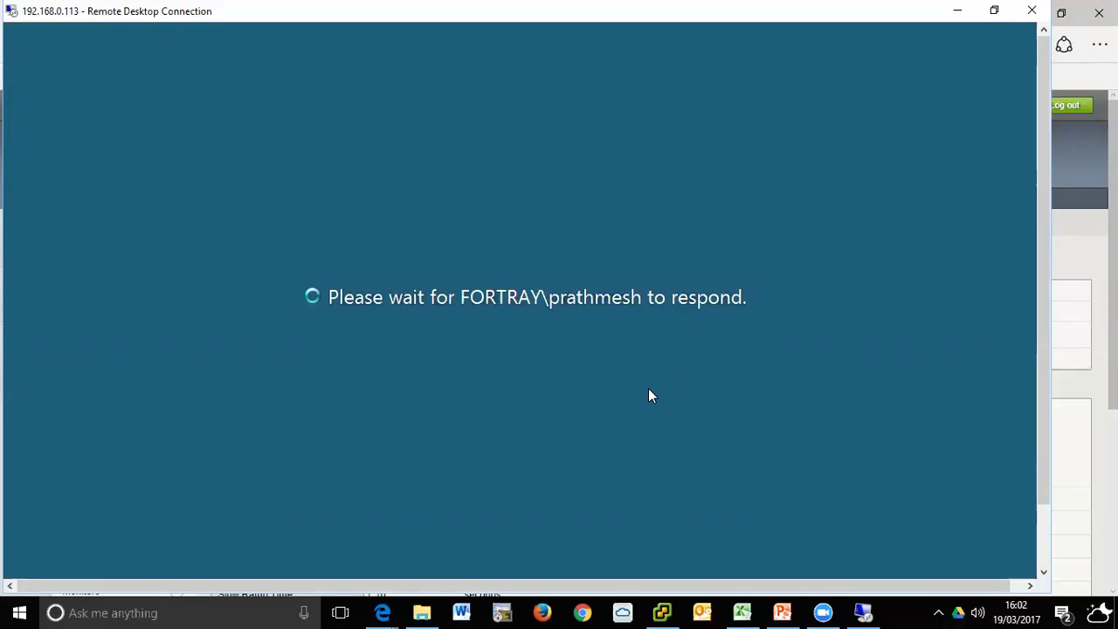
click(956, 12)
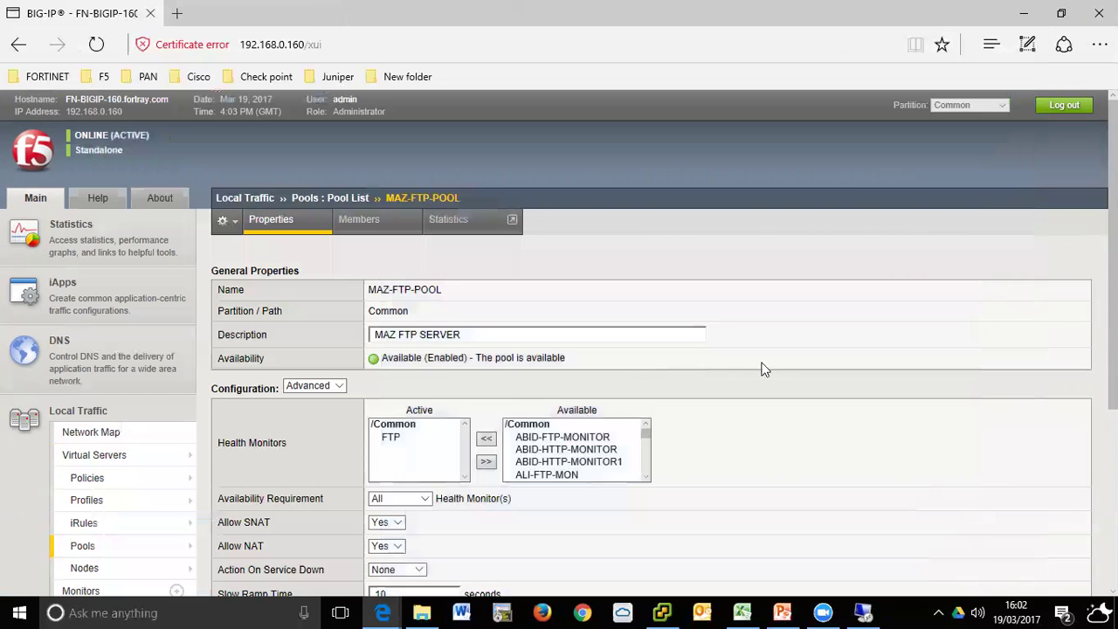
scroll(772, 369, down, 3)
scroll(772, 370, up, 3)
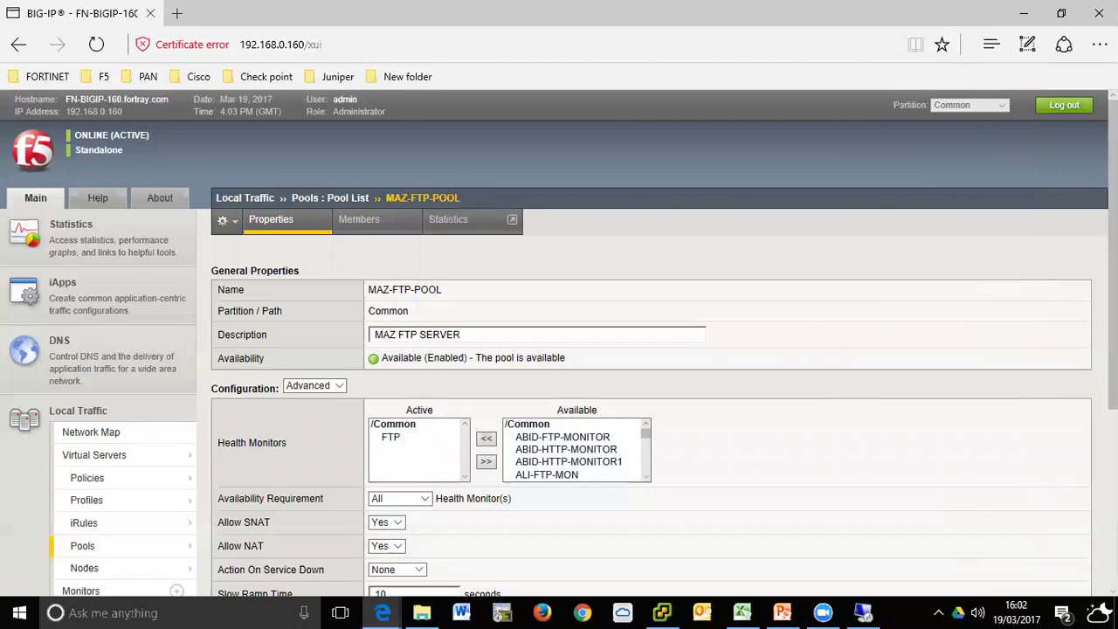
scroll(835, 352, down, 3)
- Telnet to 200.1.61.101 port 21 in SecureCRT using the copied, edited address
key(alt+Tab)
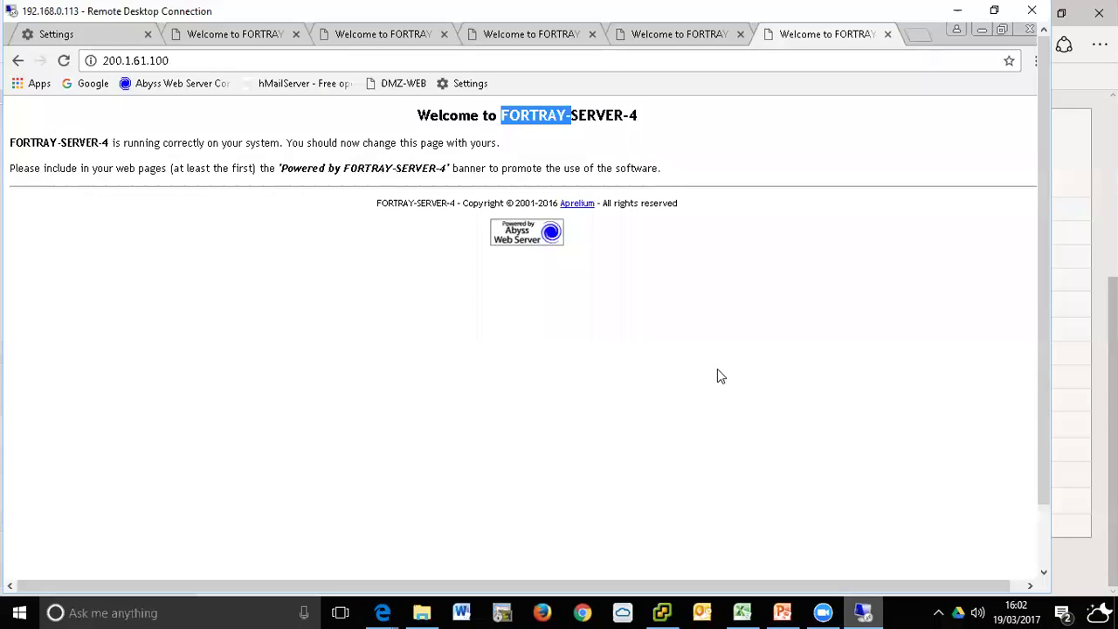
click(493, 62)
key(ctrl+c)
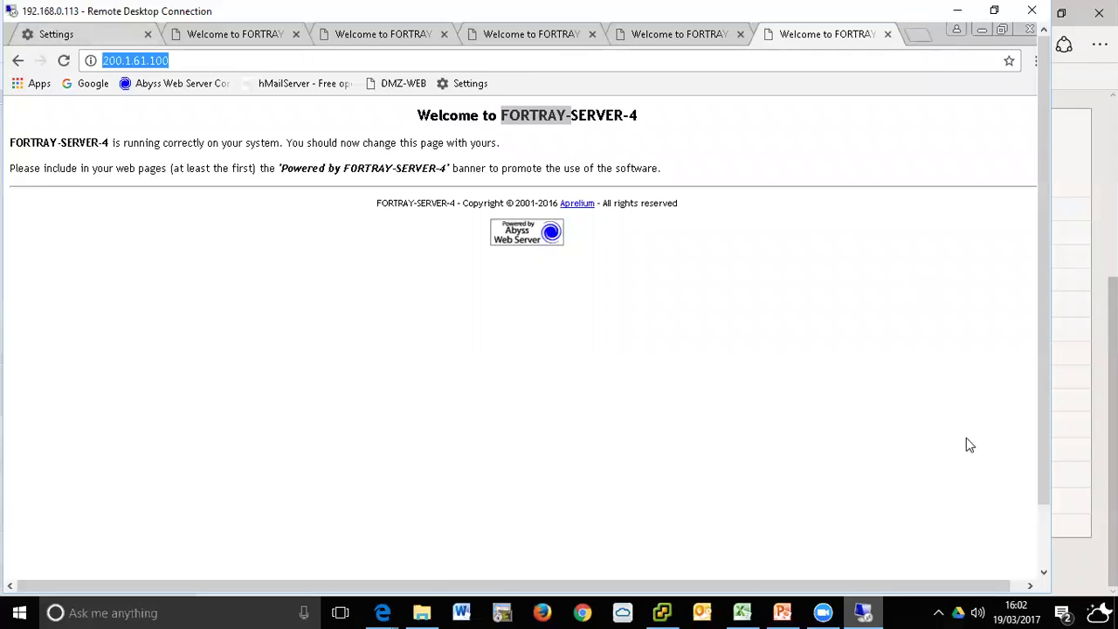
drag(1044, 496, 1044, 559)
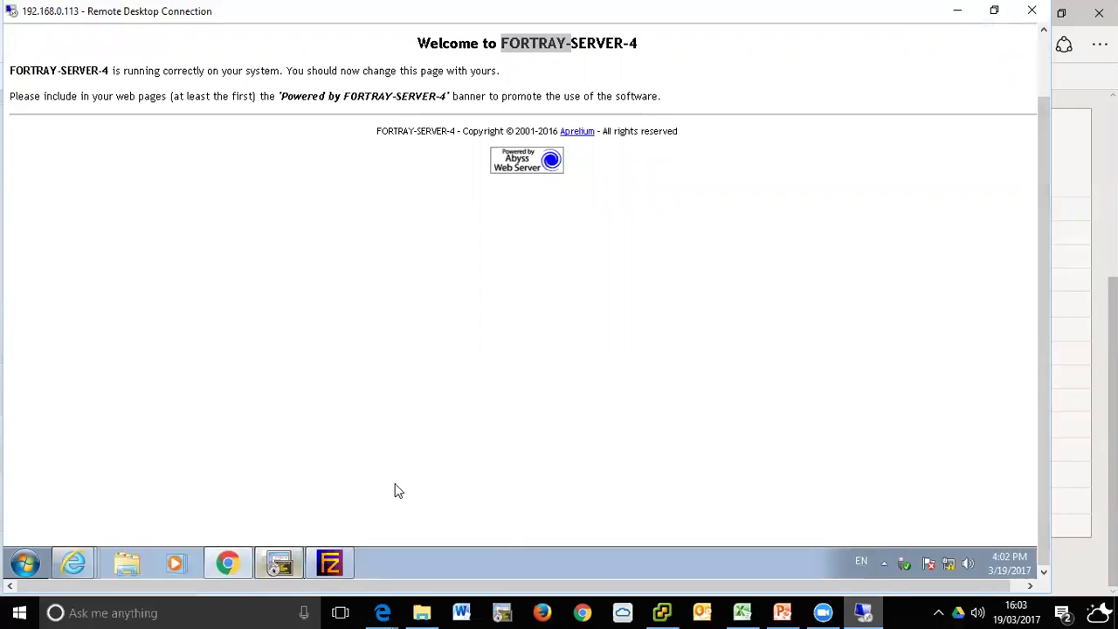
click(181, 146)
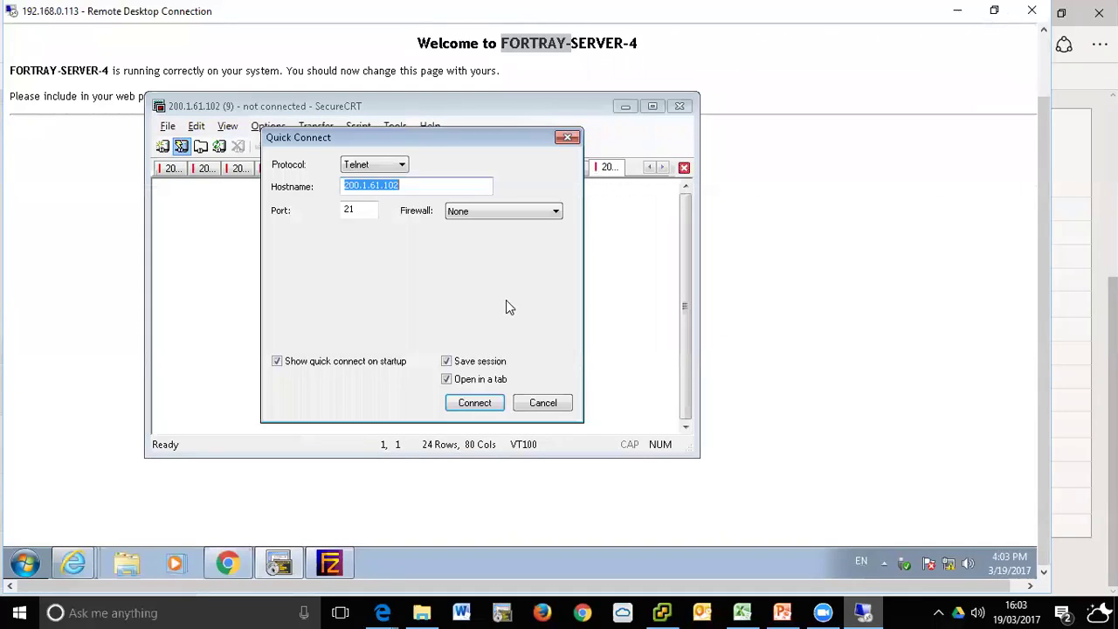
key(ctrl+v)
key(BackSpace)
text(1)
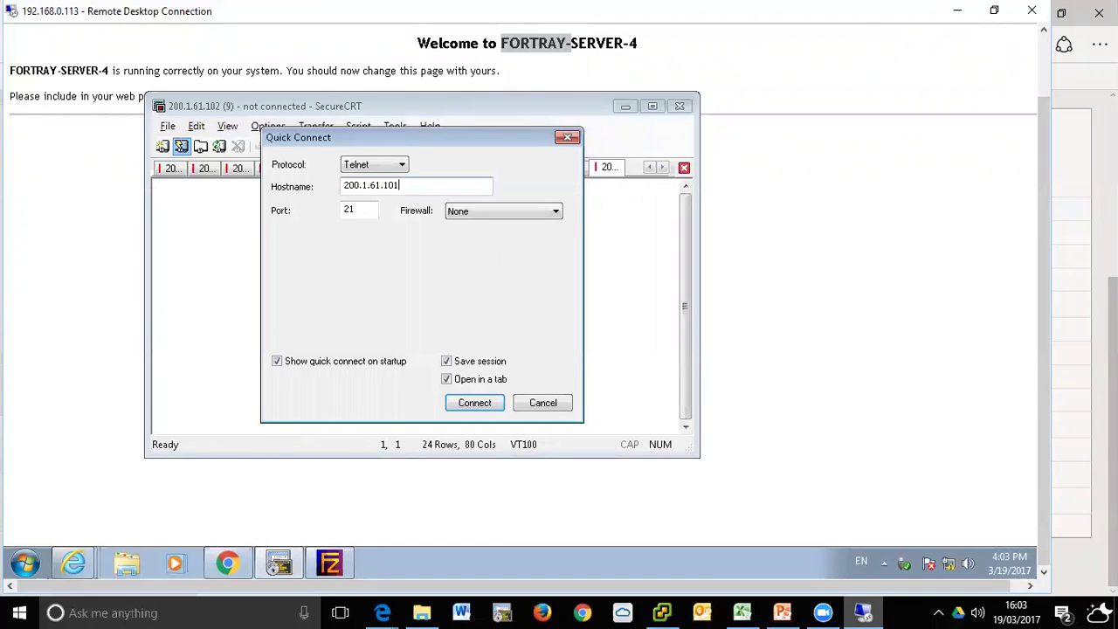
key(Return)
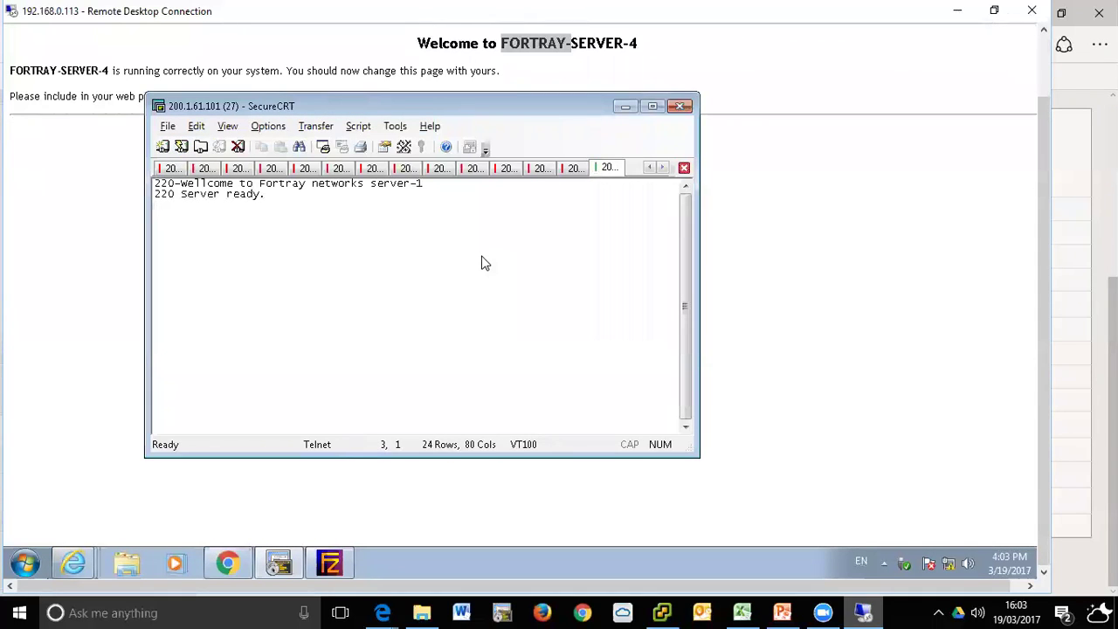
- Repeat the Telnet connection several times, reaching FTP Server-2, Server-3 and Server-4
click(181, 146)
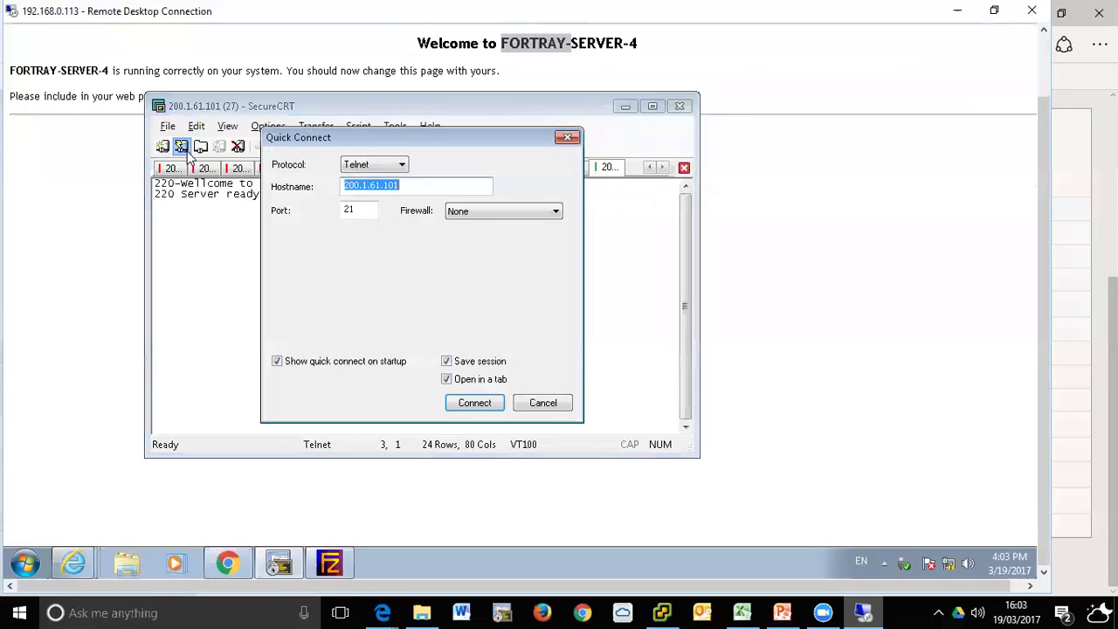
key(Return)
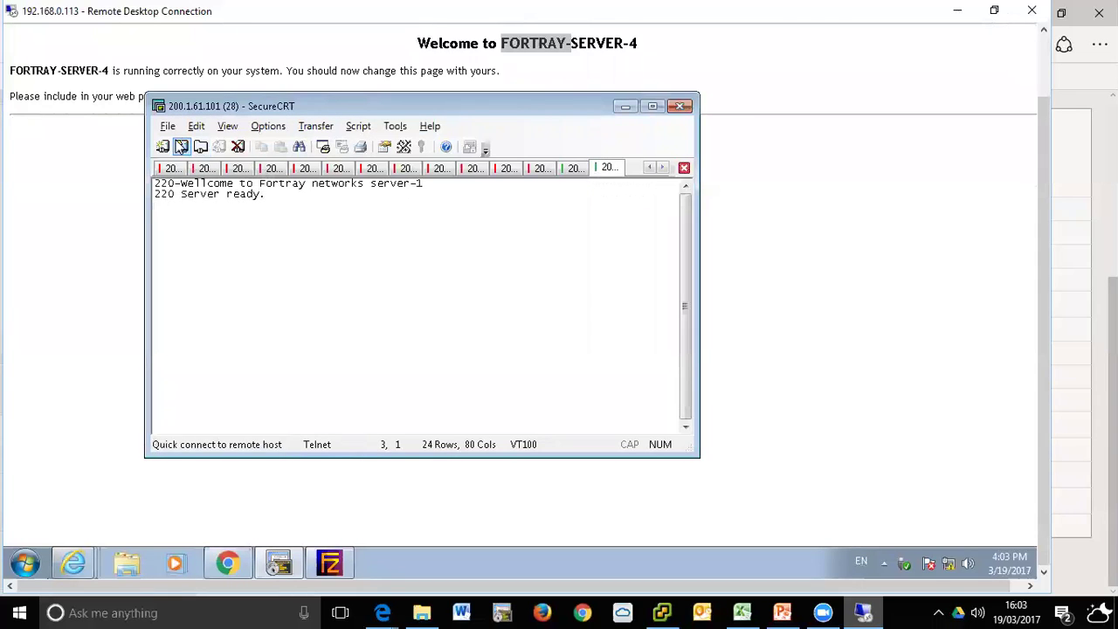
click(180, 146)
key(Return)
click(180, 146)
key(Return)
click(181, 146)
key(Return)
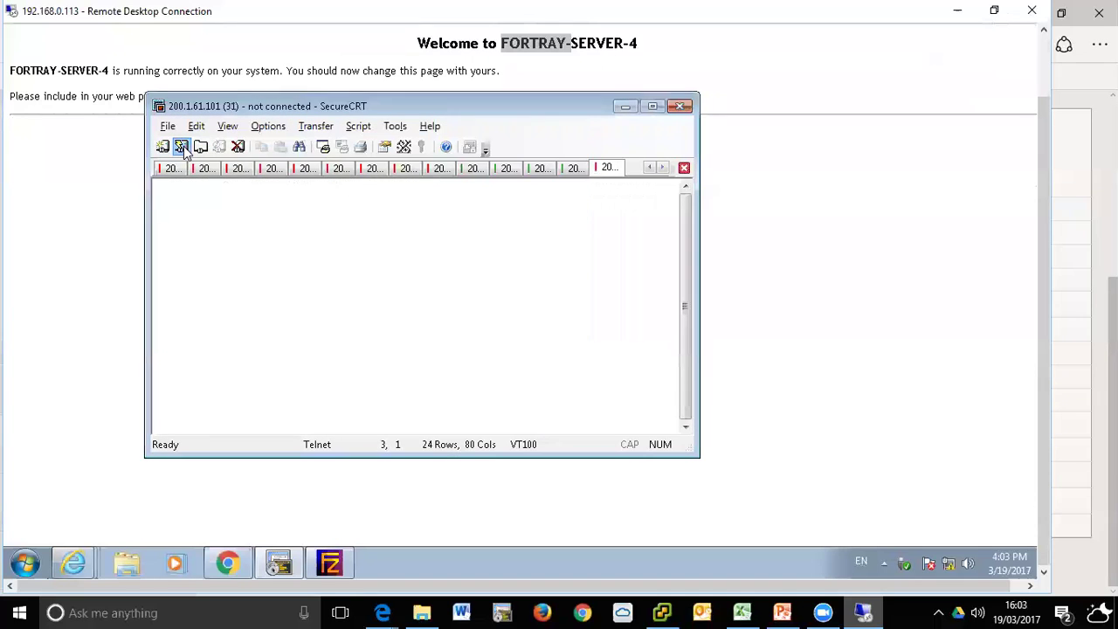
click(181, 146)
key(Return)
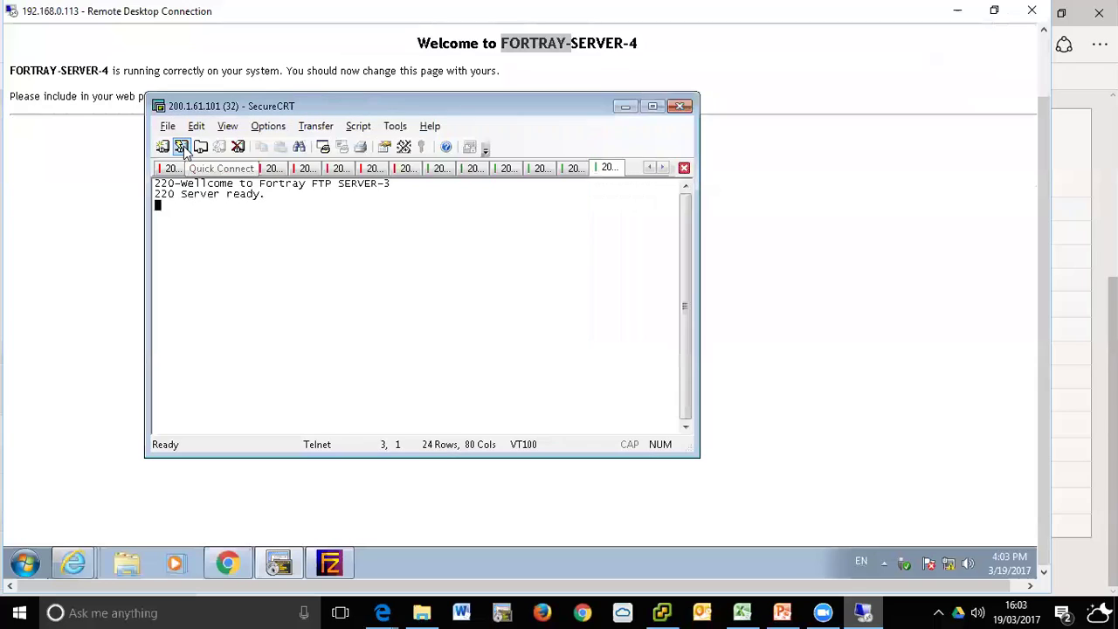
click(181, 146)
key(Return)
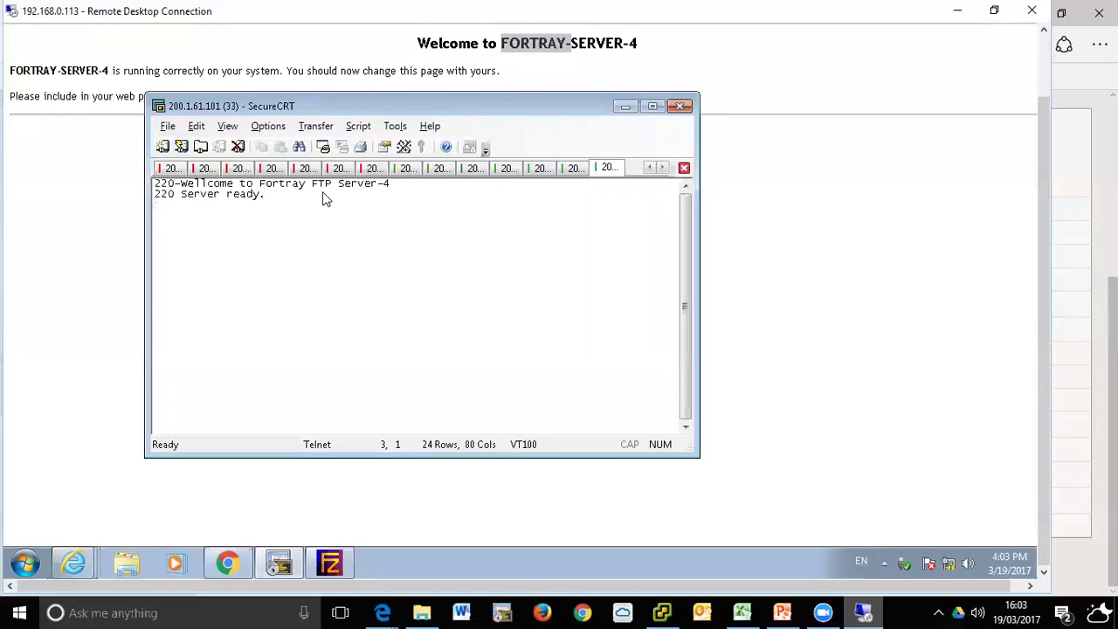
- Highlight the FTP Server-4 banner and bring the FORTRAY-SERVER-4 web page forward
drag(207, 185, 419, 204)
click(436, 208)
click(853, 266)
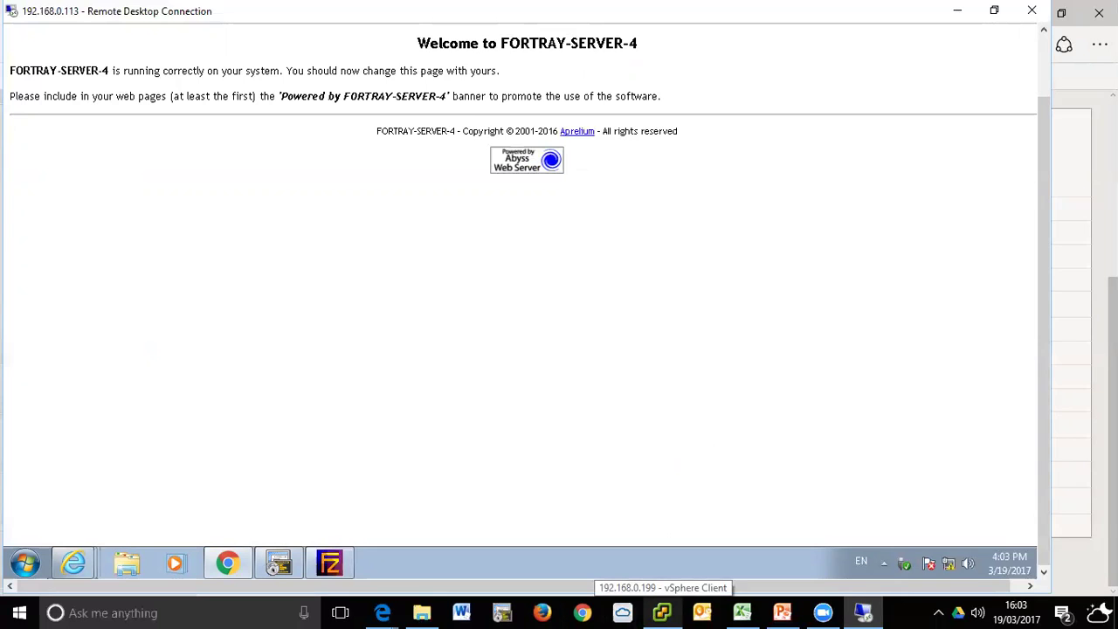
click(662, 613)
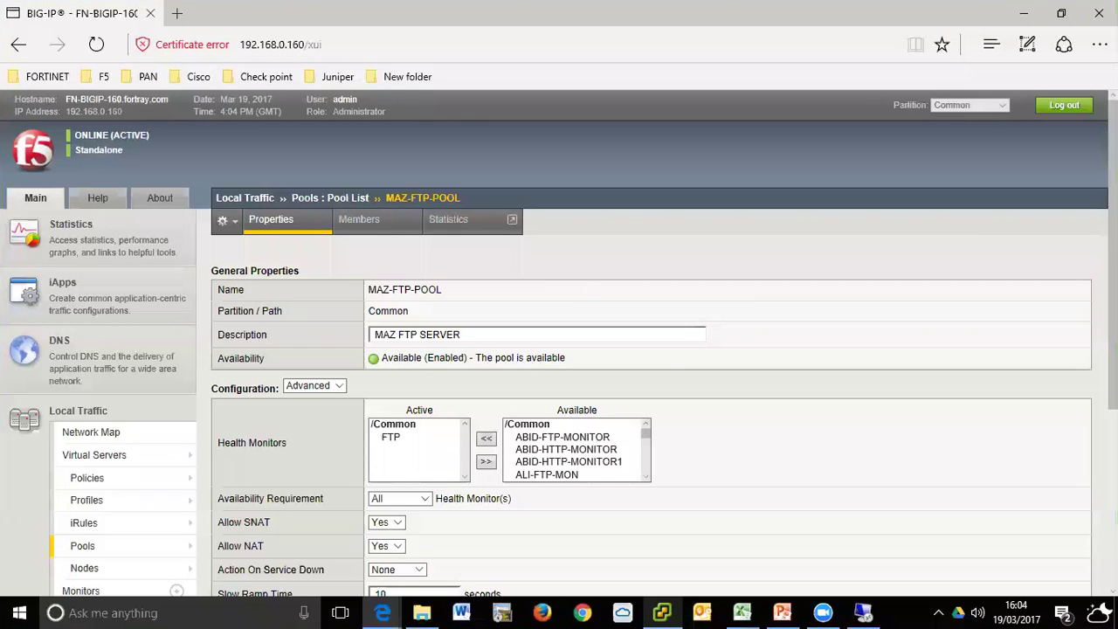
- Open 'F5 LTM - Server Persistence 6.pptx' from the Fortray Slides folder
click(422, 612)
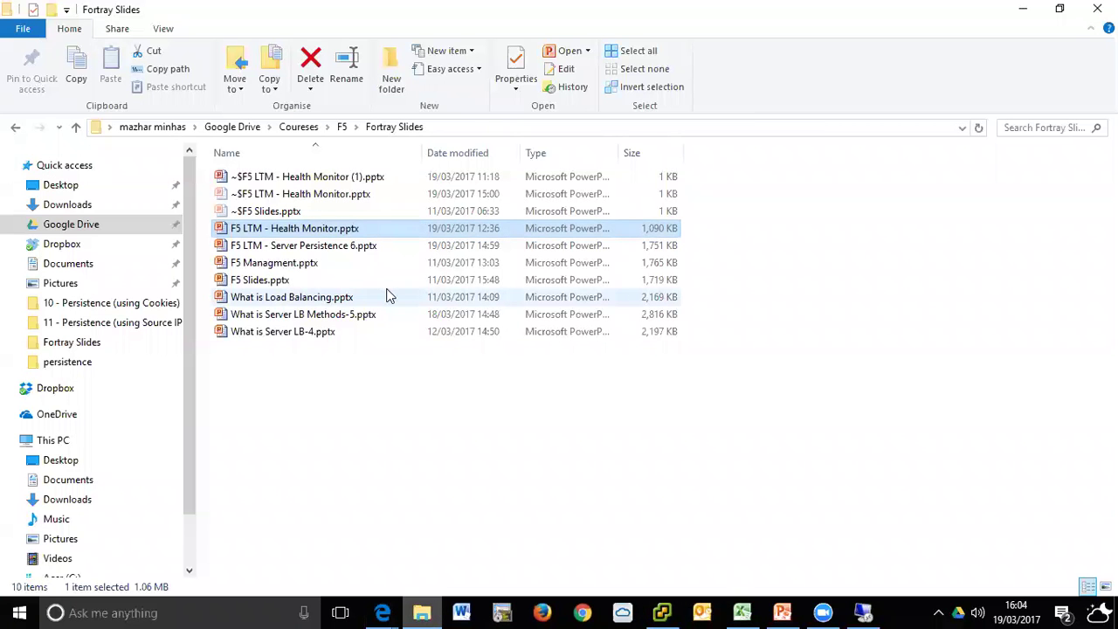
key(Down)
key(Return)
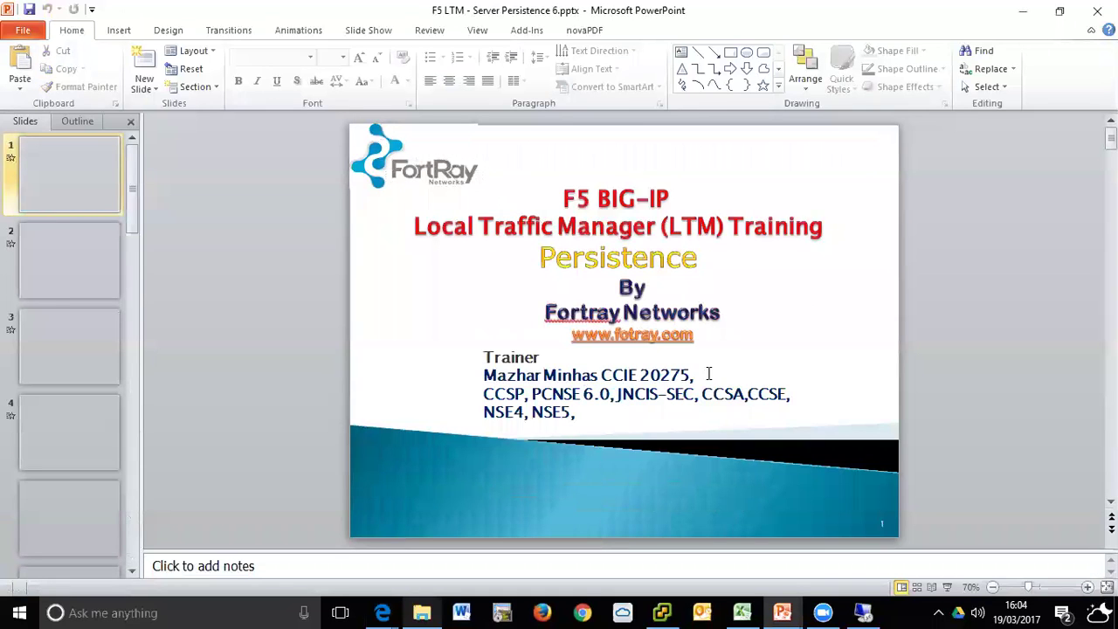
- Close the Health Monitor presentation window
mouse_move(821, 585)
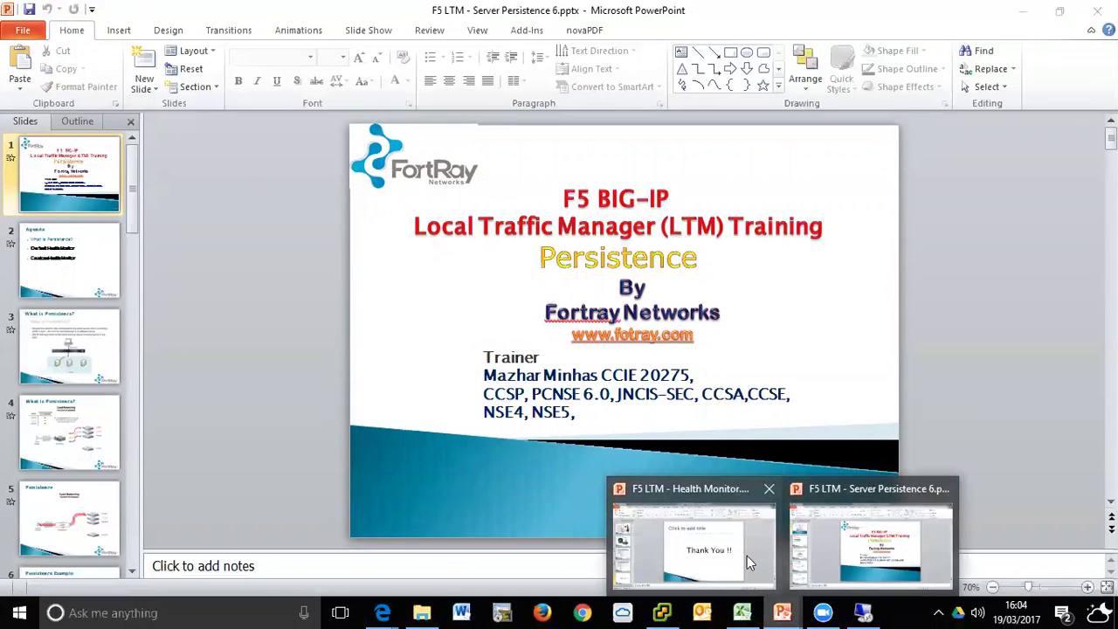
click(758, 533)
click(1097, 11)
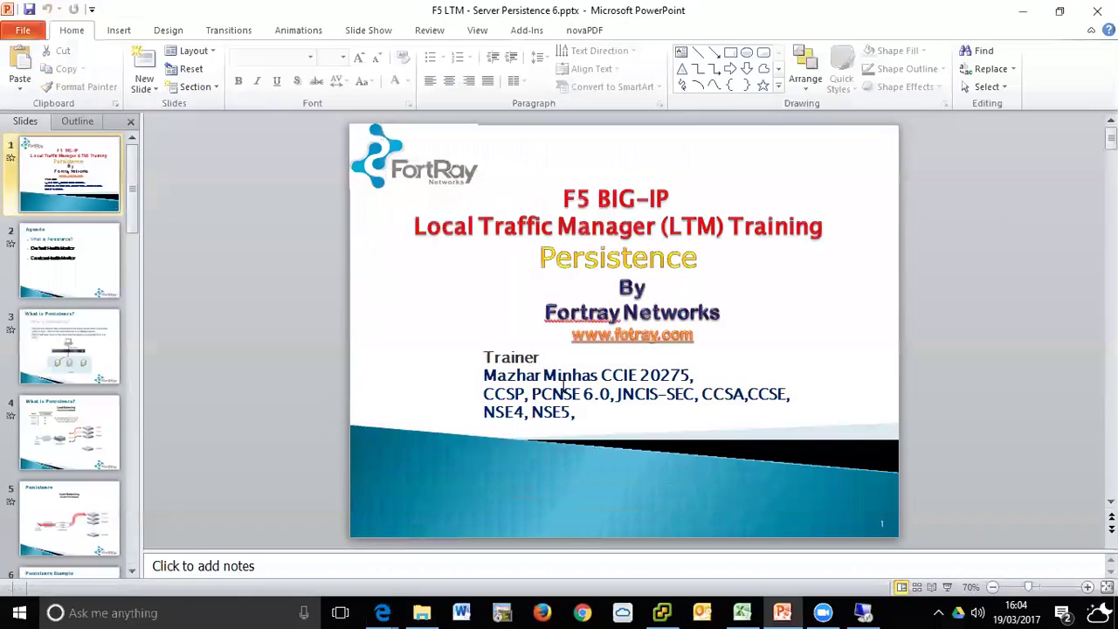
click(567, 301)
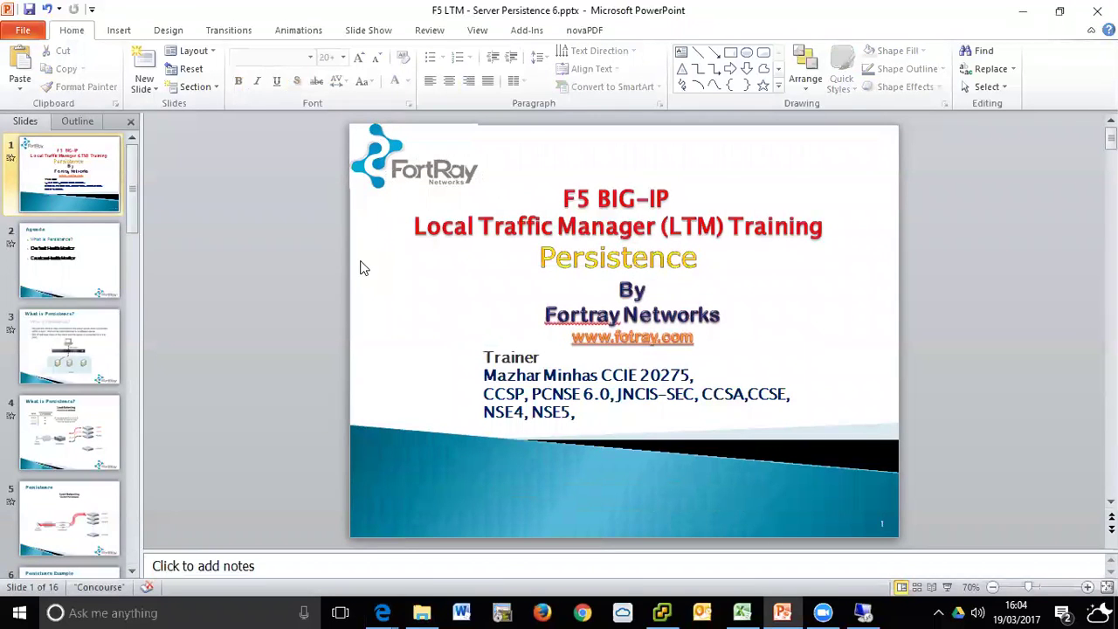